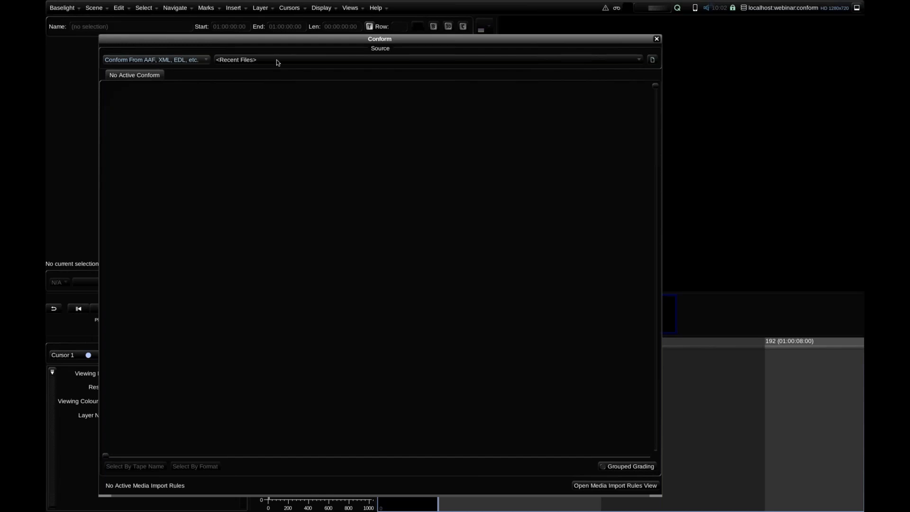
- Conform from /media/two_legged/edls/001_Full_Cut.aaf against the /media/two_legged media, changing the scene's container to /media/two_legged
click(312, 59)
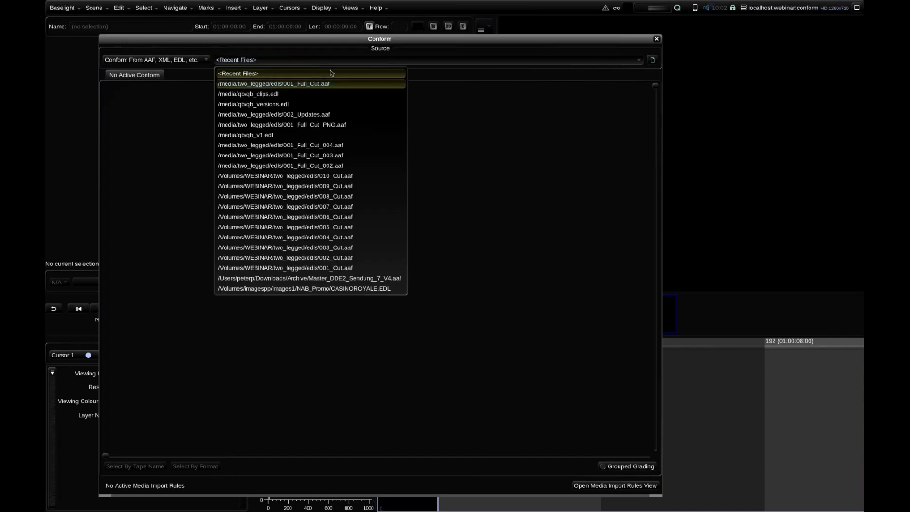
click(308, 84)
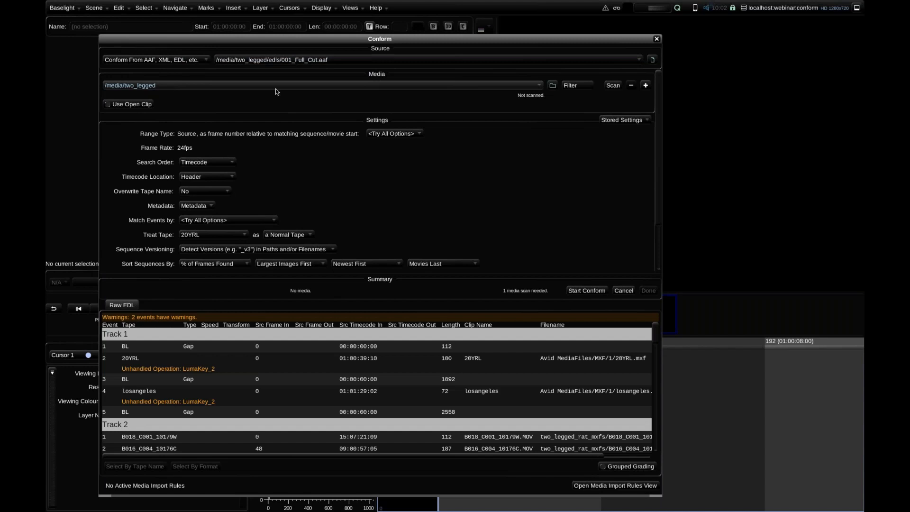
click(603, 291)
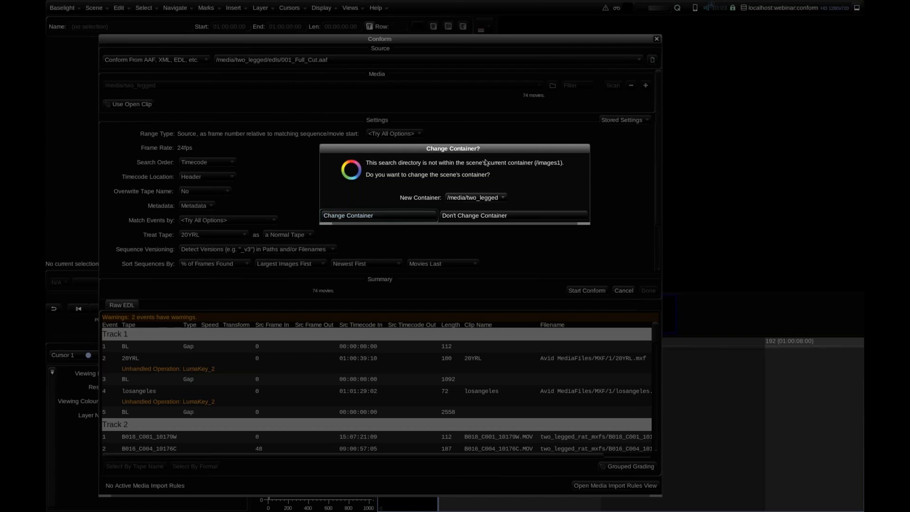
click(385, 218)
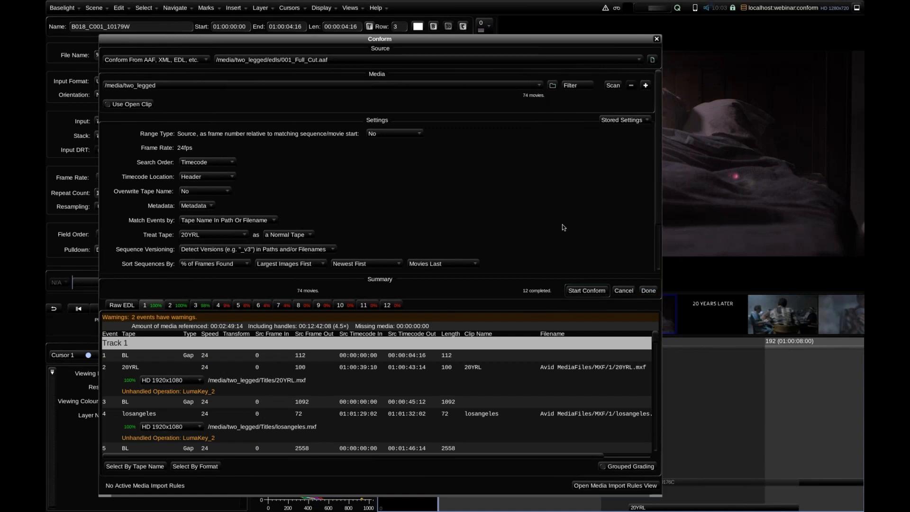
- Set both Apply Image Transforms and Variable Timing to Yes for the conform, and finish it
scroll(521, 205, down, 3)
scroll(289, 198, up, 1)
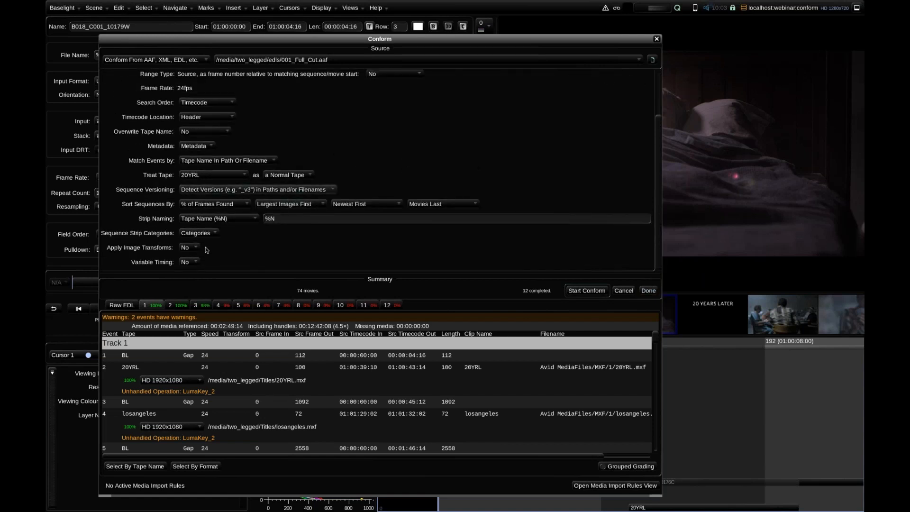
click(189, 262)
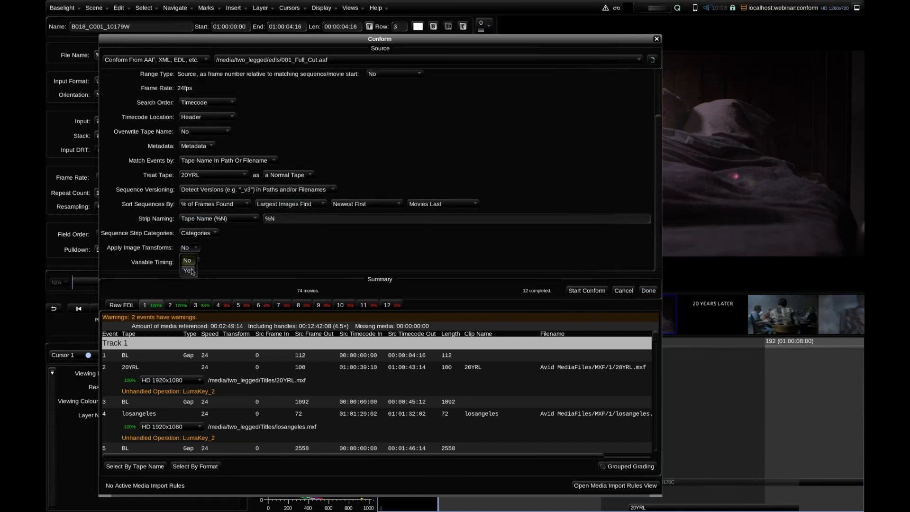
click(192, 271)
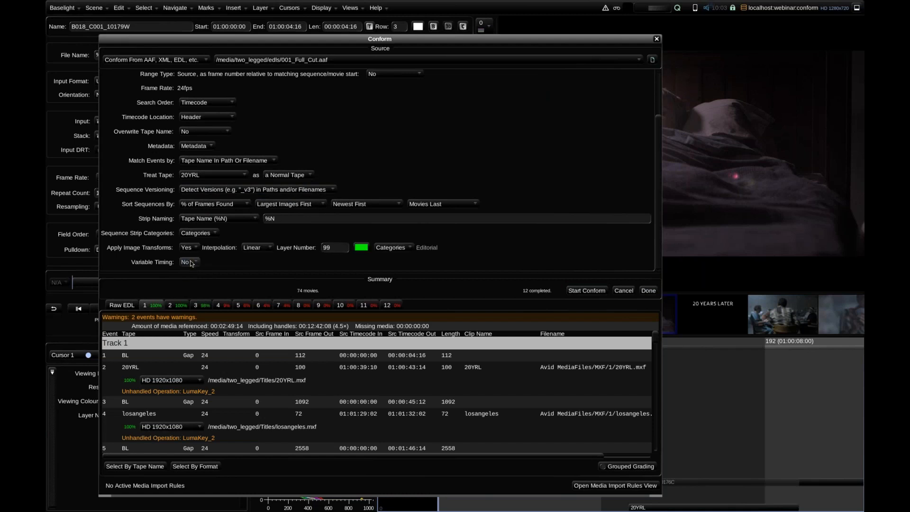
click(191, 263)
click(190, 285)
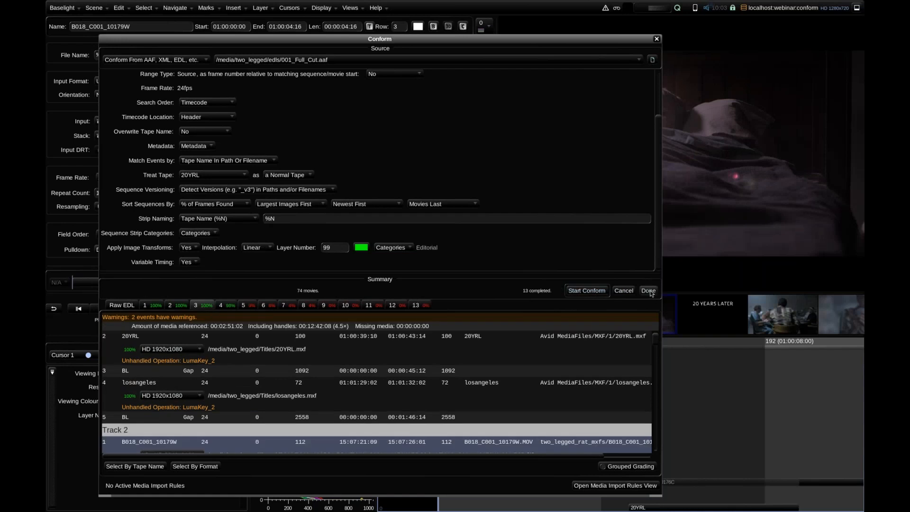
click(656, 40)
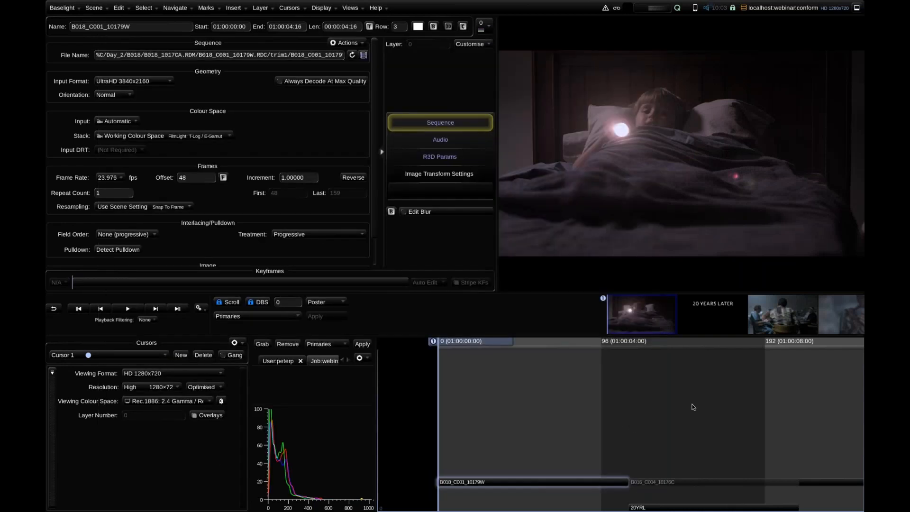
- Move the playhead to the 20YRL title near the start of the conformed timeline
scroll(692, 405, down, 5)
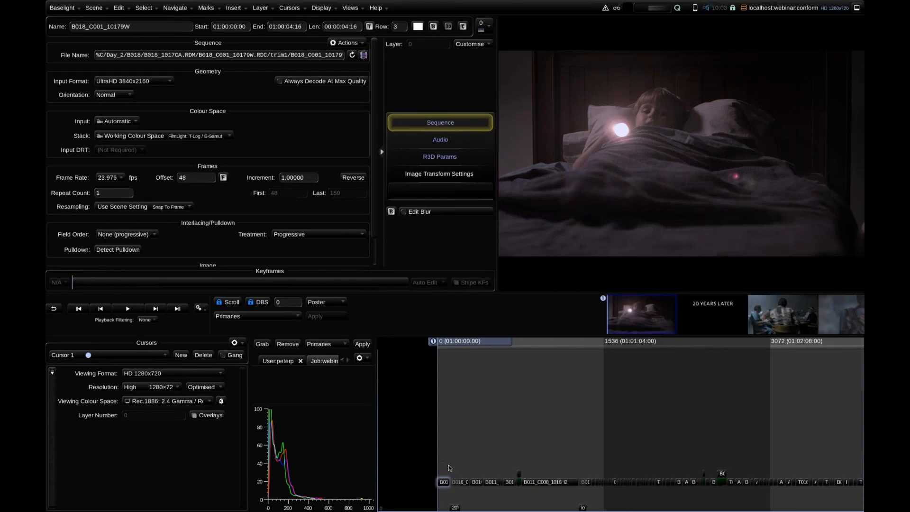
drag(510, 475, 330, 470)
scroll(541, 447, up, 4)
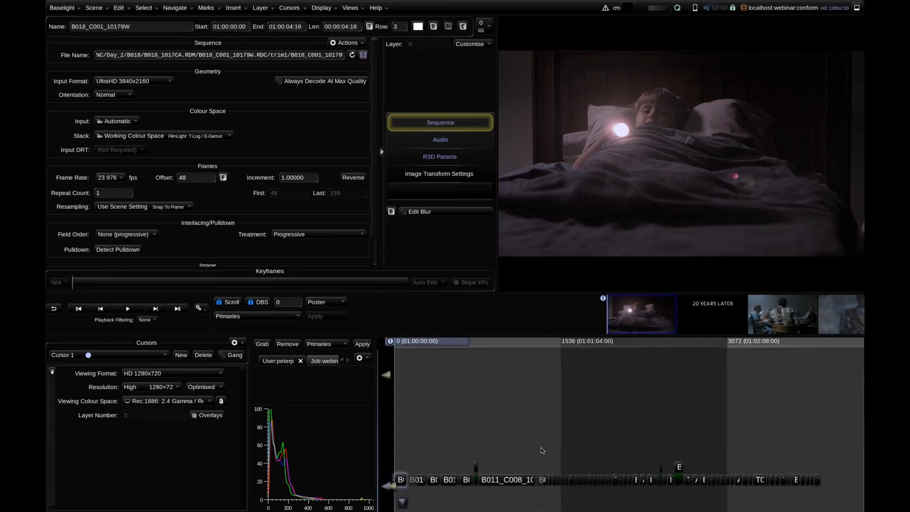
scroll(545, 454, up, 2)
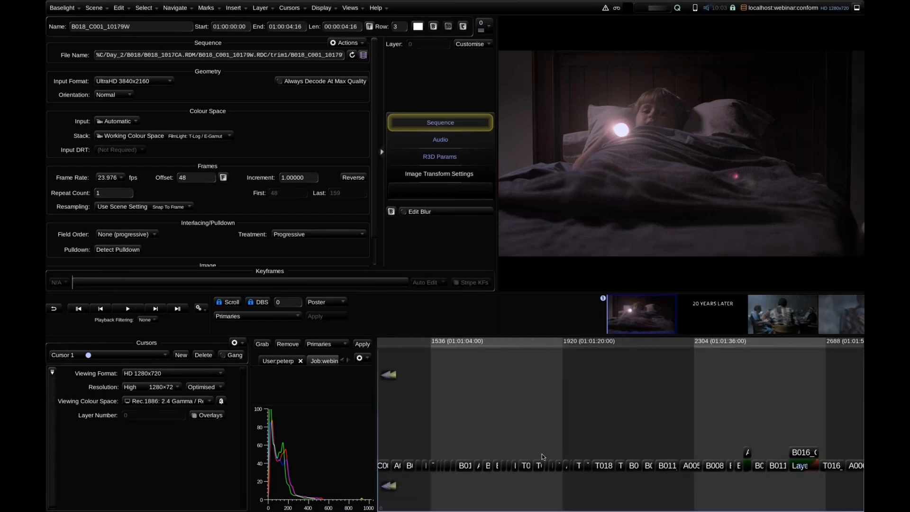
key(Home)
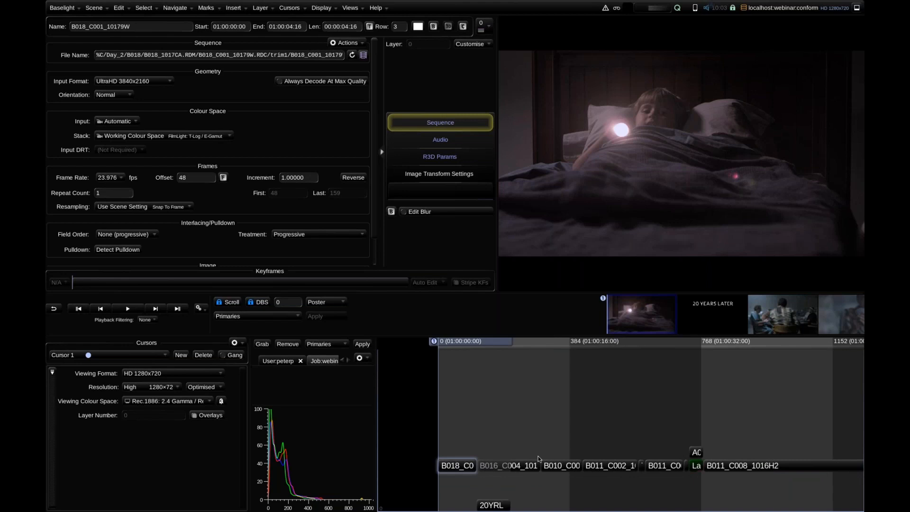
click(487, 346)
drag(531, 348, 526, 350)
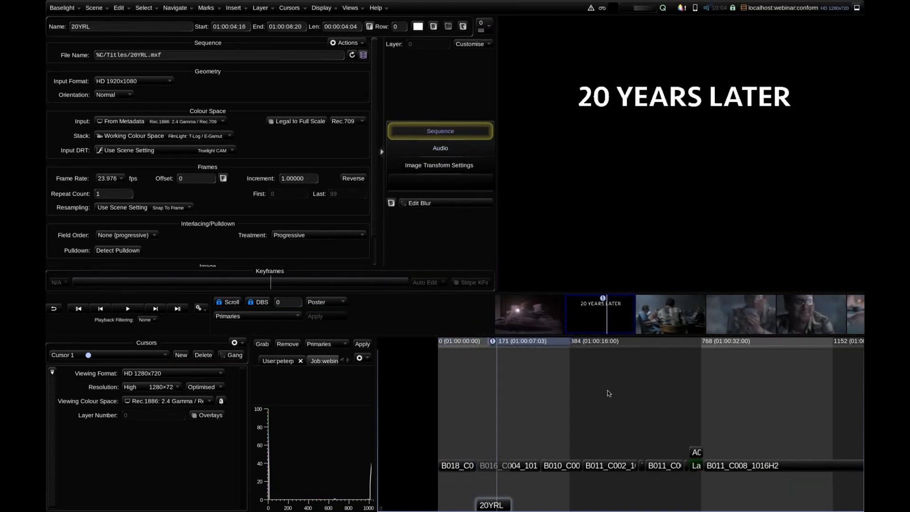
- Add a layer to the 20YRL title strip and set its mode to Matte From Foreground Alpha
scroll(608, 393, down, 3)
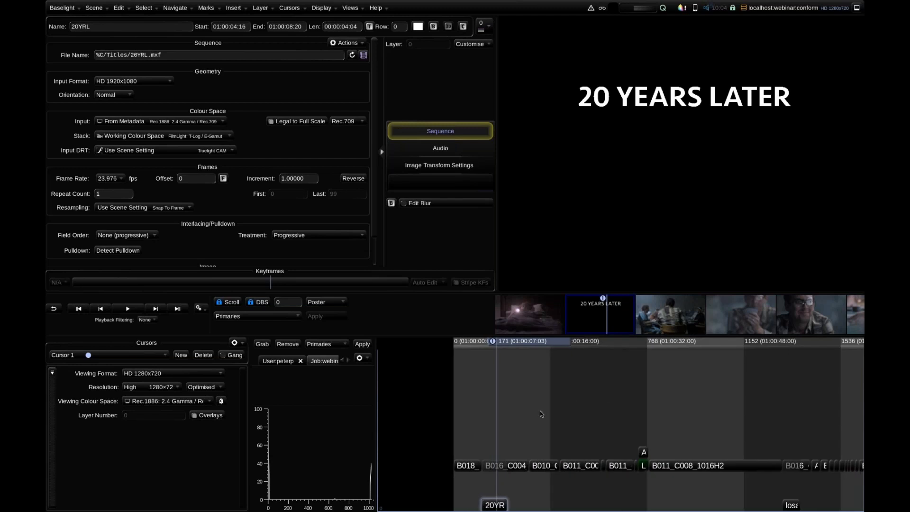
key(Up)
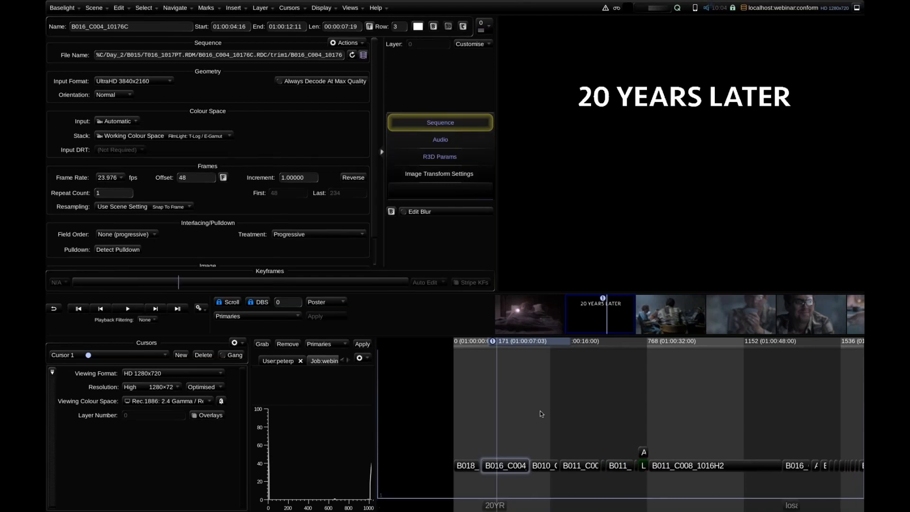
key(Down)
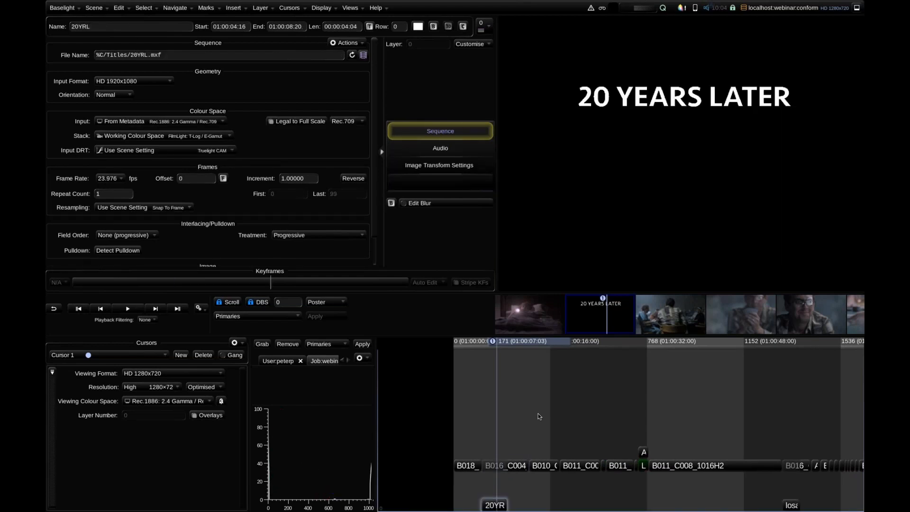
key(ctrl+g)
click(435, 56)
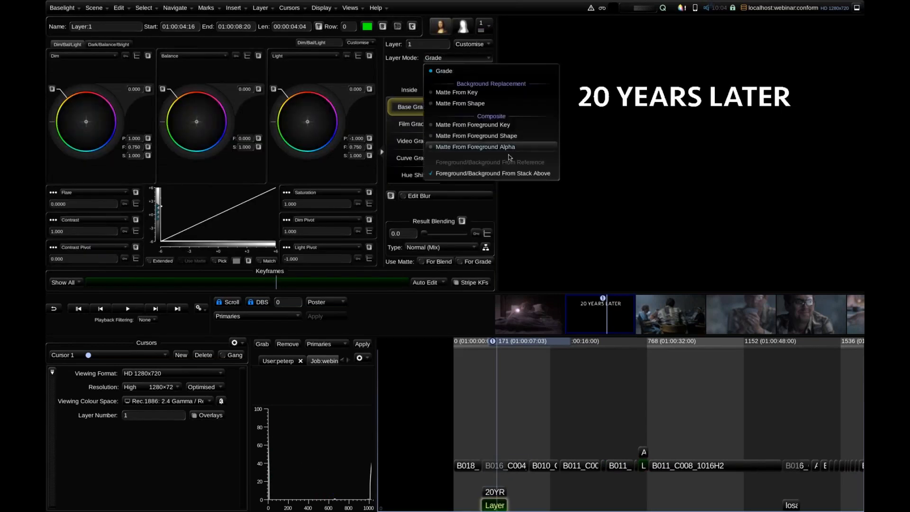
click(506, 148)
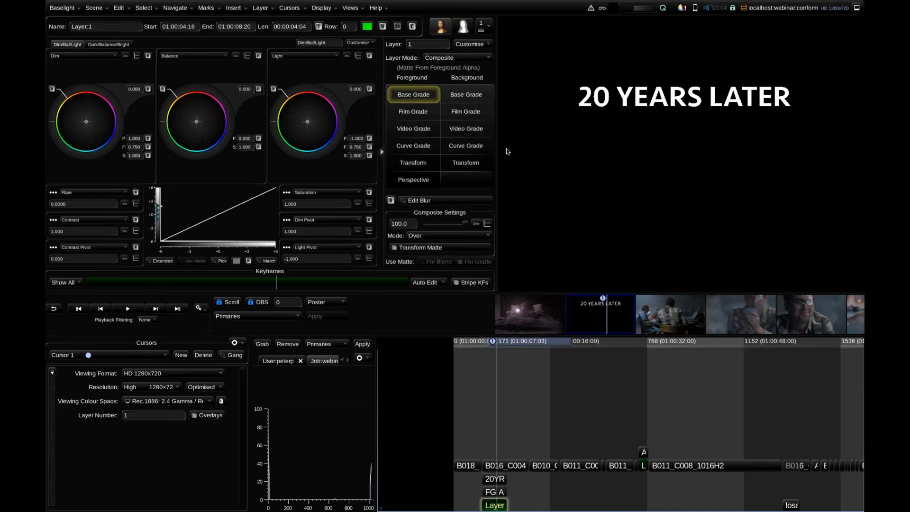
- Set the 20YRL title's FG Alpha Reference to use Image Luma as its matte source
click(503, 492)
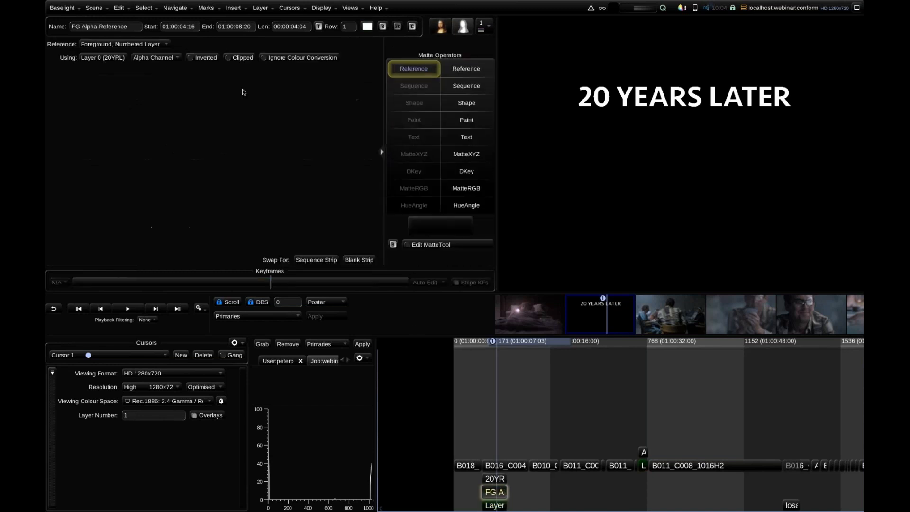
click(159, 59)
click(164, 83)
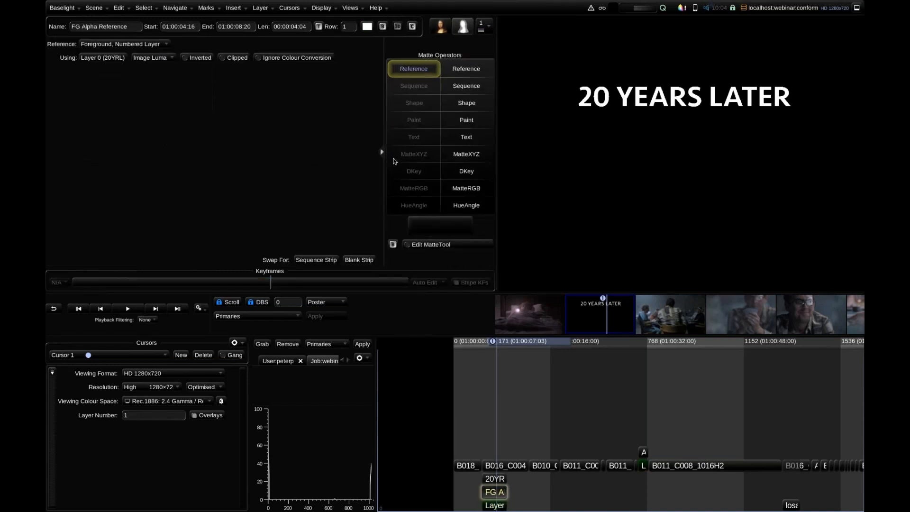
- Copy the composite layer and its foreground alpha reference from the 20YRL title to the losangeles title, and view that shot
click(501, 505)
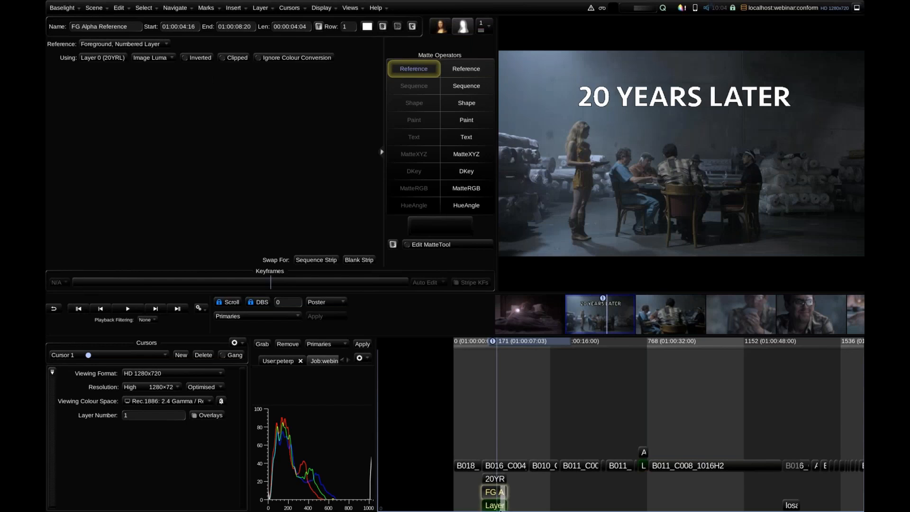
click(787, 505)
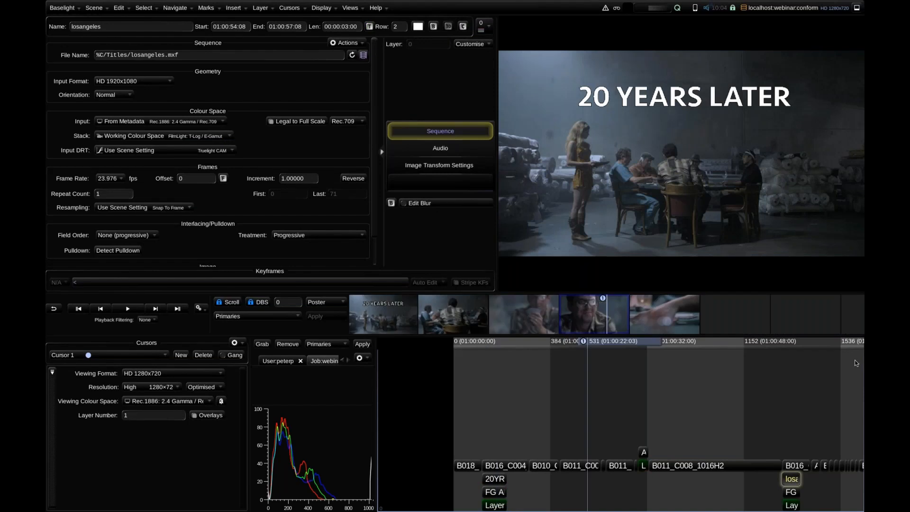
click(788, 359)
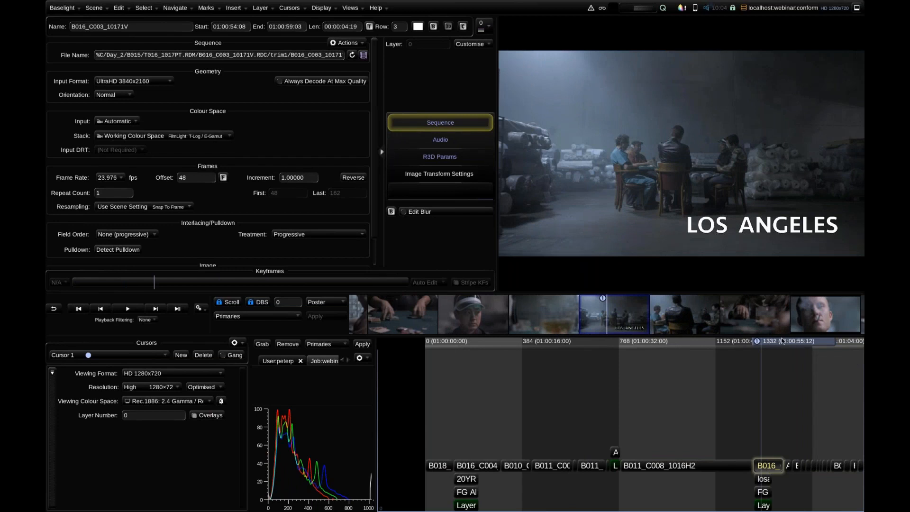
- Try moving the B011_C008_1016H2 shot down to the lowest row and adding six grade layers to it
drag(758, 343, 713, 404)
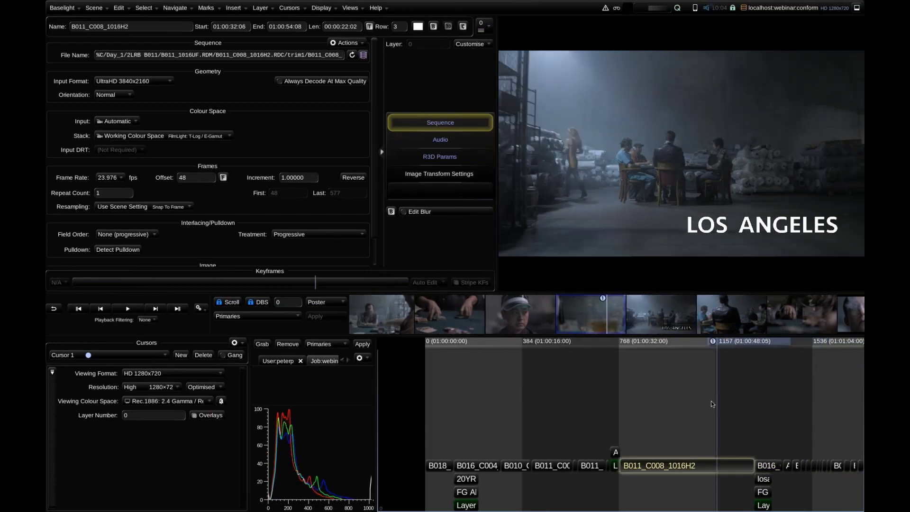
key(ctrl+Down)
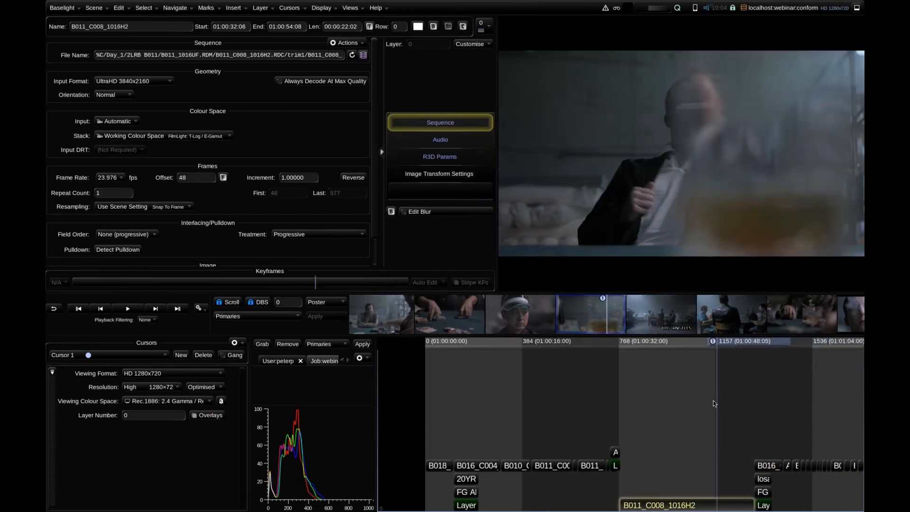
key(p)
key(p)
key(p)
key(p)
key(p)
key(p)
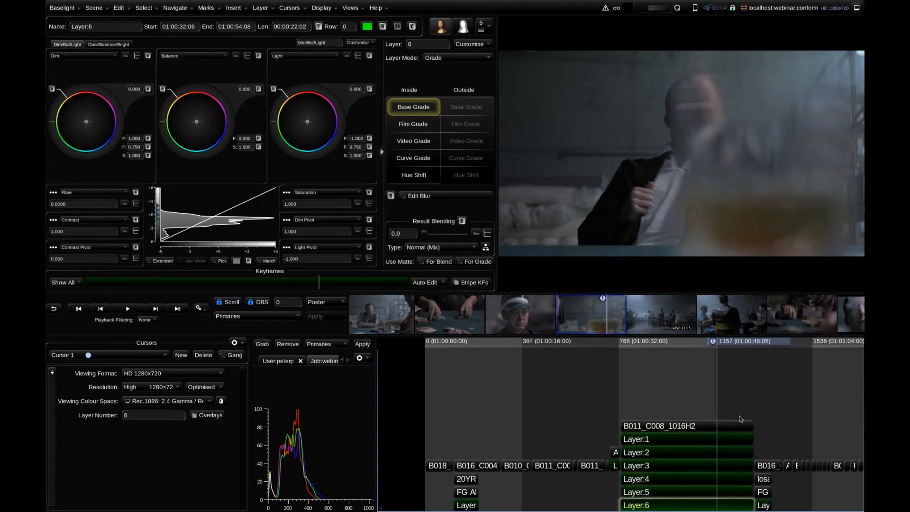
click(702, 426)
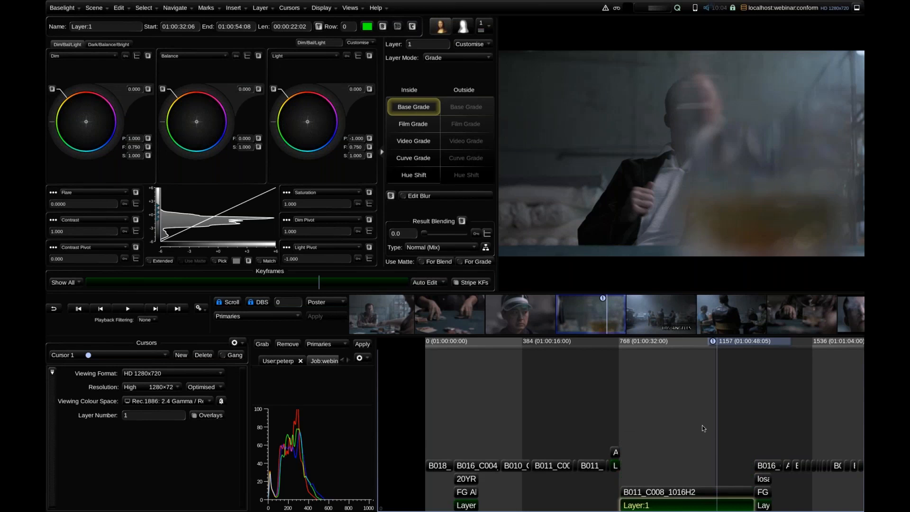
- Assign the Title category to all six strips in the 20YRL and losangeles title stacks
click(769, 471)
click(770, 480)
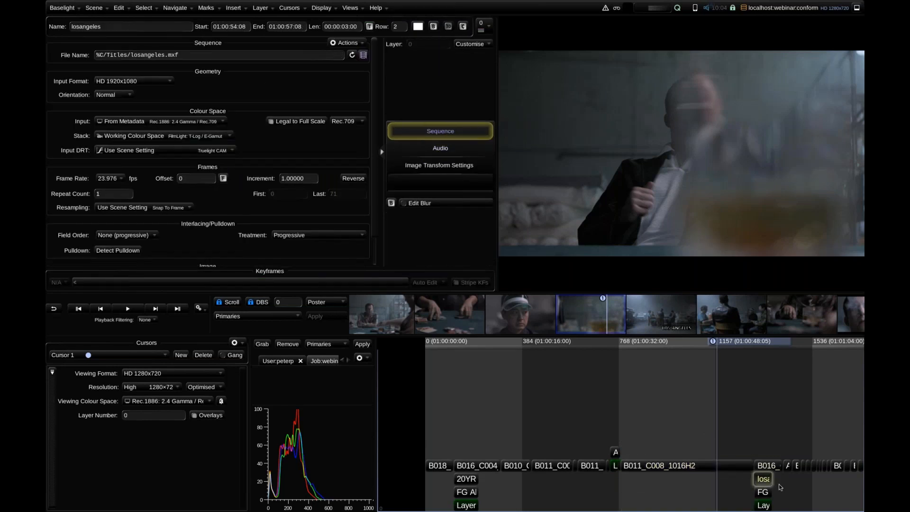
click(768, 482)
click(465, 478)
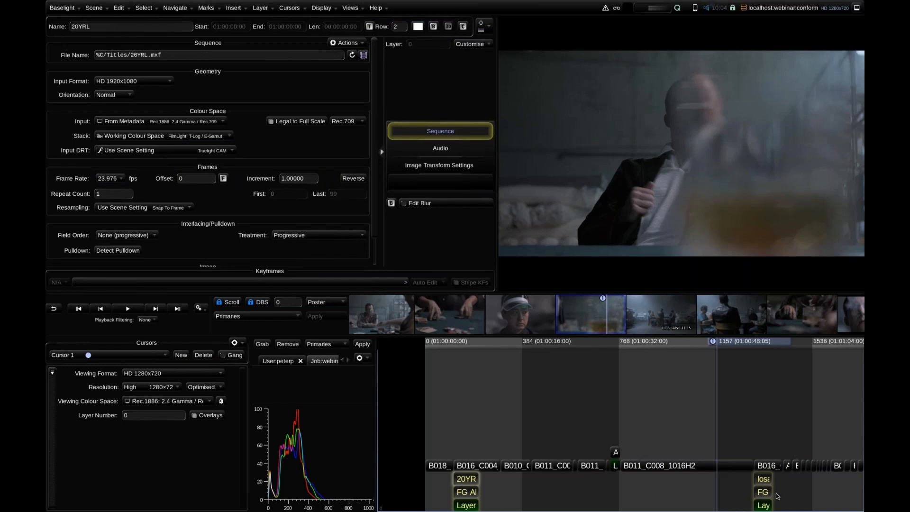
right_click(523, 498)
mouse_move(576, 494)
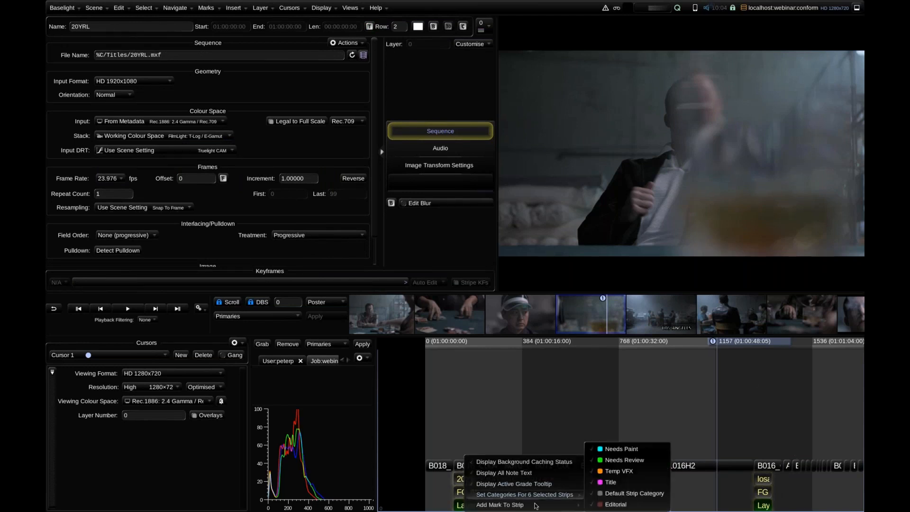
click(616, 482)
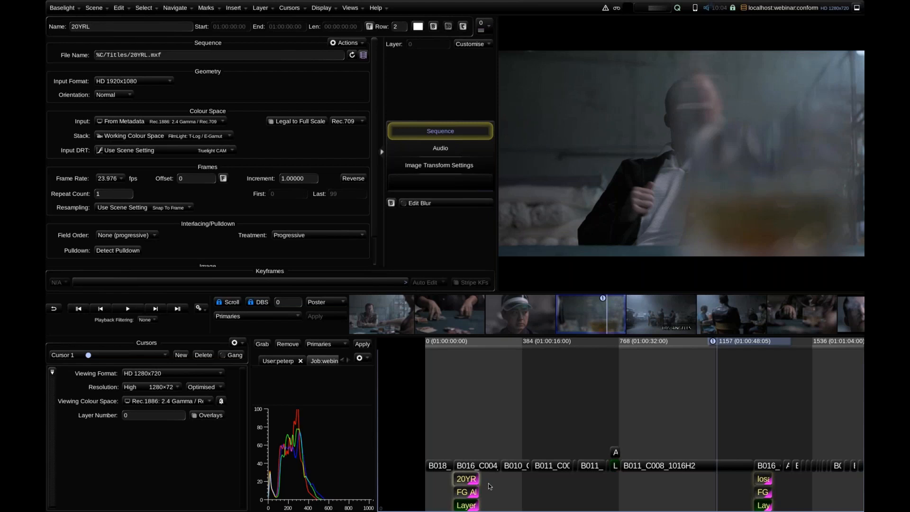
- Examine the strip category options available for the 20YRL title strip
drag(508, 483, 525, 485)
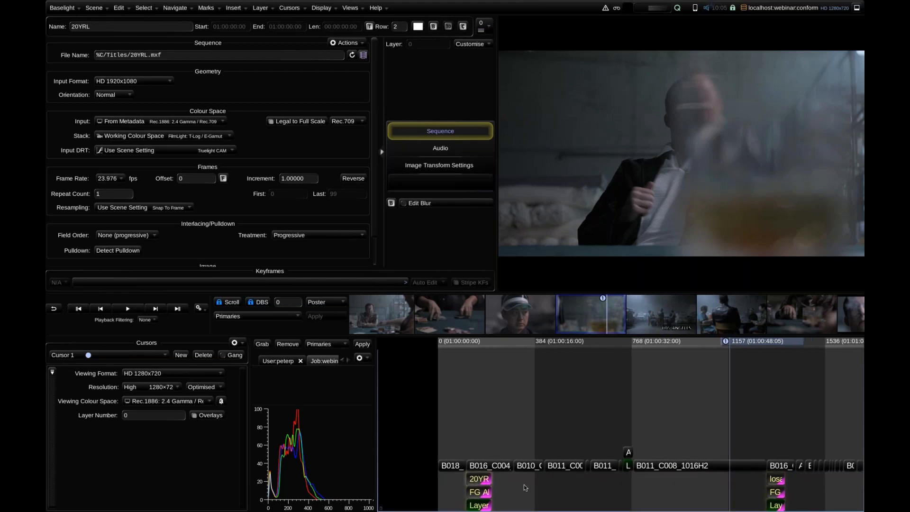
drag(777, 511, 775, 511)
right_click(480, 478)
mouse_move(558, 499)
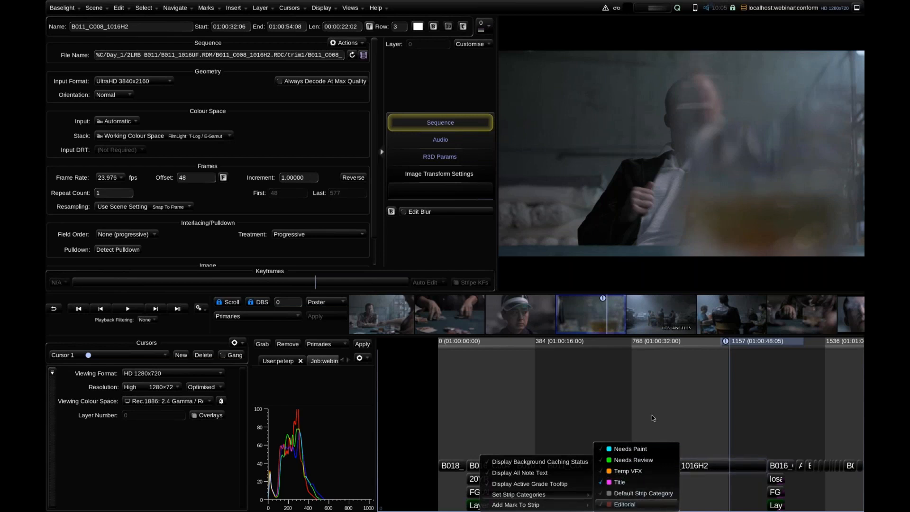
click(652, 400)
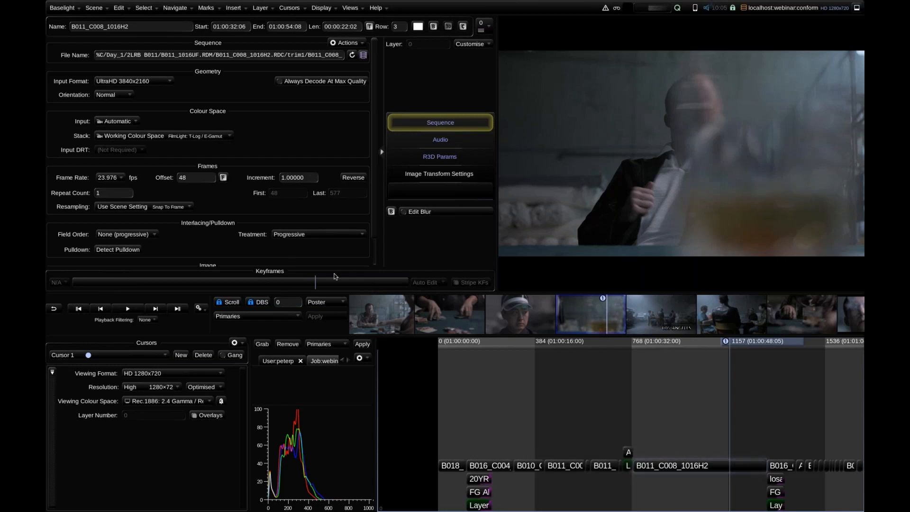
- Load the 001_Full_Cut AAF into a conform, enable Apply Image Transforms, examine the transform layer's category options, and close without conforming
click(94, 8)
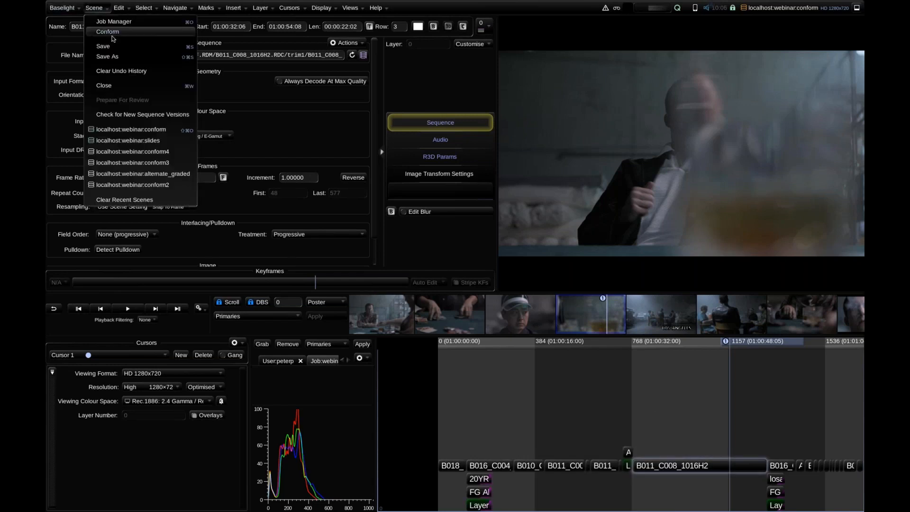
click(113, 33)
click(276, 61)
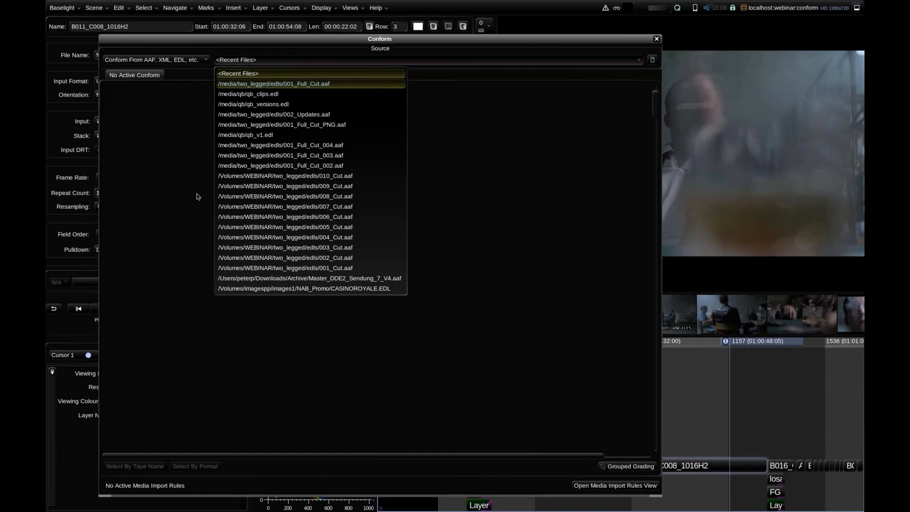
click(274, 83)
scroll(189, 218, down, 3)
click(188, 219)
click(188, 241)
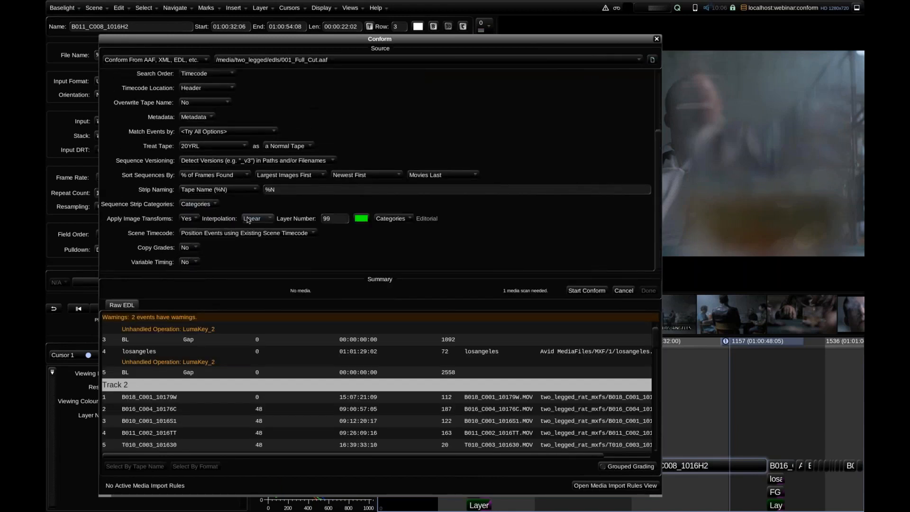
click(390, 218)
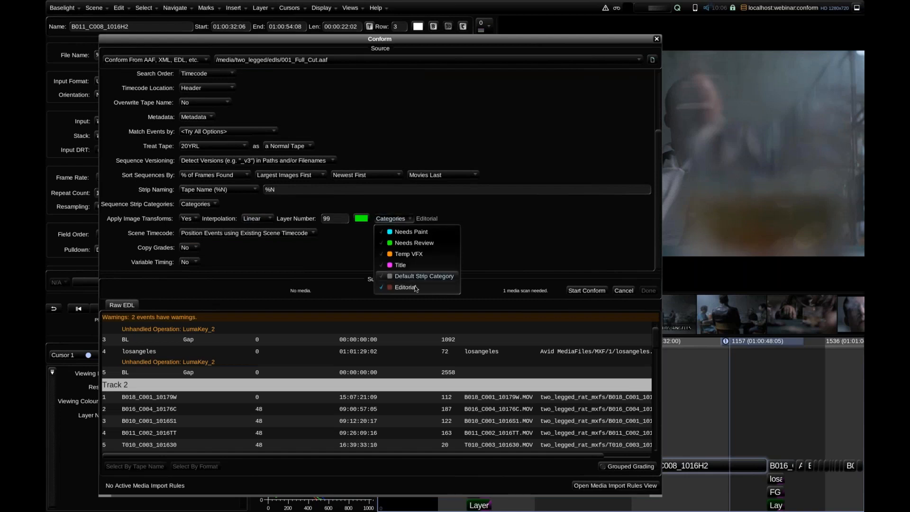
click(344, 238)
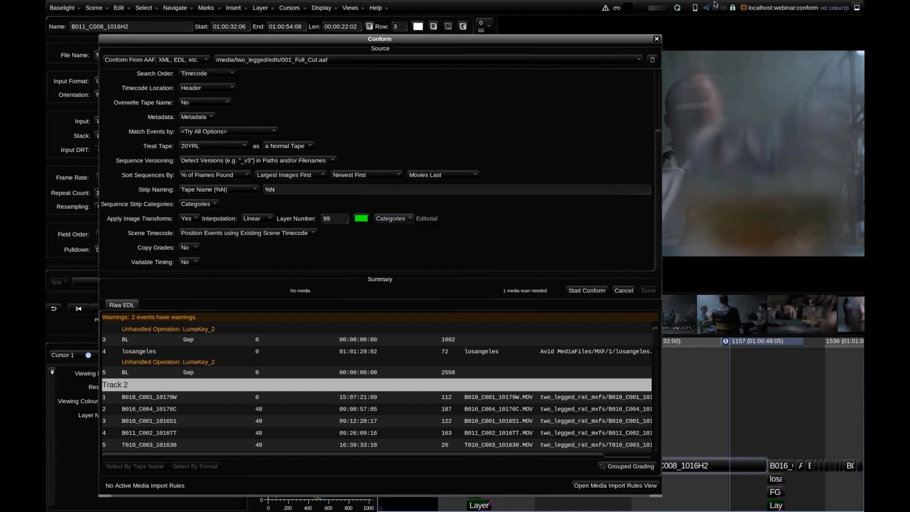
click(656, 39)
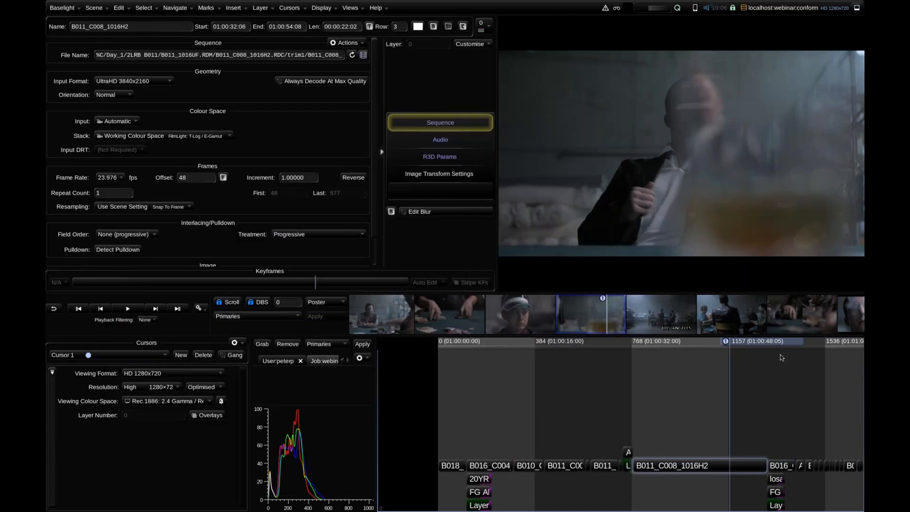
- Go to frame 756 in the A002_C003_10168T shot and compare its source strip with its Layer 99 transform
drag(774, 369, 756, 360)
key(Up)
key(Up)
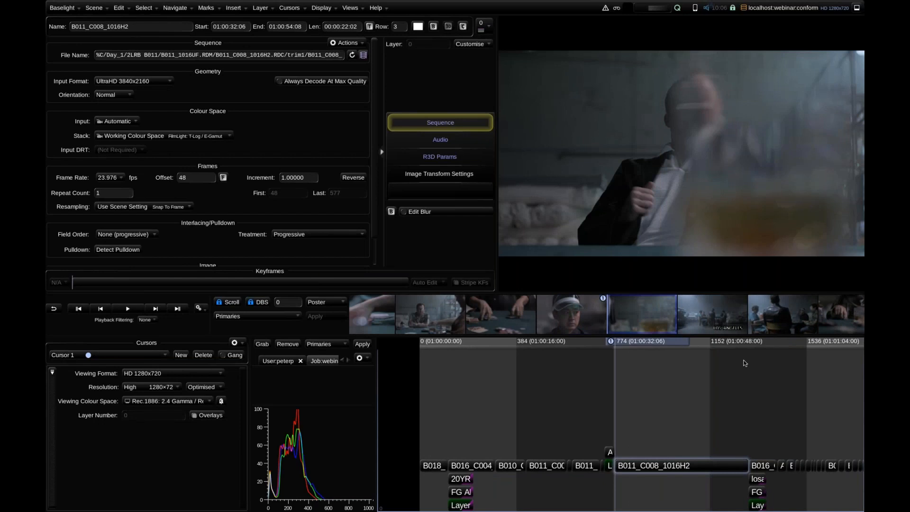
scroll(716, 391, up, 8)
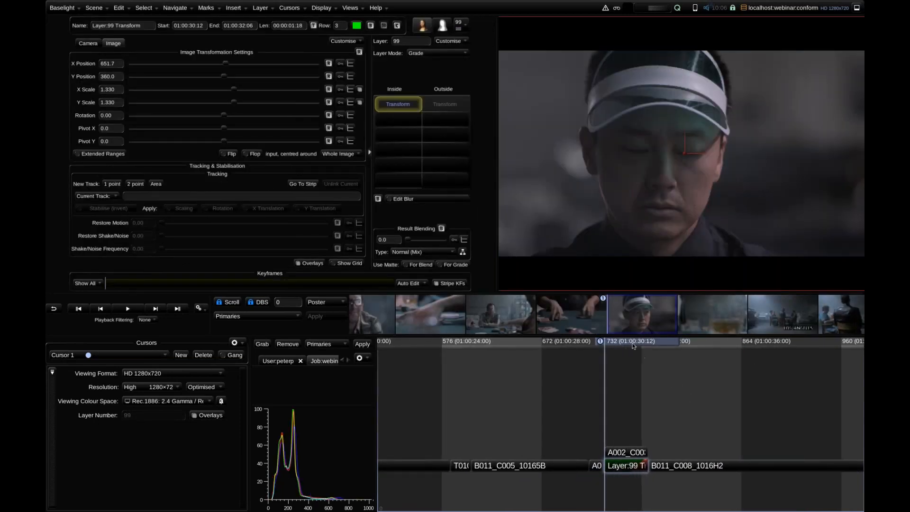
drag(651, 346, 674, 382)
key(Up)
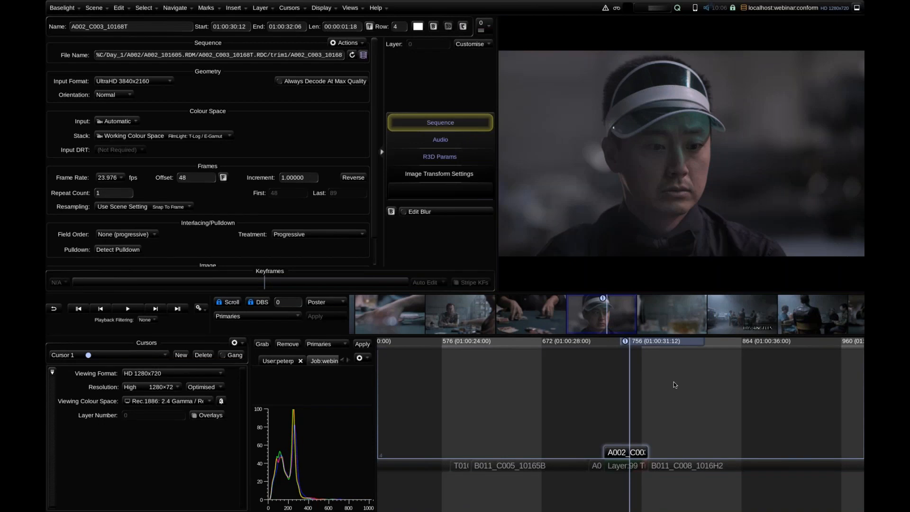
key(Down)
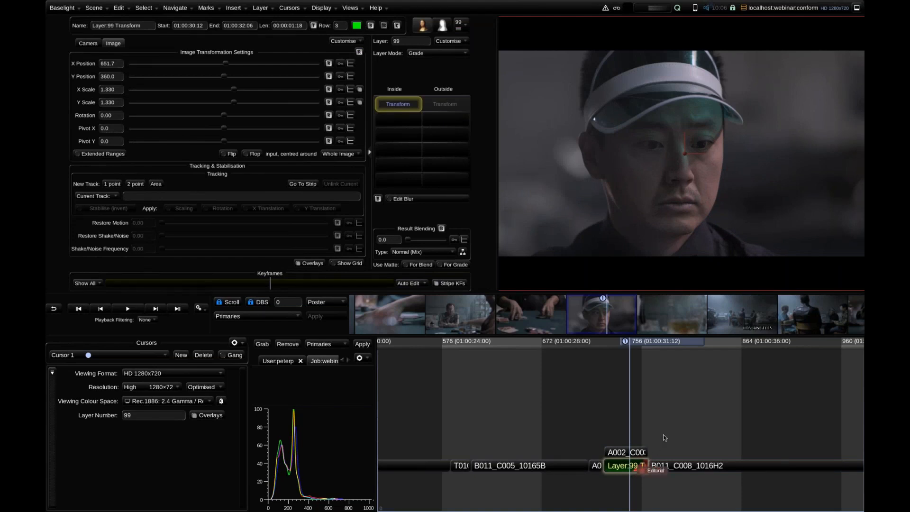
- Add a Base Grade layer between A002_C003_10168T and its transform, raising the Balance exposure to 0.783 with a slight colour shift
click(635, 453)
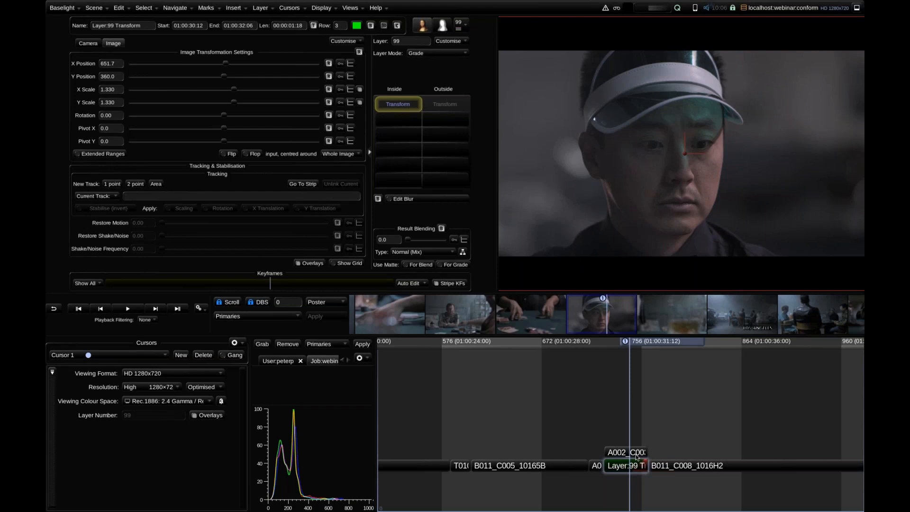
key(p)
drag(245, 88, 243, 87)
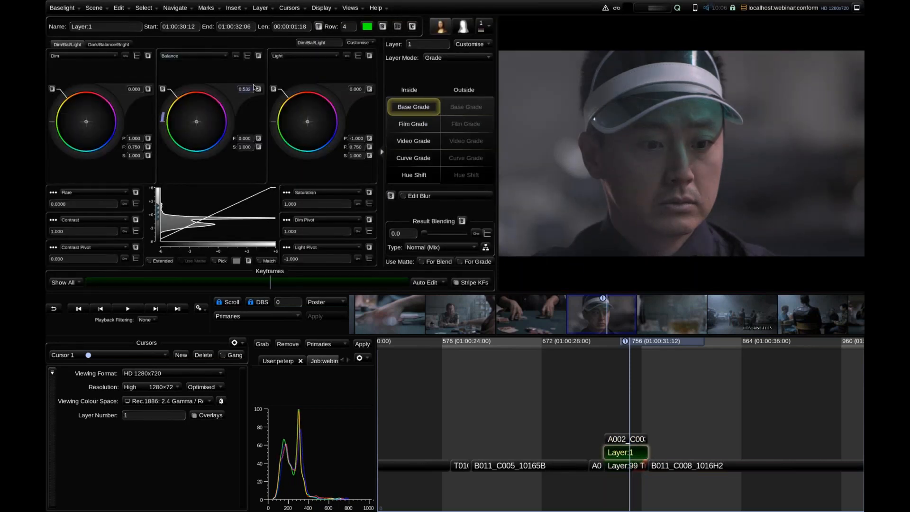
click(76, 231)
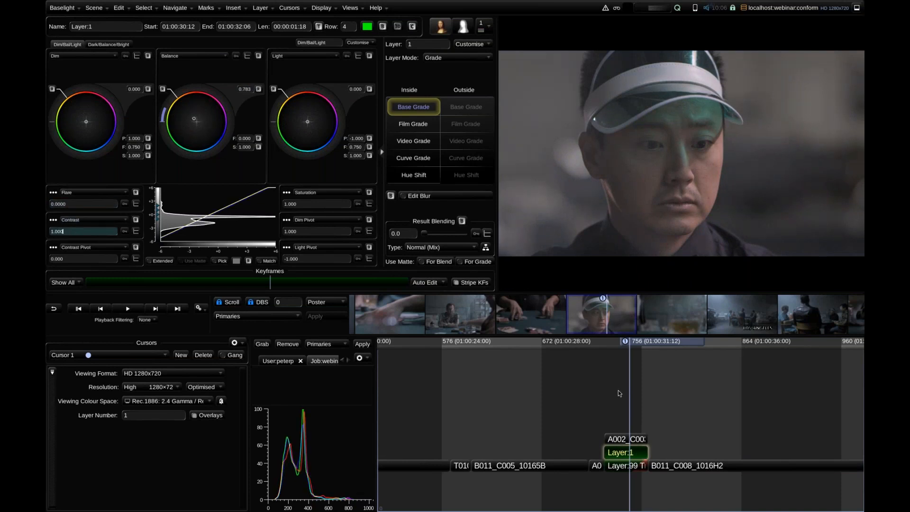
- Try copying the grade and transform layers from A002_C003_10168T onto the preceding shot and undo the copy
key(Down)
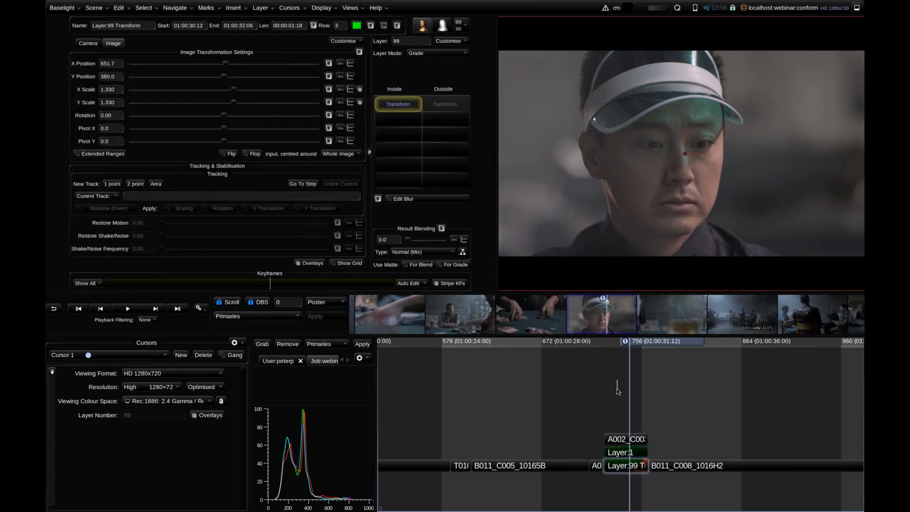
click(640, 455)
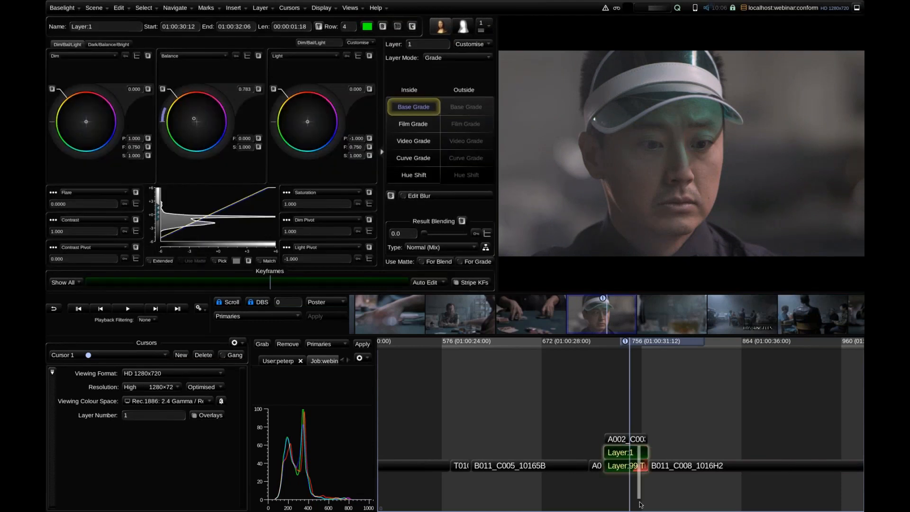
drag(640, 503, 640, 506)
drag(602, 323, 534, 326)
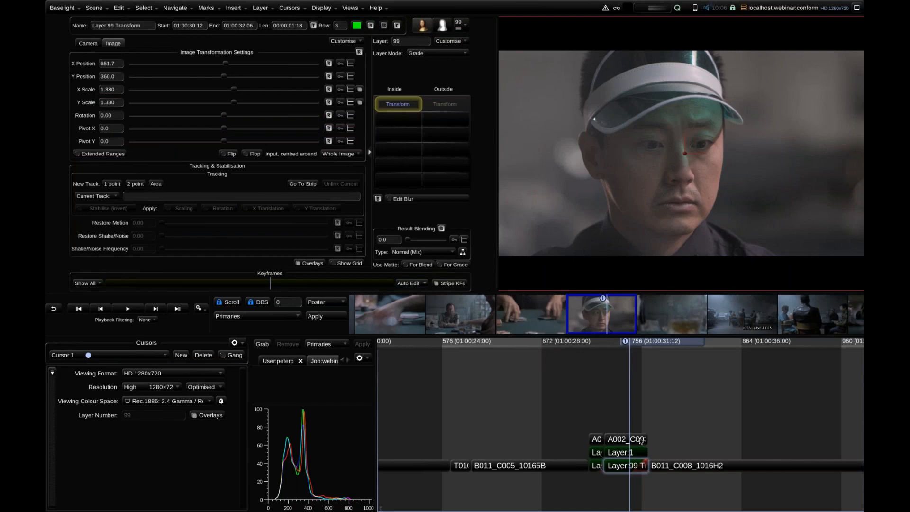
scroll(669, 435, up, 2)
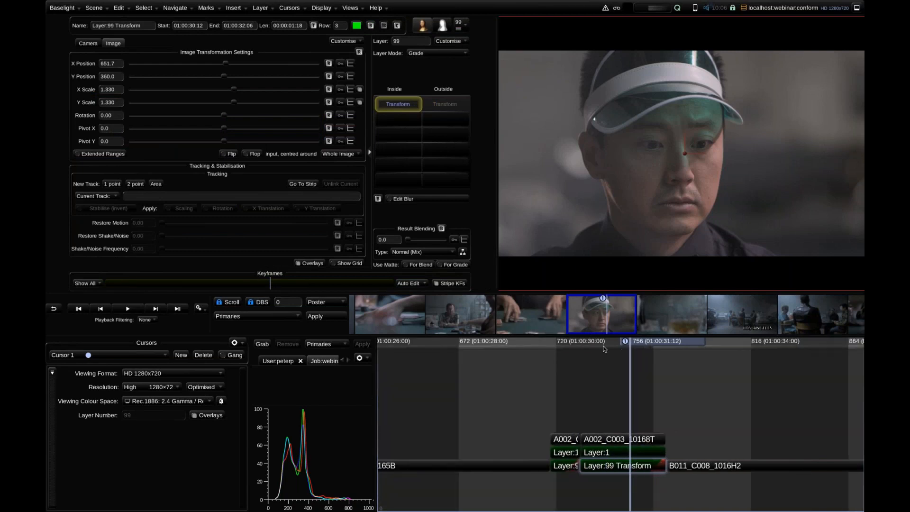
key(Up)
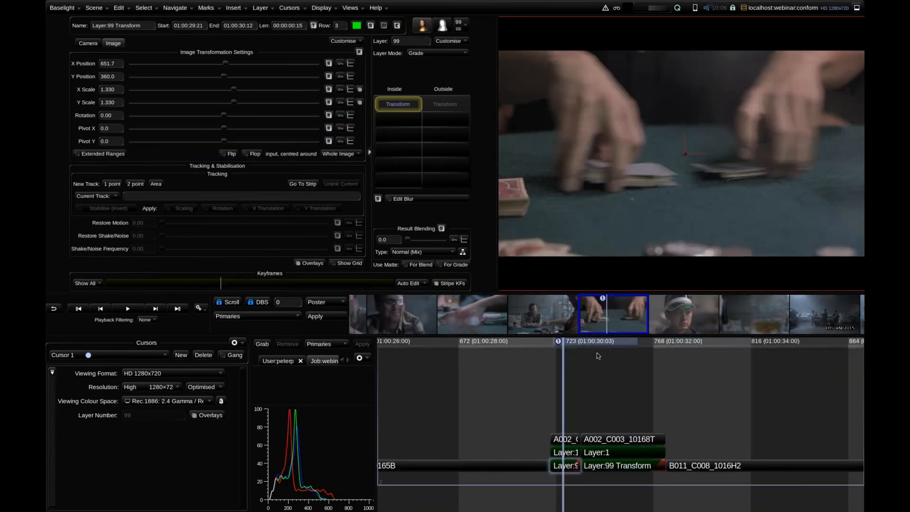
key(Down)
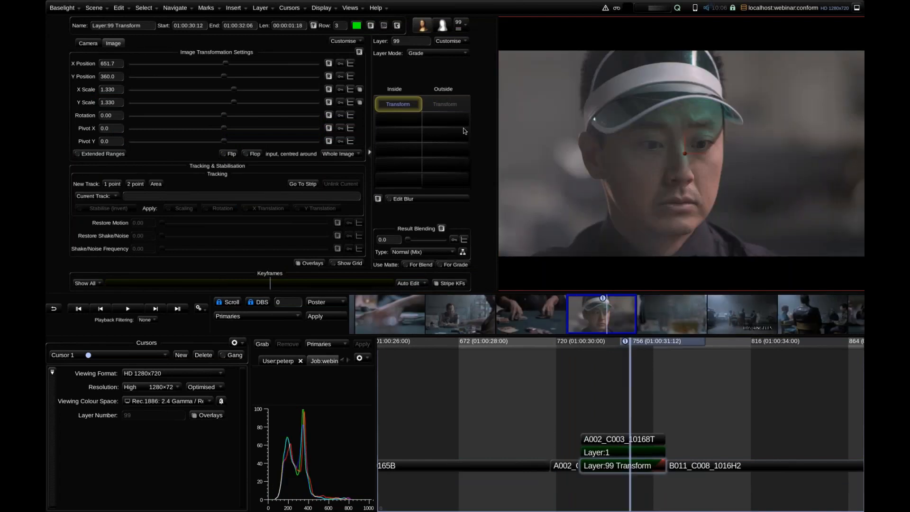
- In the scene's category groups, override the preferences for the bypass, copy and paste-over rules and set Don't bypass to Editorial
click(351, 8)
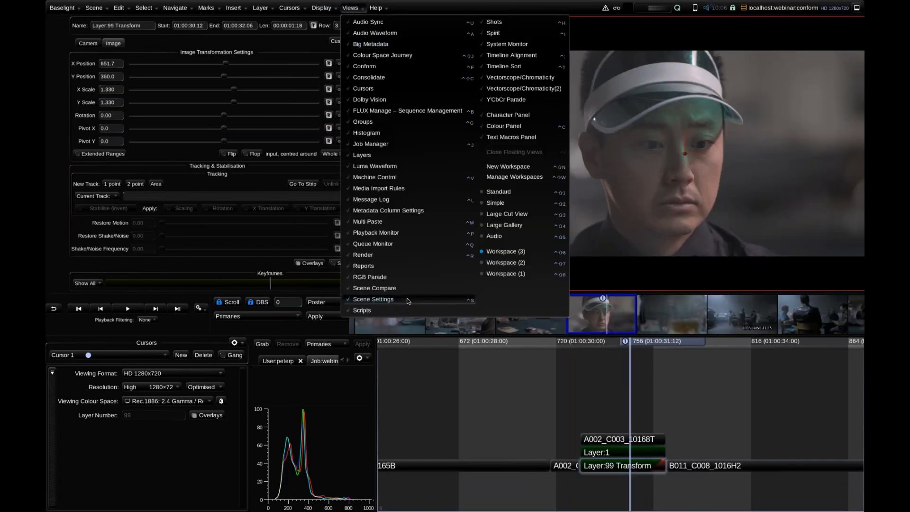
click(407, 300)
click(446, 150)
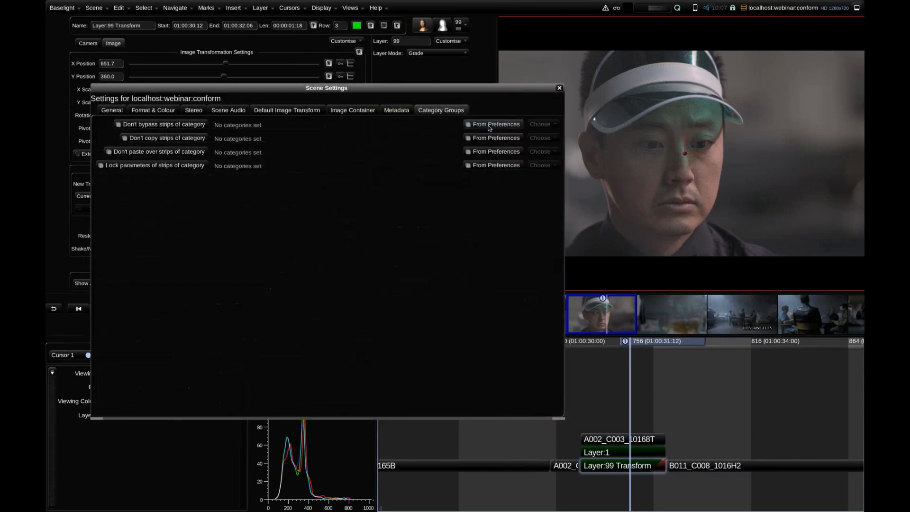
click(489, 125)
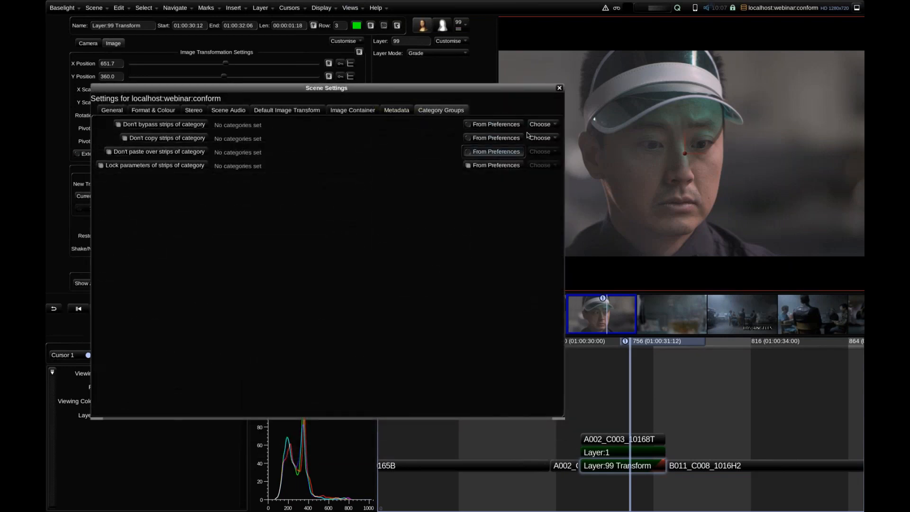
click(543, 127)
click(559, 194)
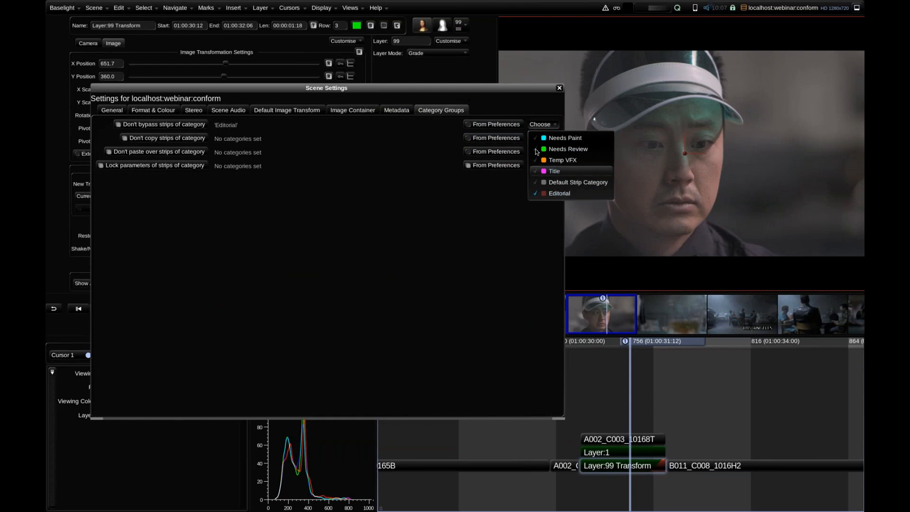
click(540, 125)
- Set the Don't copy and Don't paste over category rules to Editorial and close the scene settings
click(543, 138)
click(559, 207)
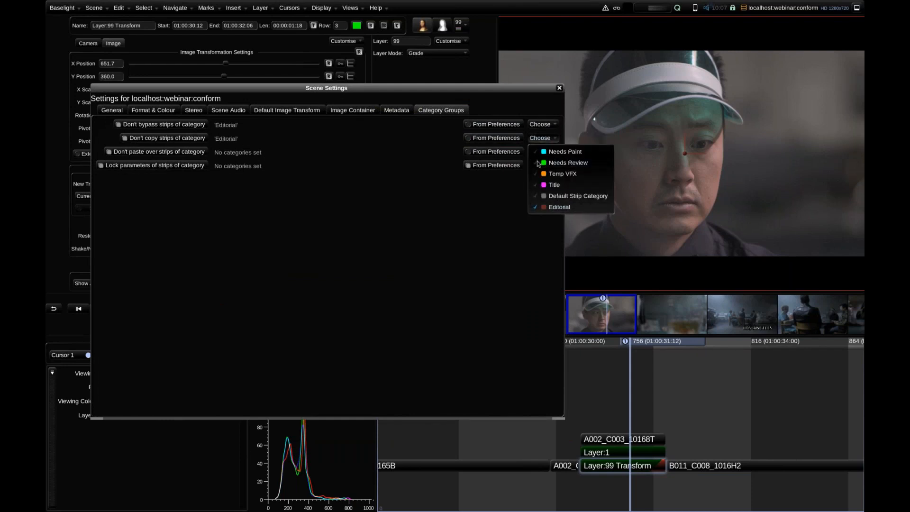
click(543, 138)
click(544, 151)
click(559, 220)
click(467, 204)
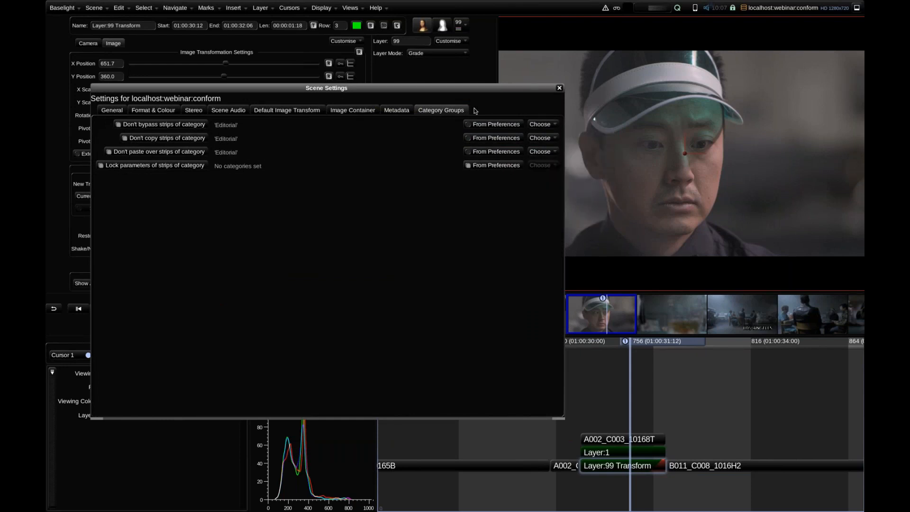
click(560, 88)
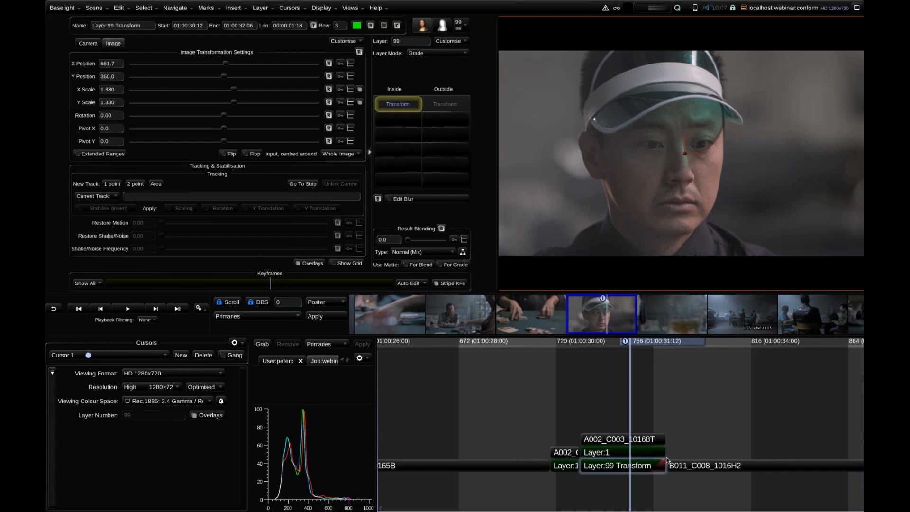
- Undo the grade copy on the preceding shot and toggle the grade bypass for A002_C003_10168T at frame 753
key(ctrl+z)
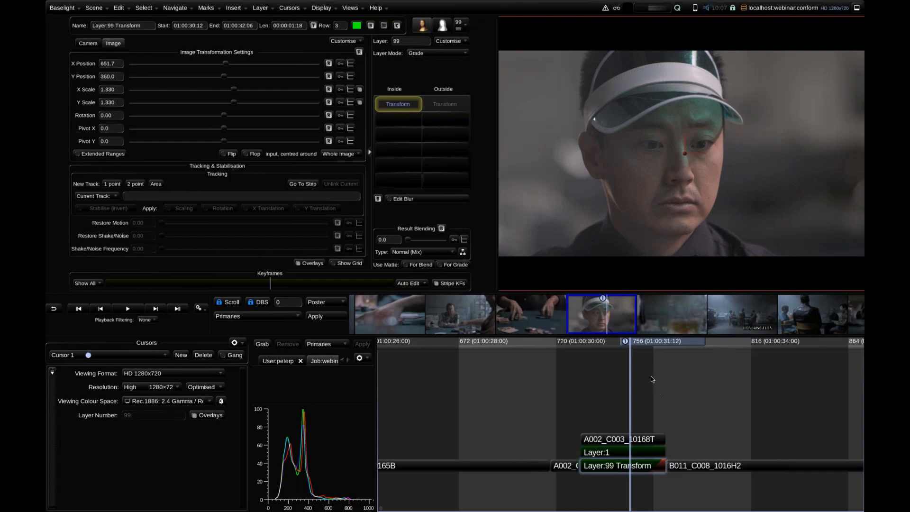
key(Left)
key(Left)
key(Left)
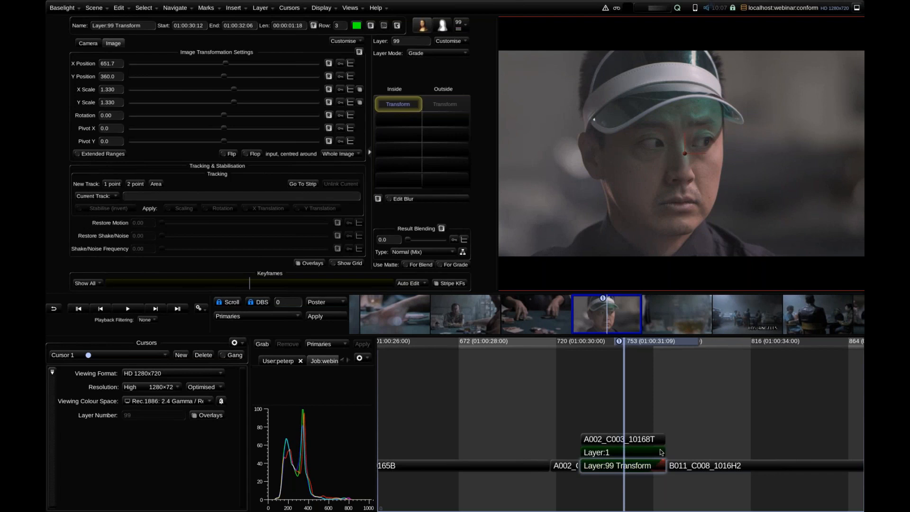
key(d)
key(d)
key(d)
key(d)
- Disable the Don't bypass strips of category rule in the scene settings and move the settings window clear of the picture
click(363, 11)
click(374, 299)
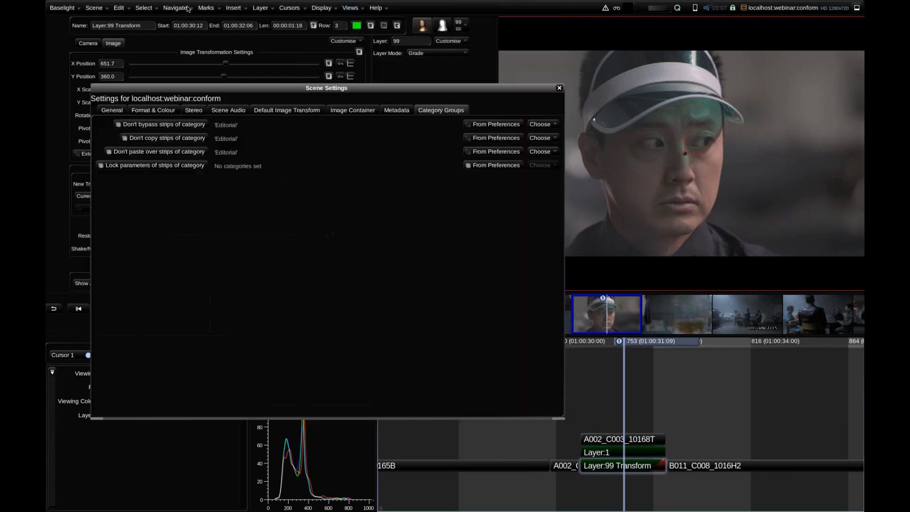
click(153, 126)
drag(416, 84, 353, 69)
- Toggle the bypass of the A002_C003_10168T layers repeatedly to compare the shot with and without them
key(b)
key(b)
key(b)
key(b)
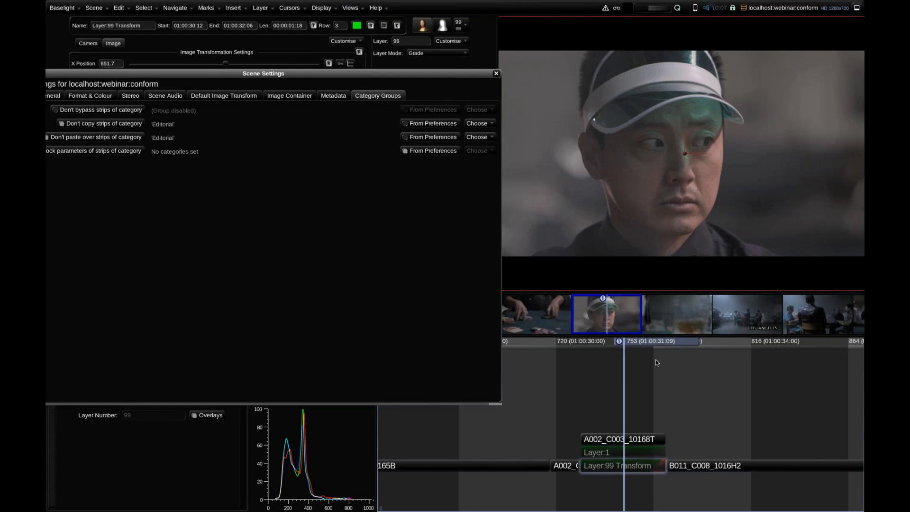
key(b)
key(b)
key(b)
key(b)
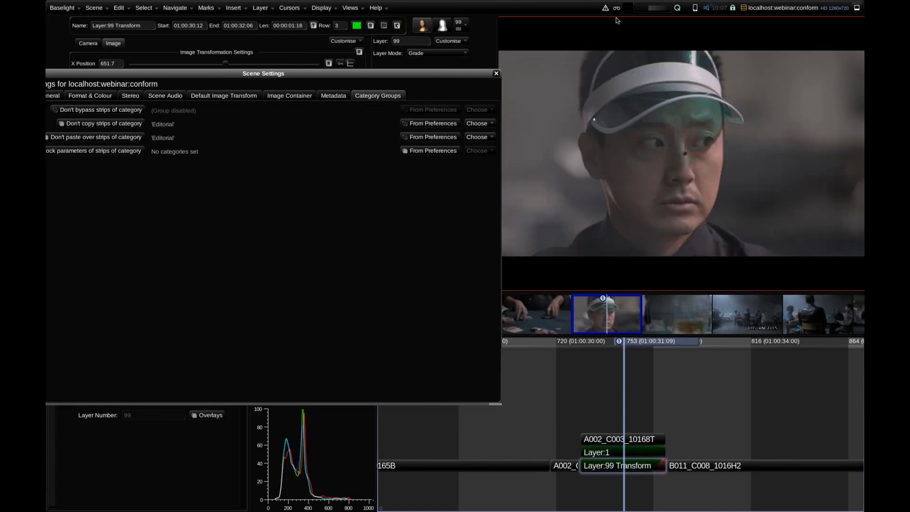
- Re-enable the Don't bypass rule with the Editorial category, view the Don't copy rule's category choices, and close the scene settings
click(97, 109)
click(445, 121)
click(447, 112)
click(475, 111)
click(497, 179)
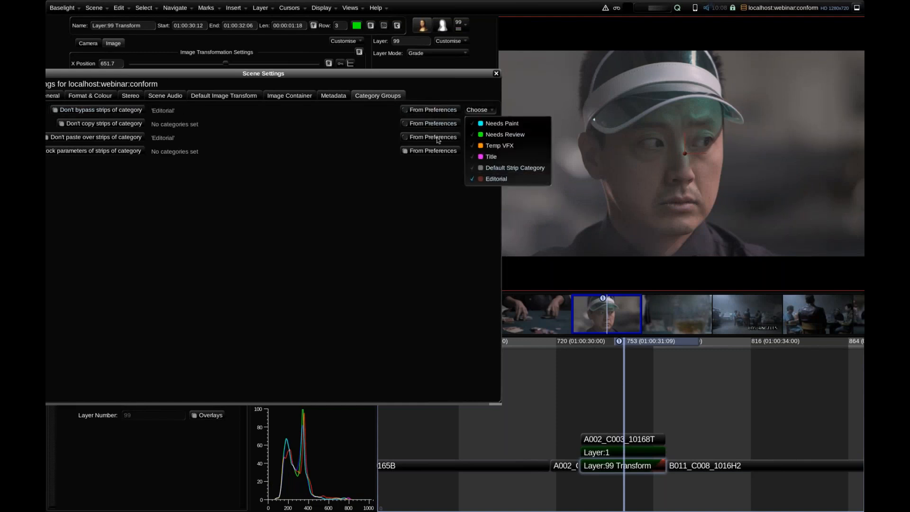
click(475, 123)
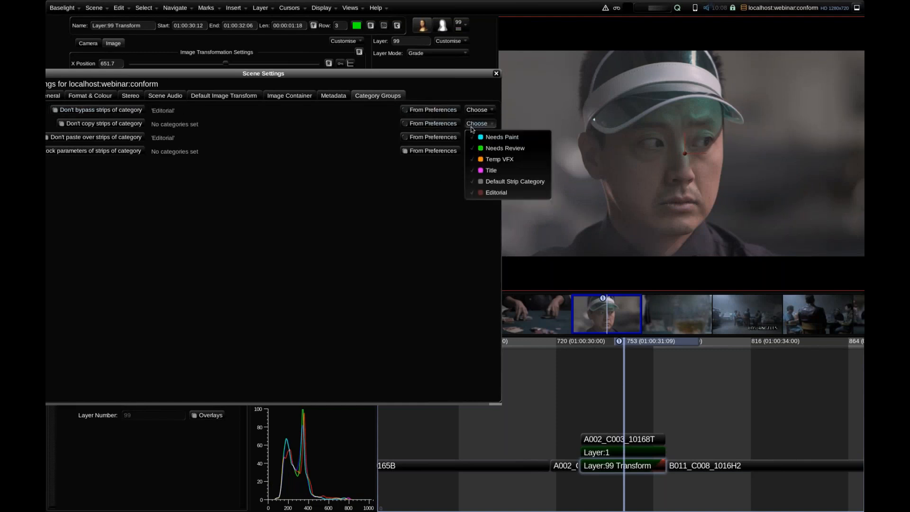
click(438, 211)
click(496, 73)
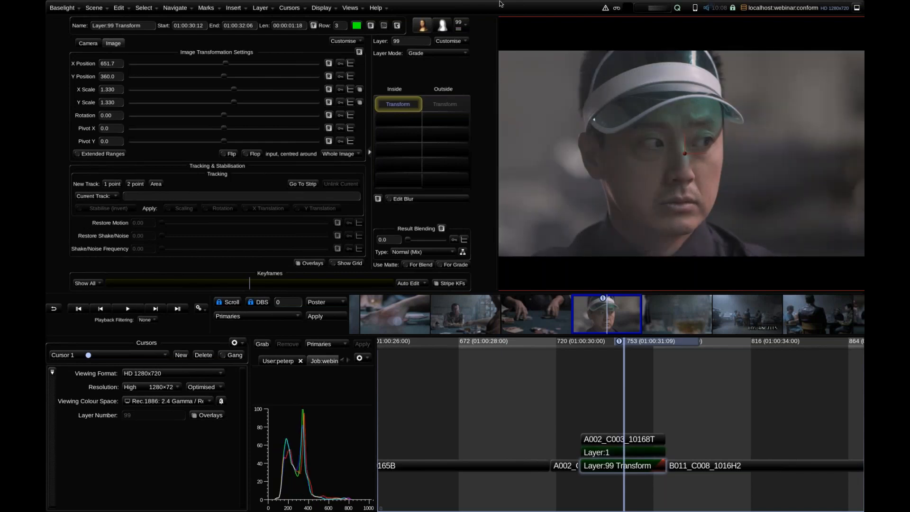
- Review the Mark/Shot keypad key assignments and the actions available for Keypad 5, keeping the setup as it is
click(621, 344)
mouse_move(610, 343)
mouse_down()
mouse_move(664, 345)
mouse_move(437, 354)
mouse_up()
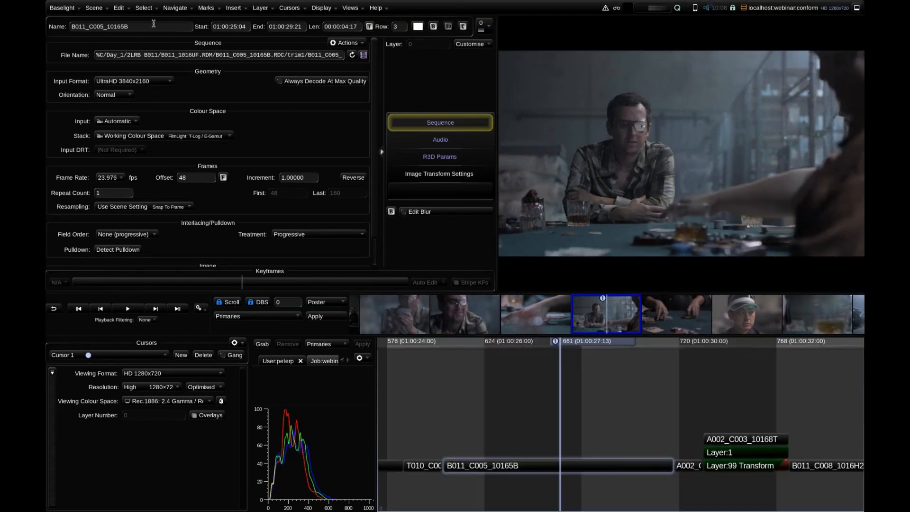
click(118, 7)
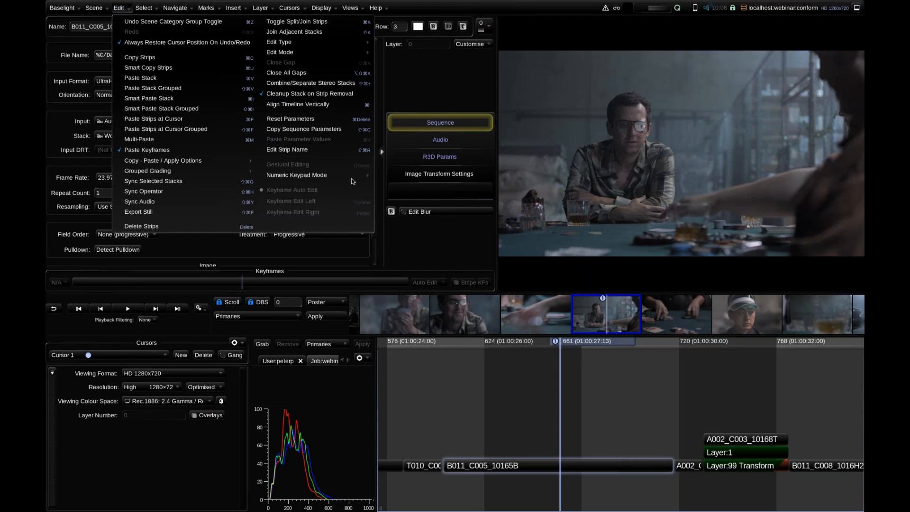
mouse_move(345, 176)
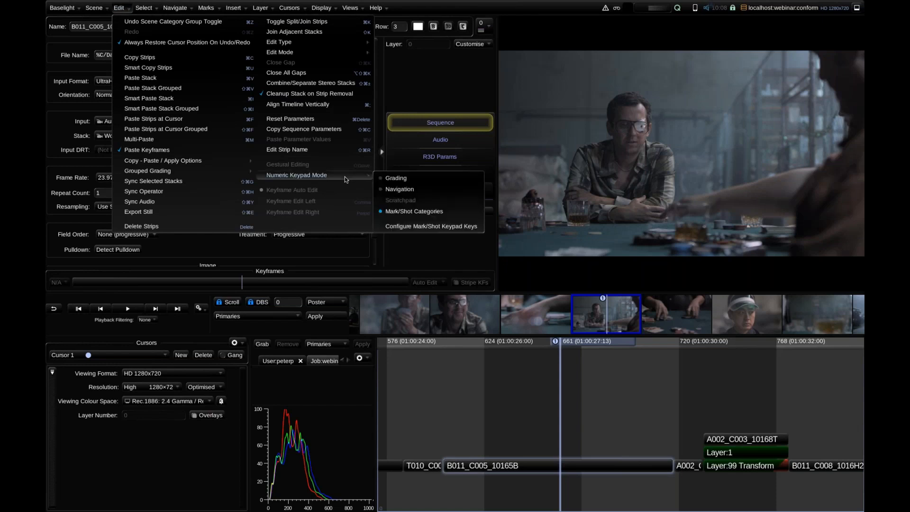
click(455, 227)
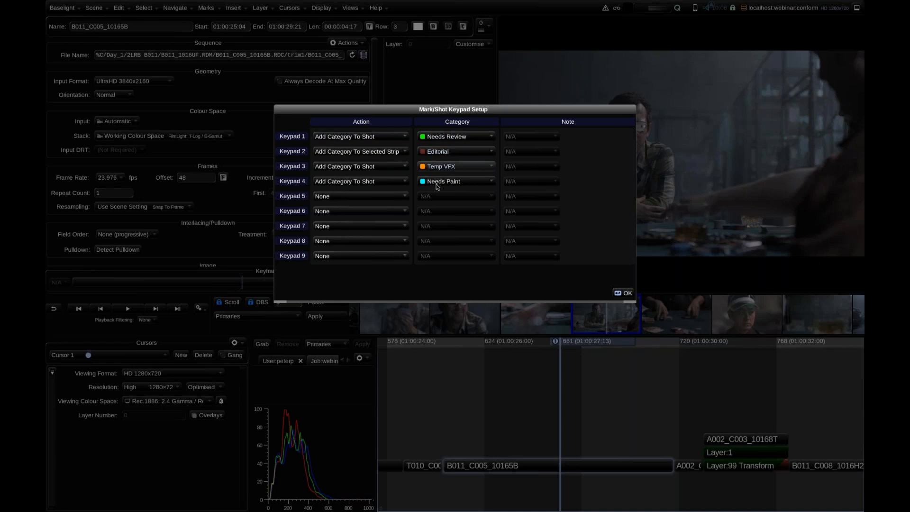
click(397, 196)
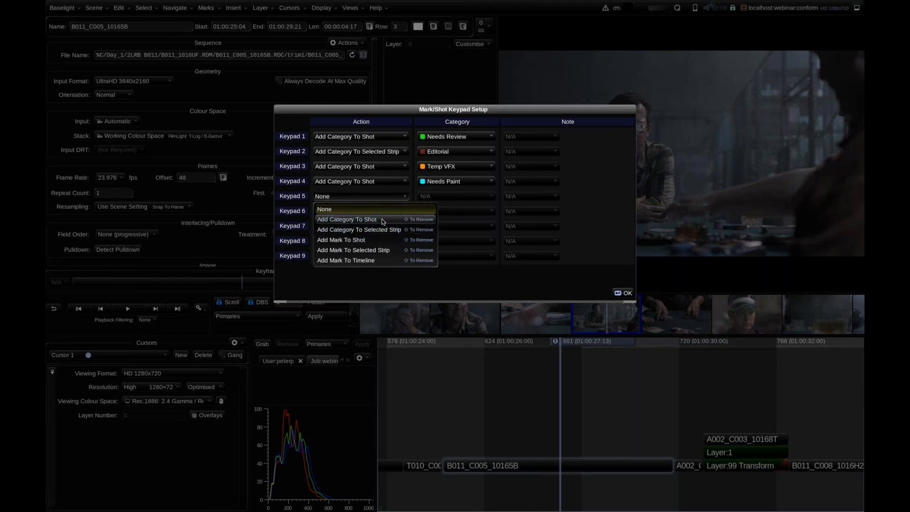
click(528, 177)
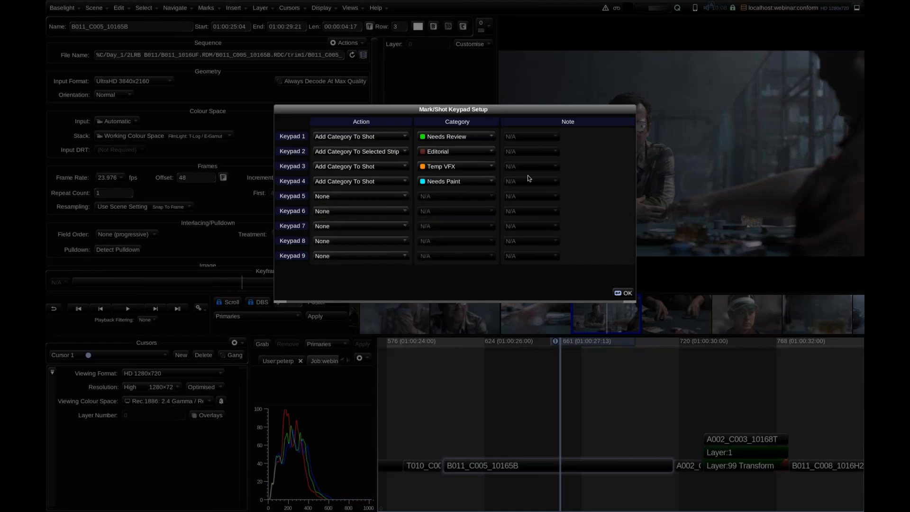
click(626, 292)
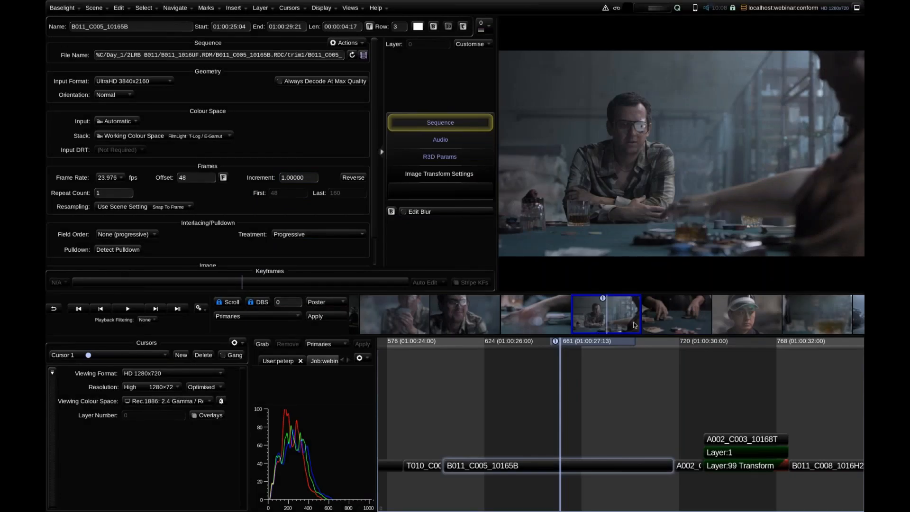
- Go to shot B011_C028_1016UP and add the Needs Paint category to it
scroll(546, 322, down, 2)
drag(661, 346, 834, 346)
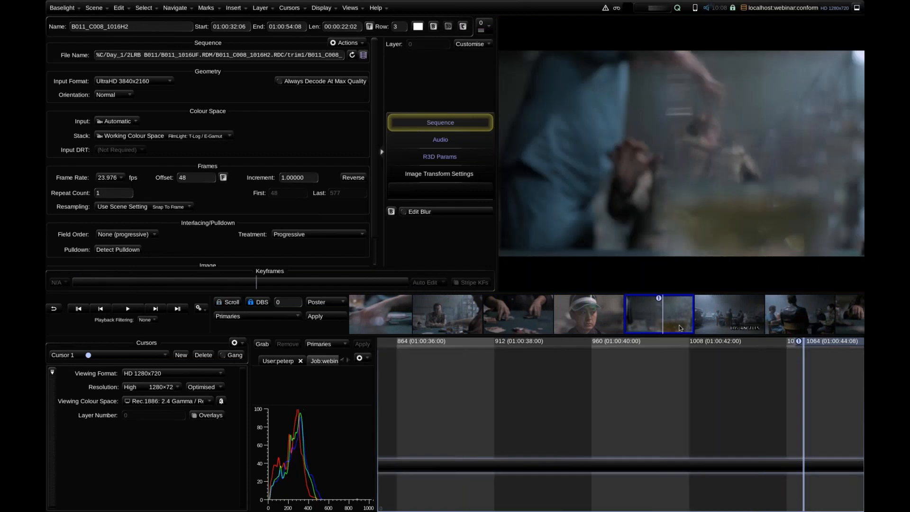
scroll(656, 326, down, 4)
scroll(656, 323, up, 2)
click(488, 314)
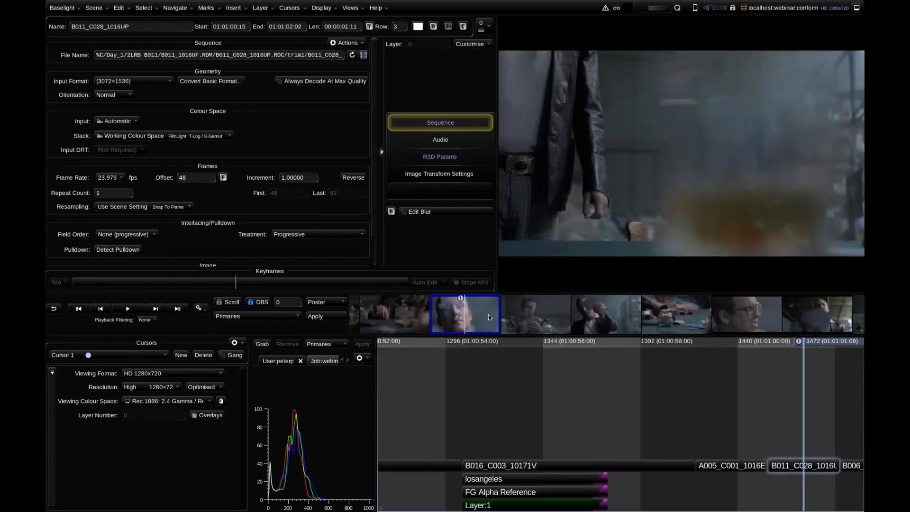
key(ctrl+1)
- Add the Needs Paint category to shot B011_C032_1016PC, the man holding the playing cards
scroll(569, 314, down, 1)
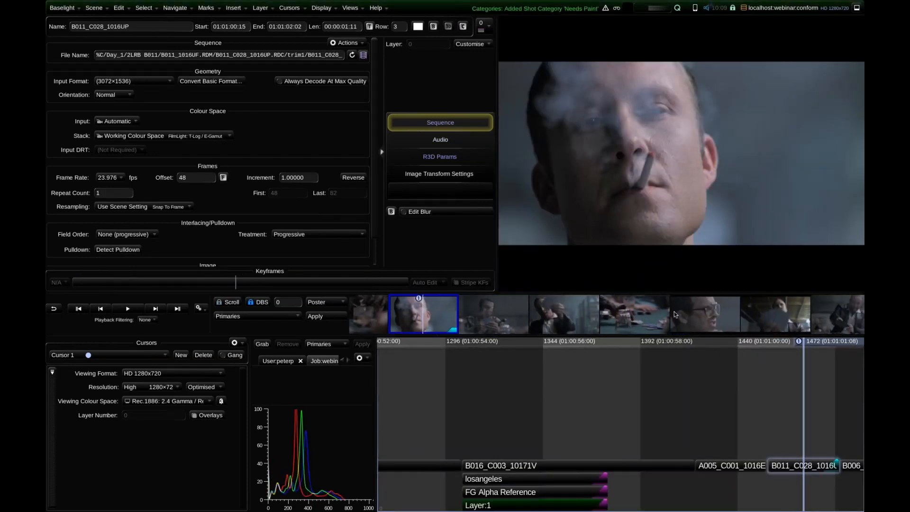
scroll(570, 316, down, 3)
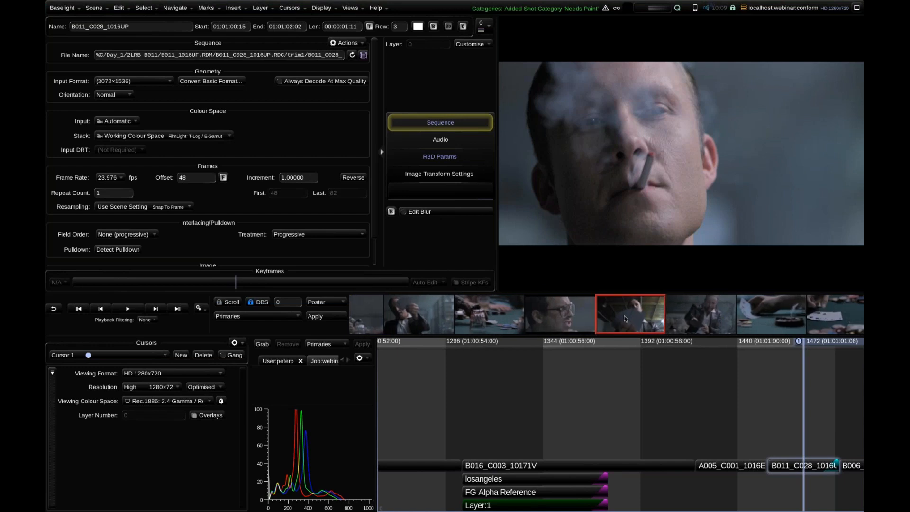
click(625, 317)
key(ctrl+1)
- Add the Temp VFX category to card shot B011_C030_101632 and select its strip in the timeline
scroll(550, 319, down, 3)
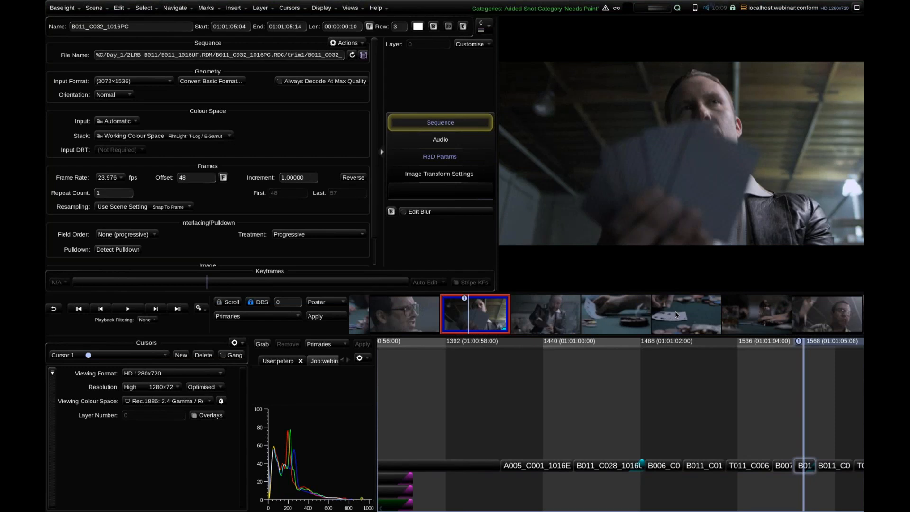
click(693, 312)
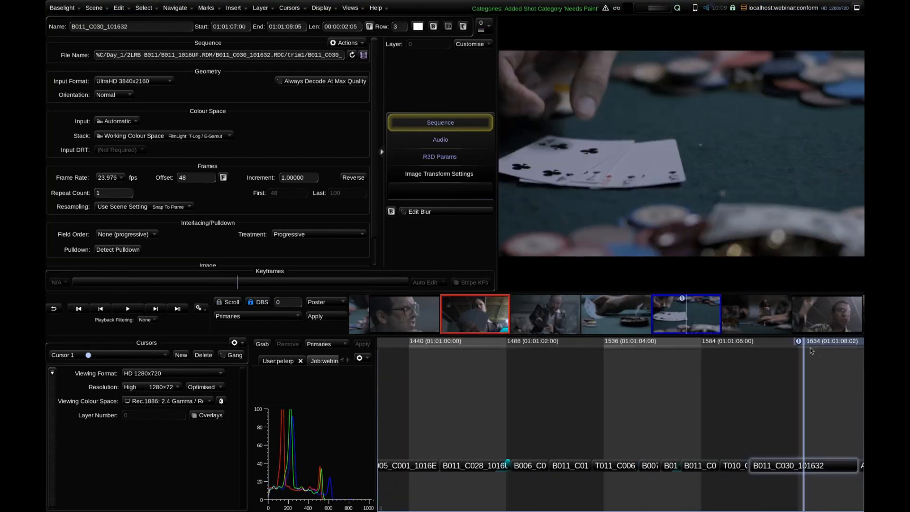
scroll(800, 346, up, 2)
drag(809, 343, 767, 375)
key(ctrl+2)
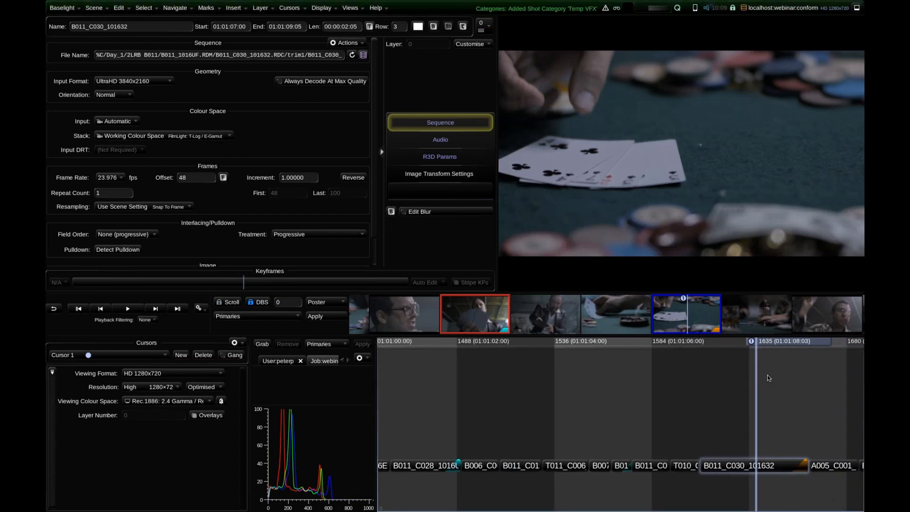
drag(663, 370, 482, 361)
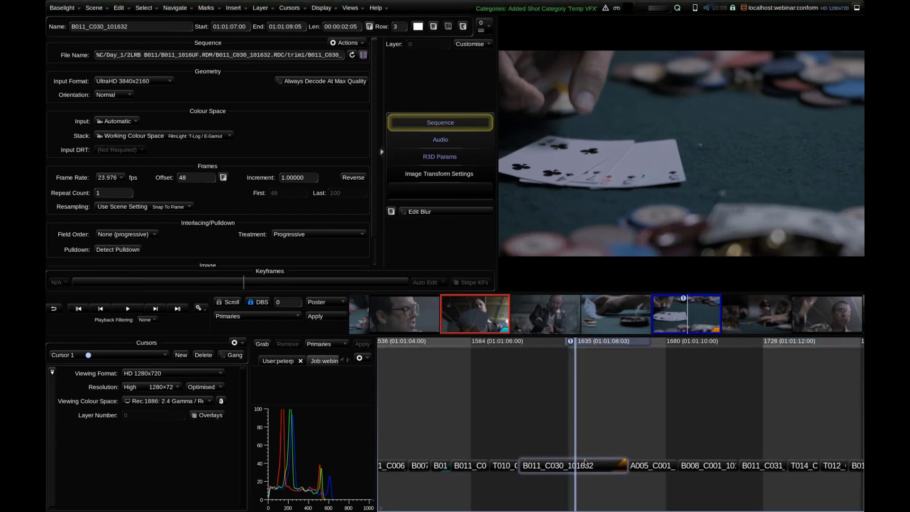
click(620, 465)
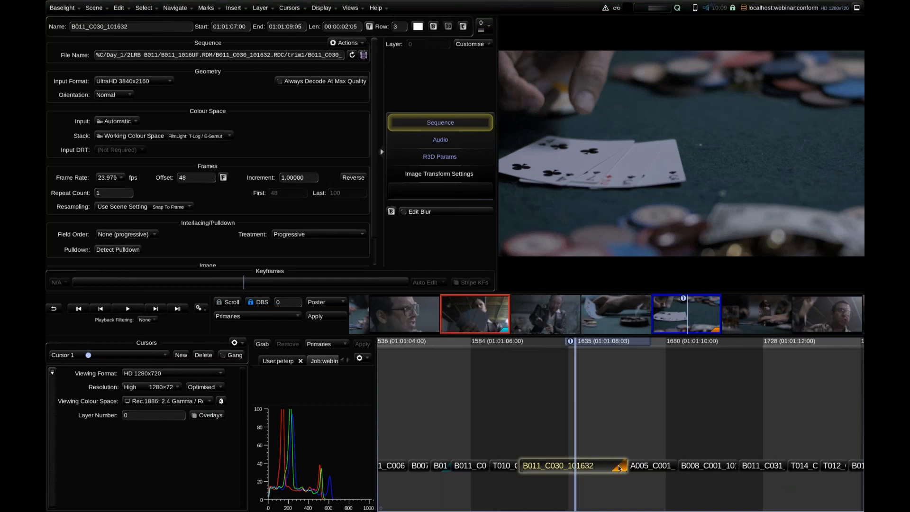
- Add the Temp VFX category to shot T010_C005_1016HD and scrub forward into the following shot
click(640, 321)
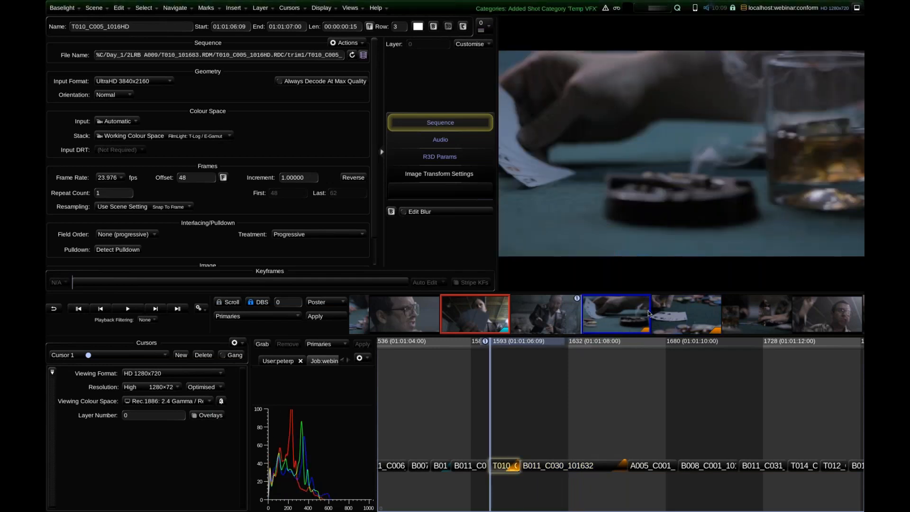
click(646, 364)
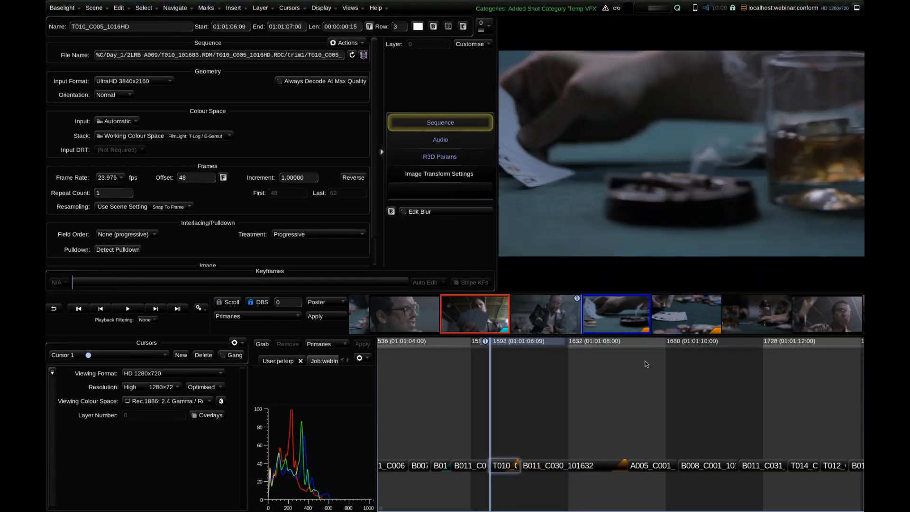
drag(529, 343, 564, 358)
- Add the Temp VFX category to shots T012_C002_101602 and A005_C001_1016ES
scroll(588, 326, down, 5)
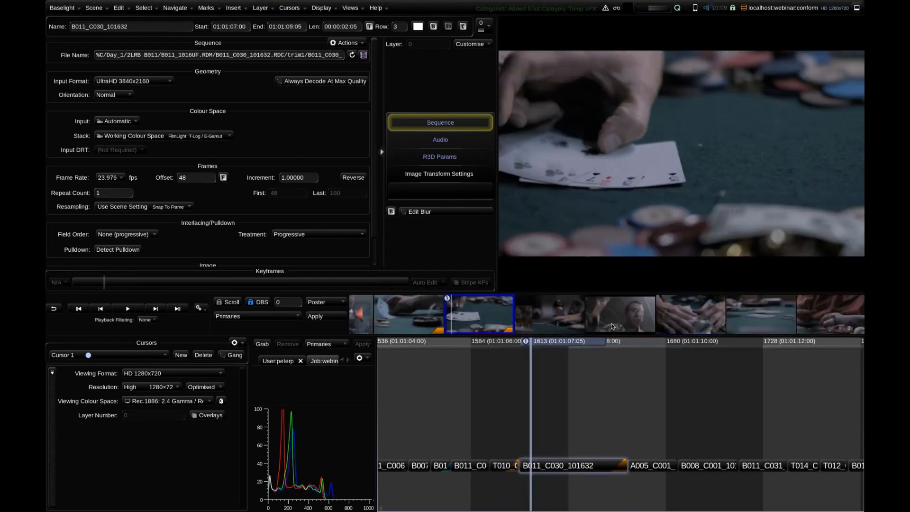
scroll(581, 320, down, 5)
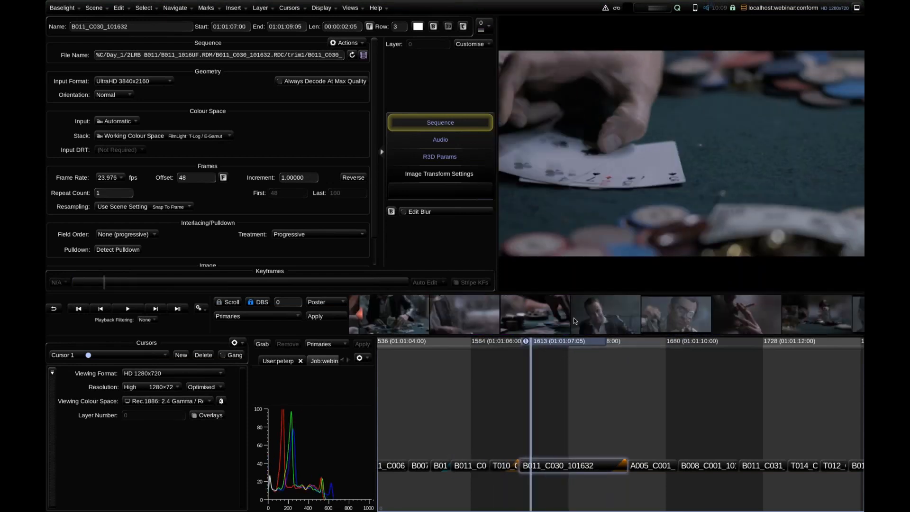
click(532, 314)
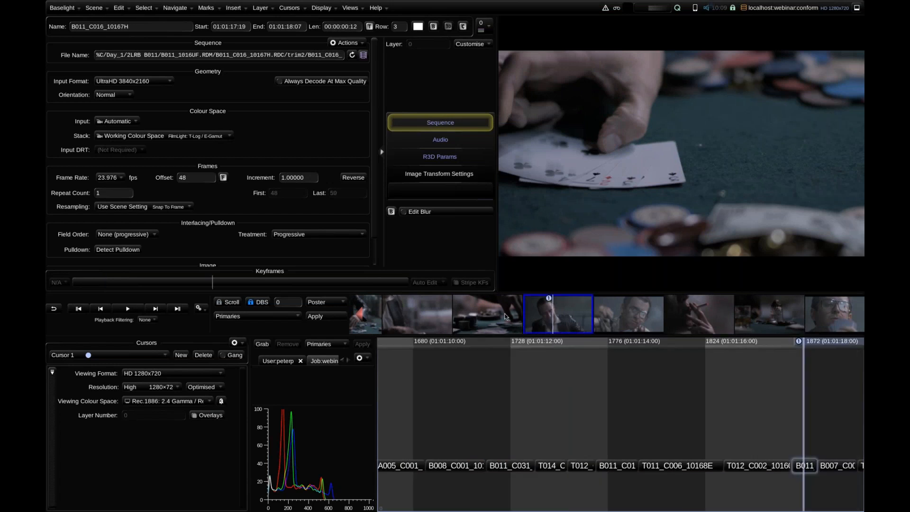
click(504, 314)
key(ctrl+1)
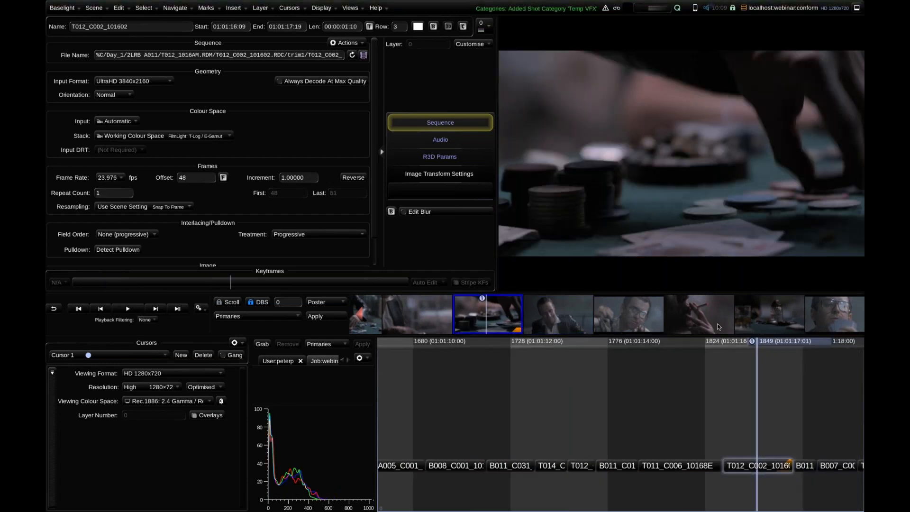
click(761, 319)
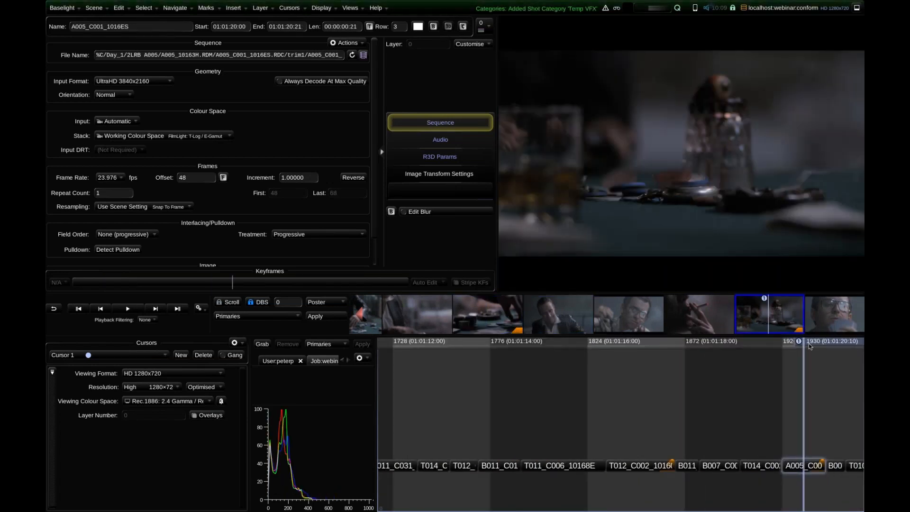
- Return to shot T012_C002_101602, turn on the counters and reduce them to Category Flags only by disabling the timecodes
click(659, 354)
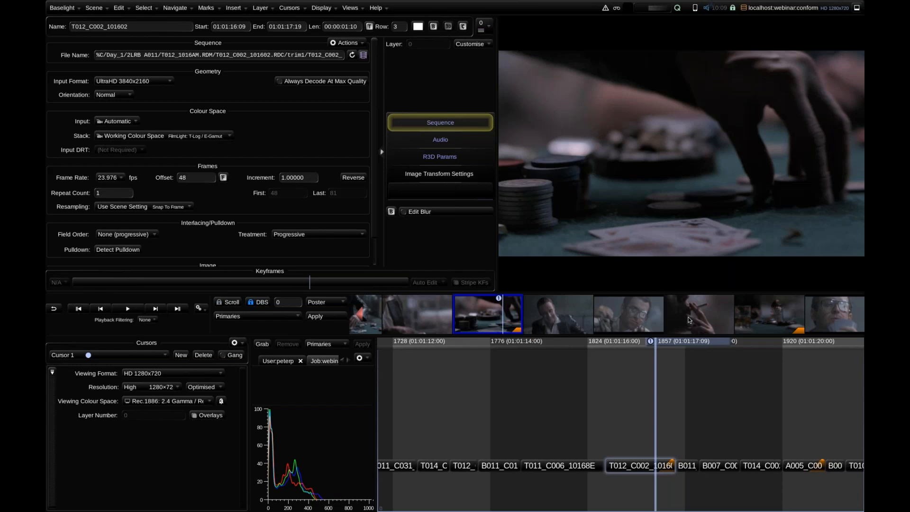
key(c)
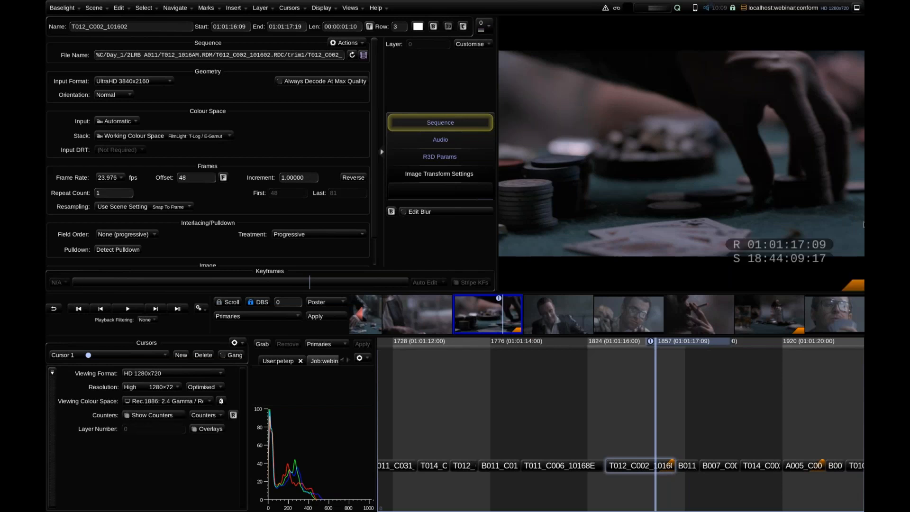
click(204, 415)
click(224, 393)
click(226, 402)
click(227, 414)
click(221, 366)
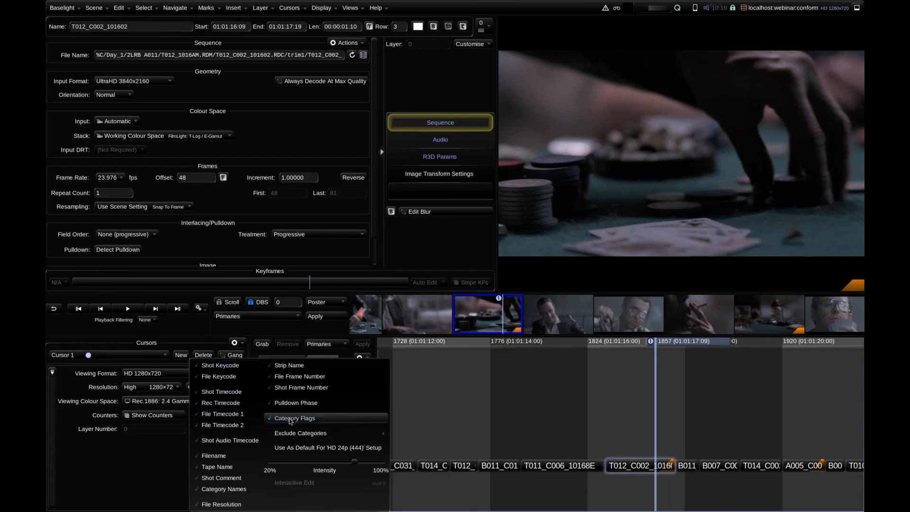
- Add the Needs Paint category to shot T012_C002_101602 alongside Temp VFX
mouse_move(652, 343)
mouse_down()
mouse_move(640, 343)
mouse_move(658, 342)
mouse_up()
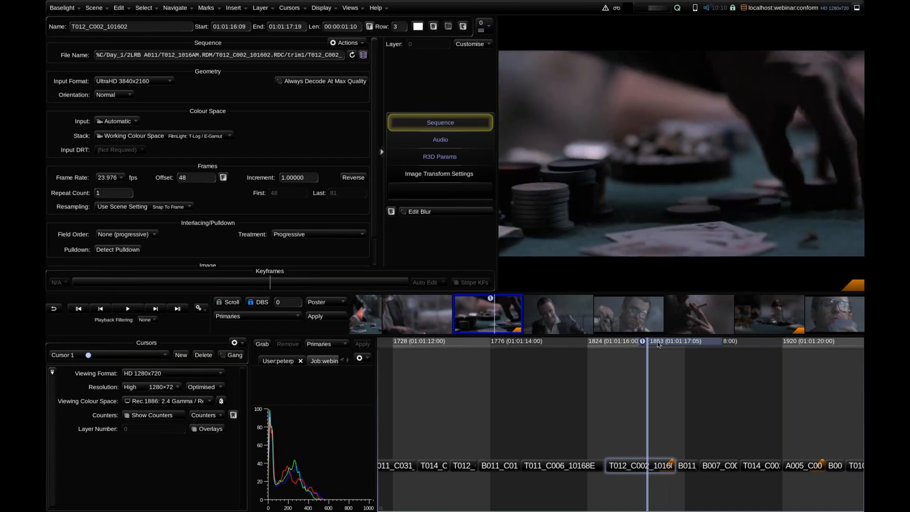
key(ctrl+2)
drag(650, 341, 653, 341)
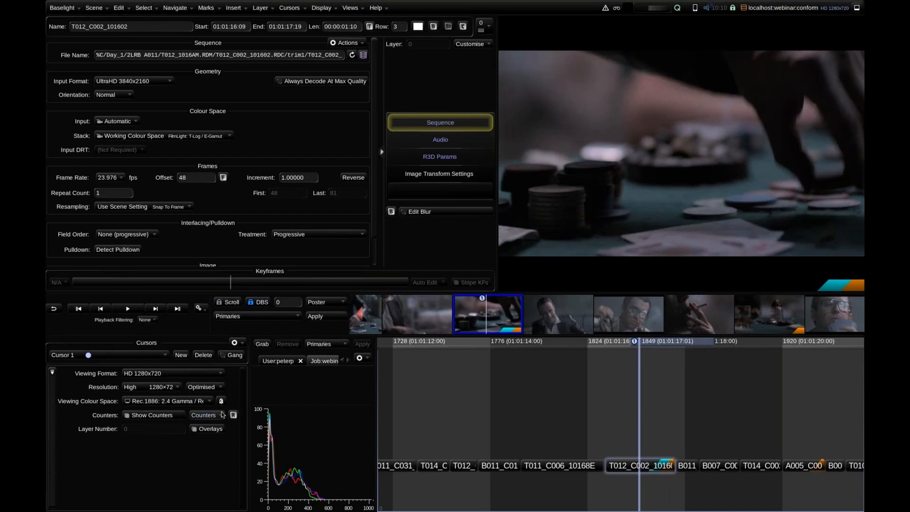
- Exclude all categories except Temp VFX from the category flags shown in the counters
click(222, 415)
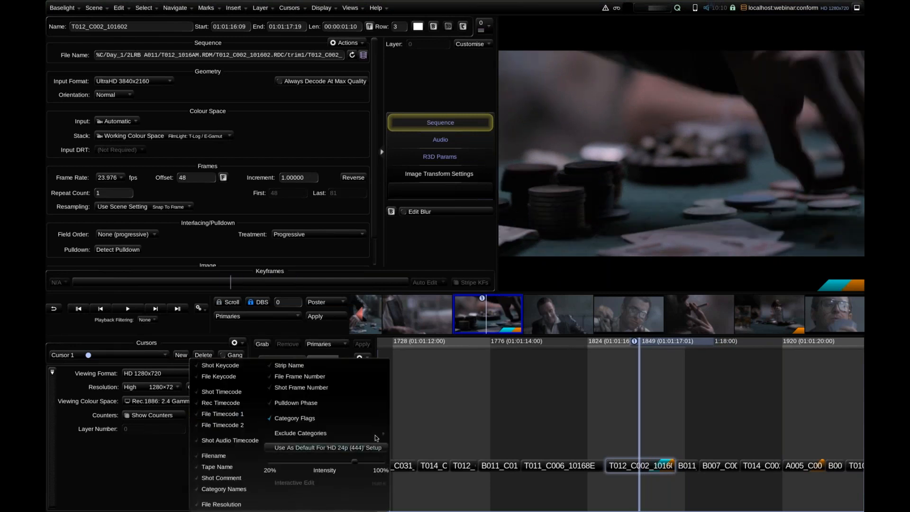
mouse_move(374, 435)
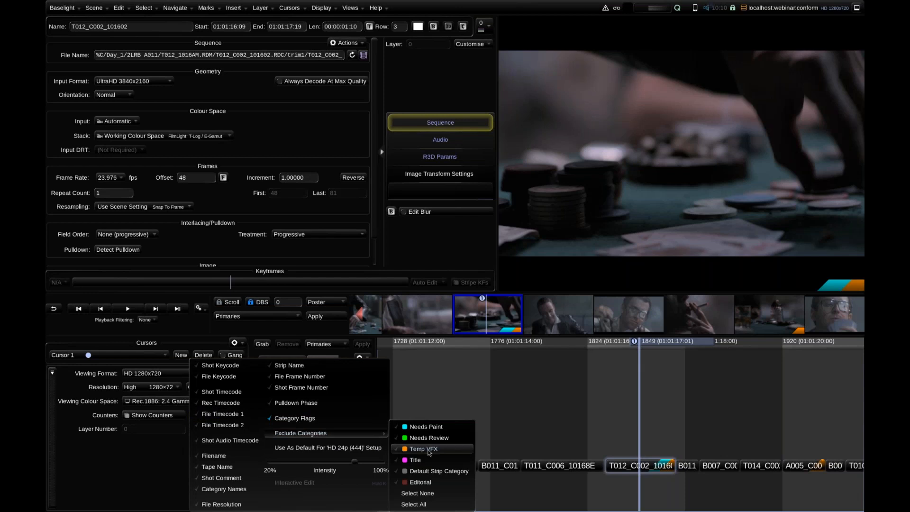
click(426, 504)
click(426, 449)
click(827, 256)
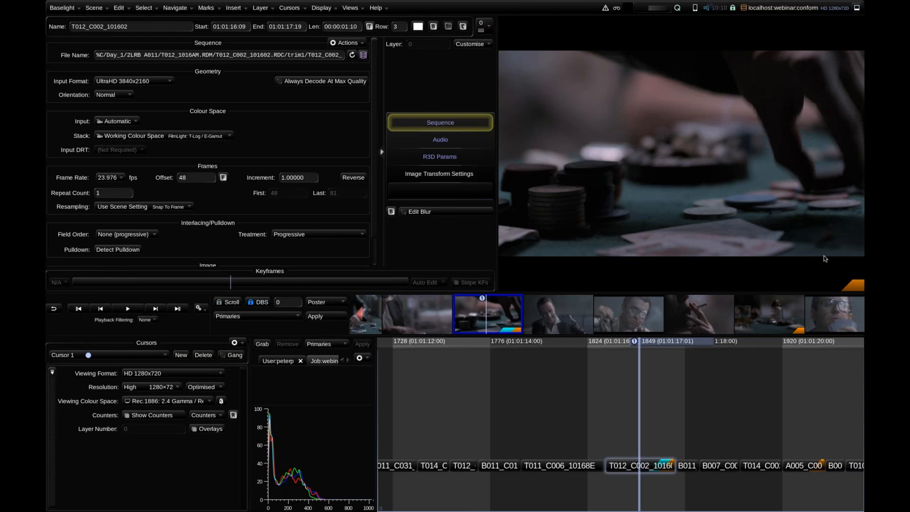
- Reposition the category flag inside the picture's lower corner interactively and scrub between A005_C001_1016ES and T012_C002_101602 to check it
key(c)
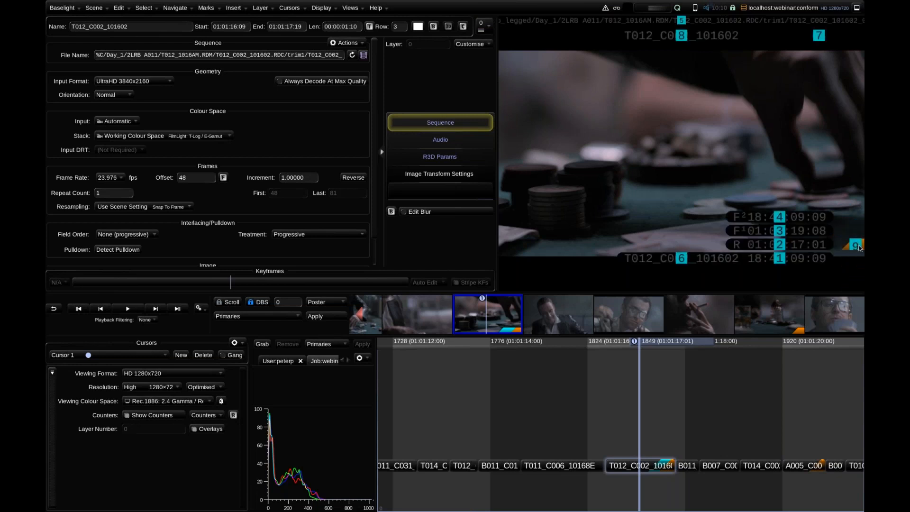
drag(696, 340, 856, 351)
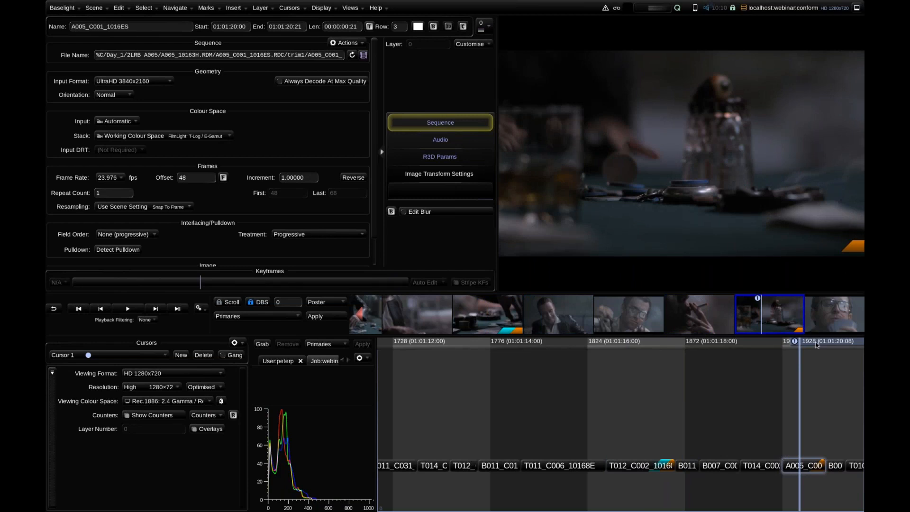
drag(804, 347, 636, 345)
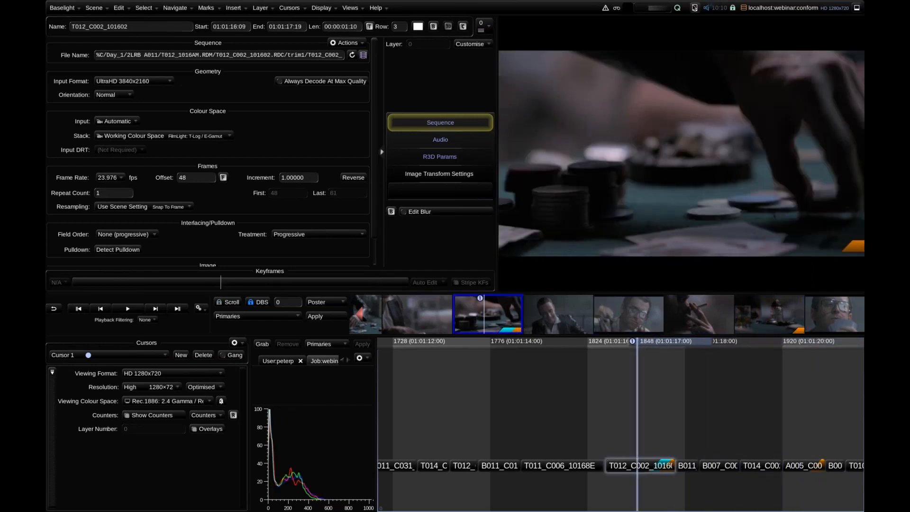
- Enable Client View sharing for the scene and dismiss the access address notice
click(694, 7)
click(718, 32)
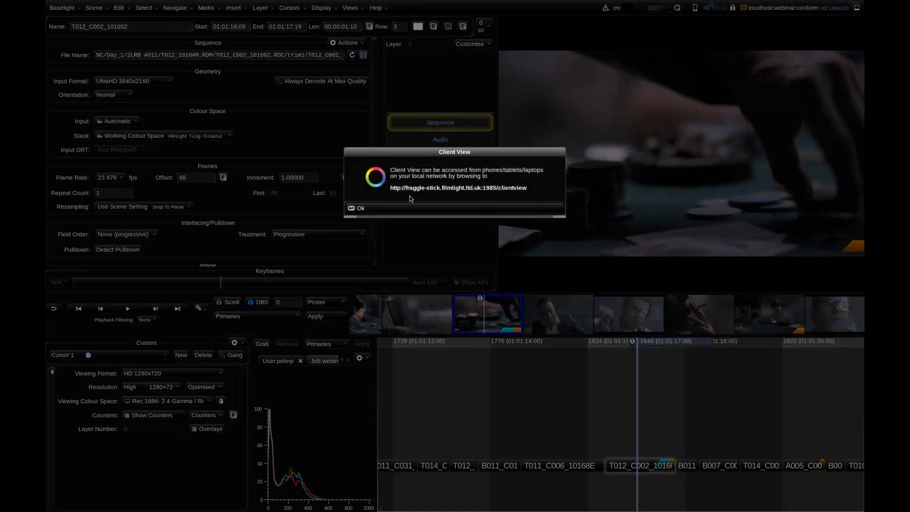
click(469, 212)
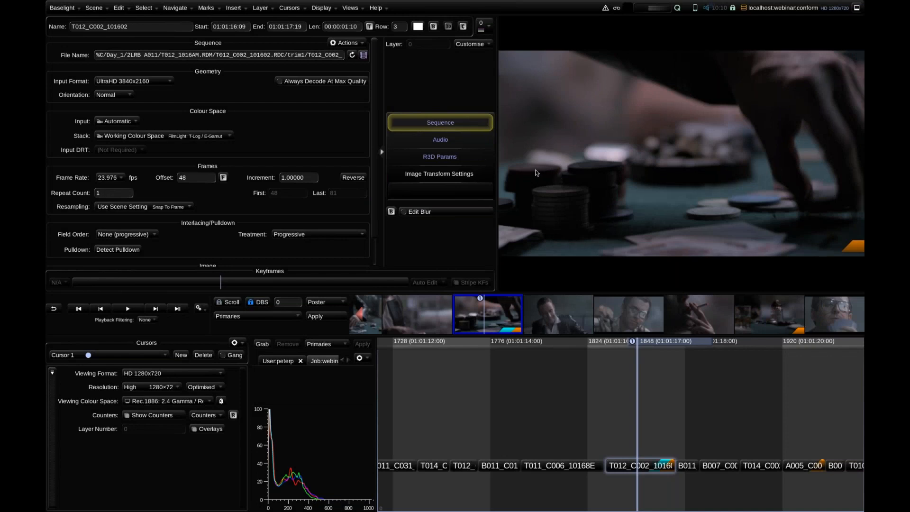
- Switch to Firefox and load the Client View login page at localhost:1985 in the second browser tab
key(super+Tab)
key(super+Tab)
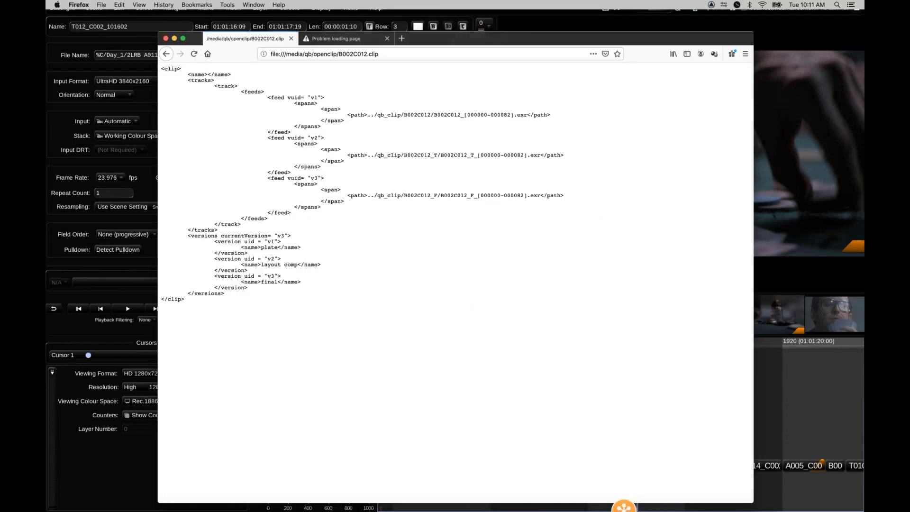
click(357, 38)
click(366, 54)
key(Return)
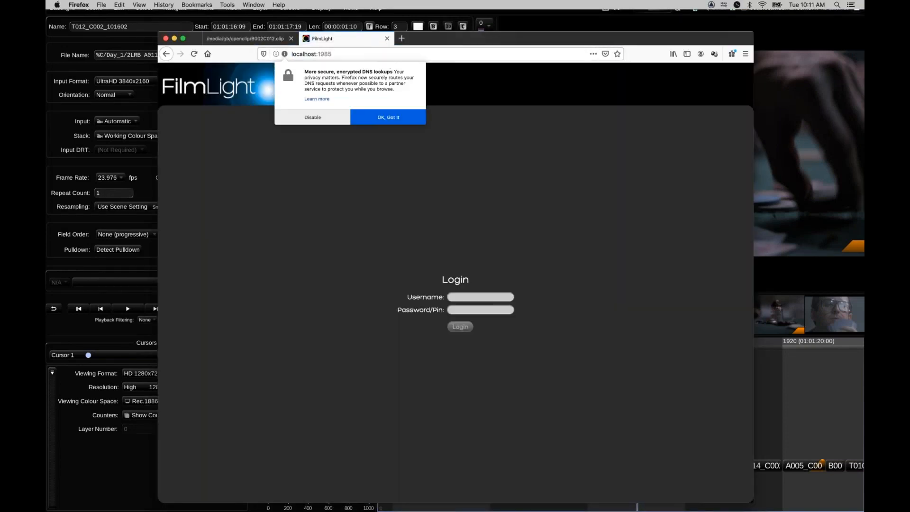
- Dismiss the encrypted DNS notice and log in to Client View with the username
click(388, 117)
click(466, 295)
text(pete)
key(Return)
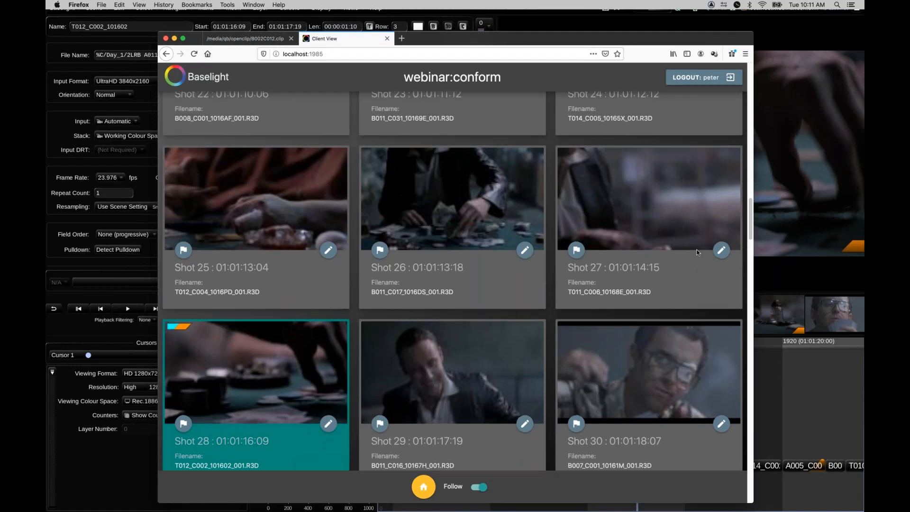
- Browse the shot thumbnails in Client View and inspect the metadata and category details of Shot 20
scroll(696, 249, up, 10)
scroll(693, 247, up, 3)
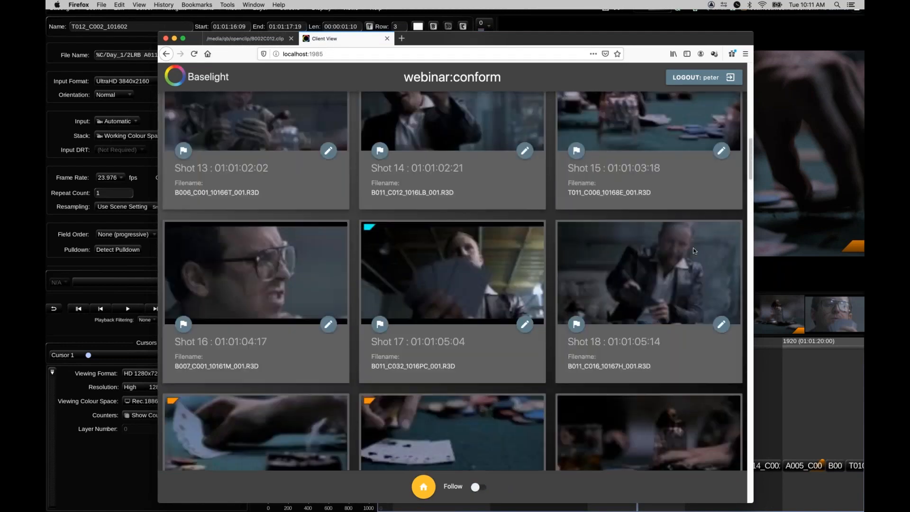
scroll(648, 238, down, 5)
click(425, 211)
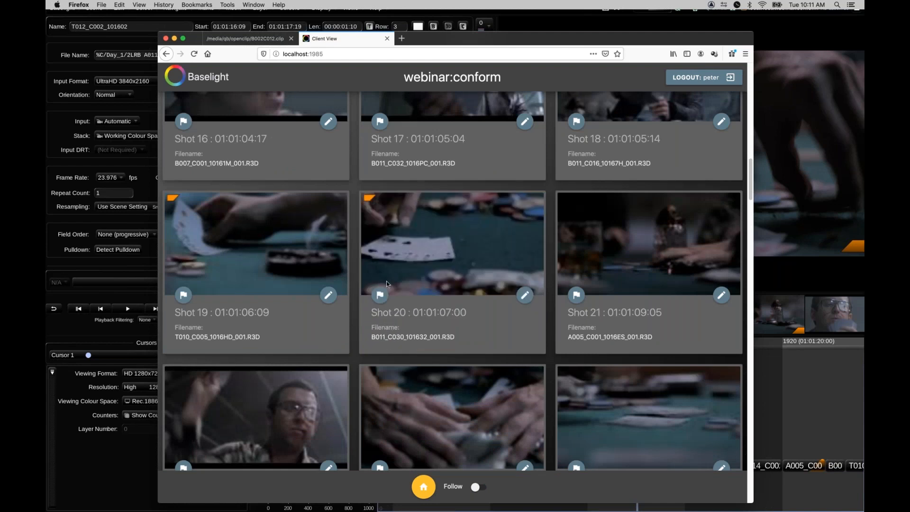
click(438, 246)
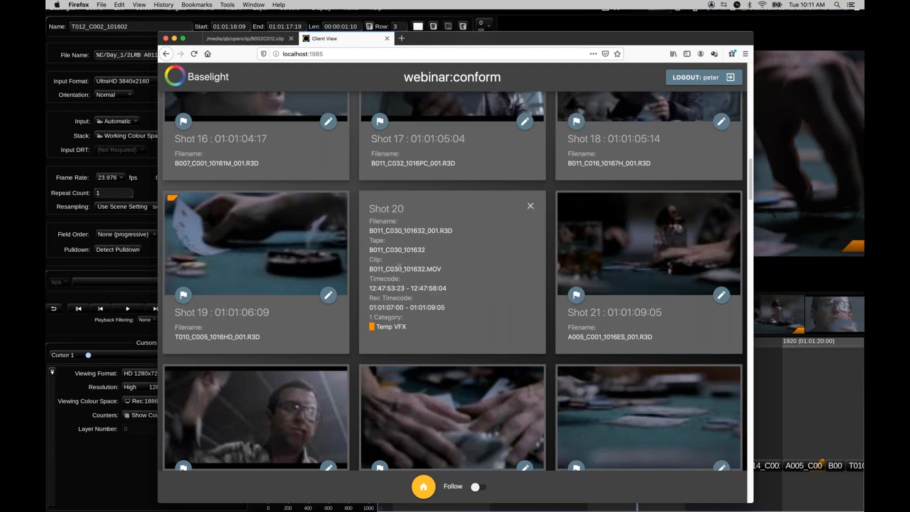
click(531, 208)
- Flag Shot 5 and Shot 3 in the Client View shot list
scroll(595, 194, up, 4)
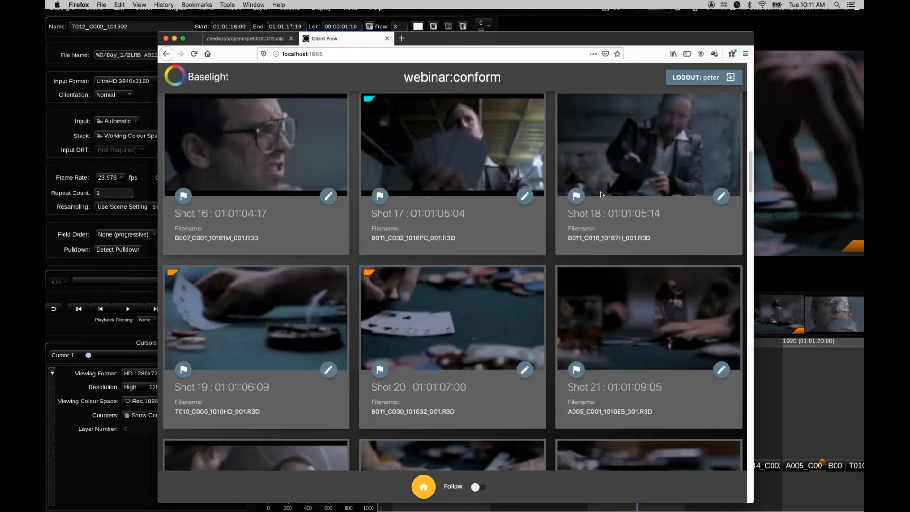
scroll(444, 296, up, 10)
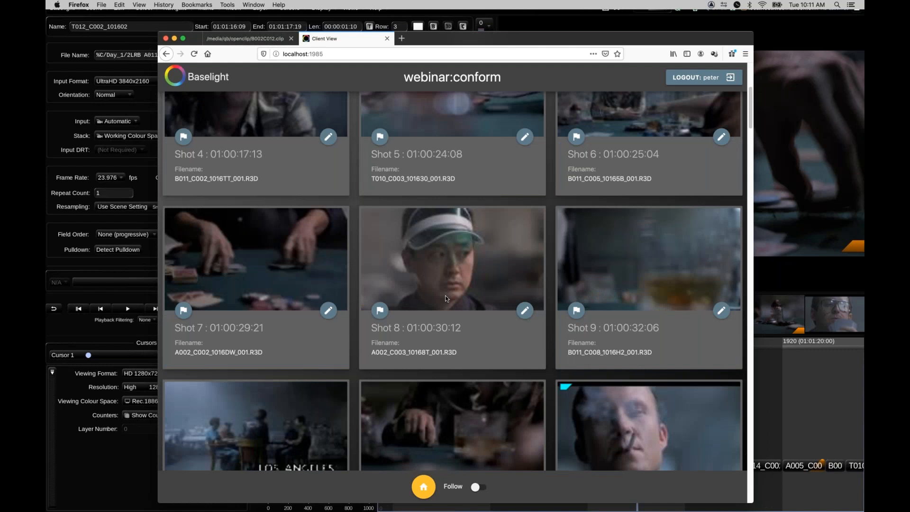
scroll(445, 296, up, 4)
scroll(448, 266, down, 3)
click(454, 223)
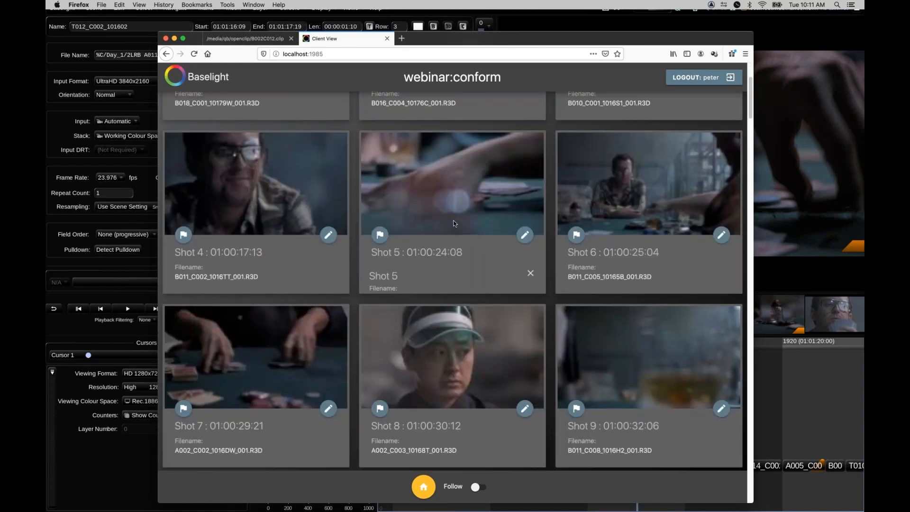
click(530, 148)
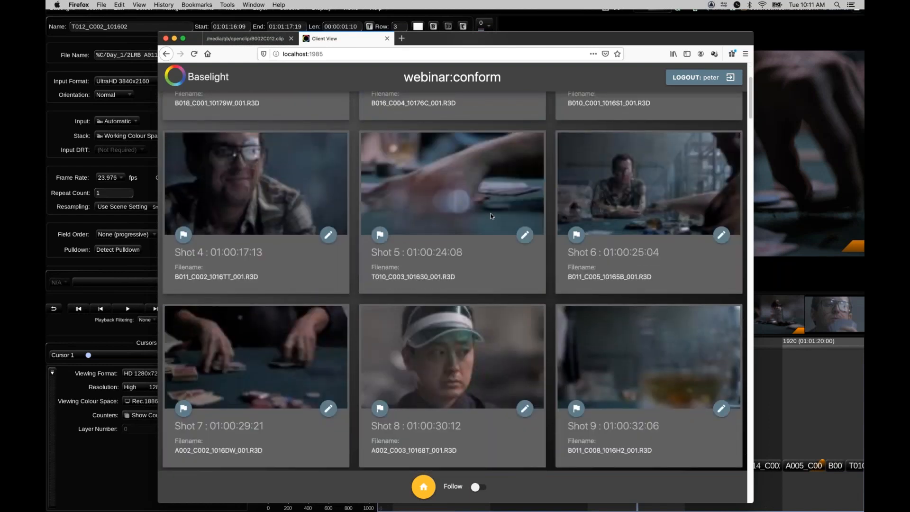
scroll(490, 213, up, 3)
scroll(490, 213, down, 1)
click(576, 164)
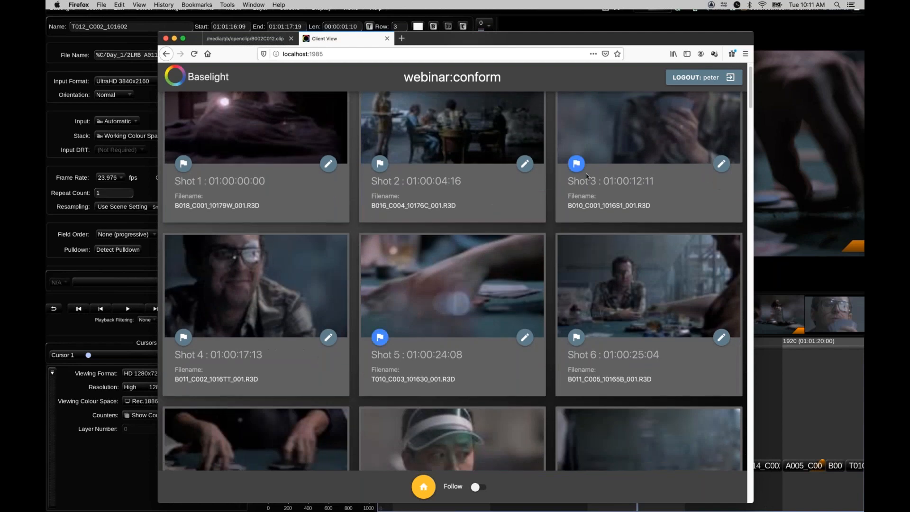
- Add the client note "See camer in glasses" to Shot 46 in Client View
scroll(592, 252, down, 1)
scroll(630, 295, down, 15)
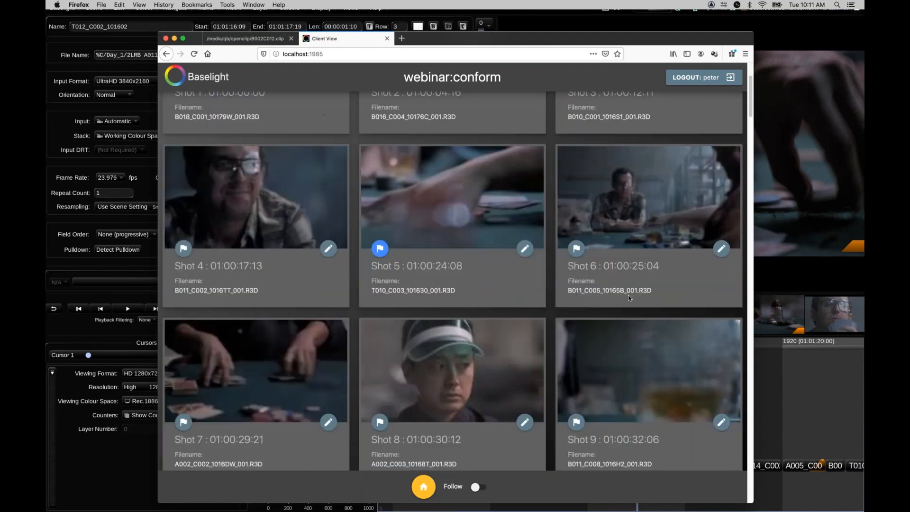
scroll(630, 302, down, 20)
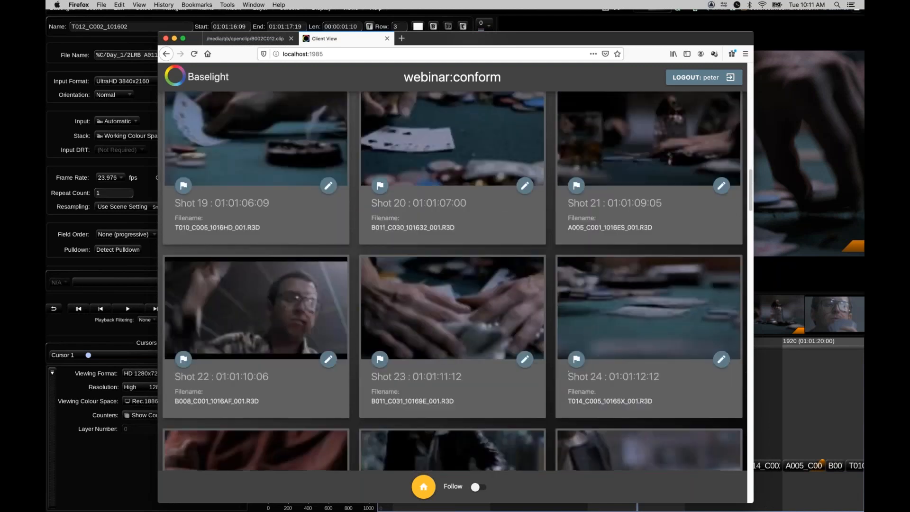
scroll(630, 301, down, 13)
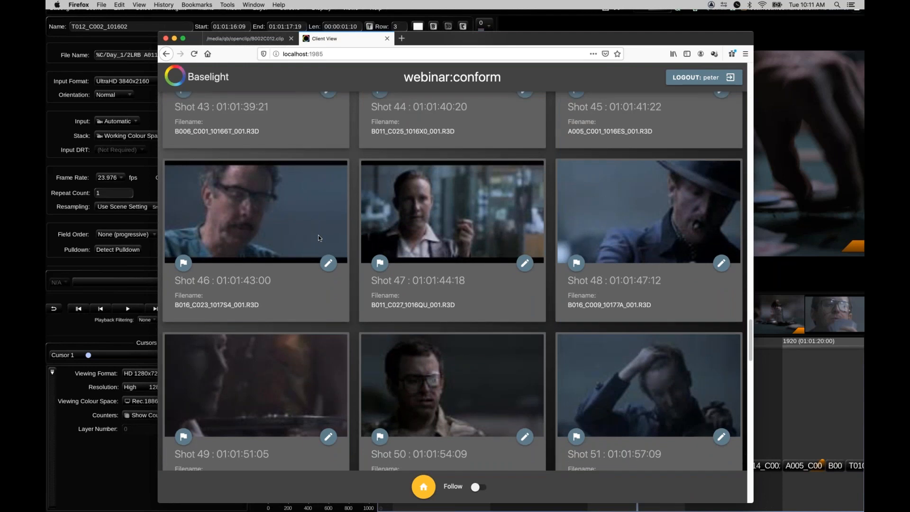
click(328, 250)
click(363, 207)
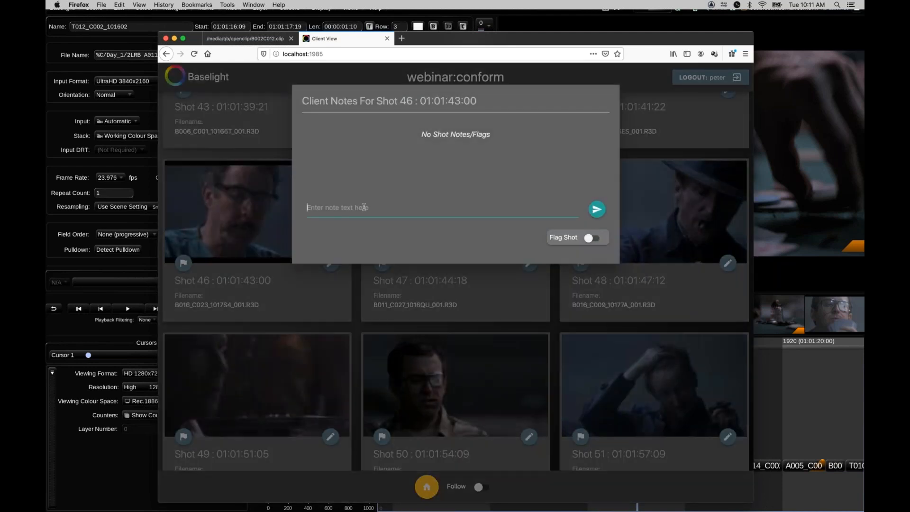
text(See ca)
key(BackSpace)
key(BackSpace)
key(BackSpace)
text(camer in glasses)
click(592, 211)
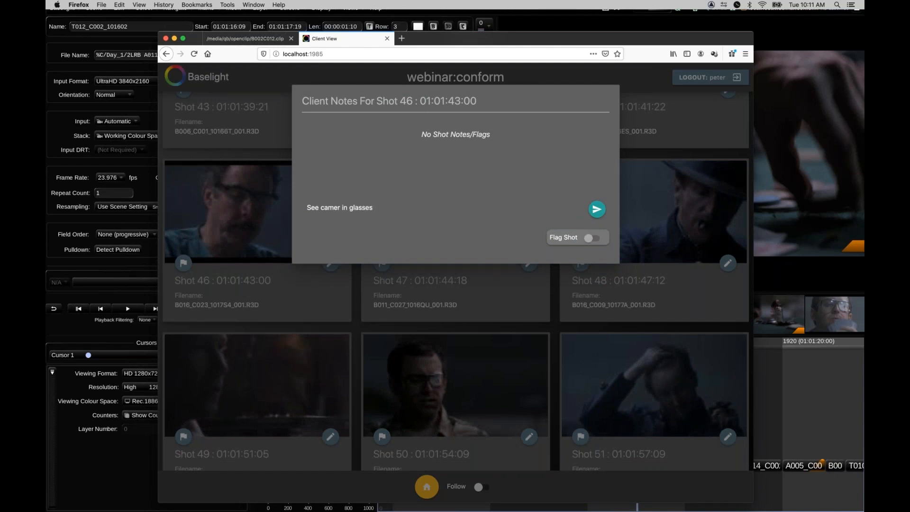
click(211, 283)
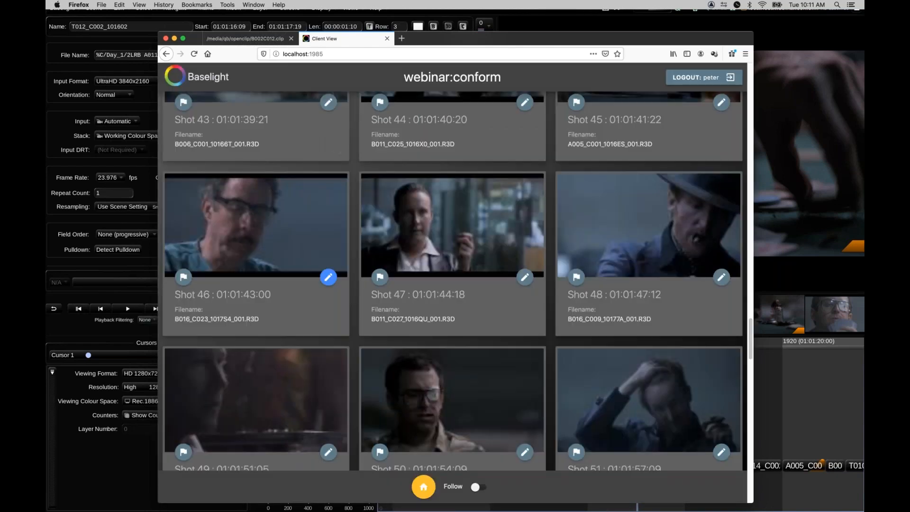
- Flag Shot 46 in Client View and switch back to Baselight
click(183, 277)
scroll(188, 283, down, 1)
click(819, 371)
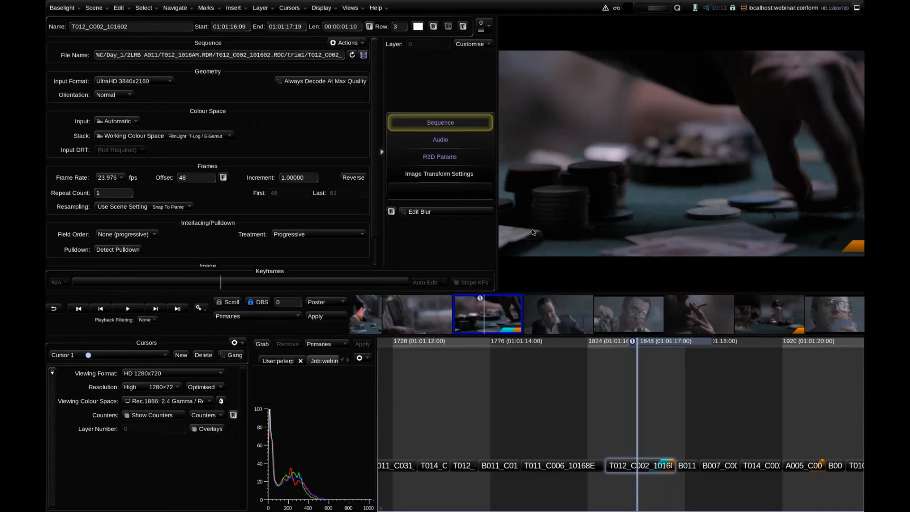
- Open the Shots view and look through its event list around event 28
key(ctrl+h)
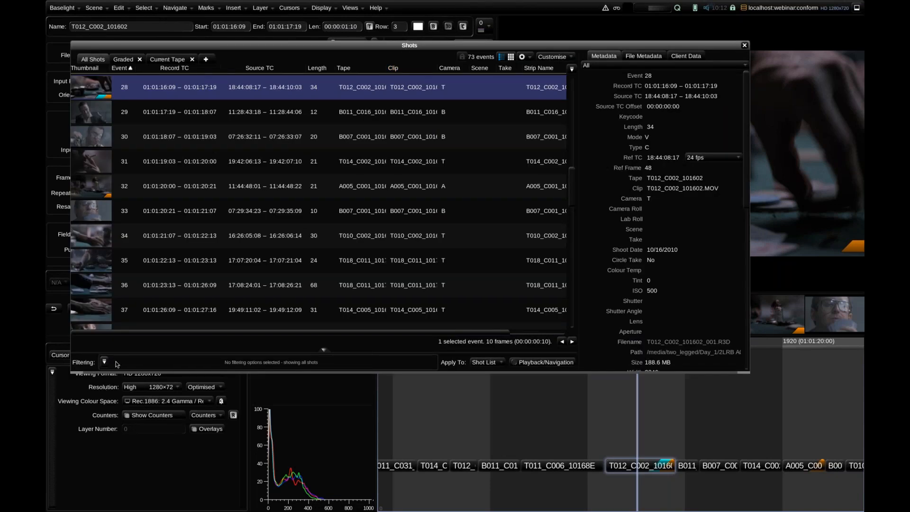
scroll(211, 256, up, 3)
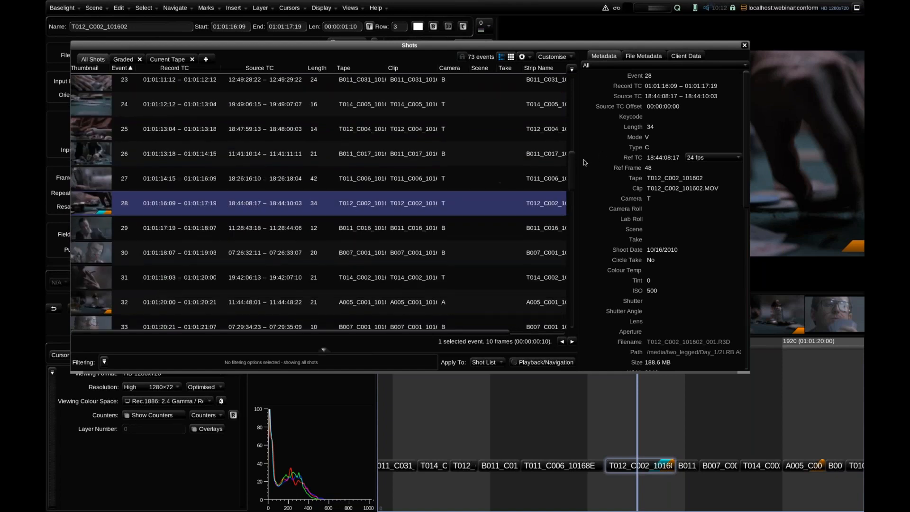
scroll(574, 132, up, 5)
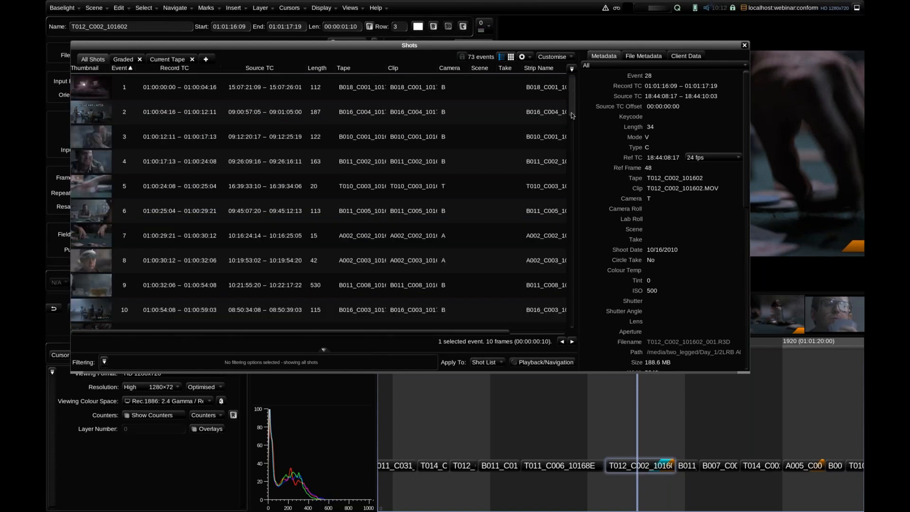
drag(572, 130, 576, 161)
click(418, 154)
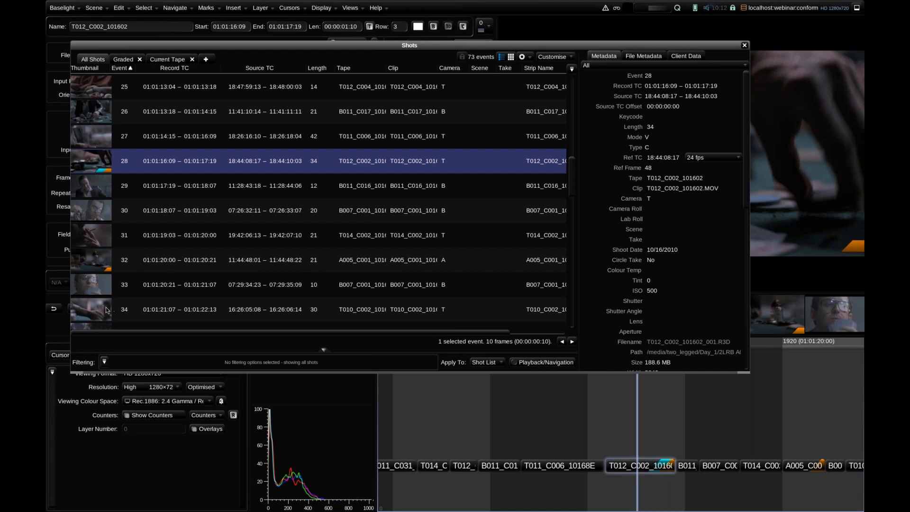
- Create a new tab in the Shots view and filter it by Client Data set to Is Flagged
click(206, 58)
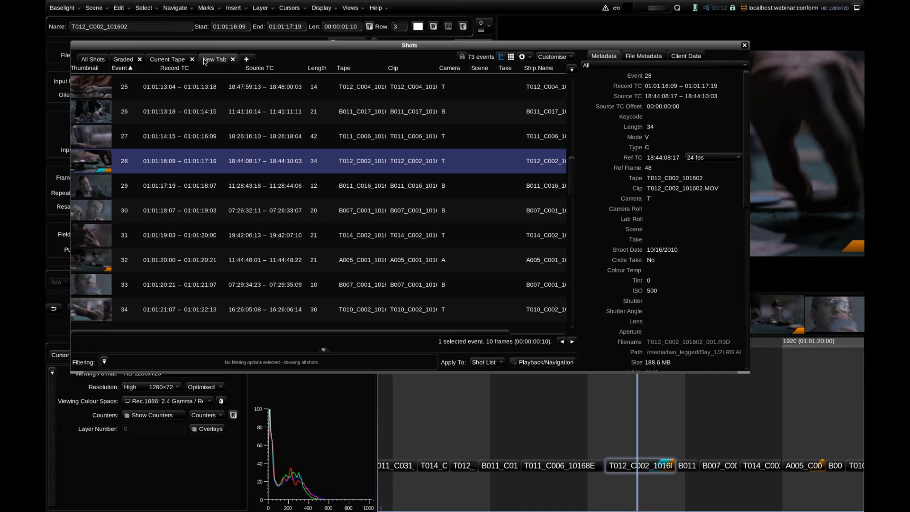
click(104, 362)
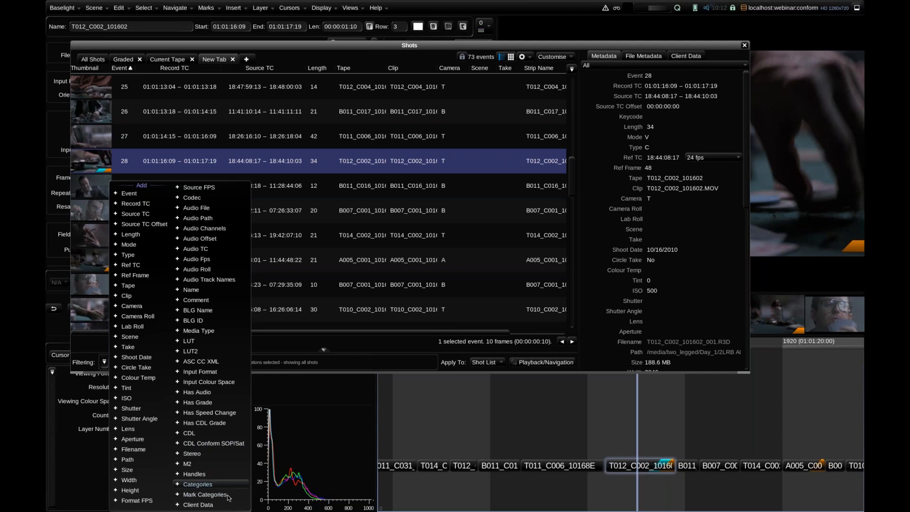
click(214, 504)
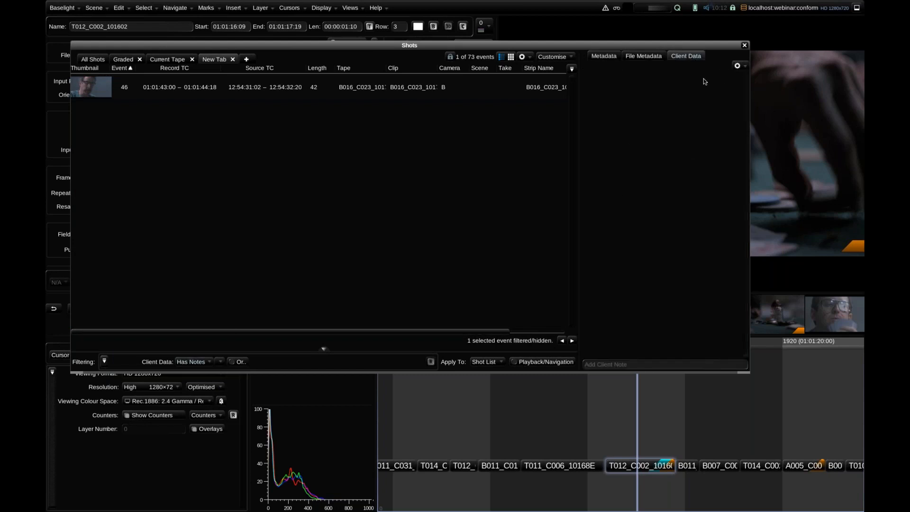
click(192, 362)
click(195, 384)
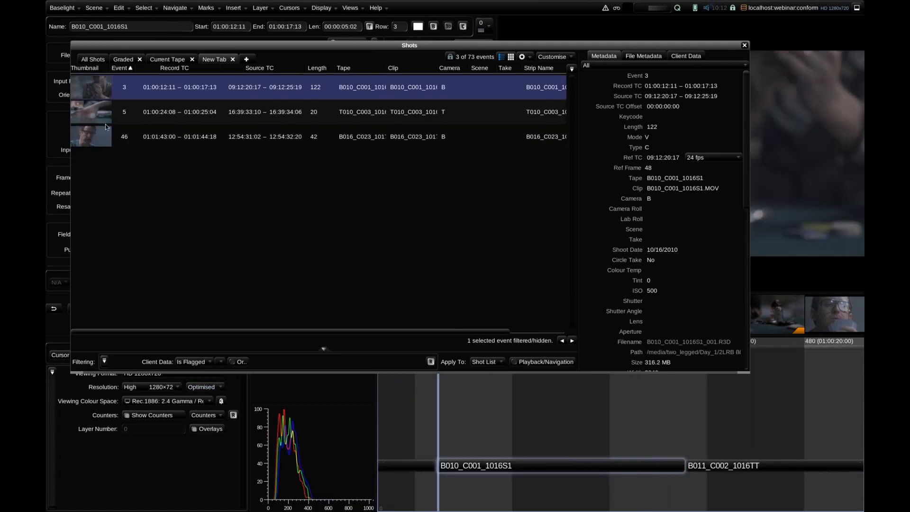
- Step through flagged events 3, 5 and 46, return to All Shots and close the Shots view
click(103, 110)
click(104, 130)
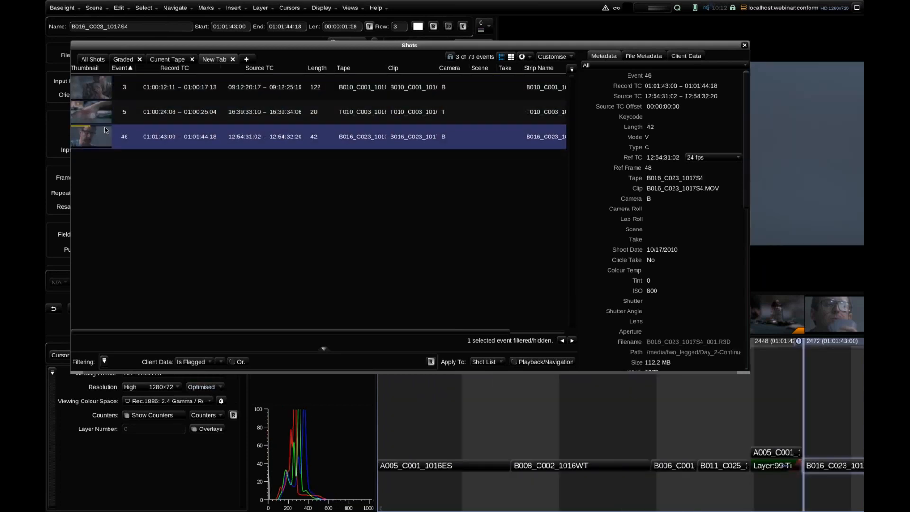
click(104, 108)
click(105, 85)
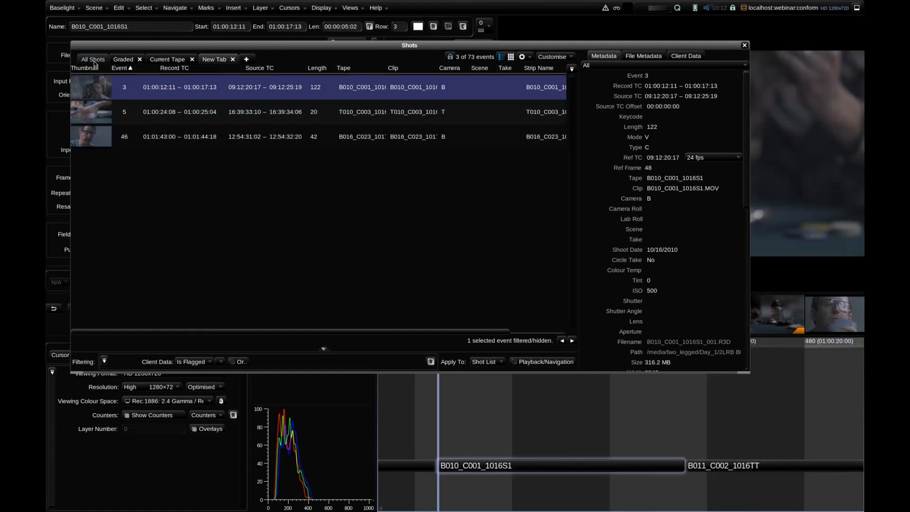
click(94, 60)
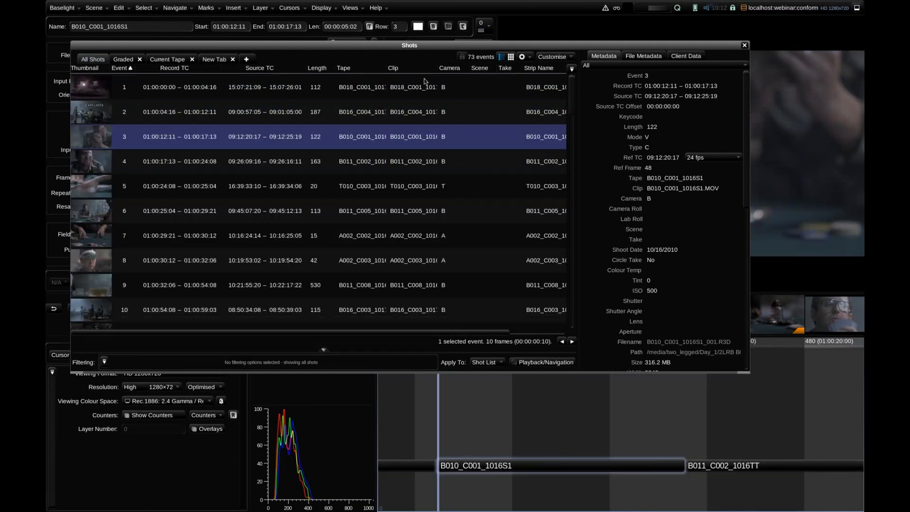
click(744, 45)
- Open the Render view and reposition its window over the upper part of the interface
click(350, 8)
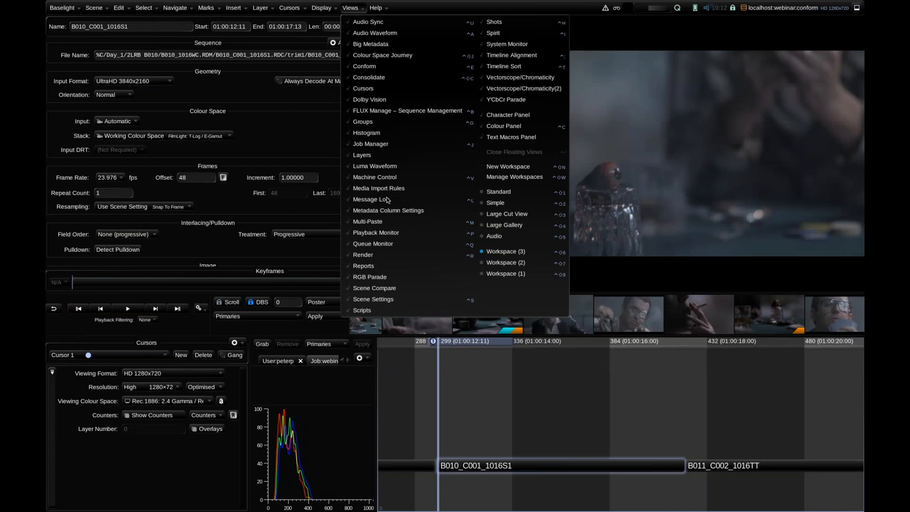
click(422, 253)
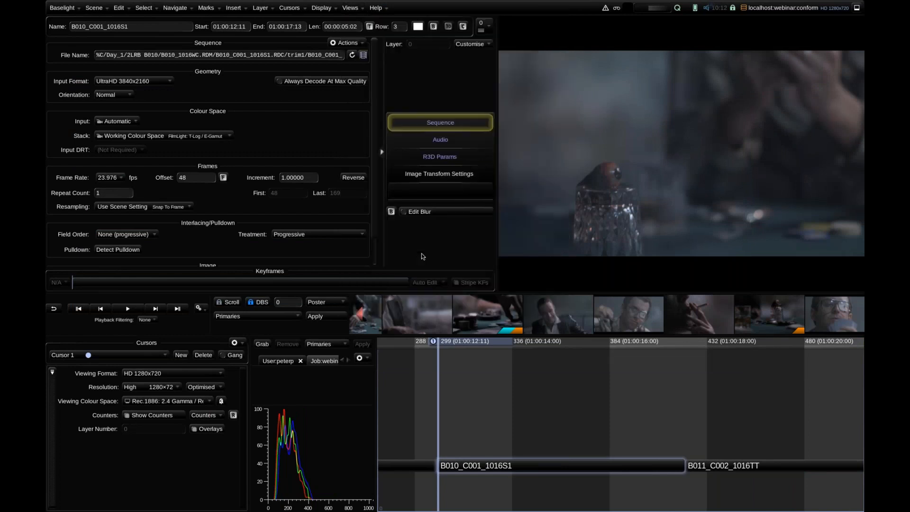
drag(403, 98, 307, 44)
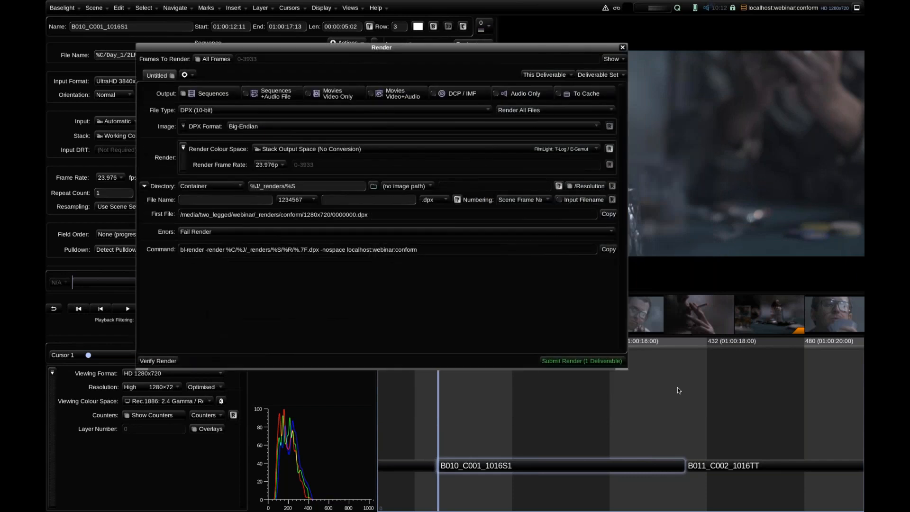
- Move the timeline cursor to the start of shot B016_C004_10176C at 01:00:04:16
key(Up)
key(Up)
key(Up)
key(Down)
key(Down)
key(Up)
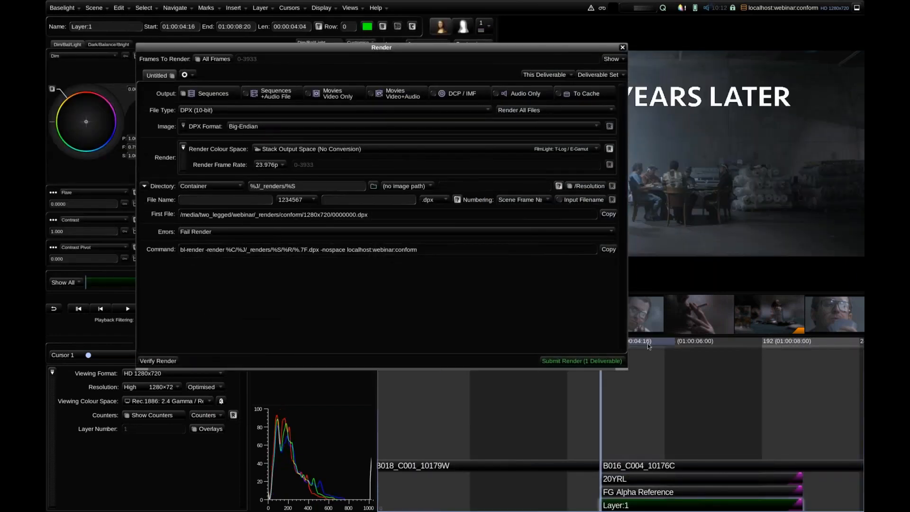
- Park the timeline cursor at 01:00:06:15 and add a Bypass Categories setting to the render, bypassing the Title category
drag(684, 345, 727, 366)
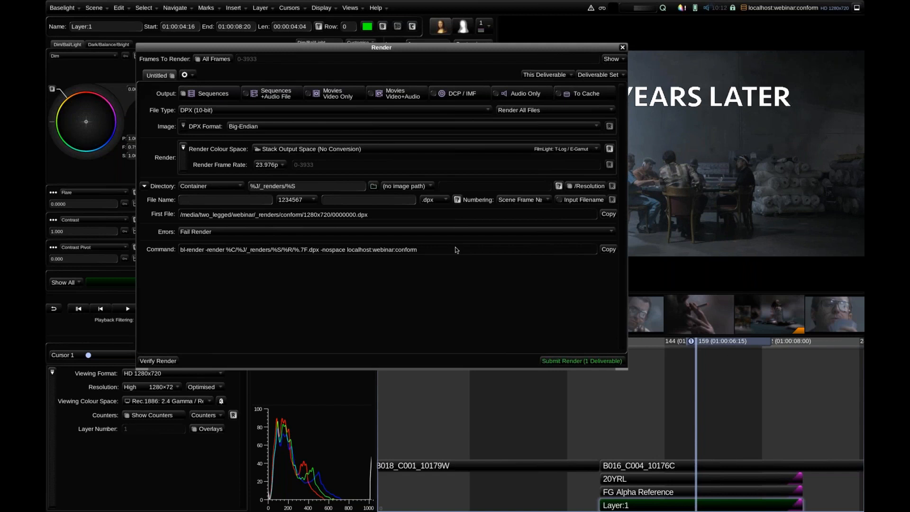
click(183, 148)
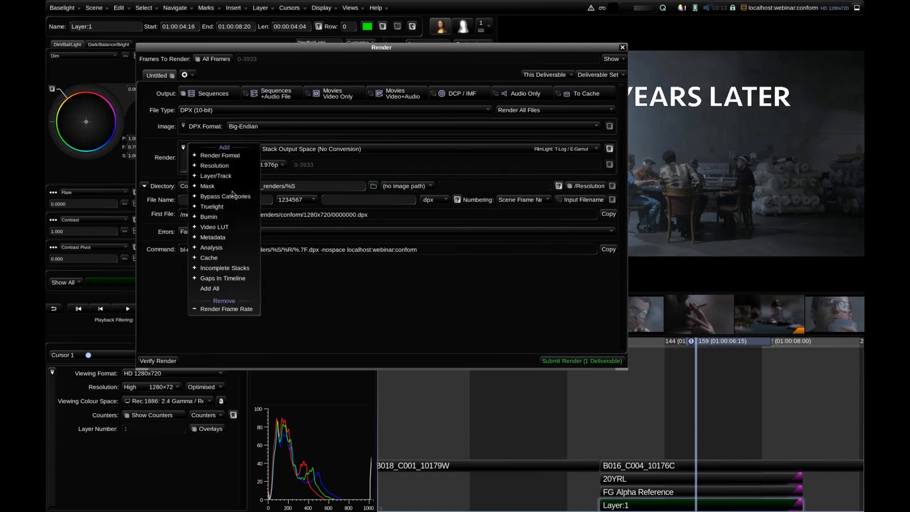
click(231, 197)
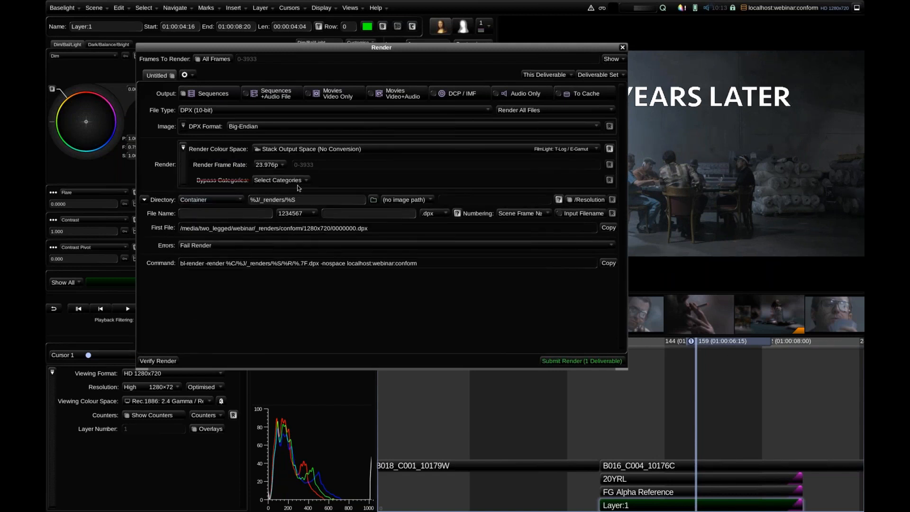
click(298, 184)
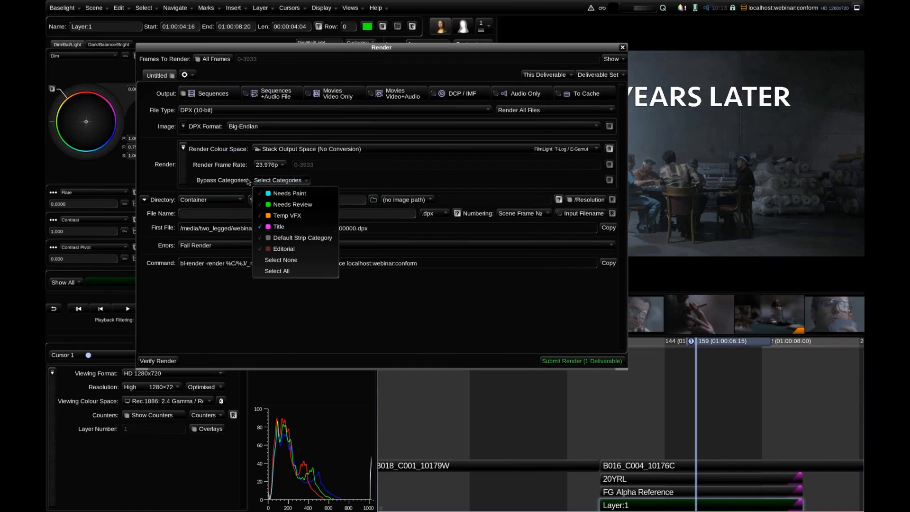
click(285, 228)
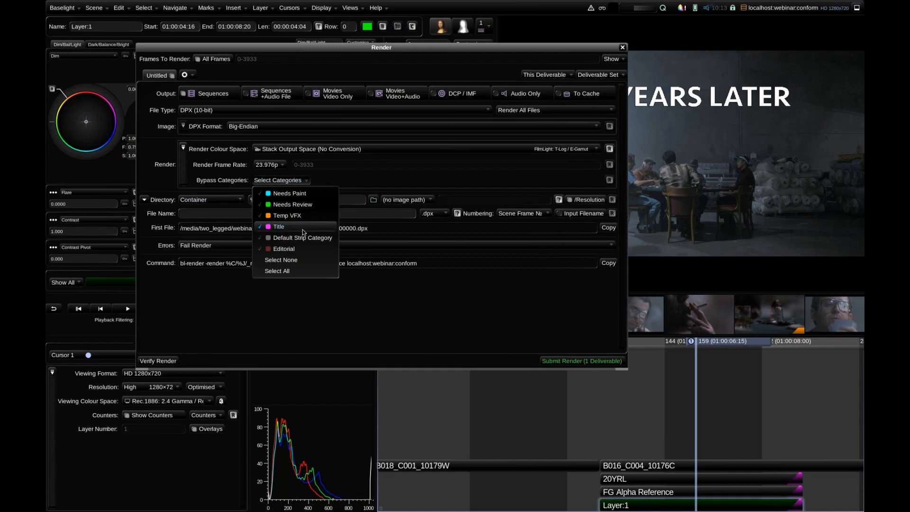
click(450, 316)
- Toggle the 20YRL title strips off and on to preview the shot without its title, moving the Render window aside and back
click(635, 479)
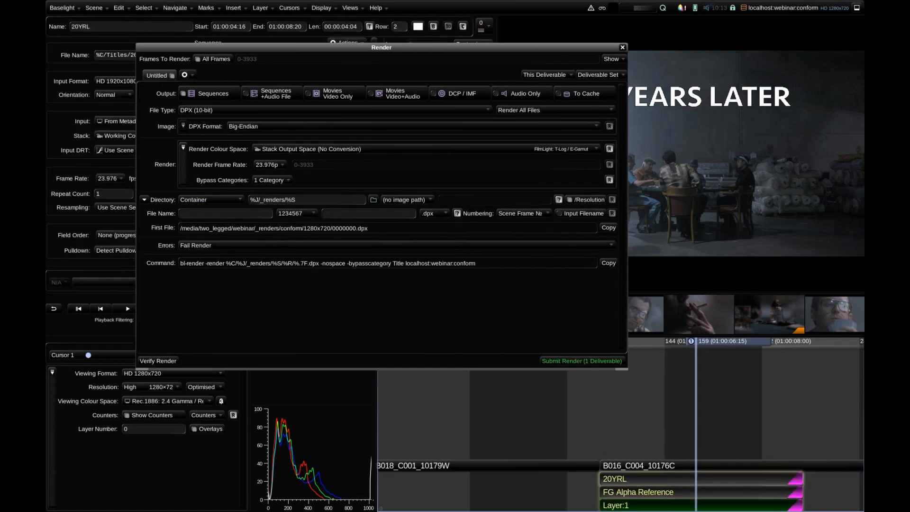
click(433, 26)
drag(511, 52, 342, 108)
click(432, 27)
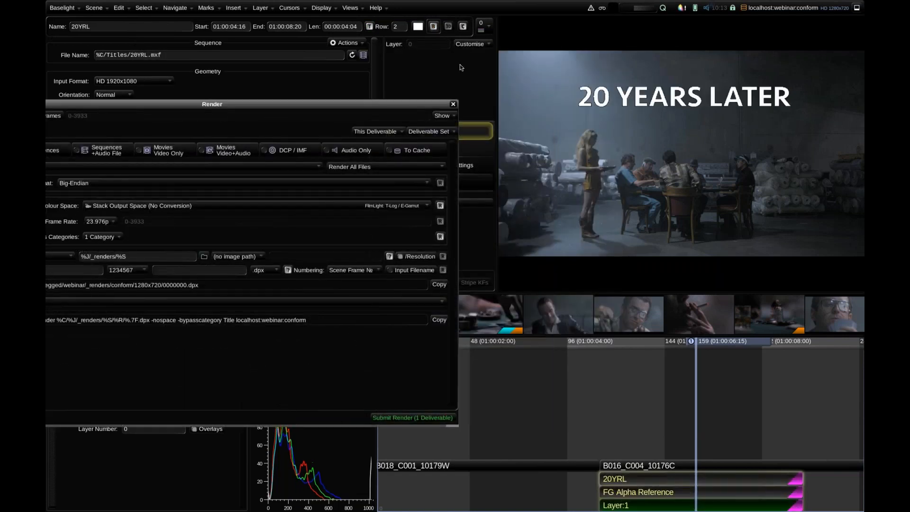
click(622, 505)
drag(312, 104, 557, 58)
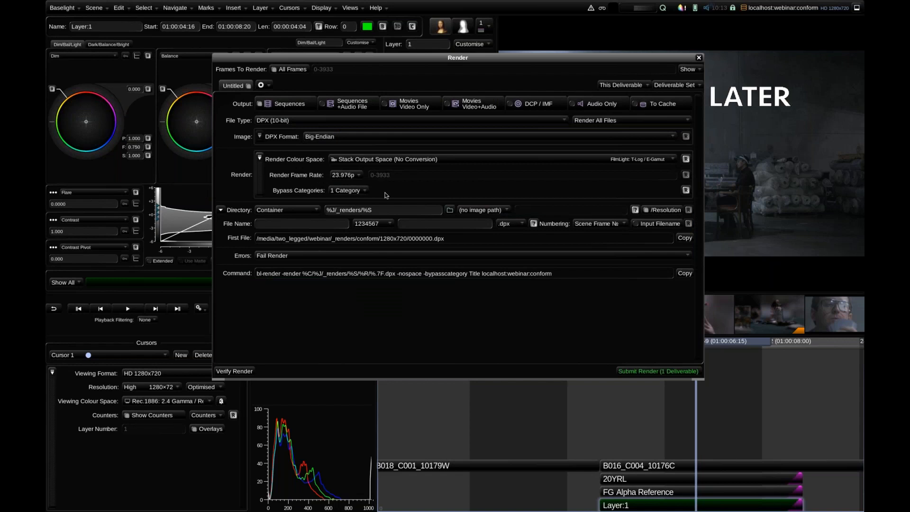
drag(350, 53, 258, 46)
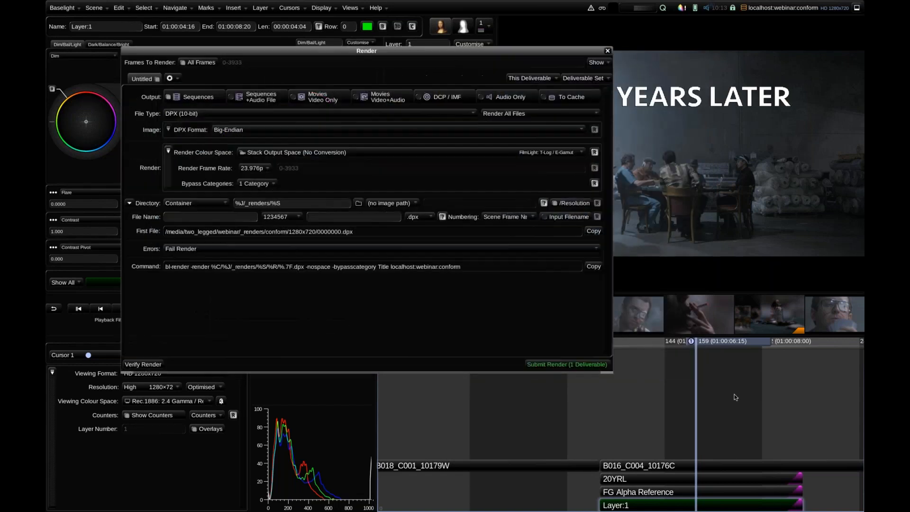
- Turn off All Frames for the render and tick Title as the category for choosing shots containing categories
scroll(749, 398, down, 3)
mouse_move(828, 395)
mouse_down()
mouse_move(704, 398)
mouse_move(737, 406)
mouse_up()
scroll(690, 404, down, 2)
scroll(690, 404, down, 2)
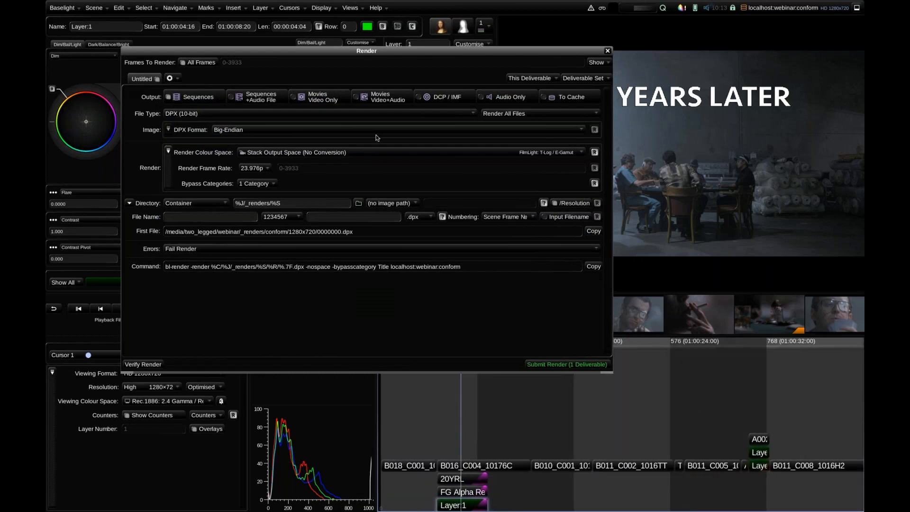
click(201, 63)
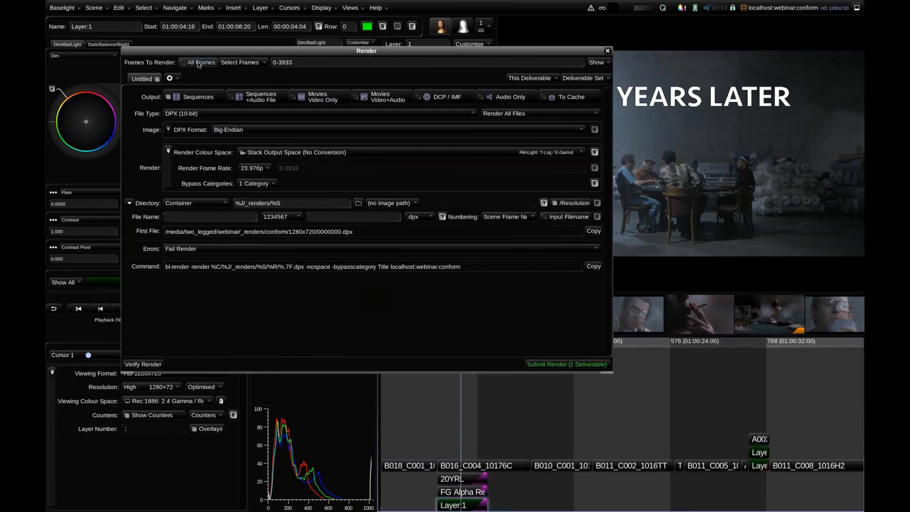
click(240, 62)
mouse_move(295, 127)
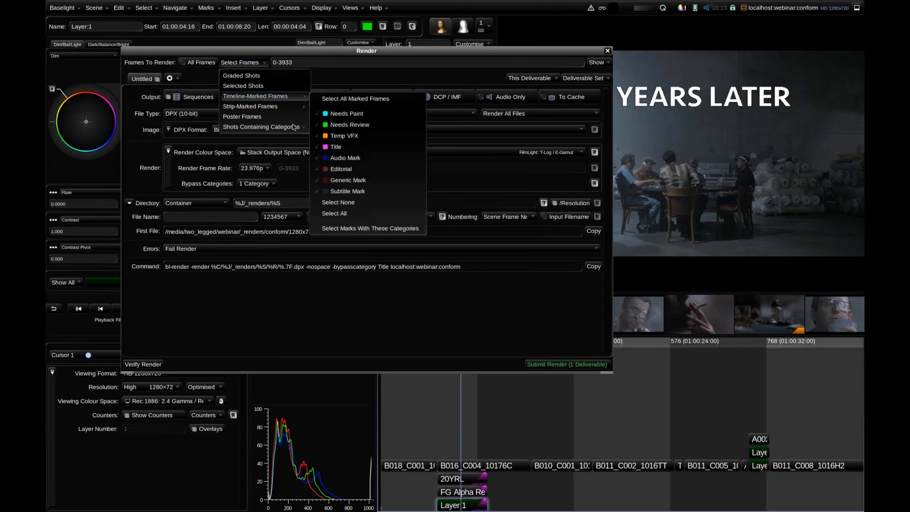
click(359, 163)
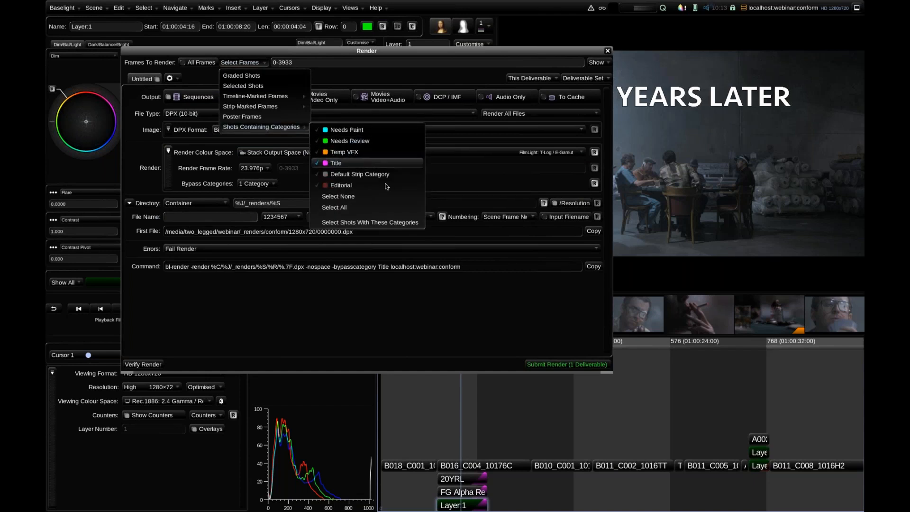
click(386, 209)
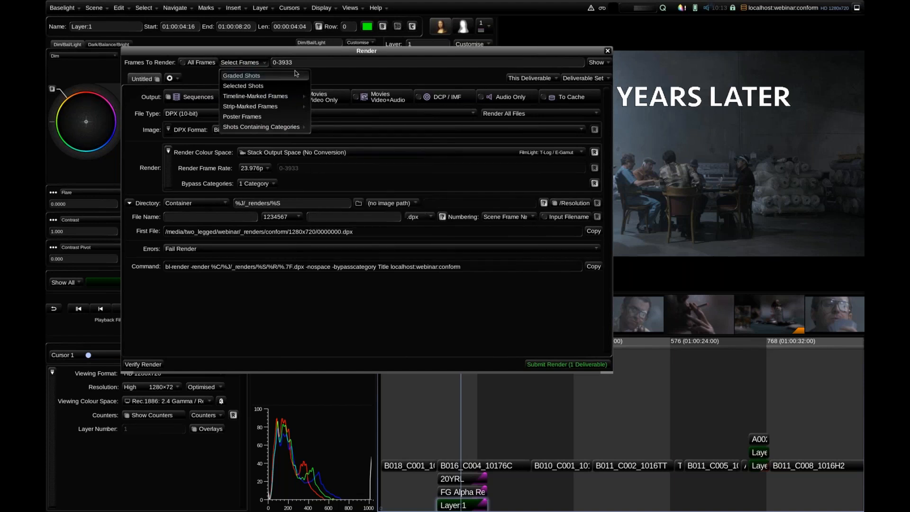
- Set the frames to render to the shots containing the Title category
click(260, 64)
click(260, 64)
mouse_move(265, 127)
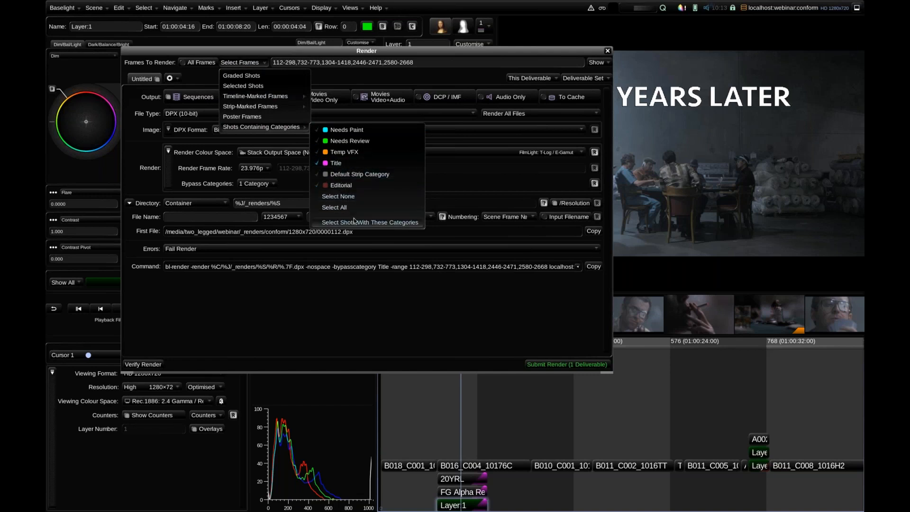
click(370, 222)
click(254, 66)
mouse_move(277, 127)
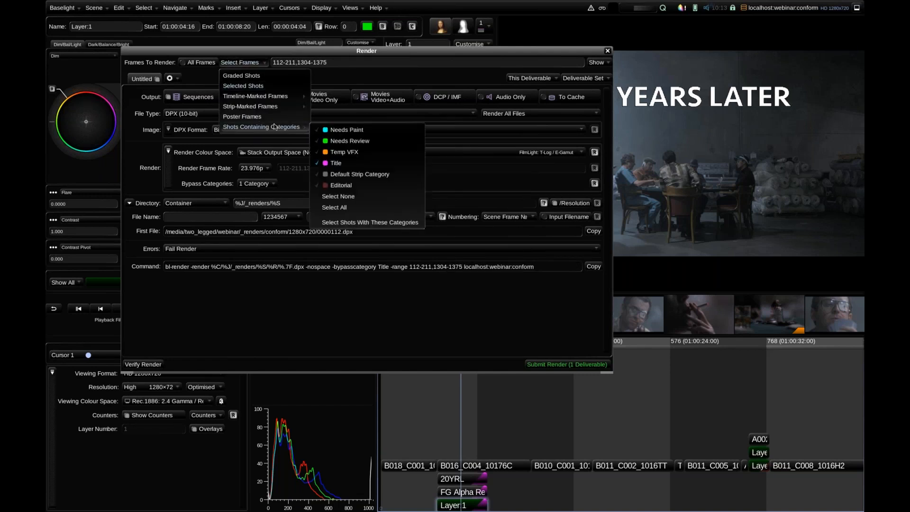
click(331, 75)
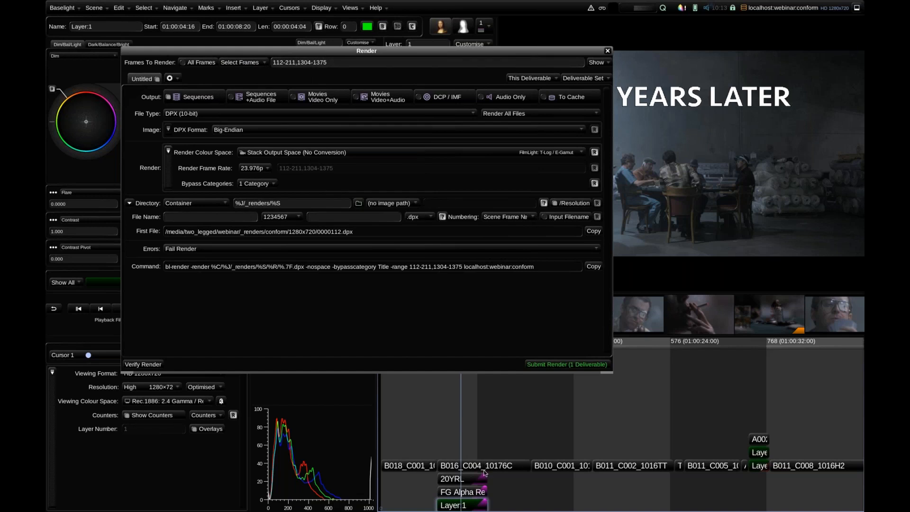
- Compare the extent of the 20YRL title strips with the full length of shot B016_C004_10176C in the timeline
click(479, 488)
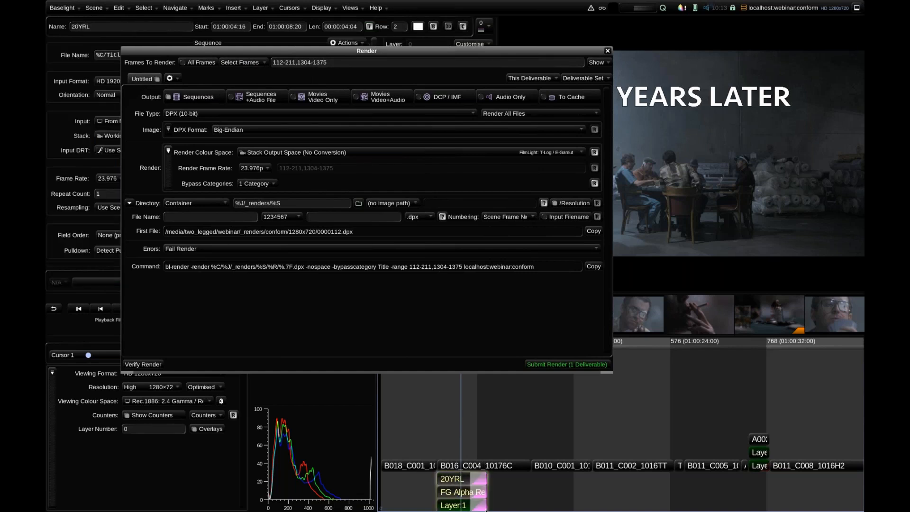
click(477, 505)
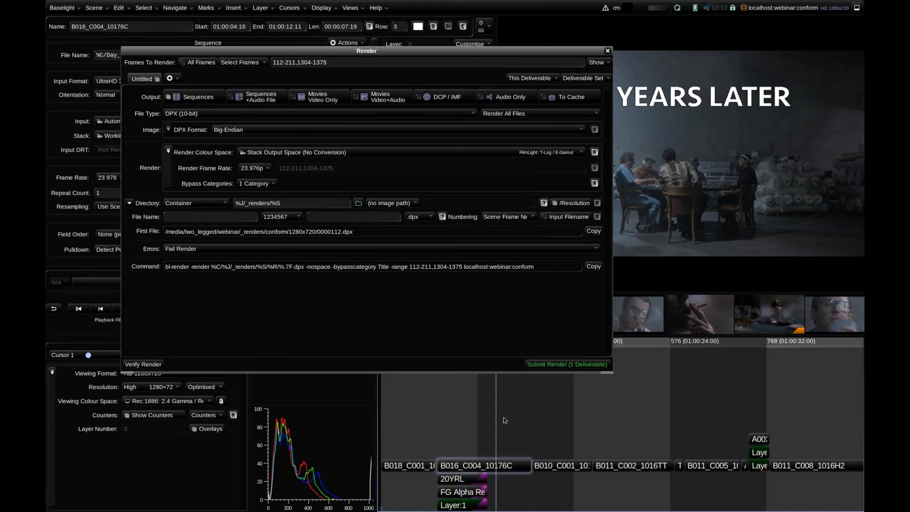
click(474, 450)
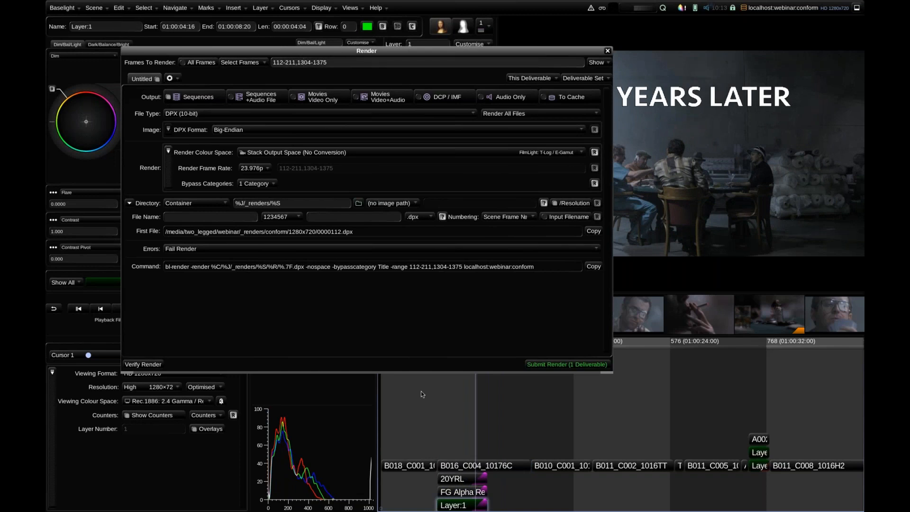
click(464, 480)
click(491, 504)
- Select all stacks containing strips in the Title category and set the frames to render to the selected shots
click(144, 8)
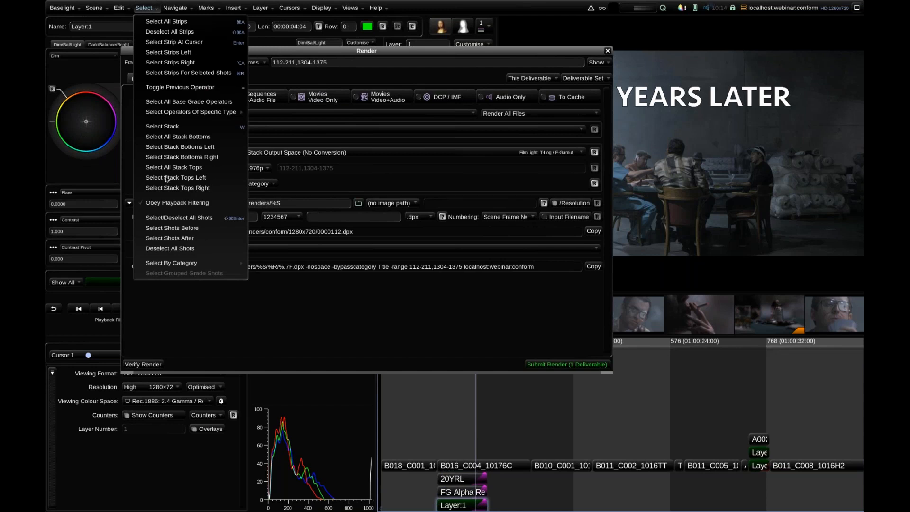
mouse_move(228, 266)
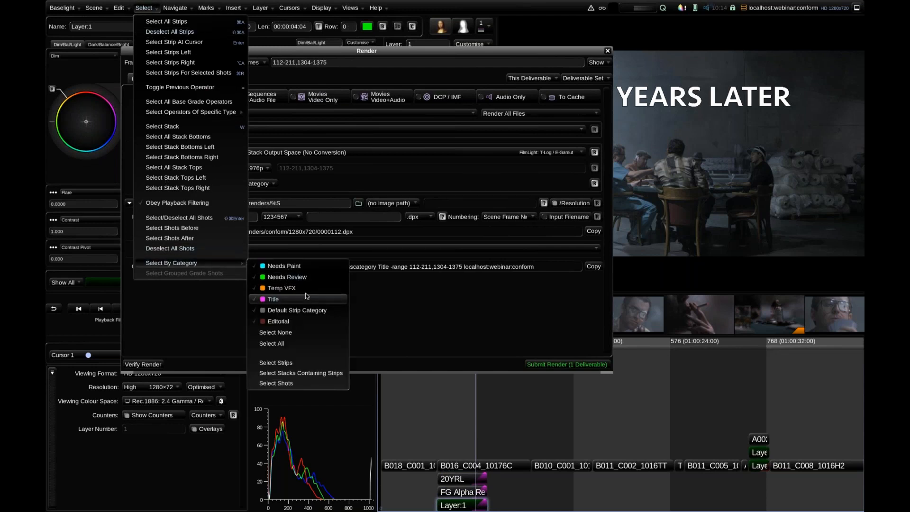
click(306, 376)
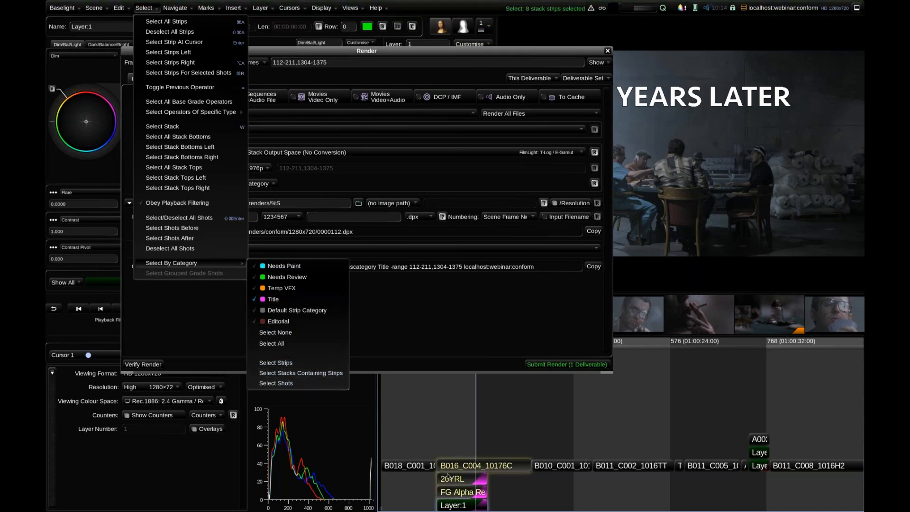
click(393, 313)
click(240, 62)
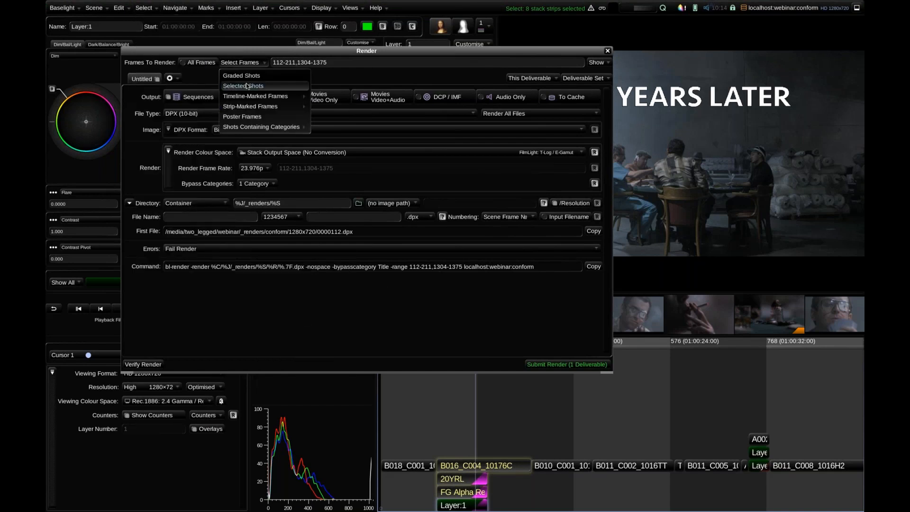
click(247, 86)
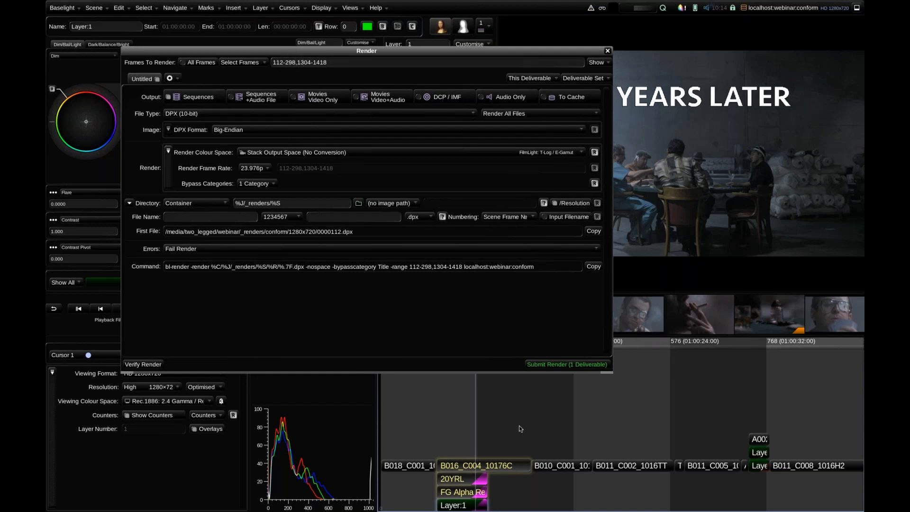
- Try to set the frames to render to strip marks in the Temp VFX category, and close the Render view
click(239, 62)
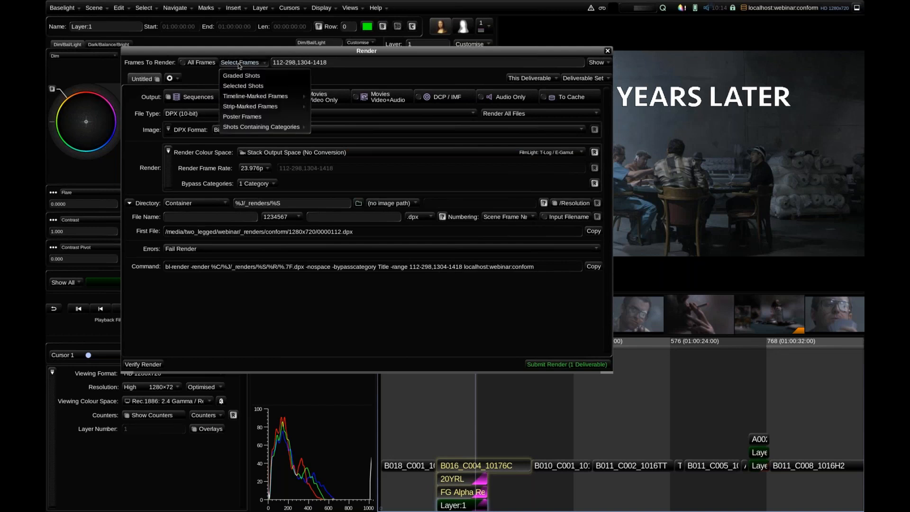
mouse_move(266, 105)
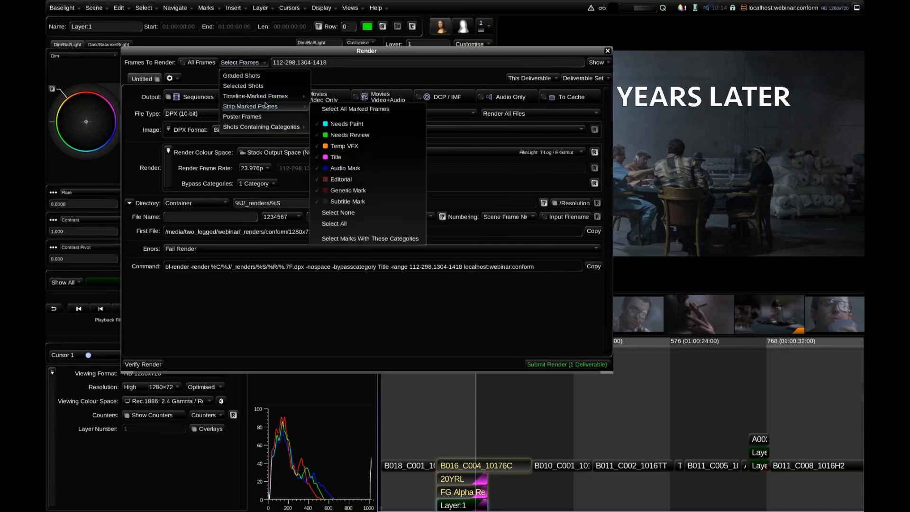
click(359, 147)
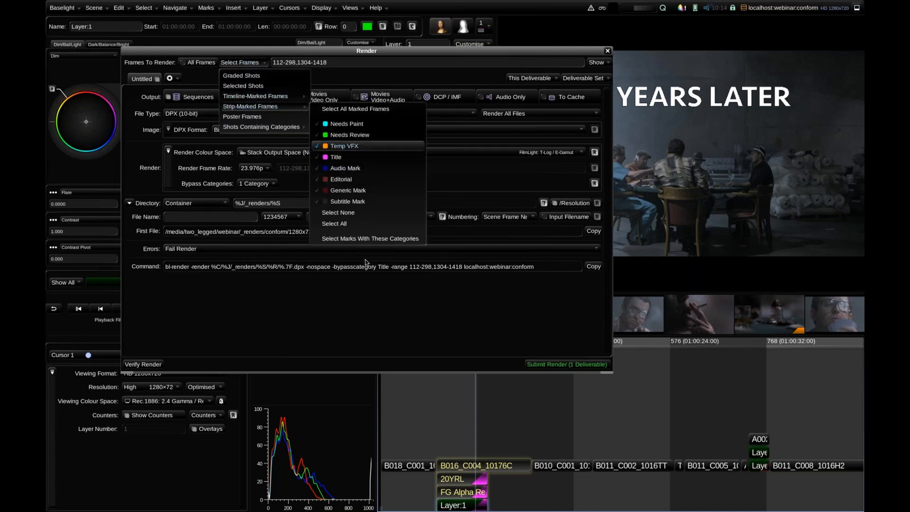
click(362, 238)
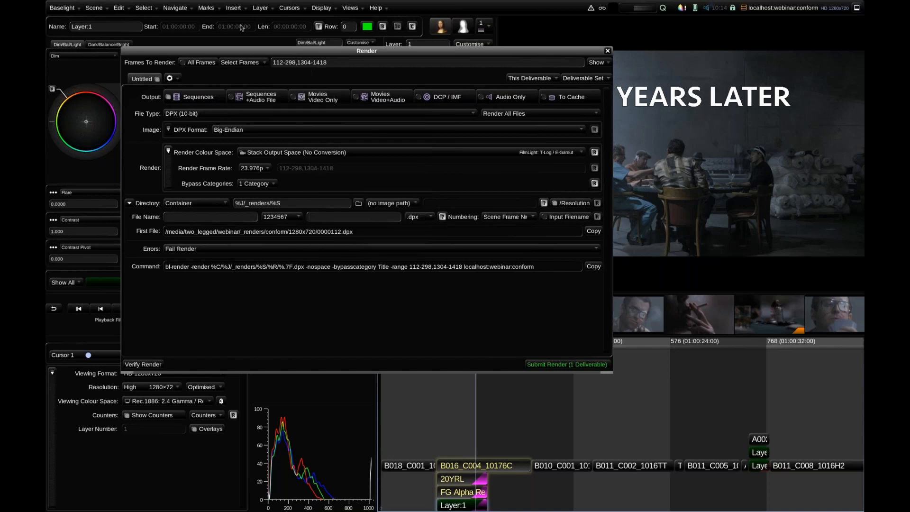
click(607, 51)
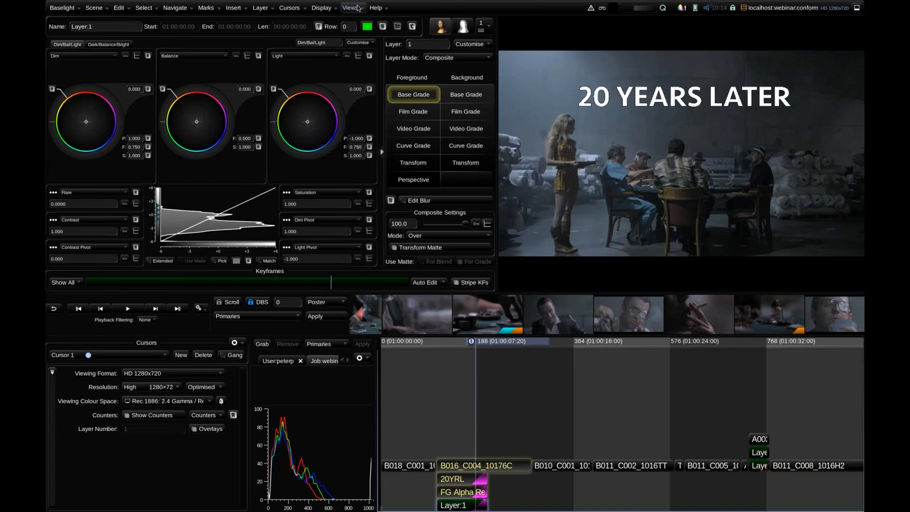
- Open the Shots view and jump to event 28, shot T012_C002_101602, in the All Shots list
key(ctrl+h)
scroll(318, 202, up, 2)
scroll(319, 203, down, 5)
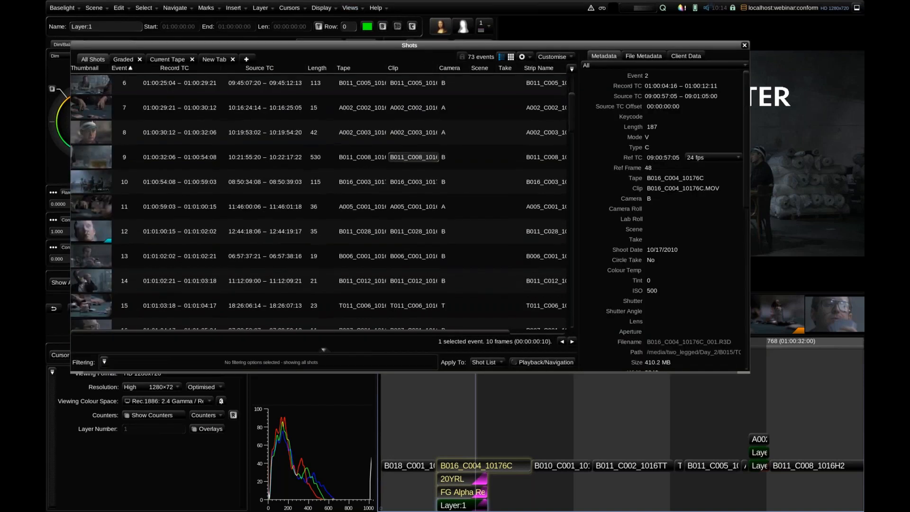
scroll(414, 150, down, 3)
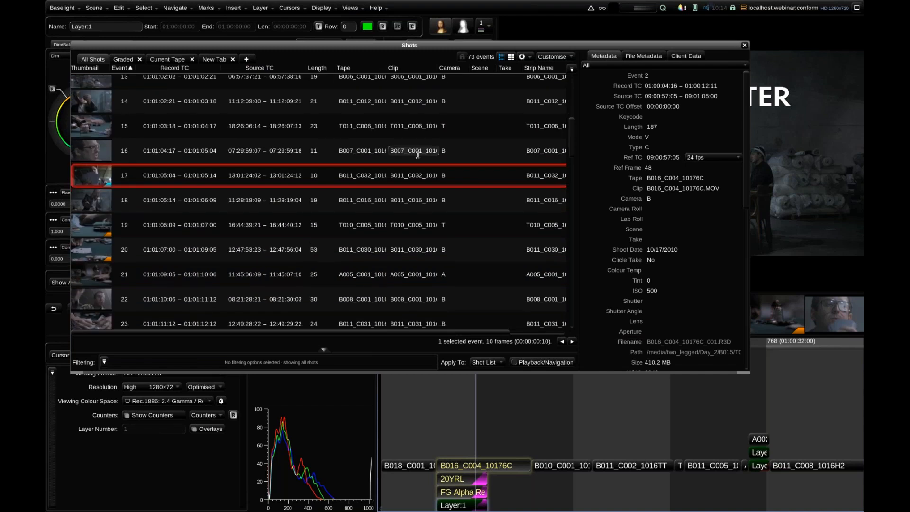
scroll(190, 198, down, 10)
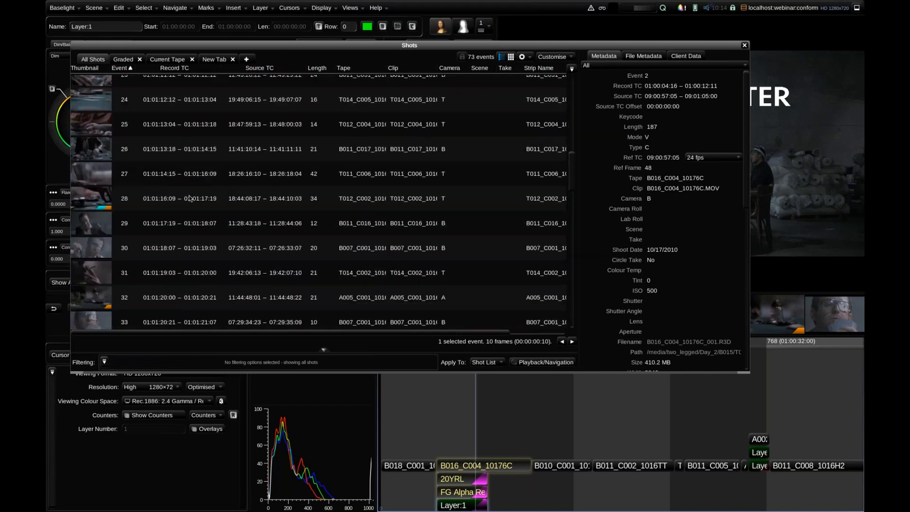
scroll(189, 196, up, 1)
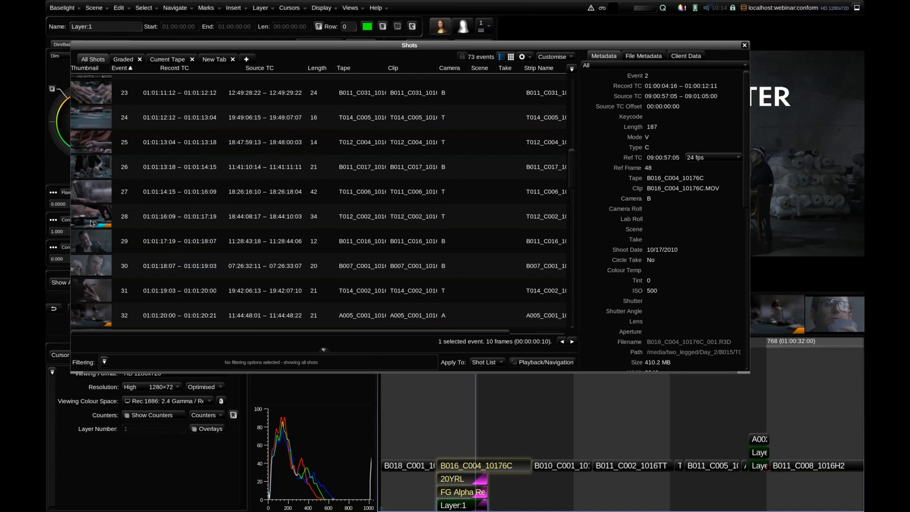
click(91, 221)
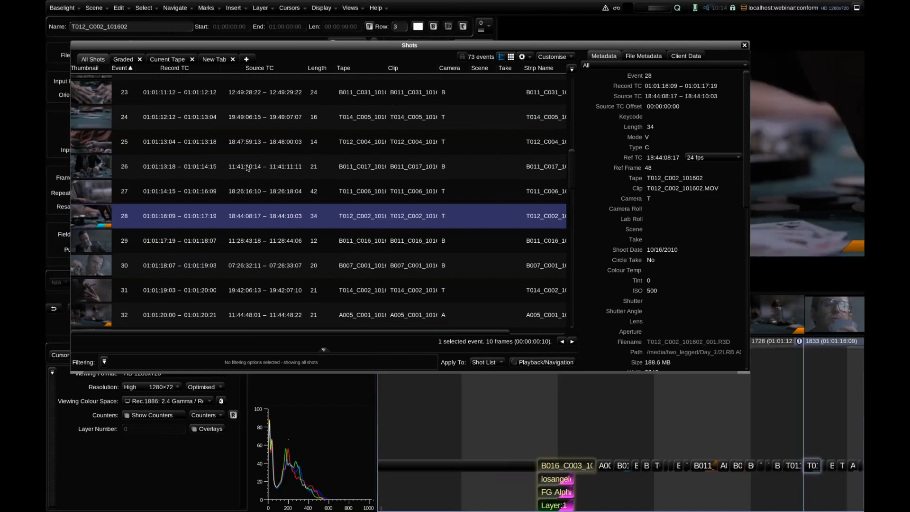
- Rename the flagged-shots tab in the Shots view as Temp VFX and remove its Client Data filter
click(219, 60)
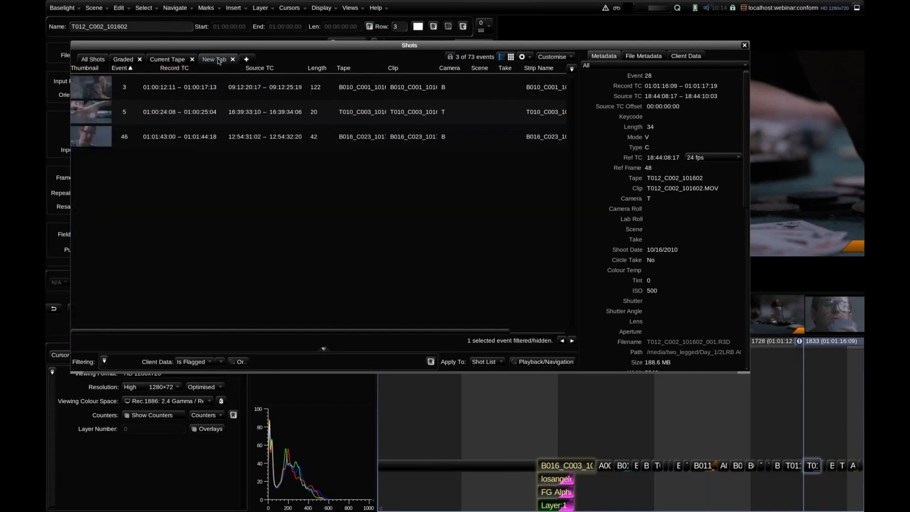
text(Temp)
text( VFX)
key(Return)
click(136, 359)
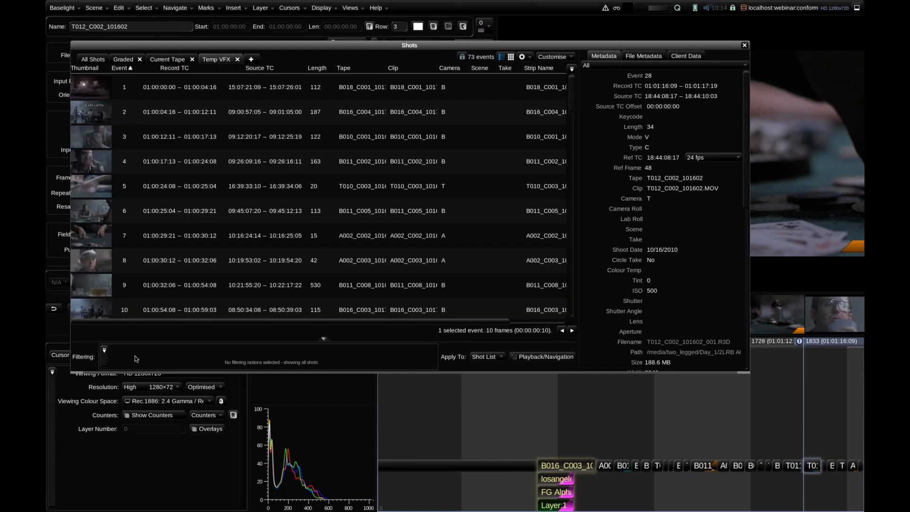
- Filter the Temp VFX tab by Categories, showing shots with any of the Temp VFX category
click(104, 362)
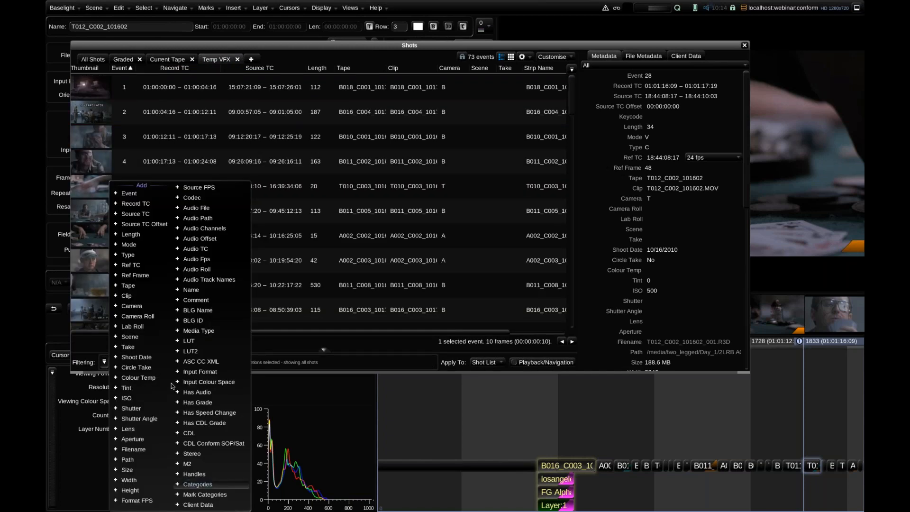
click(198, 484)
click(211, 362)
click(239, 398)
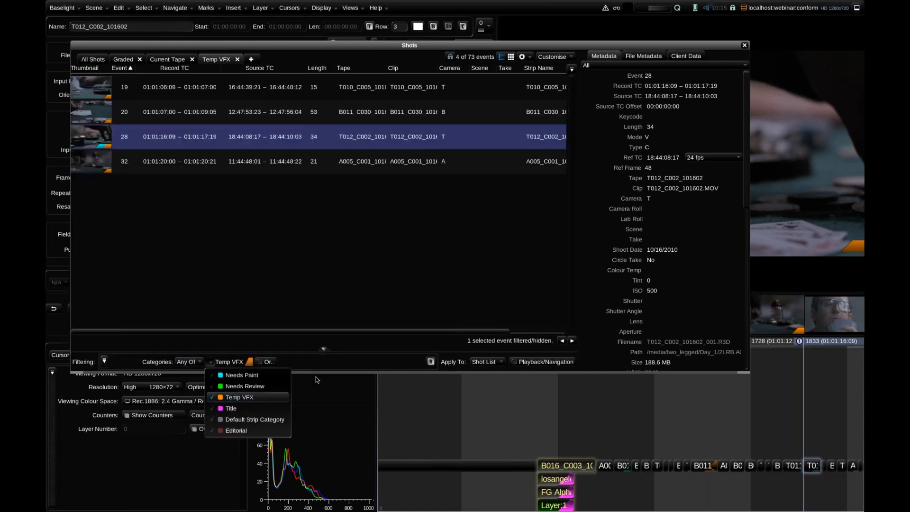
click(343, 233)
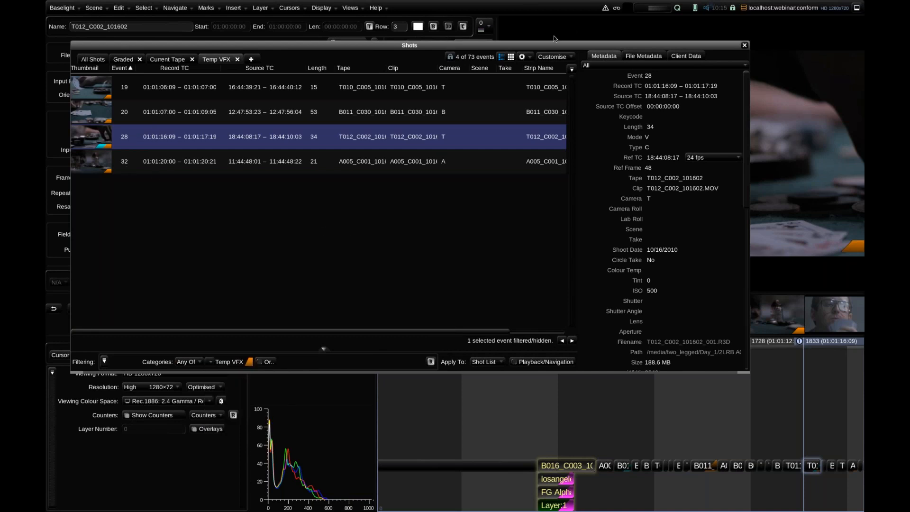
- Create a new report based on the Temp VFX tab, preview its shot list page and close the Reports view
click(521, 57)
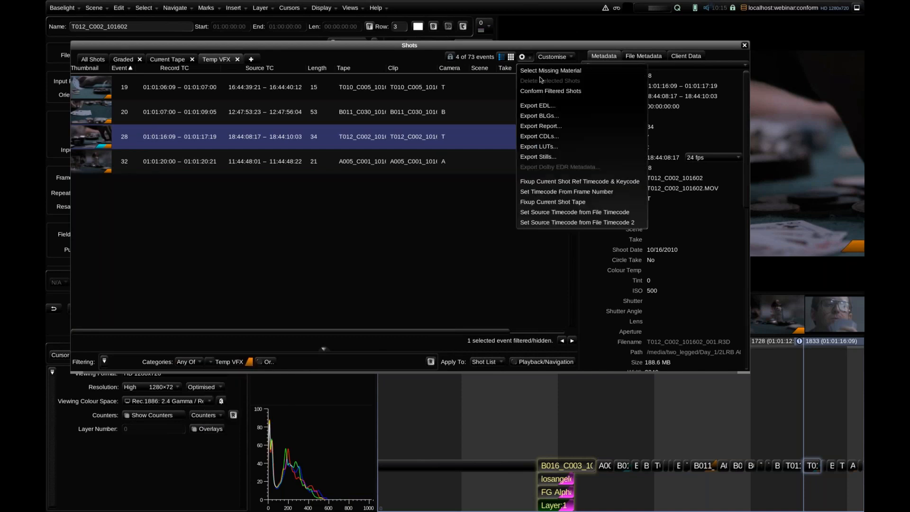
click(541, 126)
click(460, 196)
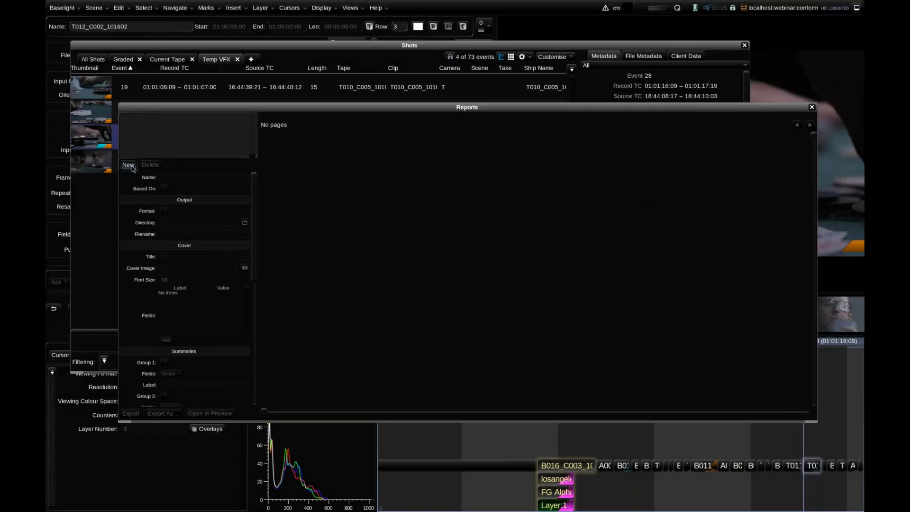
click(132, 166)
click(173, 190)
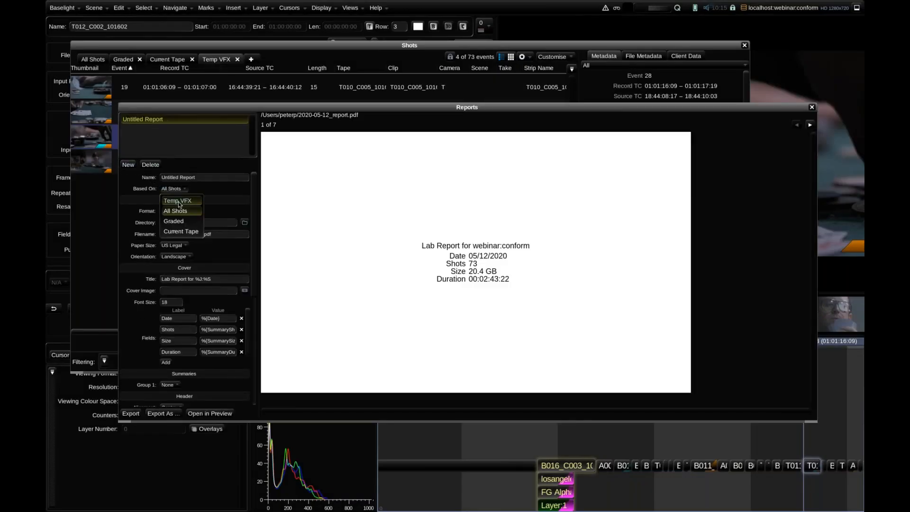
click(178, 204)
click(810, 125)
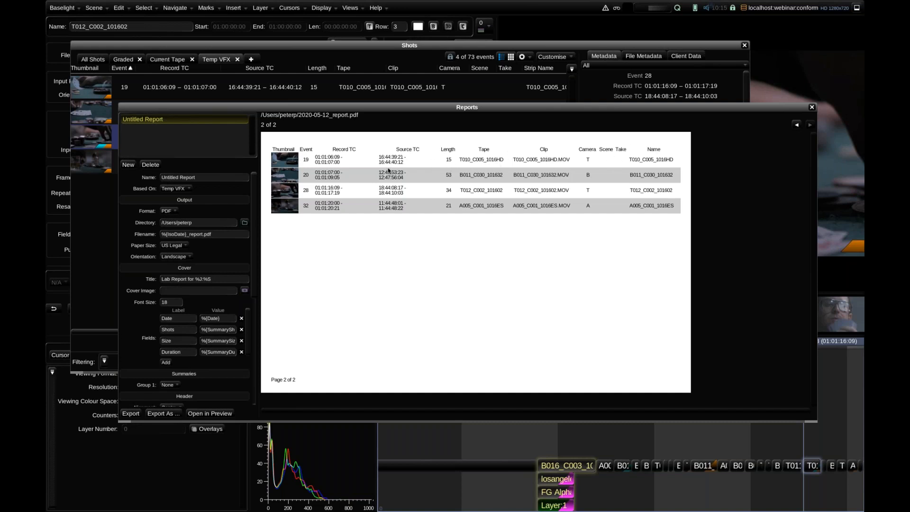
click(812, 107)
- Hide the Camera, Scene and Take columns in the Temp VFX tab, then return to the All Shots list
click(571, 69)
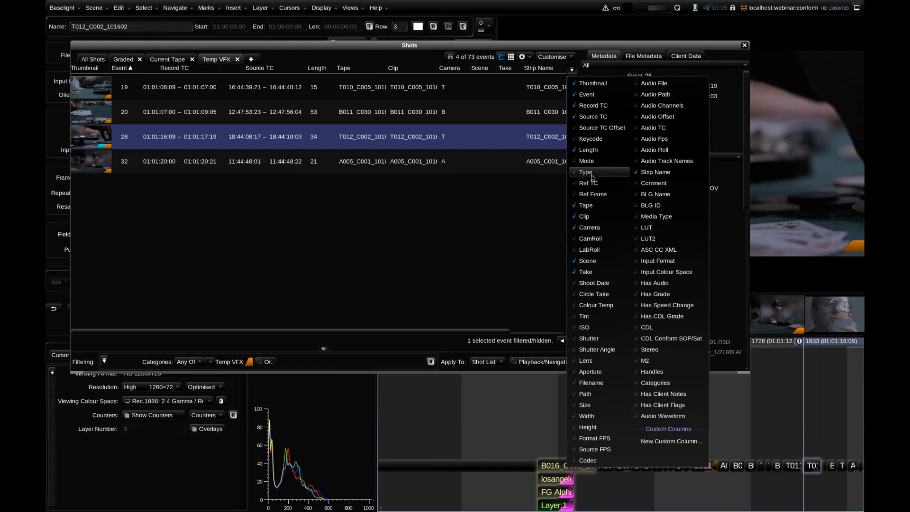
click(598, 227)
click(597, 261)
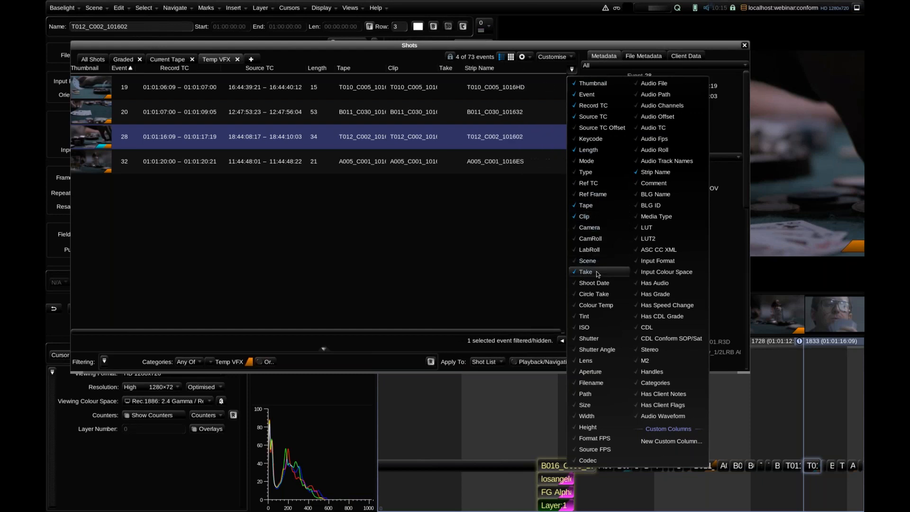
click(599, 274)
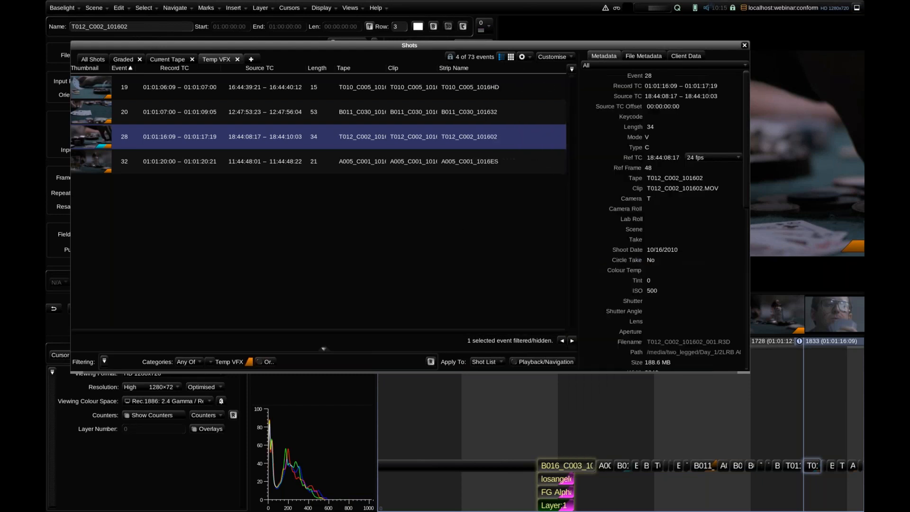
click(87, 59)
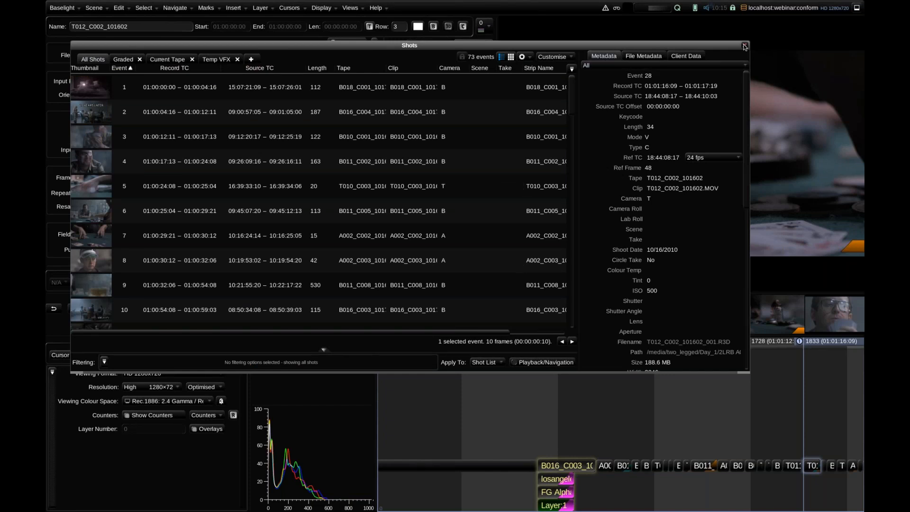
- Move back through the timeline to the first shot, B018_C001_10179W, and step forward to shot B011_C005_10165B
drag(783, 344, 583, 349)
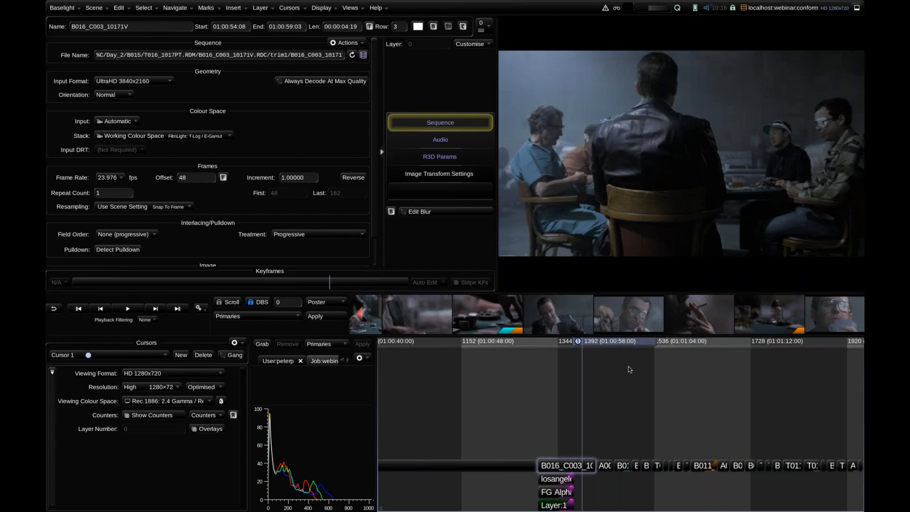
key(Up)
key(Up)
key(Up)
key(Up)
key(Up)
key(Up)
key(Up)
key(Up)
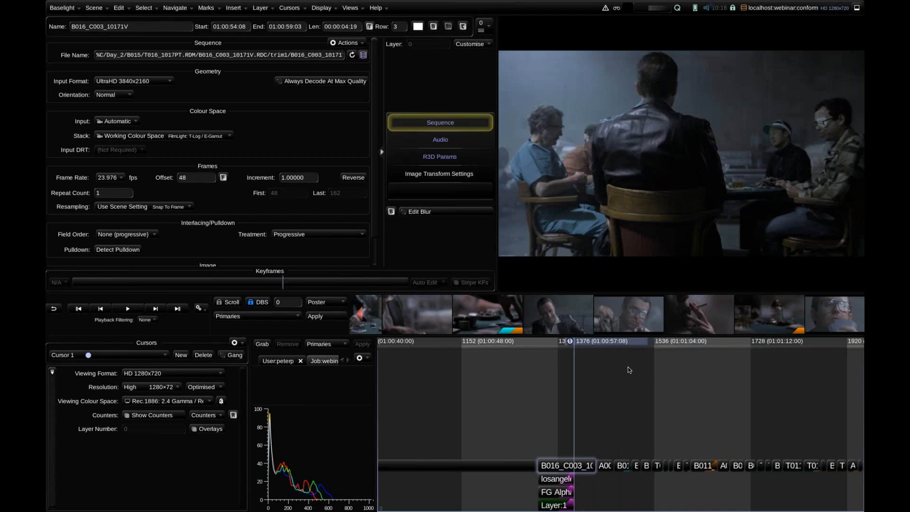
key(Up)
key(Up)
key(Up)
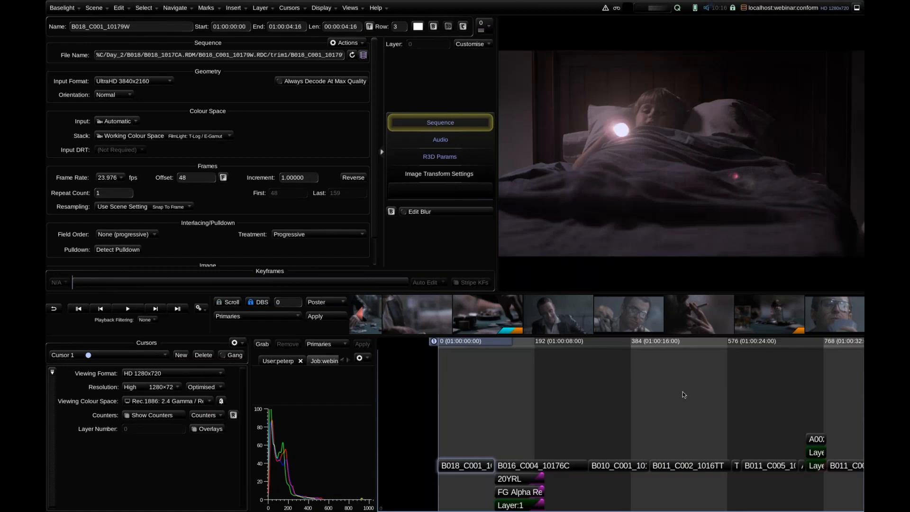
scroll(682, 391, down, 5)
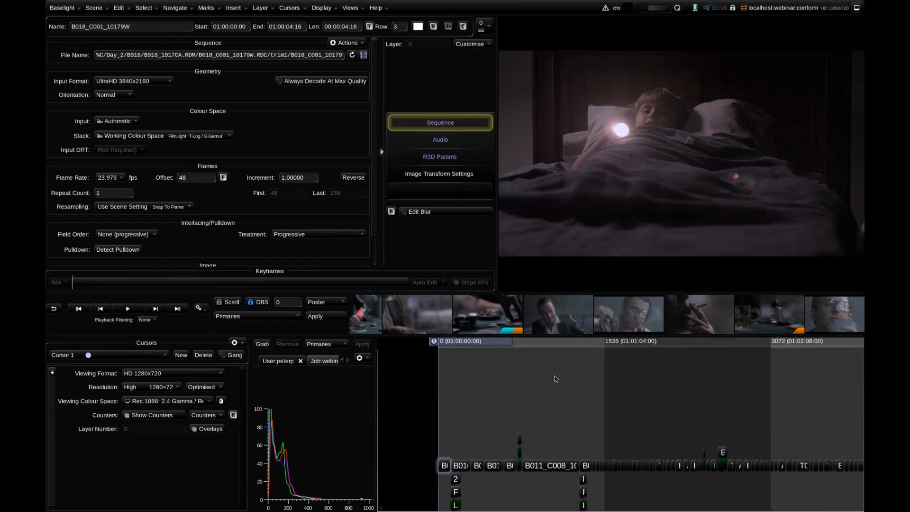
key(Down)
key(Down)
key(Down)
key(Down)
key(Down)
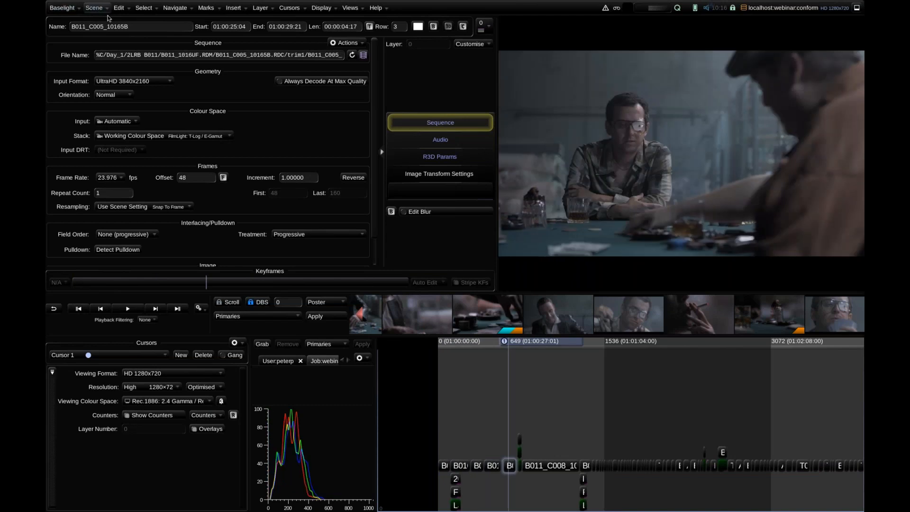
- Open the Conform view and load 002_Updates.aaf as the conform source
click(93, 7)
click(110, 31)
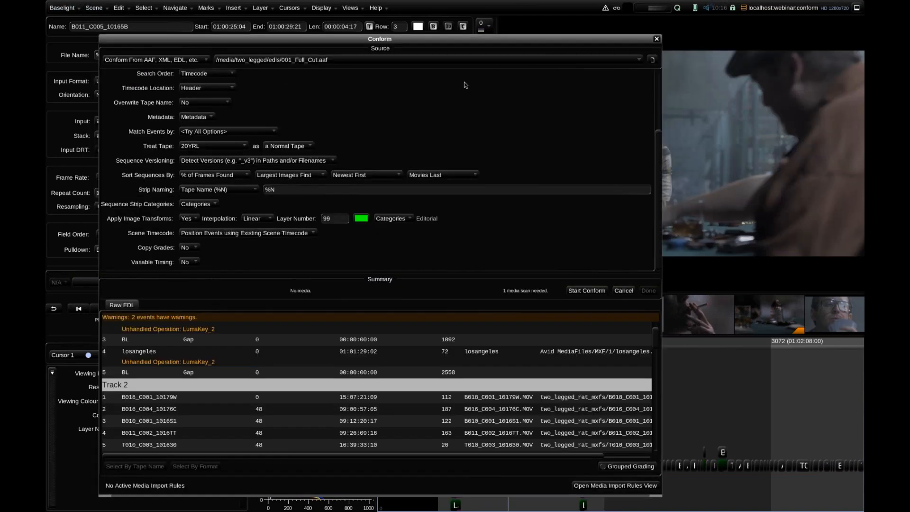
click(652, 60)
click(578, 137)
double_click(568, 137)
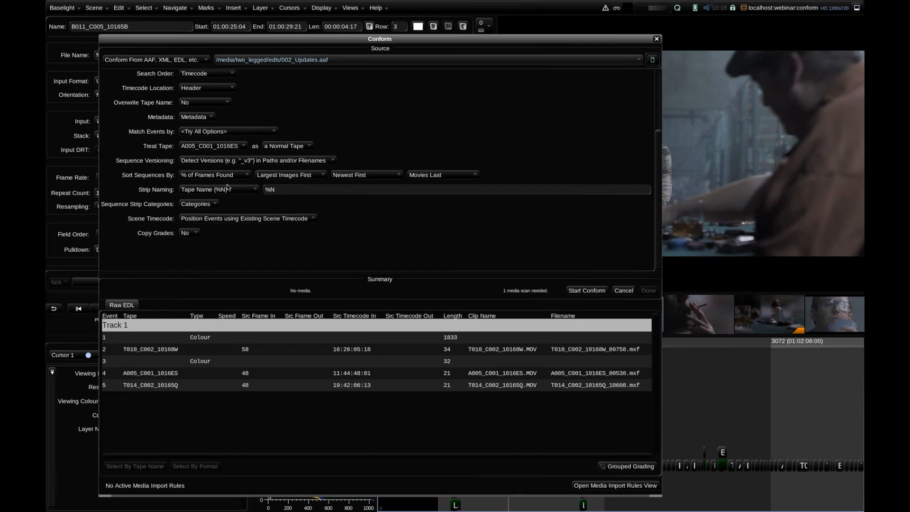
- Set the sequence strip category to Needs Review, conform the updates AAF and close the Conform view
click(197, 204)
click(246, 228)
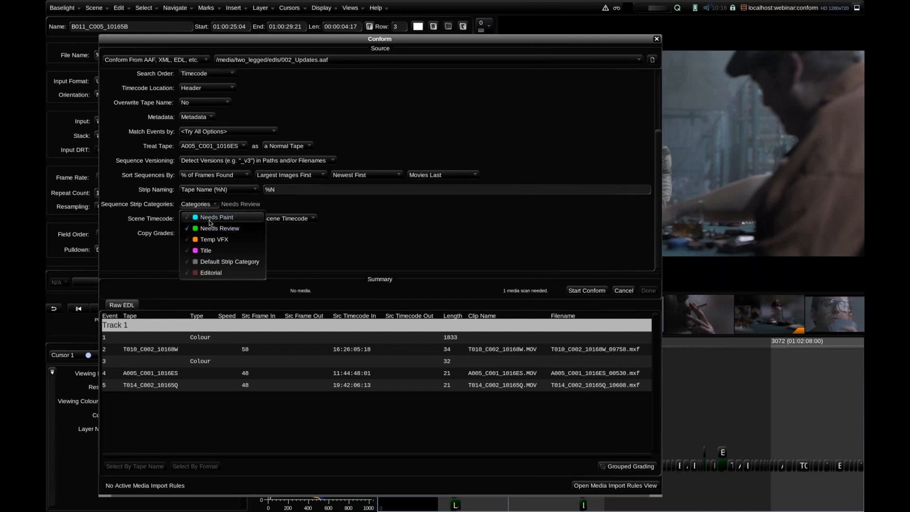
click(346, 240)
click(596, 293)
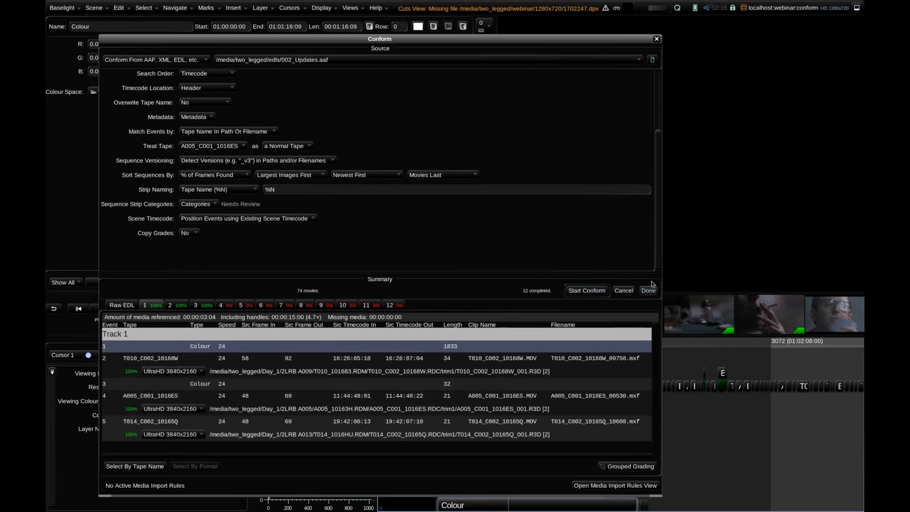
click(656, 39)
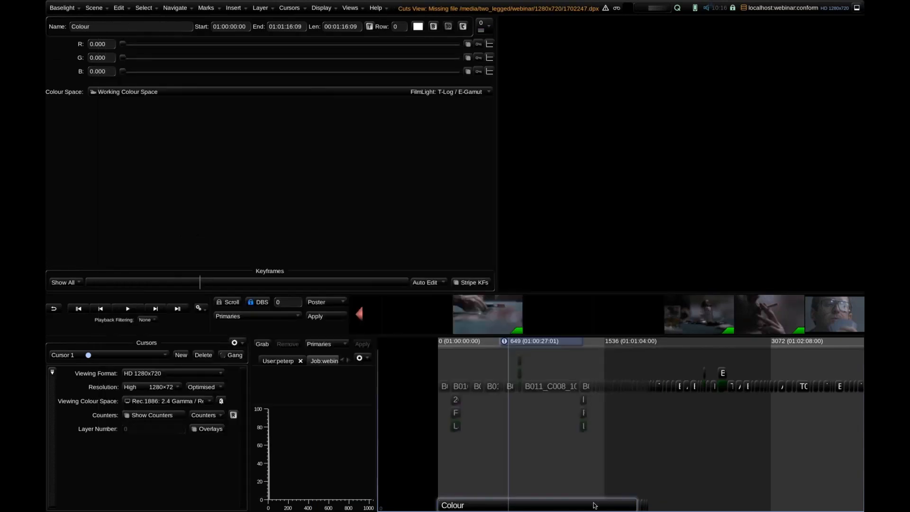
- Delete the long Colour strip at the start of the newly conformed track and move to shot B011_C017_1016DS
click(592, 506)
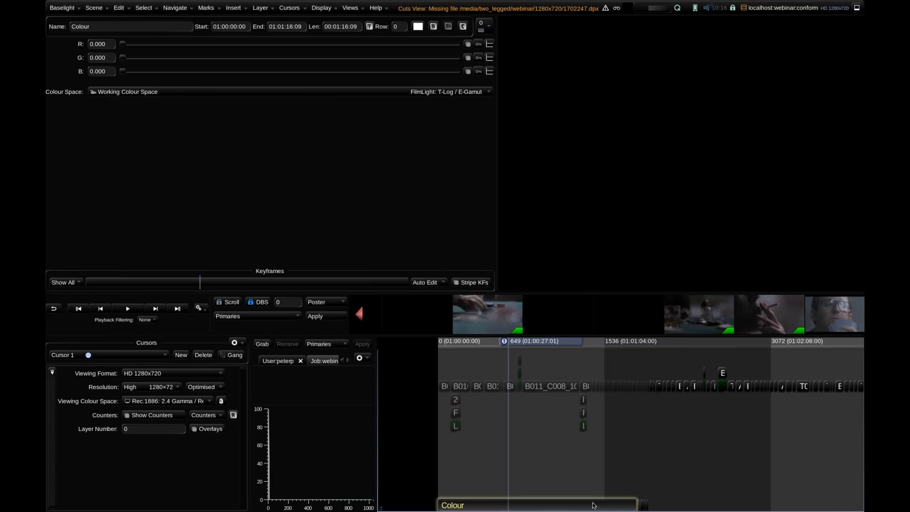
click(510, 386)
drag(530, 342, 699, 372)
- Open the Shots view and add a new tab named Need Review
click(350, 8)
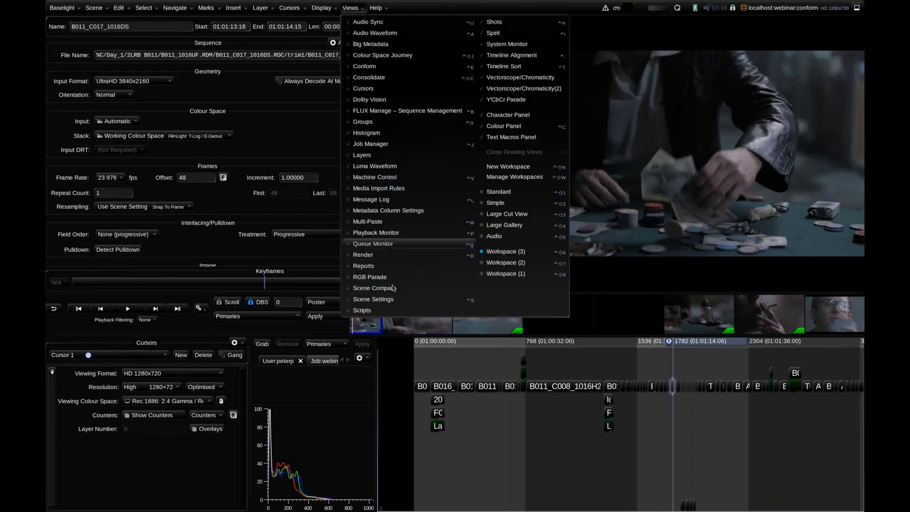
click(495, 23)
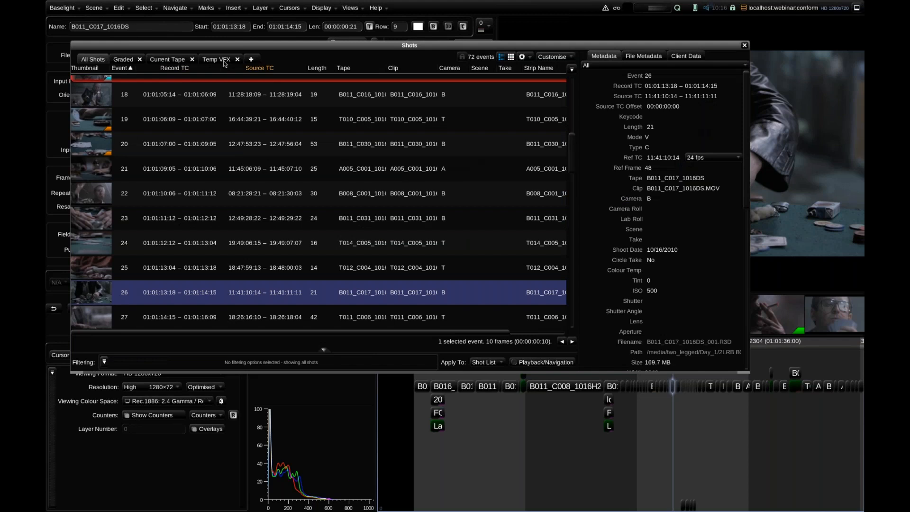
click(252, 60)
text(Need R)
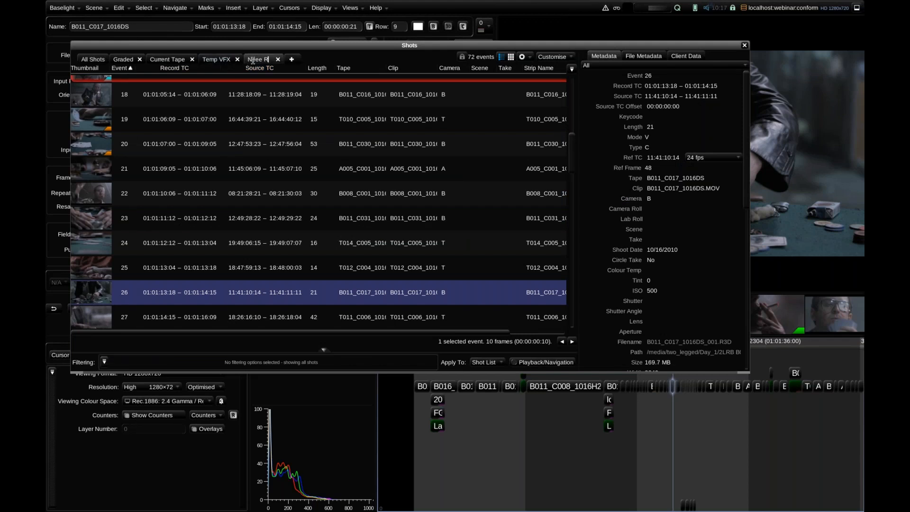
text(evie)
text(w)
key(Return)
- Filter the Need Review tab by Categories, showing shots with any of the Needs Review category
click(104, 362)
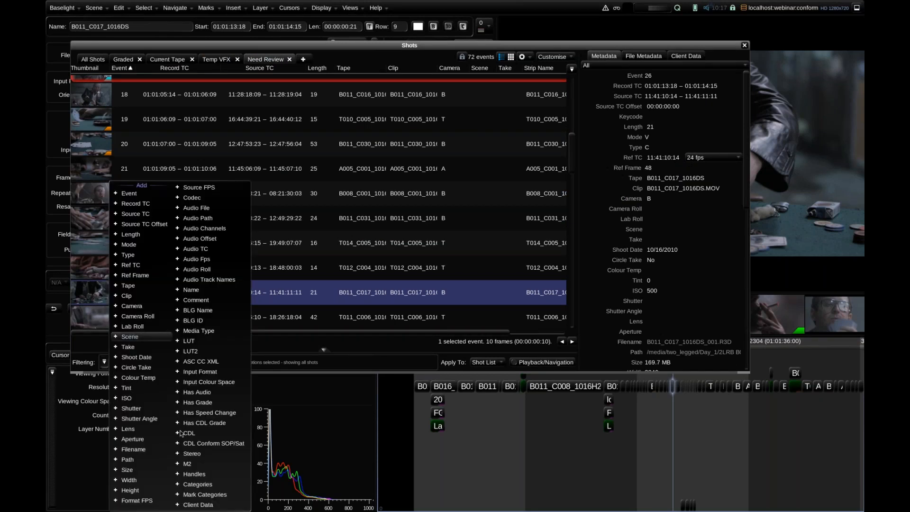
click(198, 484)
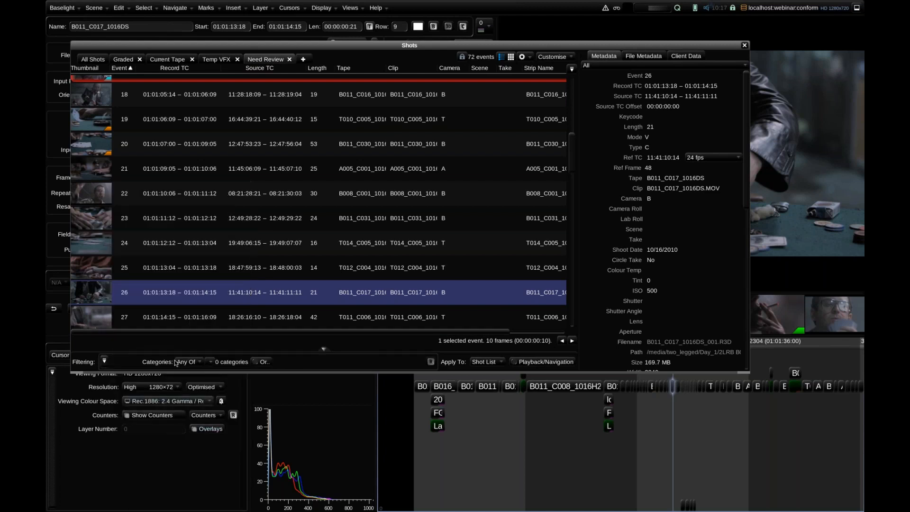
click(211, 362)
click(245, 386)
- Jump through the filtered review shots, finishing on event 28, shot T010_C002_10168W, and close the Shots view
click(99, 92)
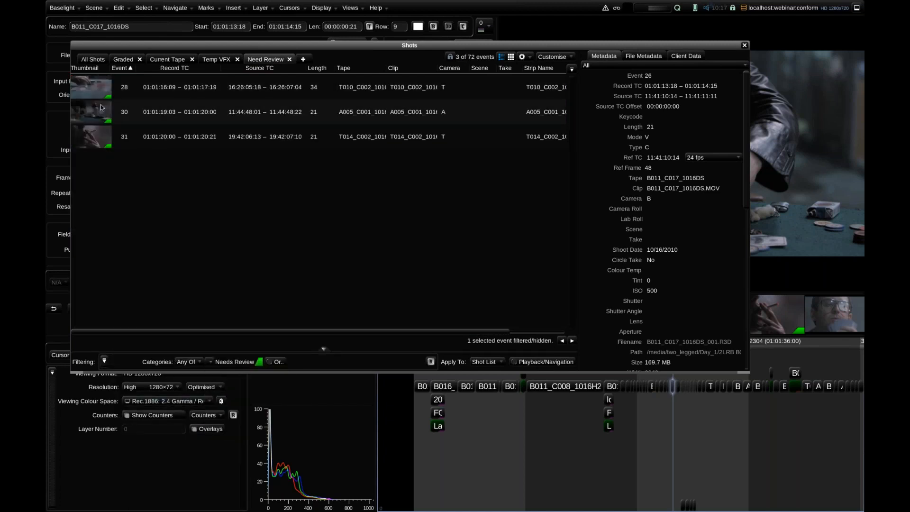
click(101, 105)
click(103, 134)
click(102, 88)
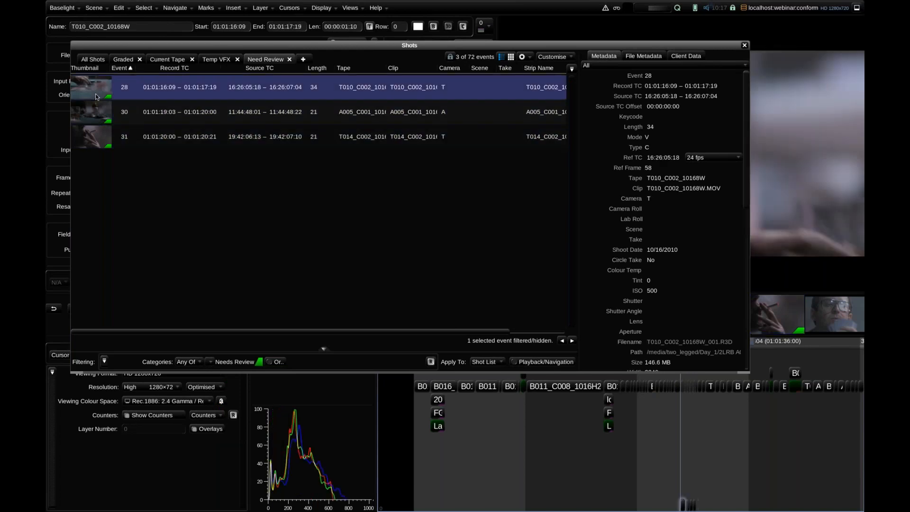
click(745, 46)
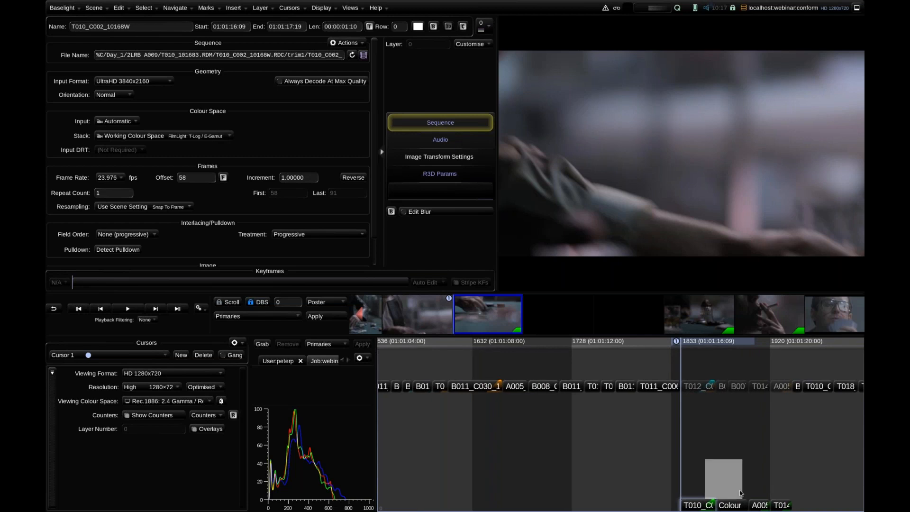
- Add a Base Grade layer with a balance adjustment to old shot T012_C002_101602, and select the updated strip T010_C002_10168W beneath it
click(698, 388)
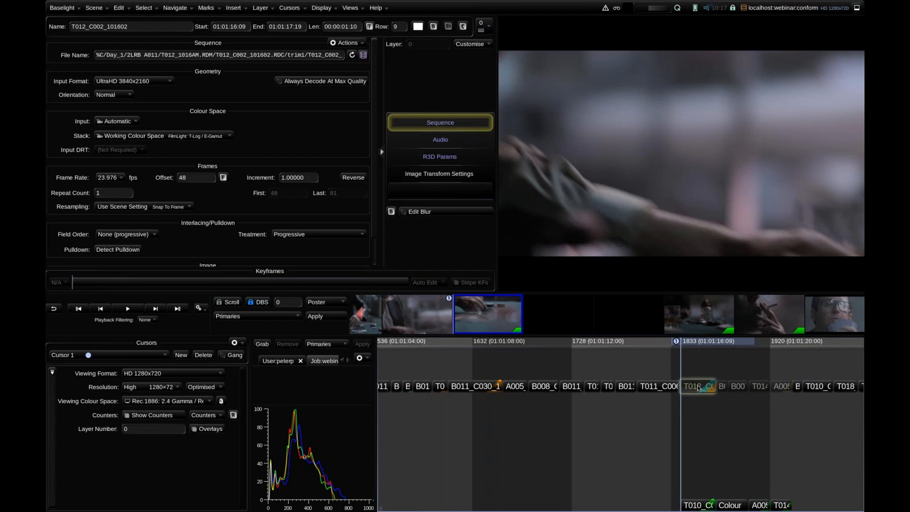
key(p)
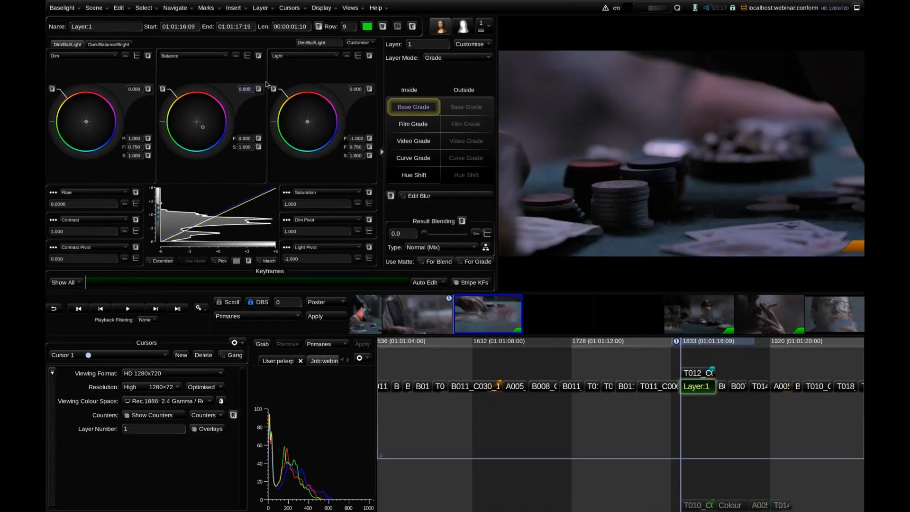
click(700, 505)
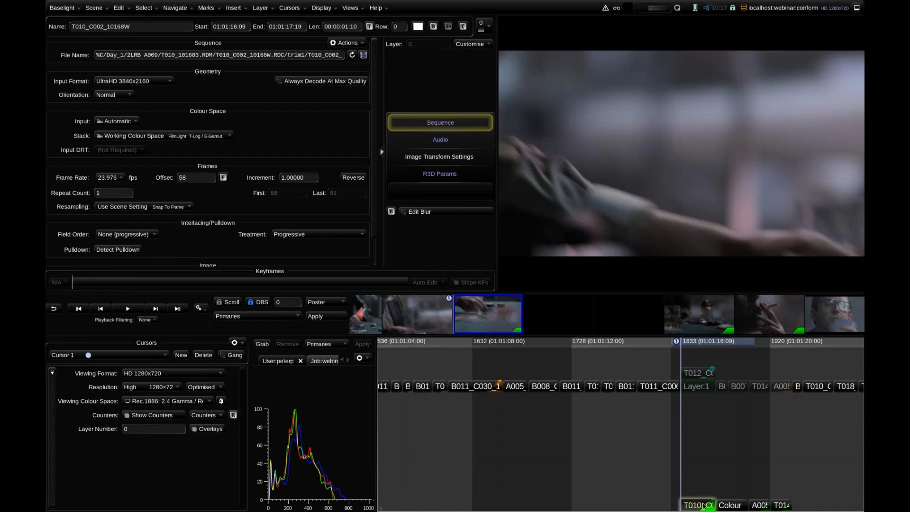
- Move updated strip T010_C002_10168W up into the old shot's stack, directly above the Base Grade layer
drag(704, 506, 703, 507)
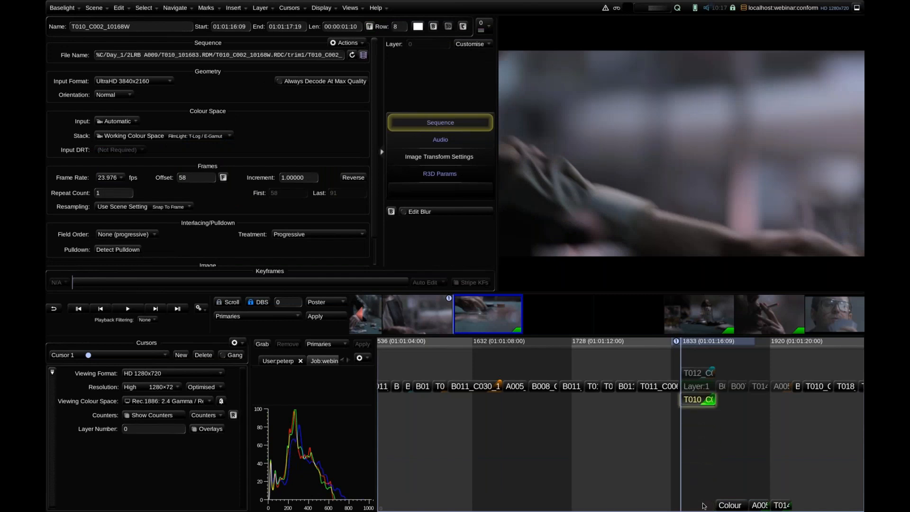
key(ctrl+Down)
key(ctrl+Up)
key(ctrl+Down)
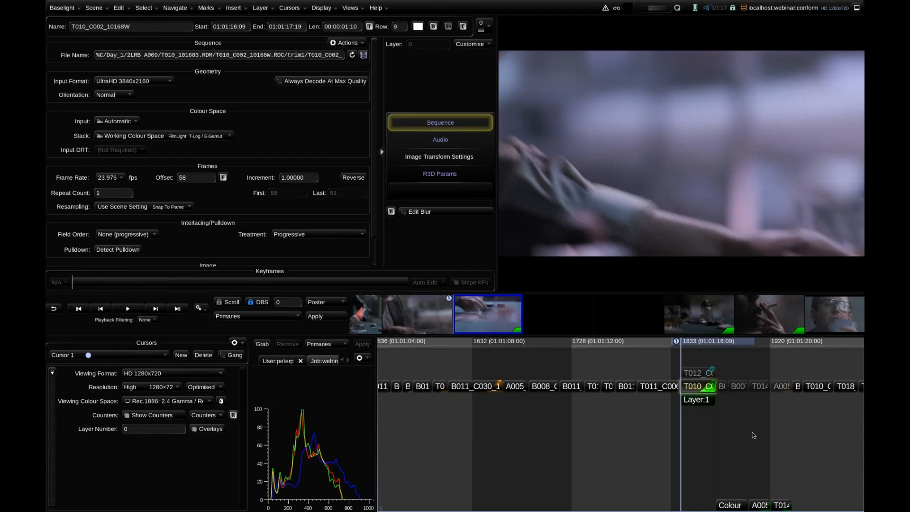
- Delete the old strip T012_C002_101602 and remove the Needs Review category from the regraded replacement shot
click(700, 375)
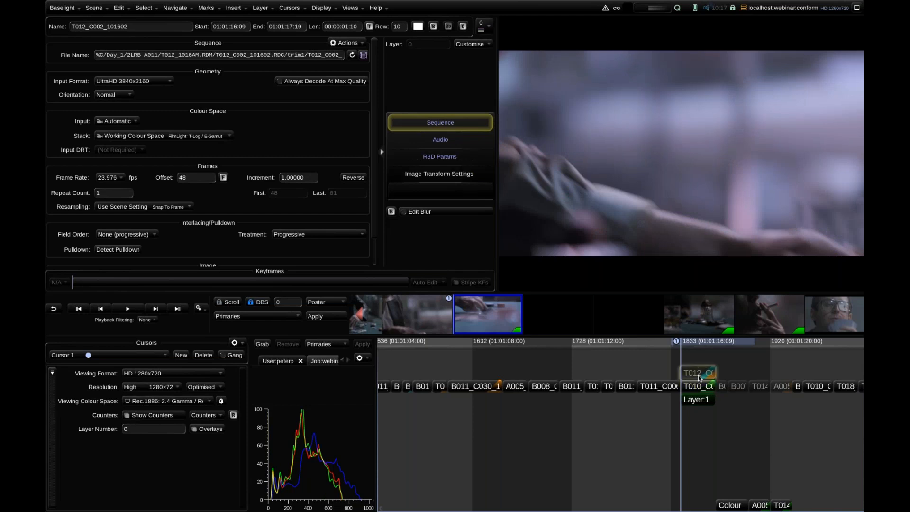
key(Delete)
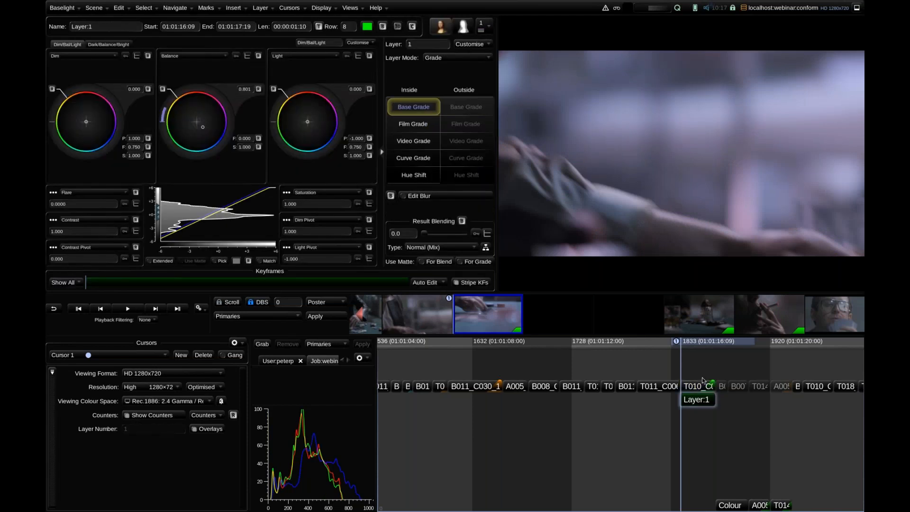
key(ctrl+r)
mouse_move(688, 343)
mouse_down()
mouse_move(712, 343)
mouse_move(698, 343)
mouse_move(703, 334)
mouse_up()
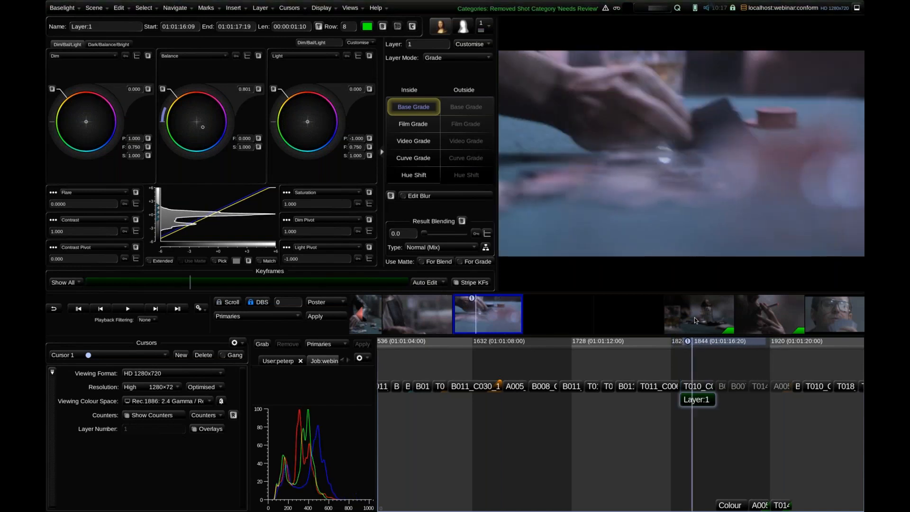
- Delete the old strips above shots A005_C001_1016ES and T014_C002_10165Q and remove the Needs Review category from both
click(695, 320)
click(766, 389)
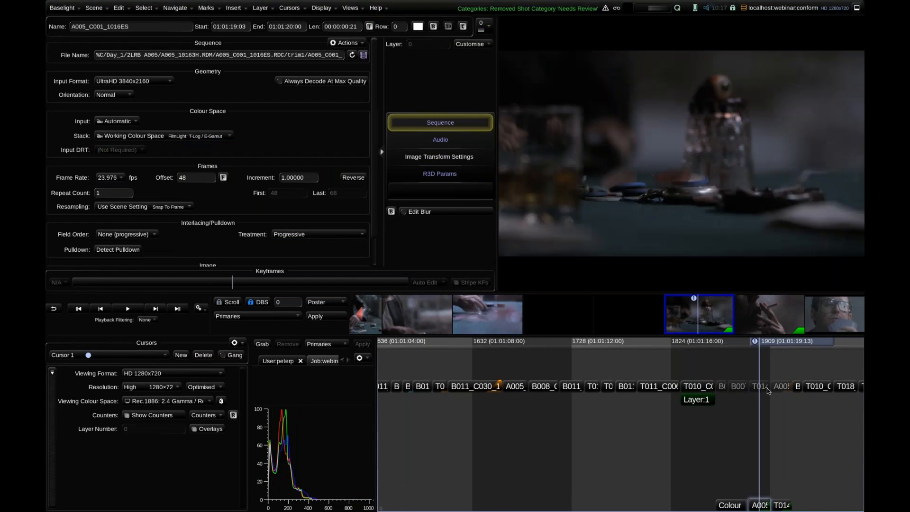
key(Delete)
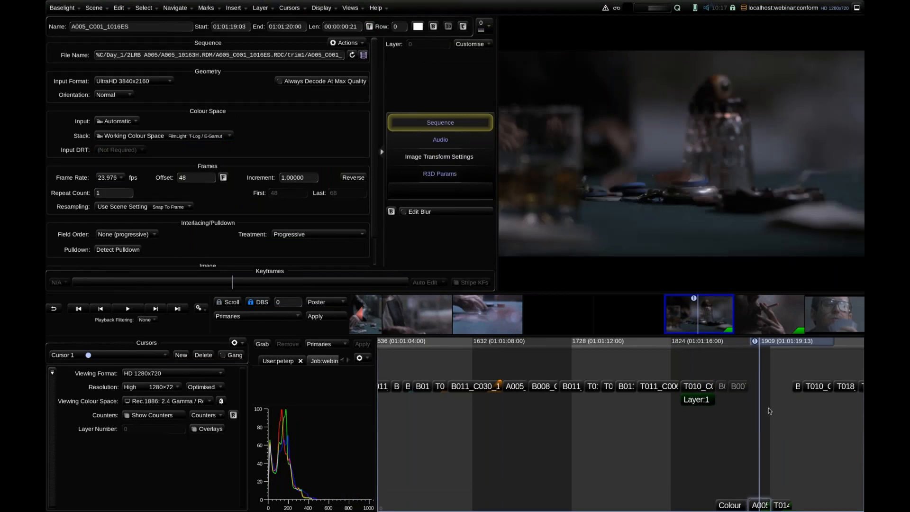
key(ctrl+1)
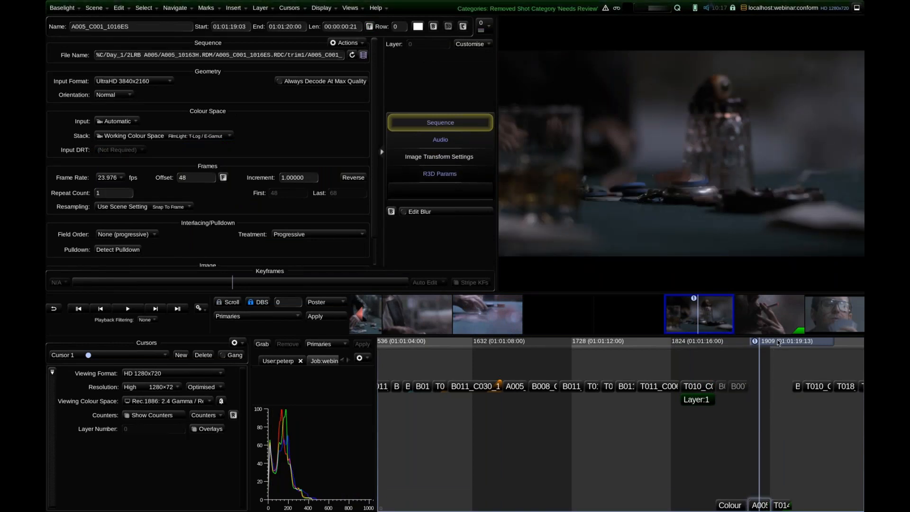
click(776, 343)
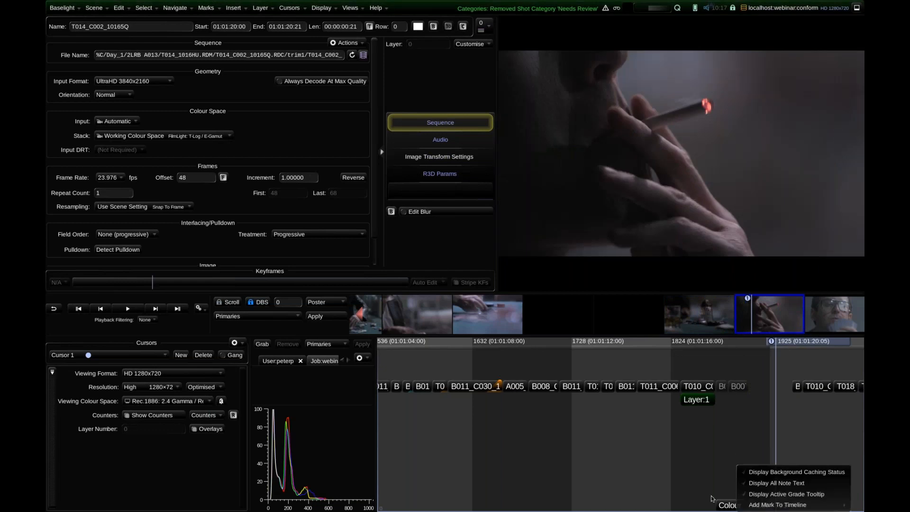
- Delete the Colour strip, collapse the remaining strips down to the lowest row, and scrub through the tidied timeline
click(725, 505)
key(Delete)
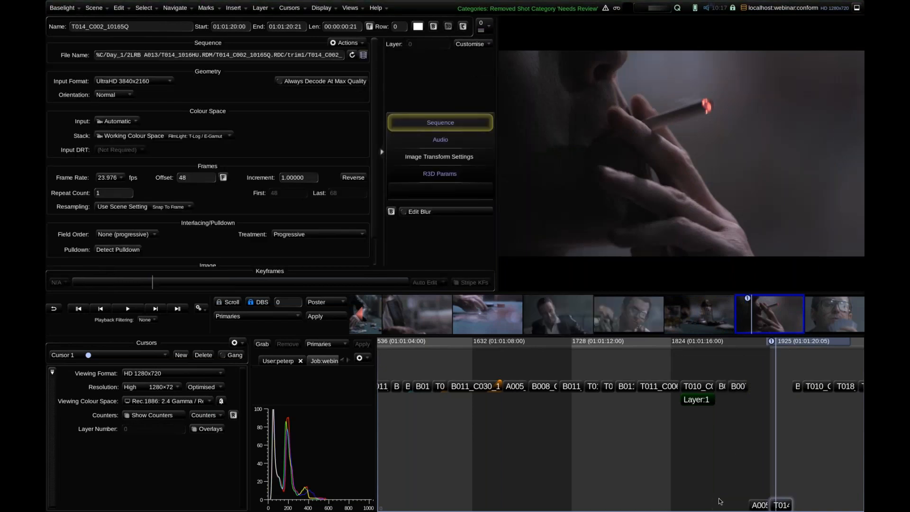
key(ctrl+Down)
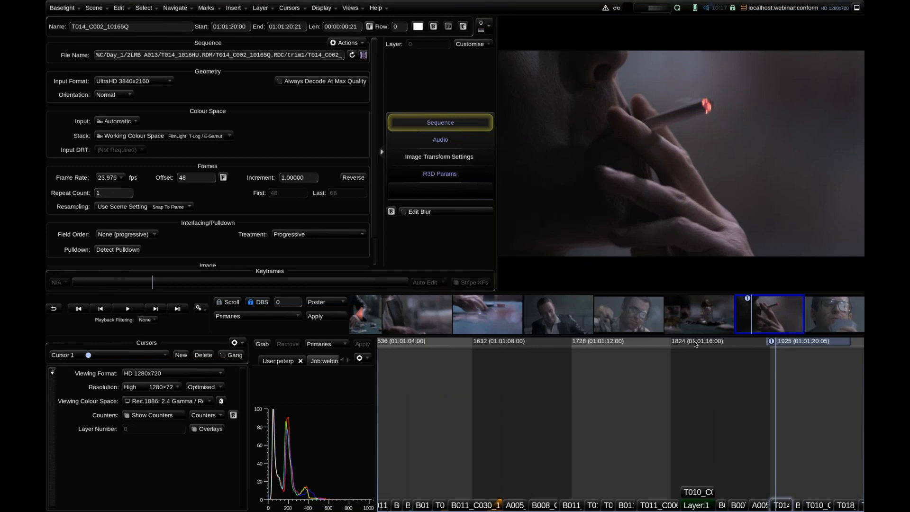
drag(750, 350, 493, 393)
drag(599, 400, 683, 385)
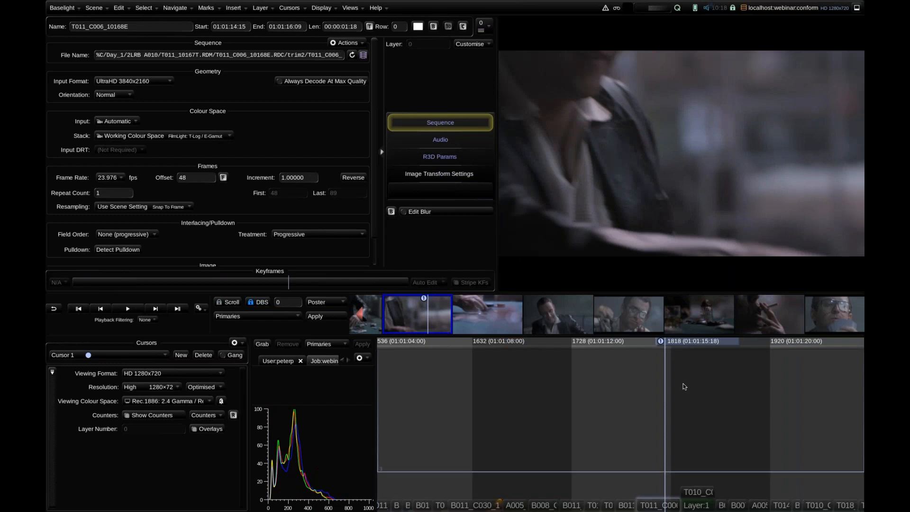
mouse_move(685, 347)
mouse_down()
mouse_move(648, 346)
mouse_move(676, 345)
mouse_up()
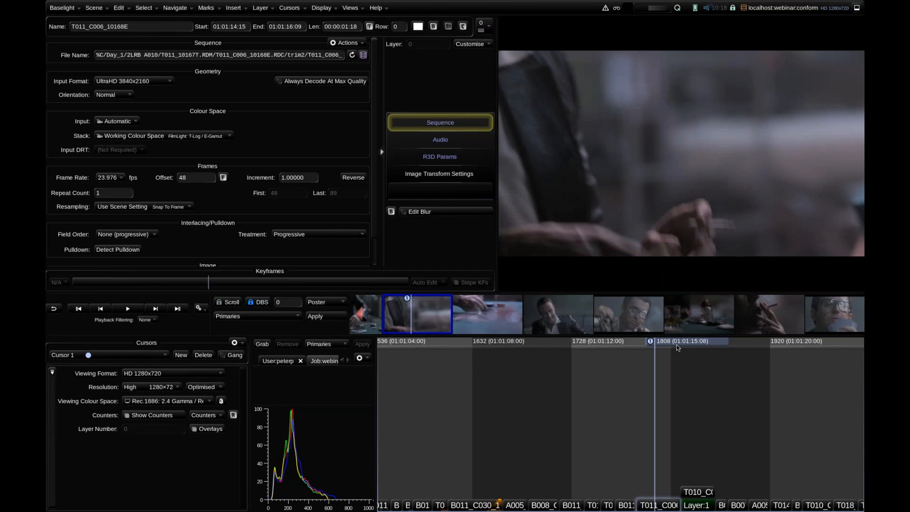
- Open the scene conform2 from the webinar job on localhost
click(95, 8)
click(102, 21)
click(399, 164)
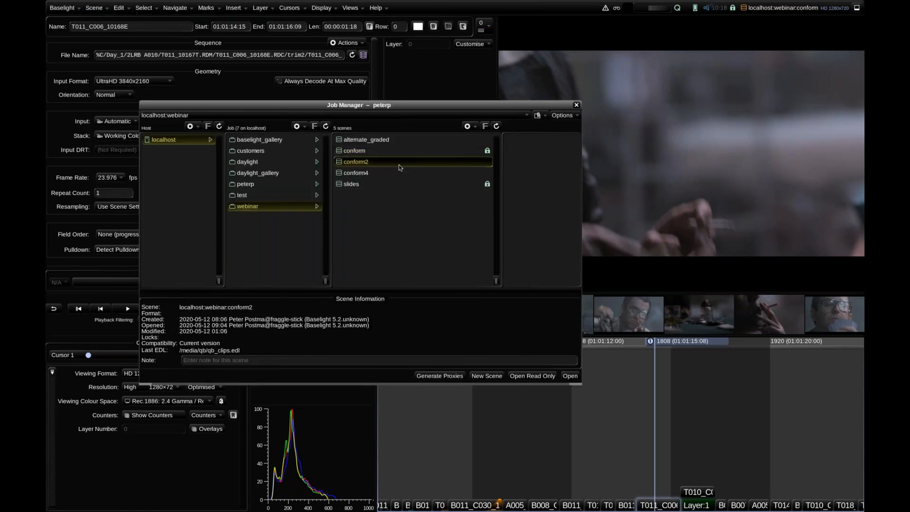
double_click(399, 164)
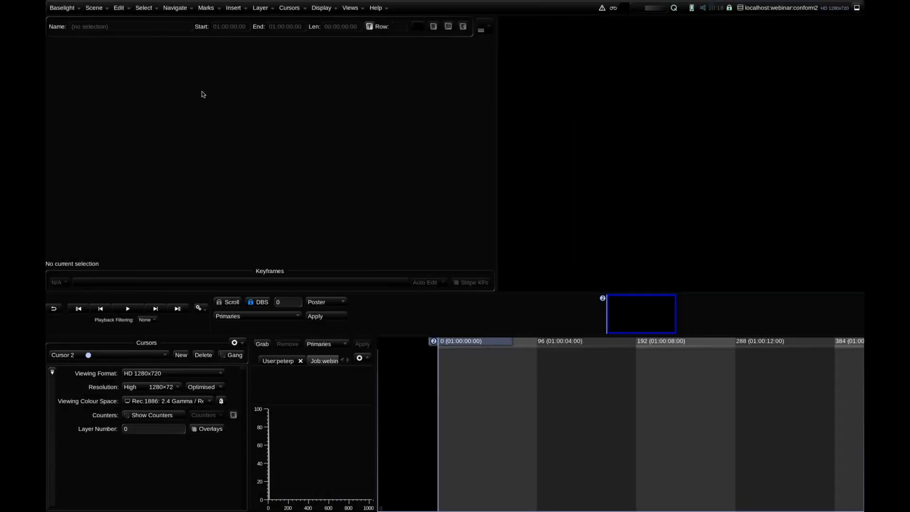
- Start a conform in the empty scene and load qb_versions.edl from /media/qb as its source
click(100, 9)
click(105, 31)
click(652, 60)
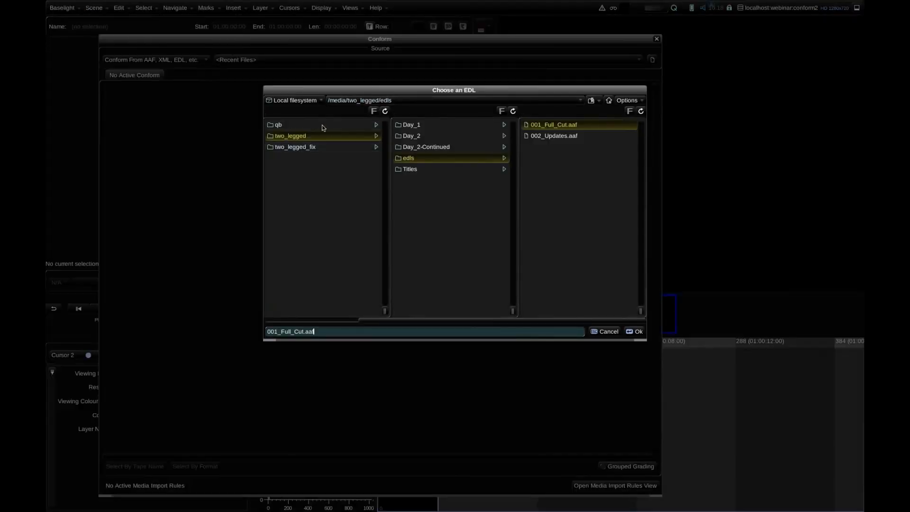
click(322, 125)
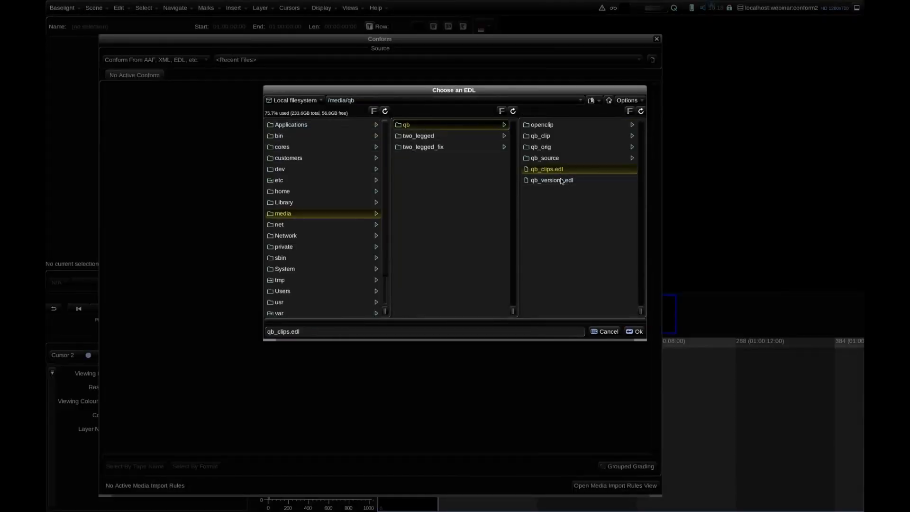
double_click(561, 181)
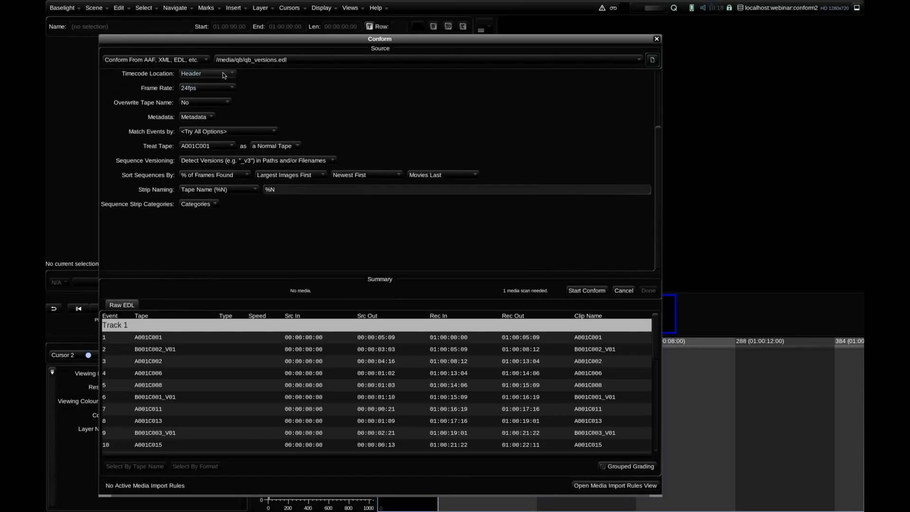
- Set the conform's media directory to /media/qb/qb_source and look through the version suffixes in the raw EDL events
scroll(355, 121, up, 5)
click(142, 86)
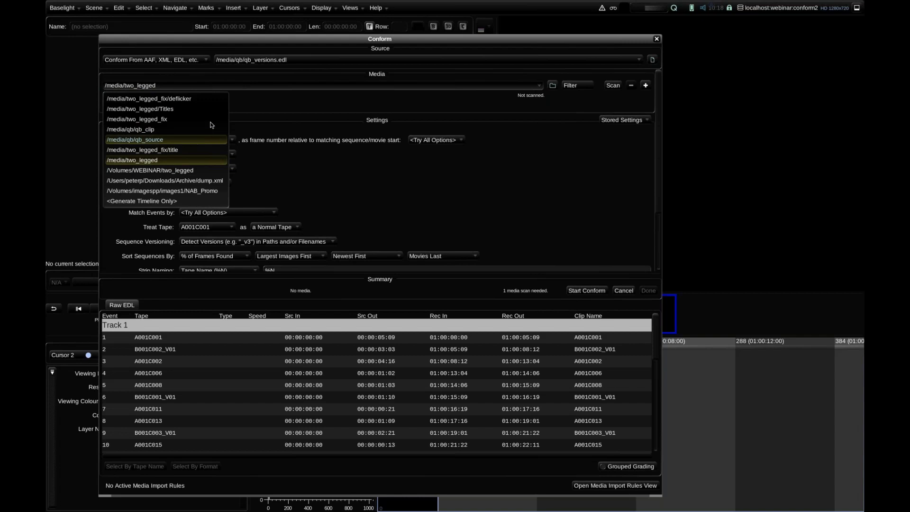
click(184, 140)
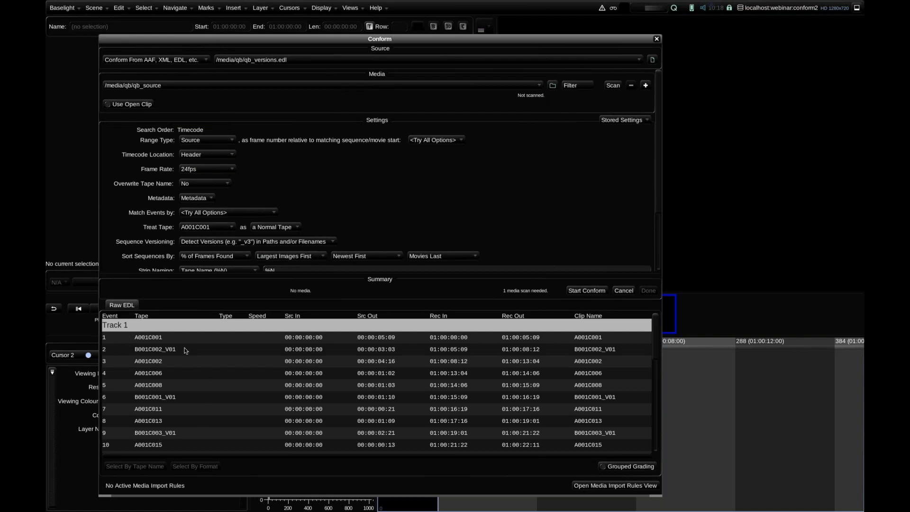
scroll(178, 380, down, 6)
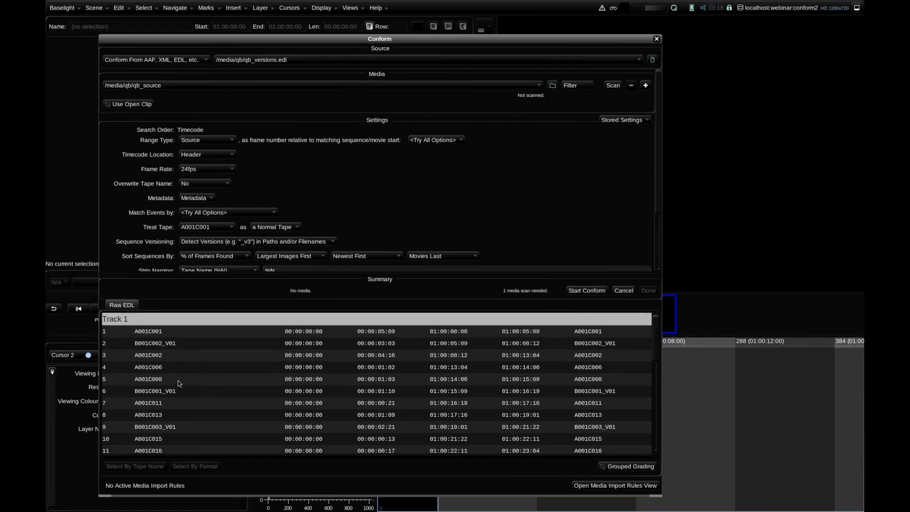
scroll(182, 427, down, 5)
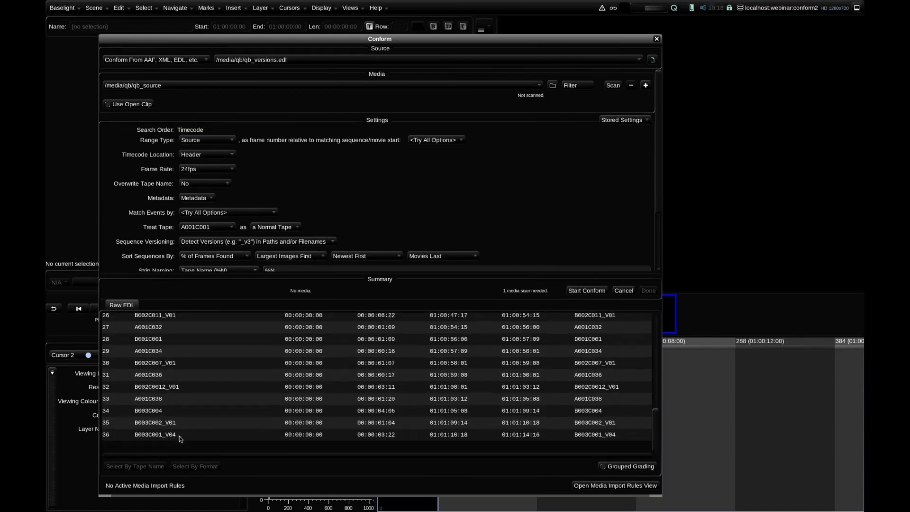
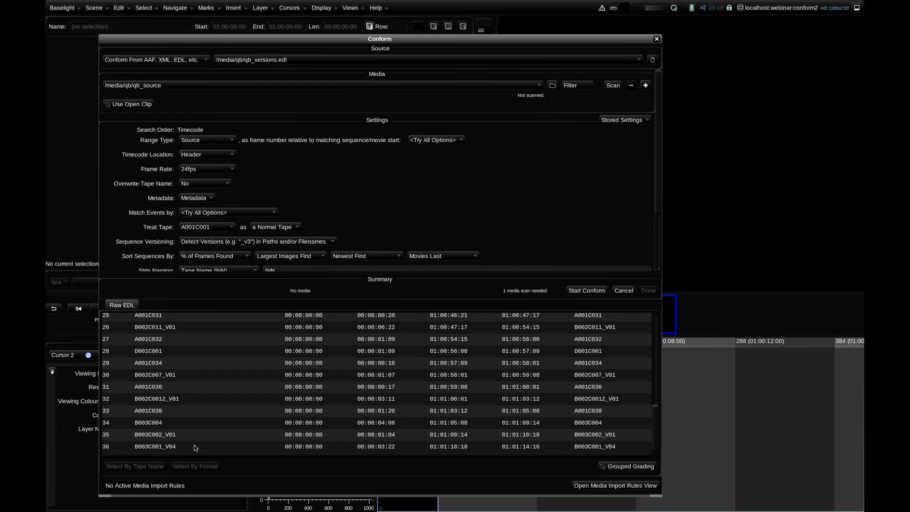
scroll(185, 379, up, 8)
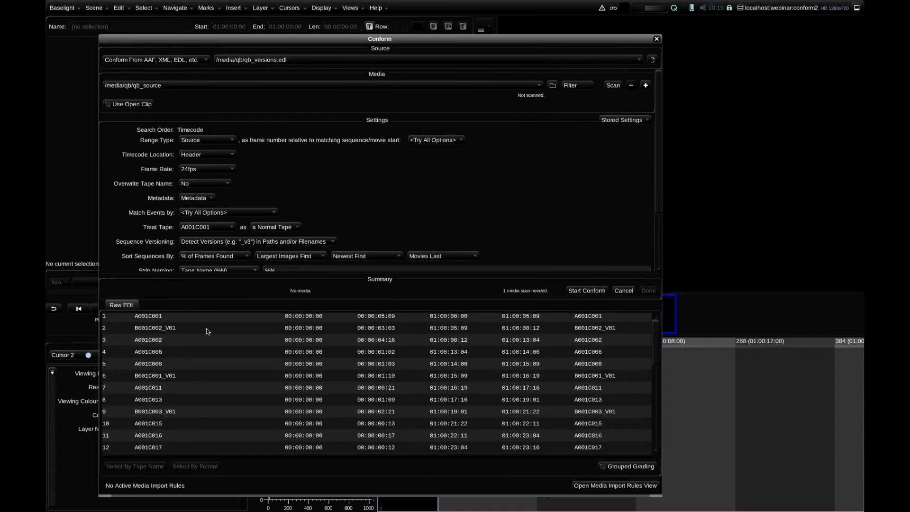
scroll(182, 373, down, 8)
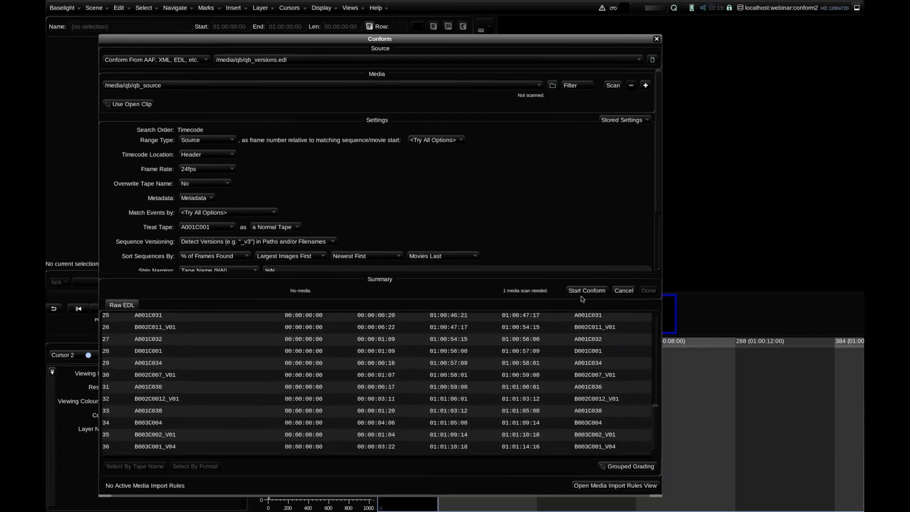
- Run the conform with /media/qb as the scene's container and close the Conform window
click(587, 290)
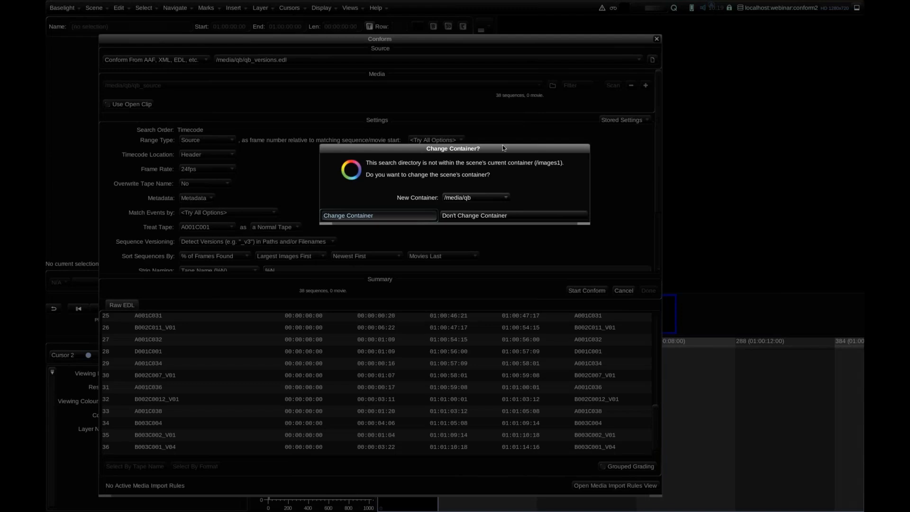
click(574, 215)
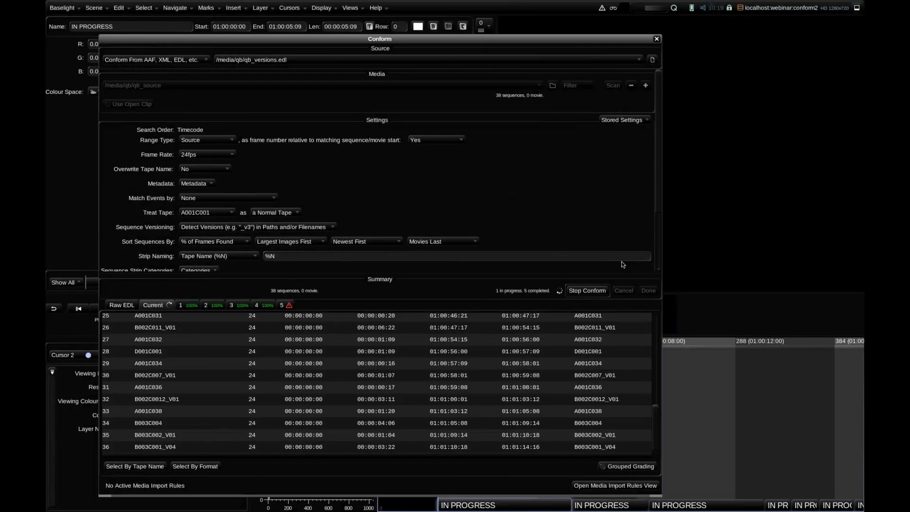
click(656, 39)
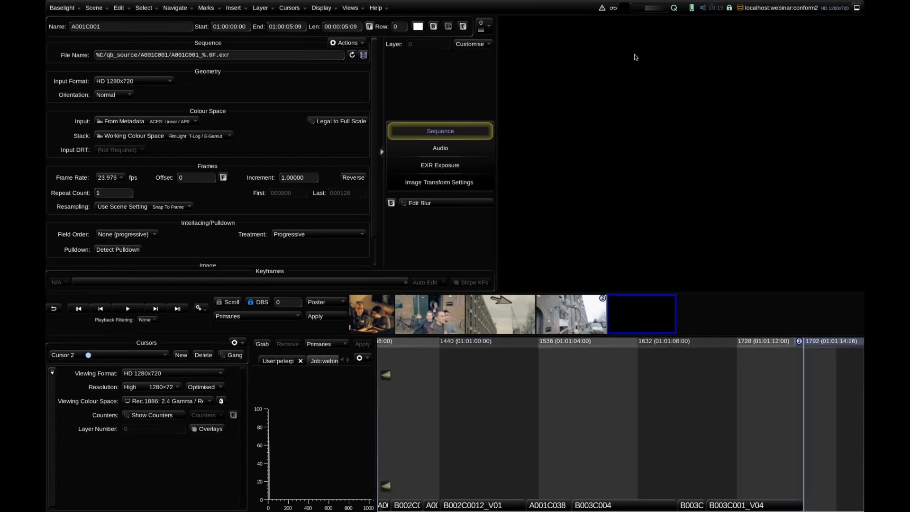
- Go to the last shot, B003C001_V04, scrub to its middle and inspect its sequence version list
key(Up)
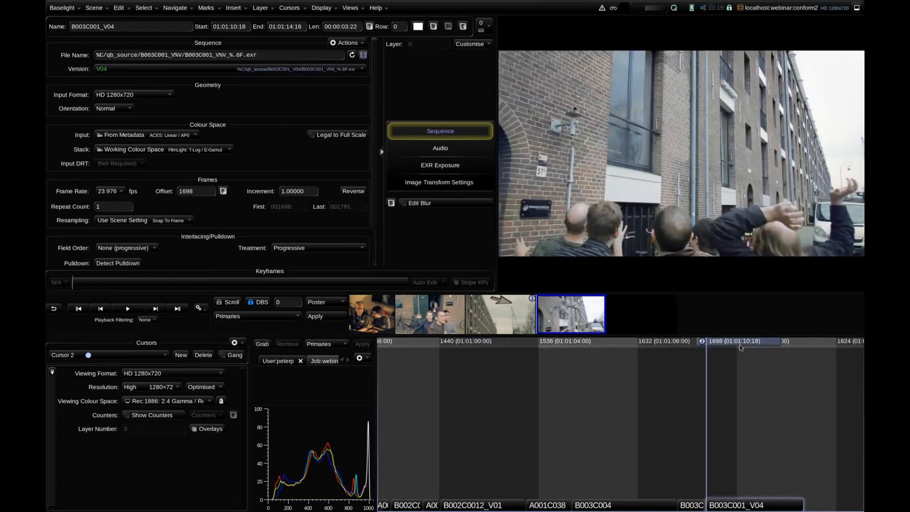
drag(763, 344, 769, 345)
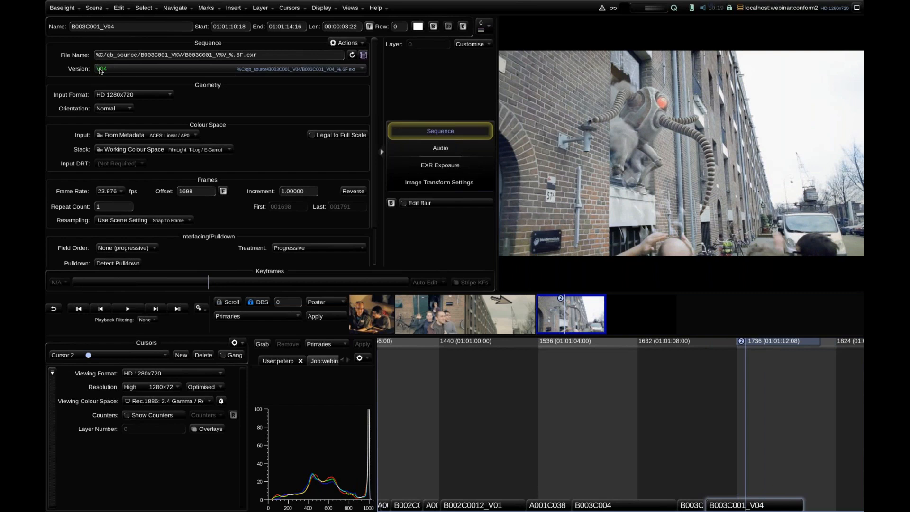
click(131, 72)
- Check for new sequence versions and update the sequence operators, setting the current version and adding the Needs Review category
click(334, 43)
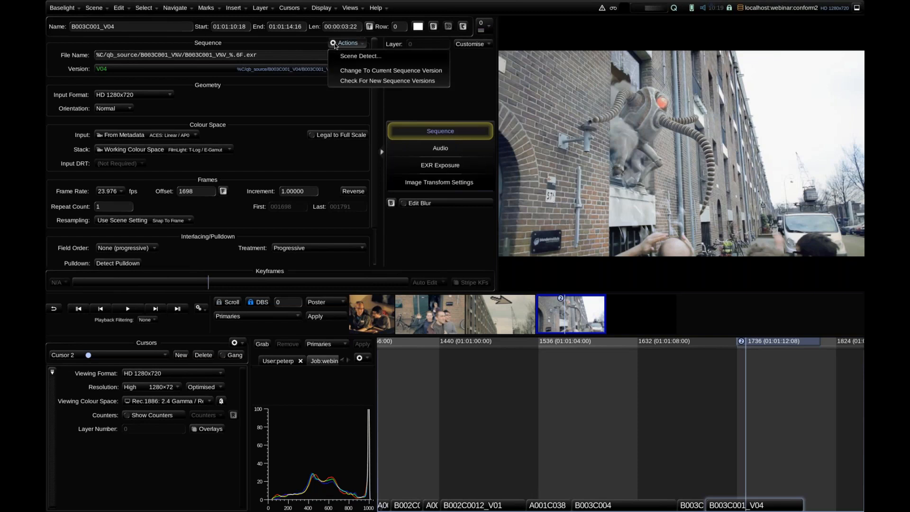
click(348, 81)
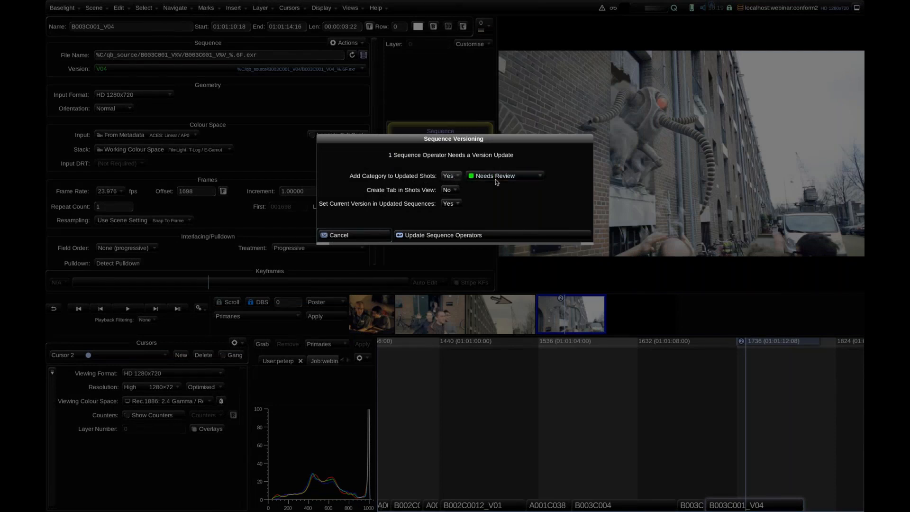
click(478, 237)
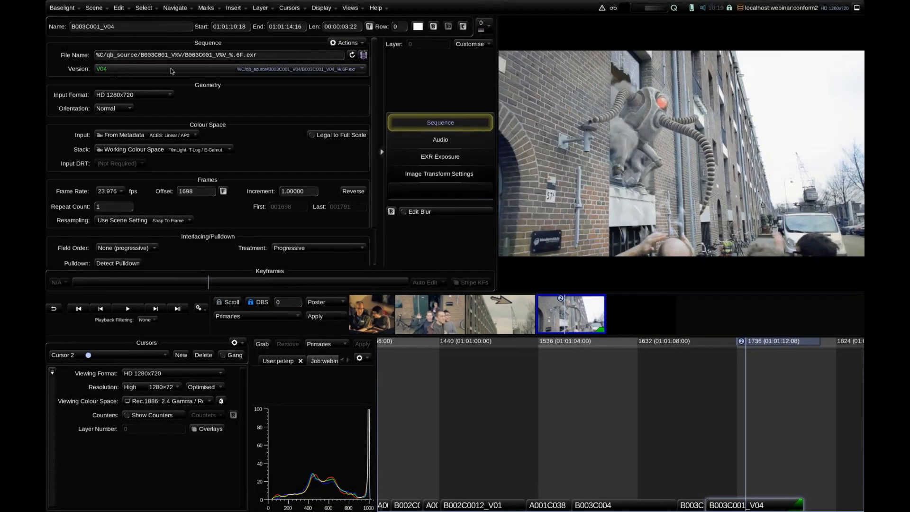
- Compare versions V01 and V04 of shot B003C001_V04 using its version list, finishing on V04
click(140, 68)
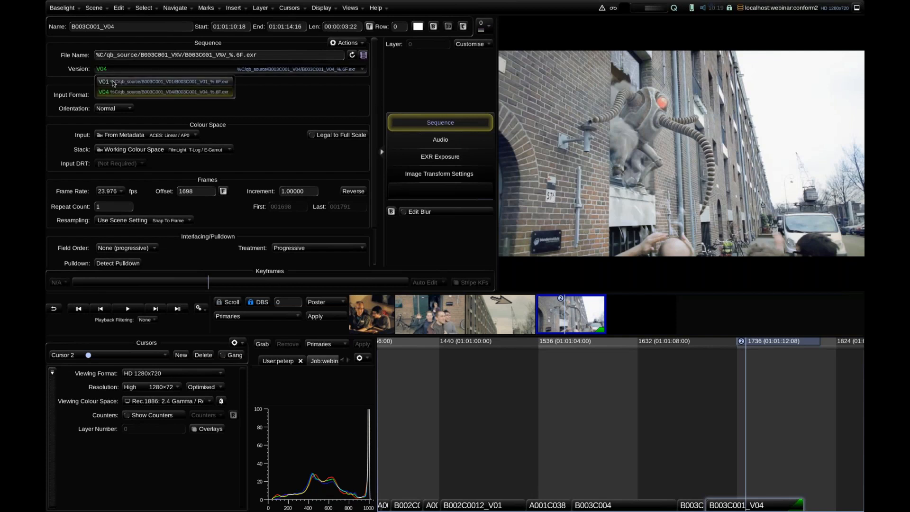
click(116, 74)
click(116, 70)
click(142, 90)
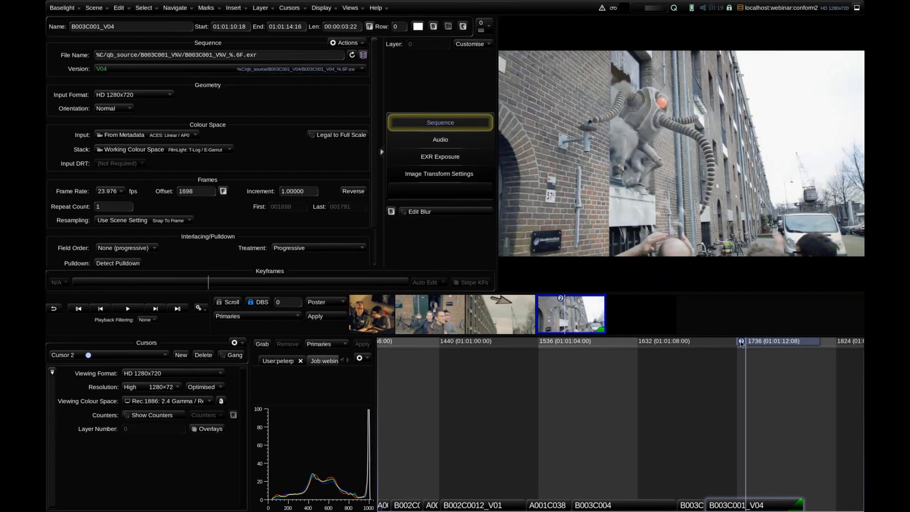
- Scrub to frame 1724 in shot B003C001_V04, switch its sequence to V01 to view the difference, and return it to V04
mouse_move(768, 344)
mouse_down()
mouse_move(735, 344)
mouse_move(766, 345)
mouse_up()
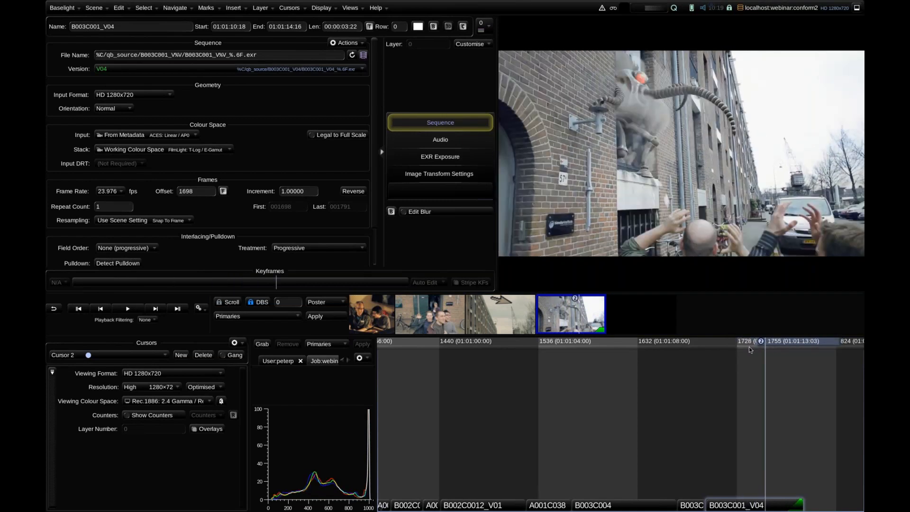
click(733, 343)
click(128, 71)
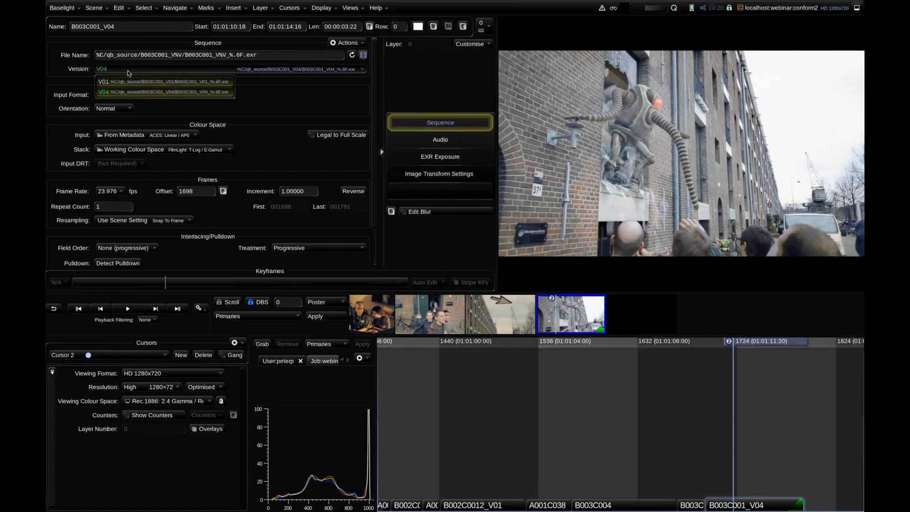
click(104, 81)
click(130, 69)
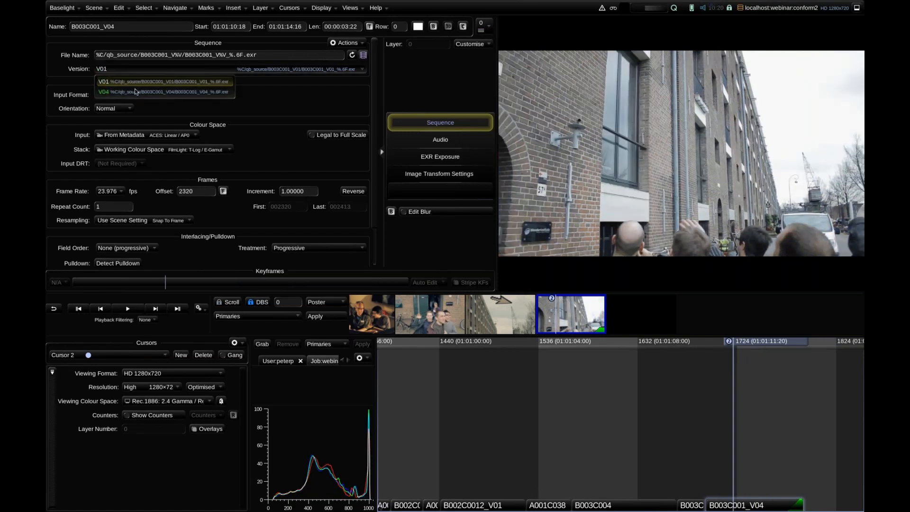
click(136, 92)
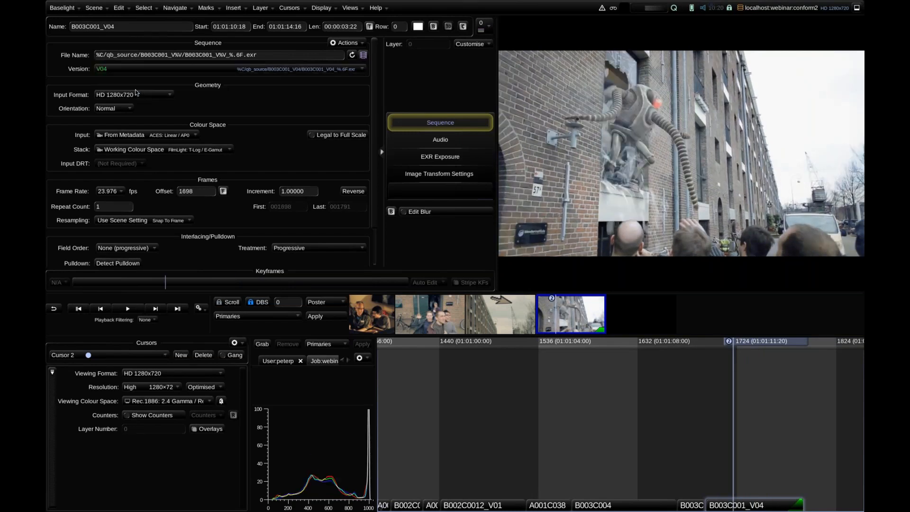
- Check for new sequence versions again and update the sequence operators, adding the Needs Review category and setting the current version
click(97, 10)
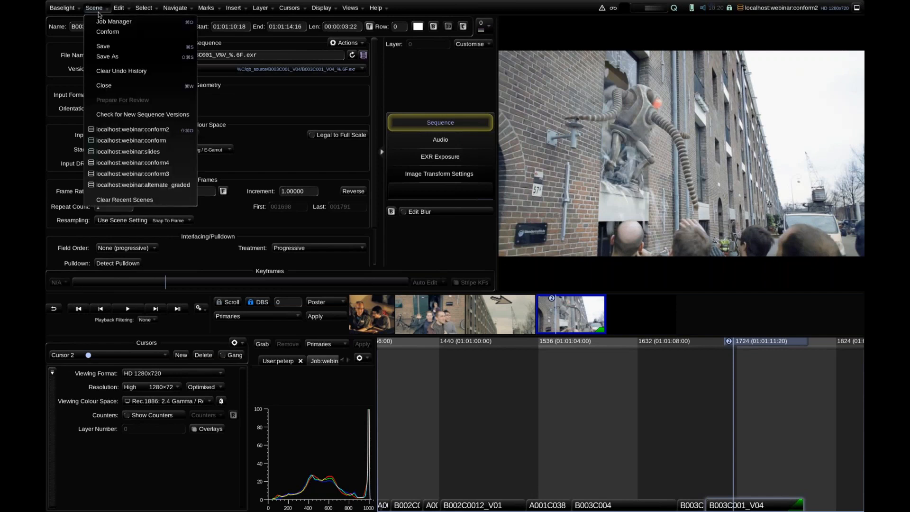
click(156, 114)
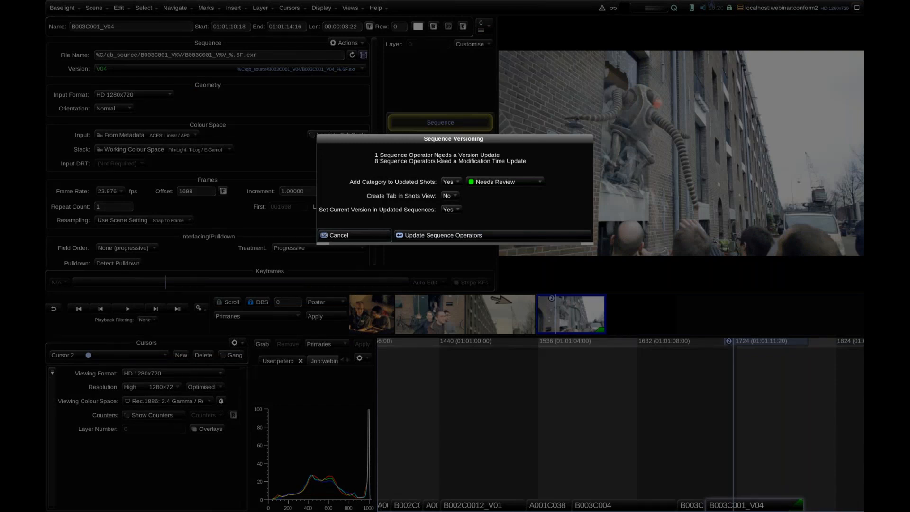
click(444, 233)
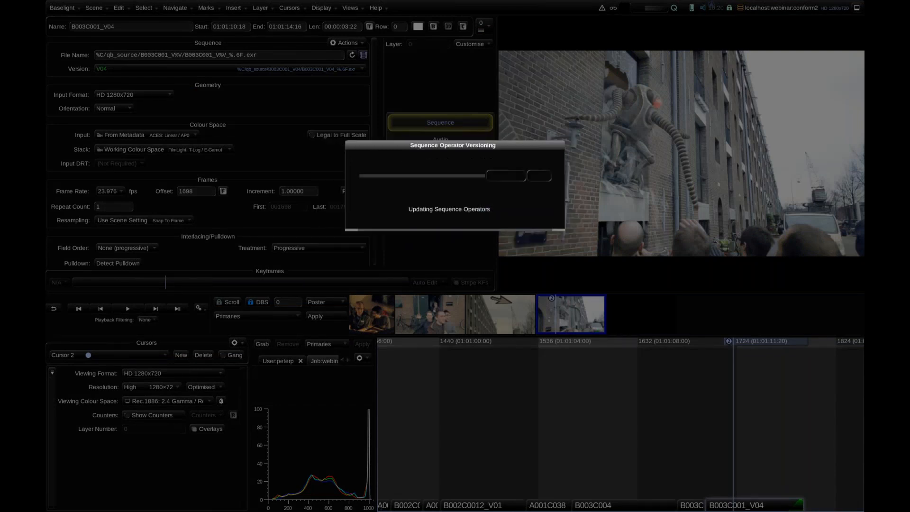
- Go to shot B002C0012_V01, compare its sequence versions V01 and V02, and scrub back to frame 1489
click(516, 506)
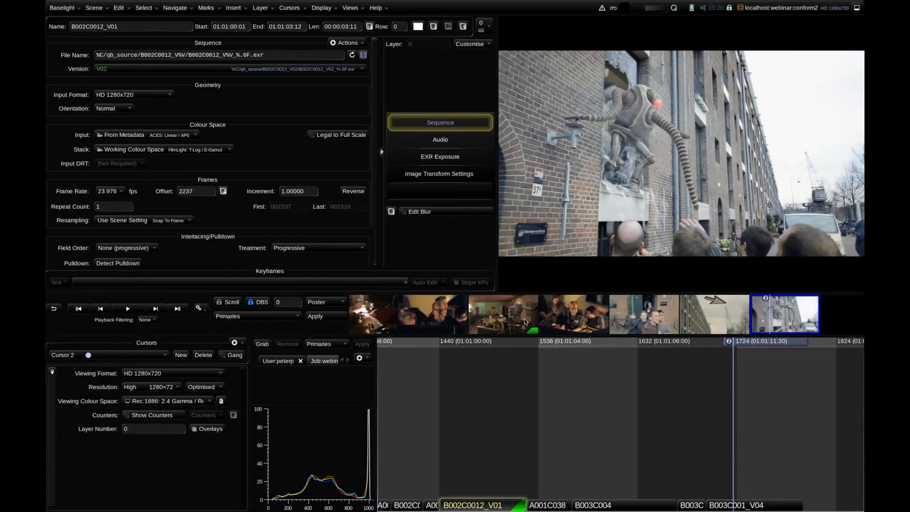
click(524, 319)
click(204, 71)
click(171, 82)
click(171, 71)
click(171, 90)
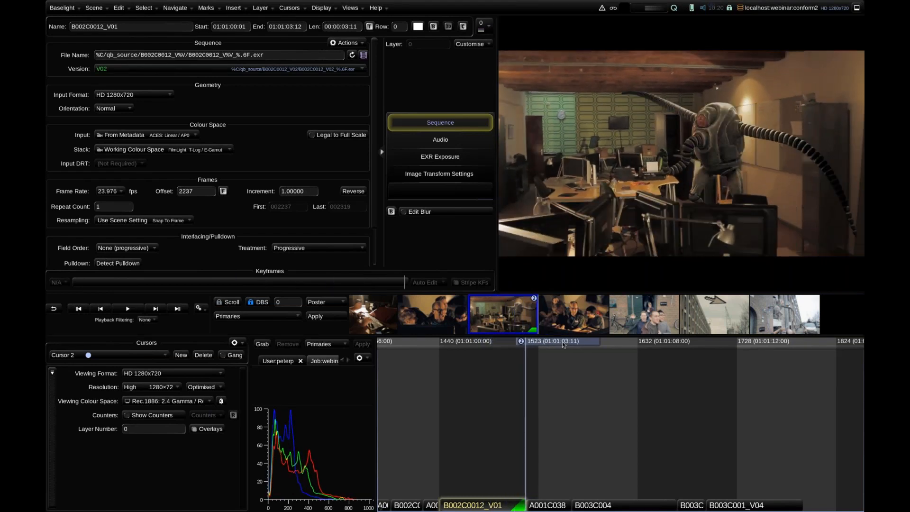
drag(563, 343, 520, 343)
click(136, 69)
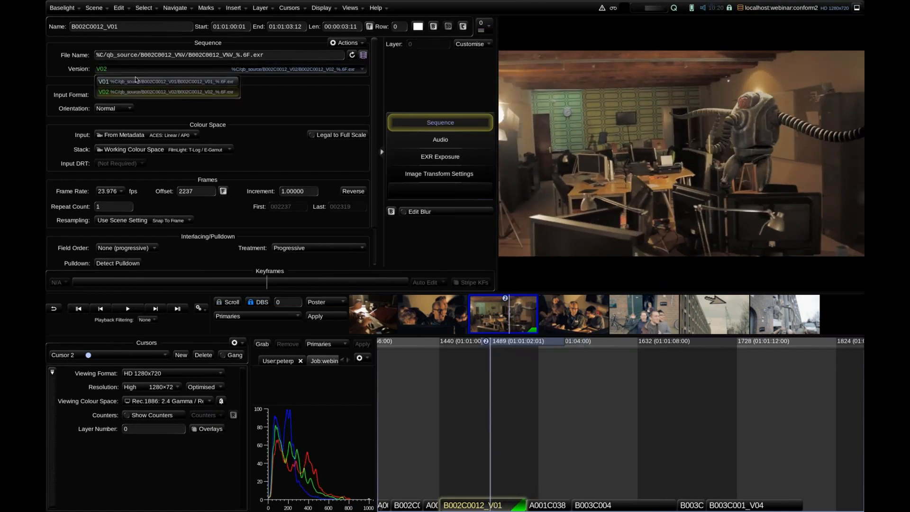
click(169, 92)
- Add a Base Grade layer to shot B002C0012_V01 and shift its Balance colour, with the Balance exposure at about 0.386
key(ctrl+g)
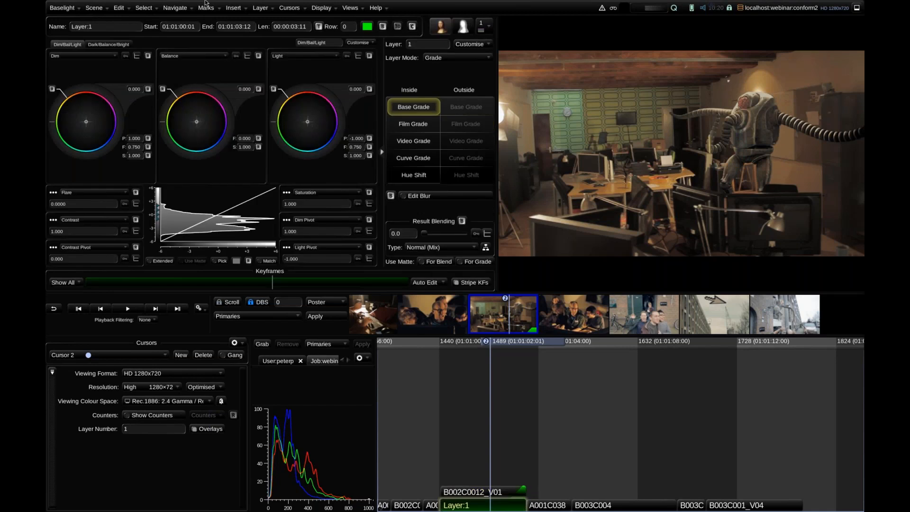
scroll(244, 111, up, 4)
drag(266, 183, 398, 275)
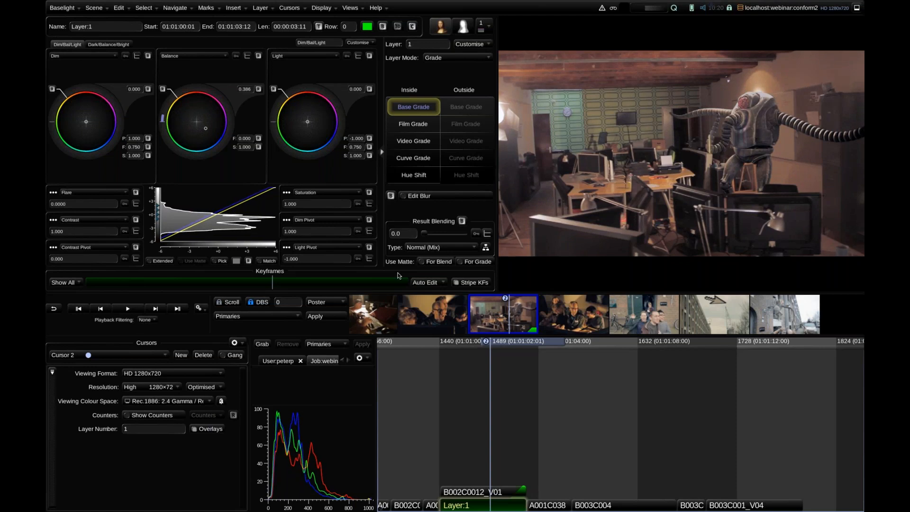
- Compare sequence versions V01 and V02 of B002C0012_V01 under the grade, finish on V02, and reselect the grade layer
click(459, 492)
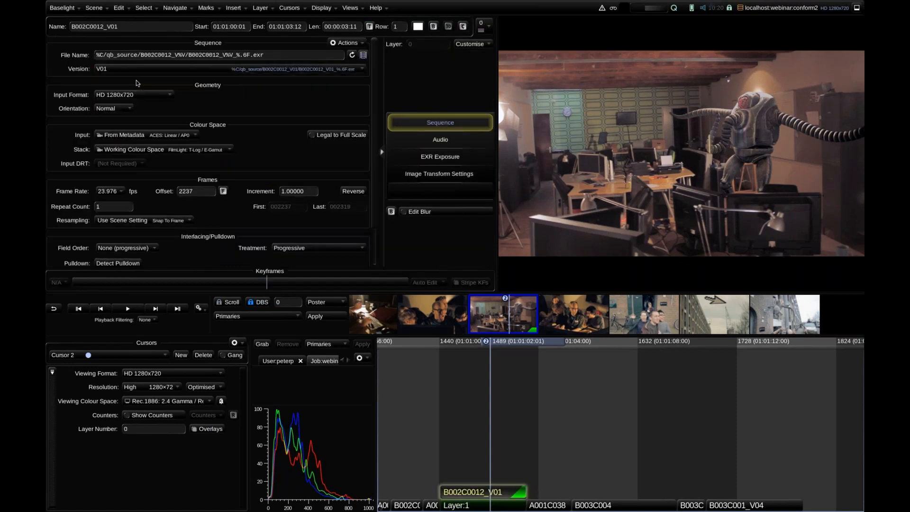
click(138, 69)
click(137, 95)
key(Down)
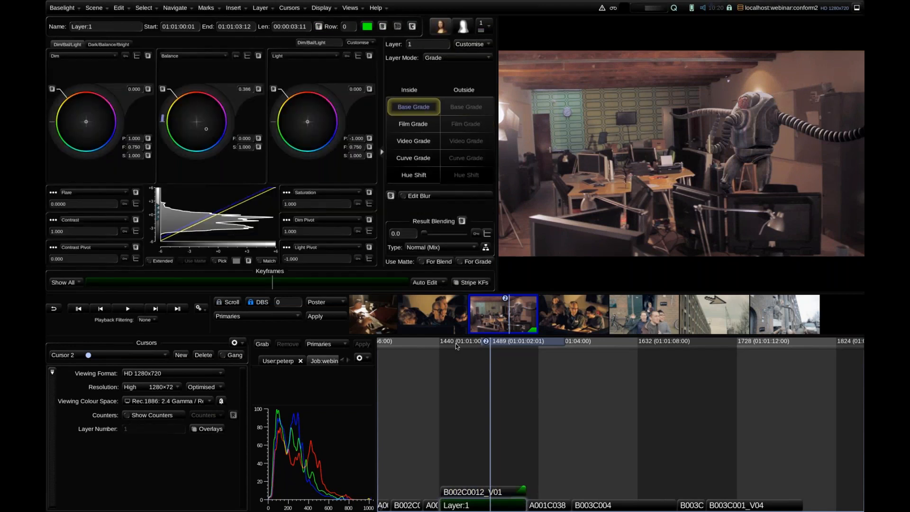
- Switch to Finder, copy all the shot folders from updates into qb_source, and look through qb_source for the new versions
key(super+Tab)
key(super+Tab)
key(super+Tab)
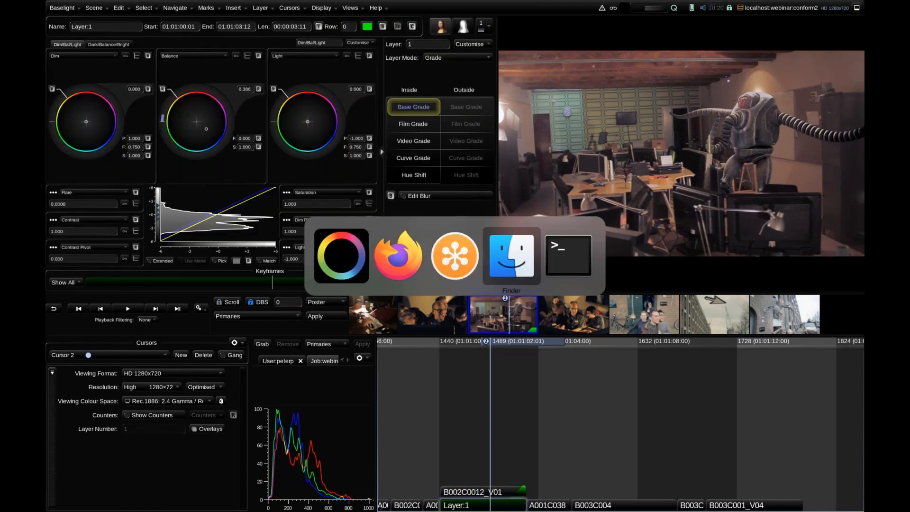
key(super+w)
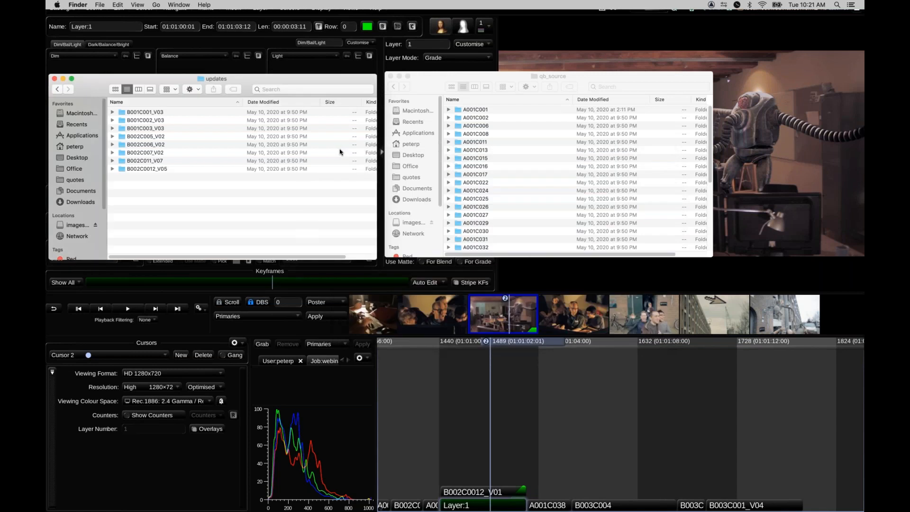
click(158, 170)
shift+click(147, 113)
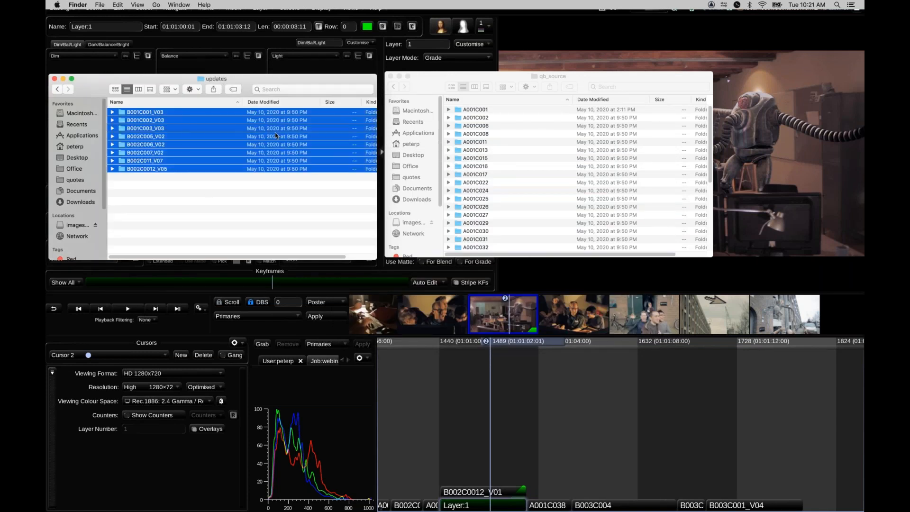
click(579, 78)
key(super+v)
scroll(611, 174, down, 8)
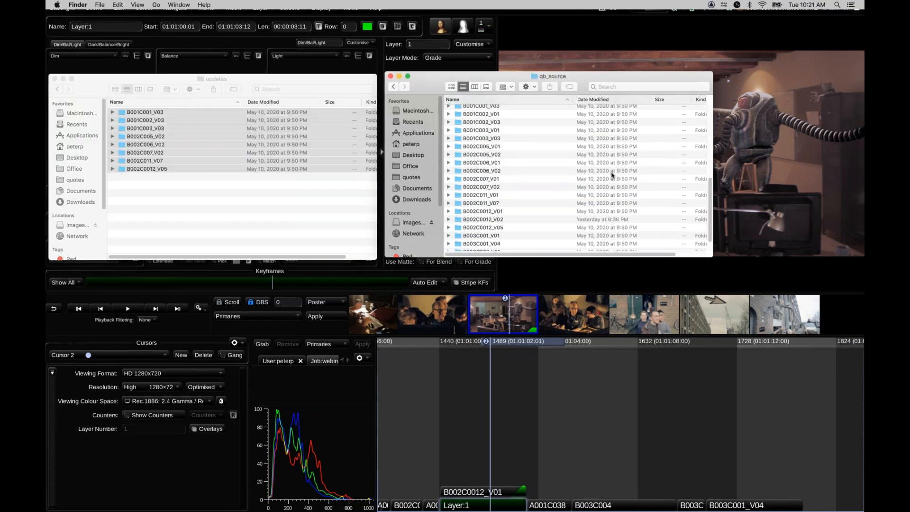
scroll(610, 172, up, 8)
scroll(610, 175, down, 8)
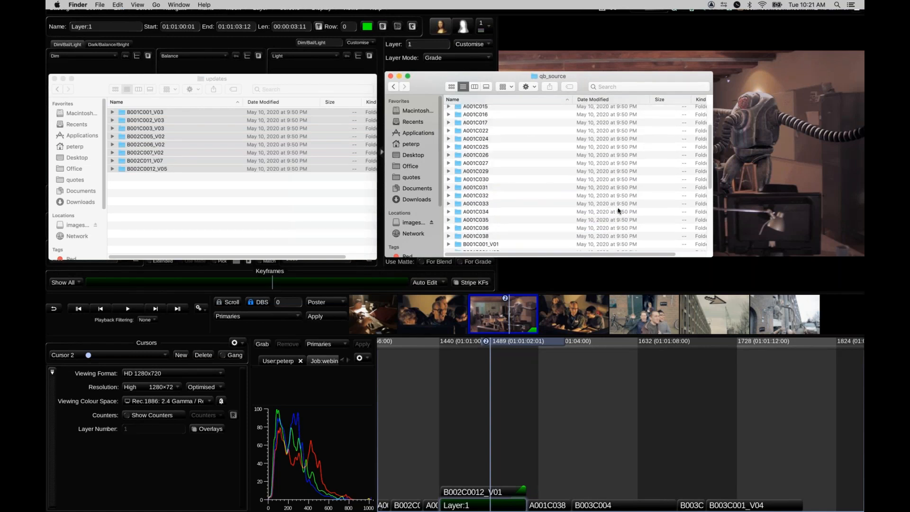
scroll(547, 183, up, 3)
scroll(547, 183, down, 1)
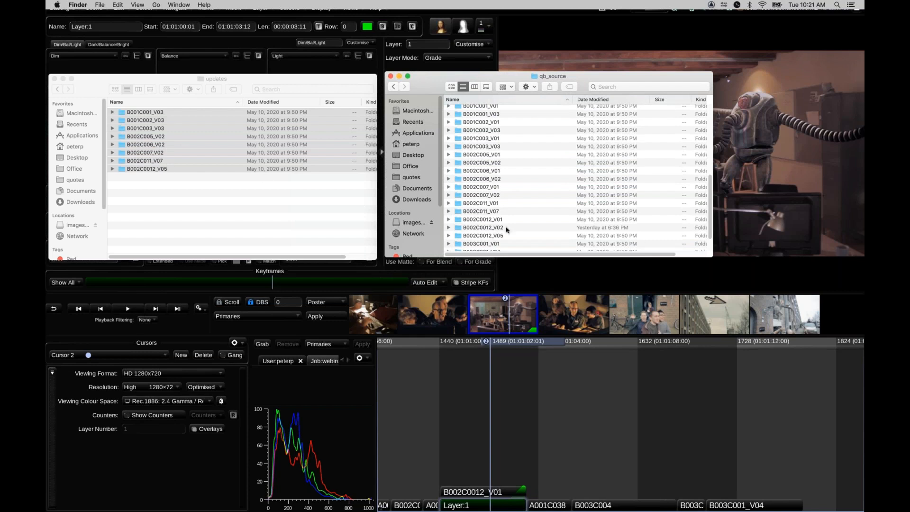
- Return to Baselight, check for new sequence versions, and update the operators to current versions with the Needs Review category
click(524, 374)
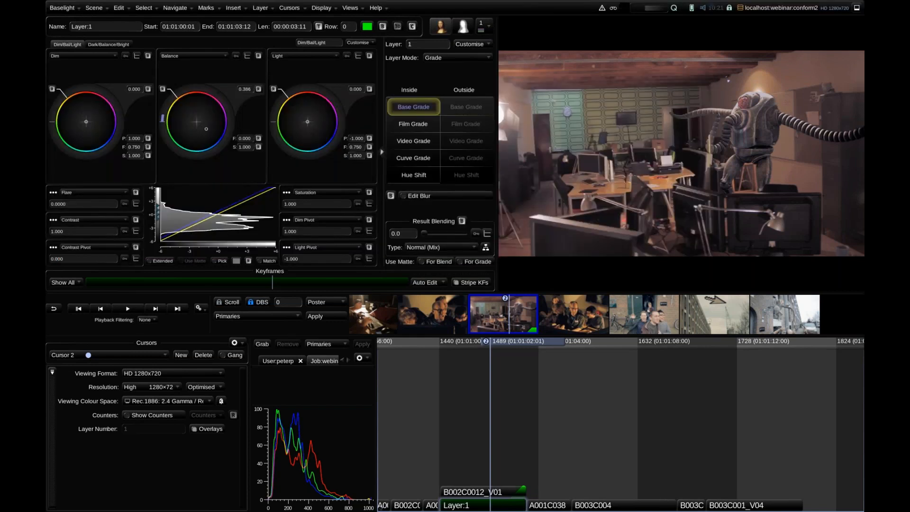
click(93, 7)
click(156, 115)
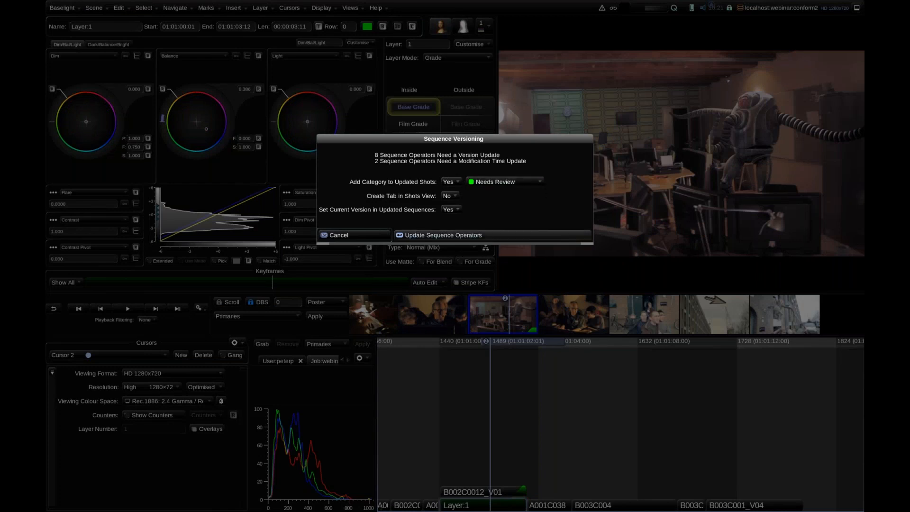
click(564, 234)
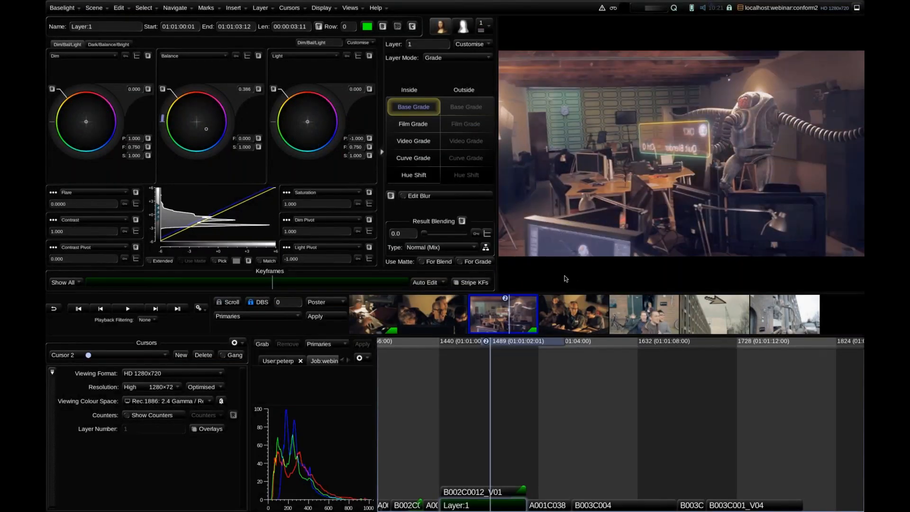
- Compare sequence versions V01, V02 and V05 of the graded shot B002C0012_V01, finish on V05, and reselect the grade layer
click(511, 489)
click(341, 69)
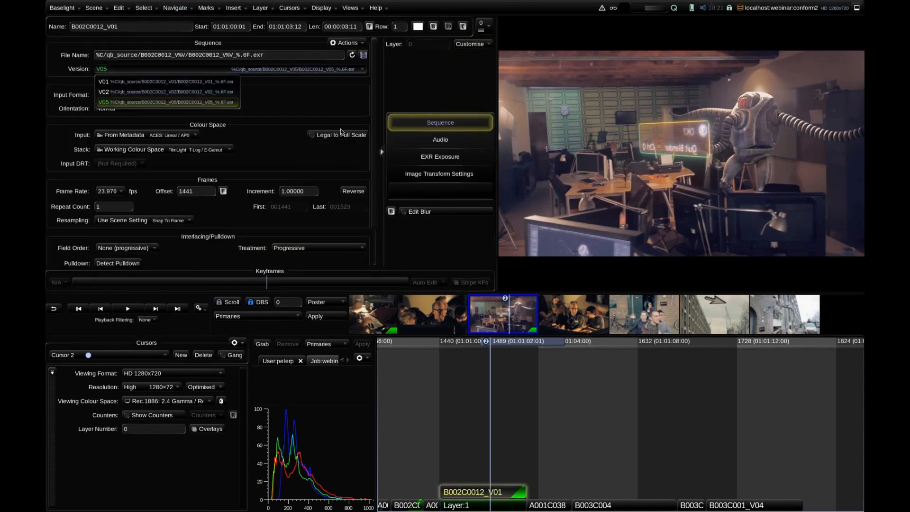
click(690, 135)
click(156, 70)
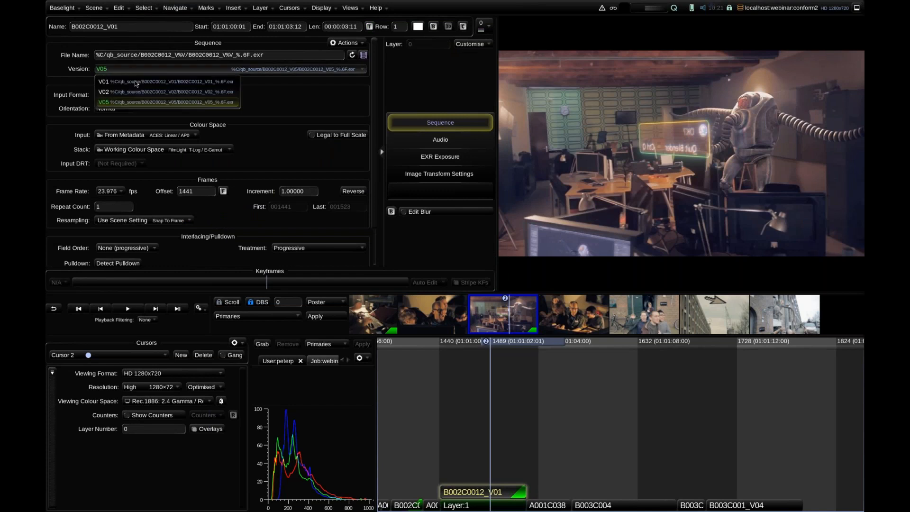
click(129, 83)
click(131, 72)
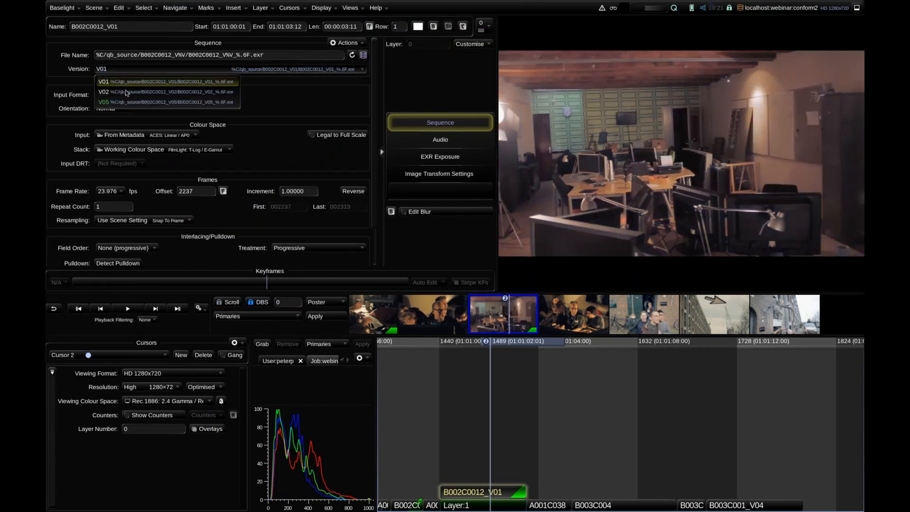
click(127, 92)
click(130, 71)
click(127, 101)
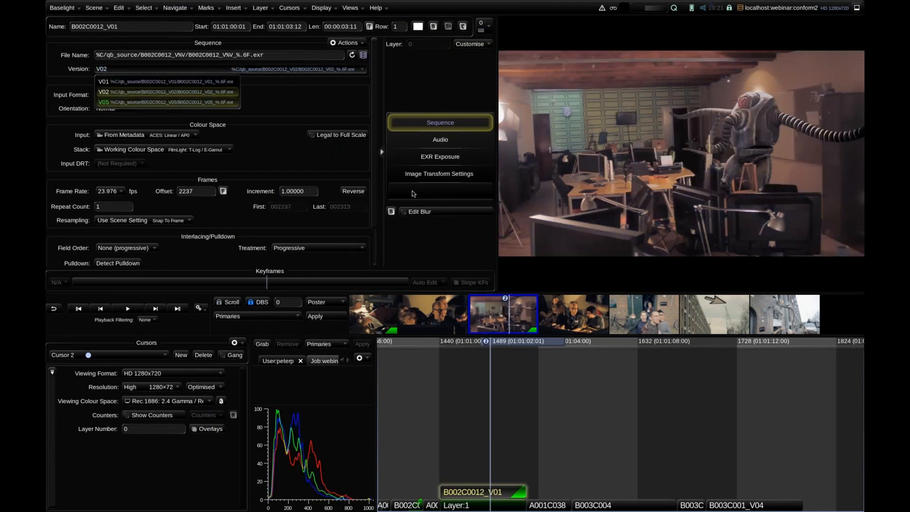
key(Page_Down)
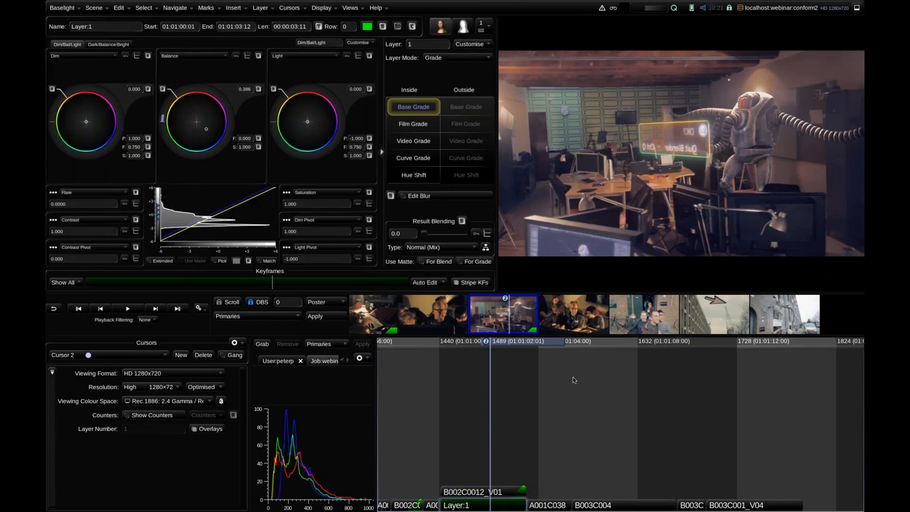
- Go to shot B002C007_V01, compare its sequence versions V01 and V02 finishing on V02, and scrub to frame 1405
key(Page_Up)
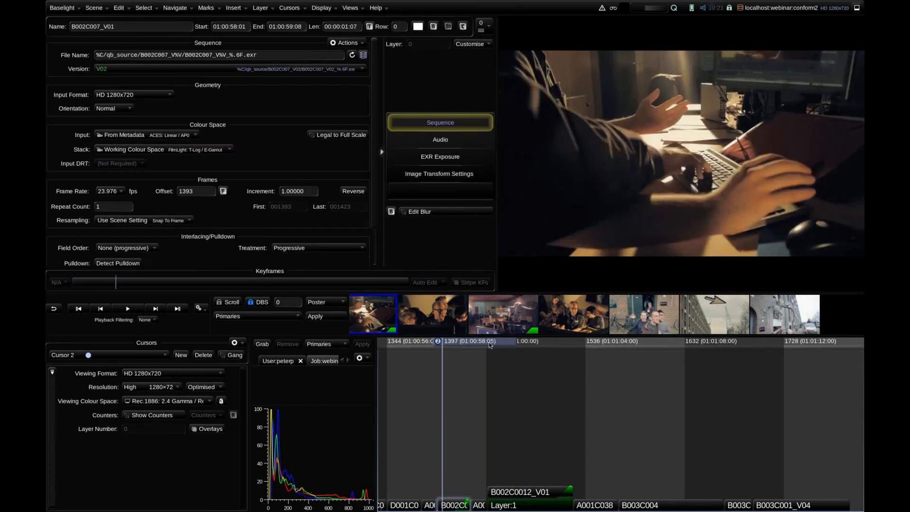
click(125, 69)
click(124, 83)
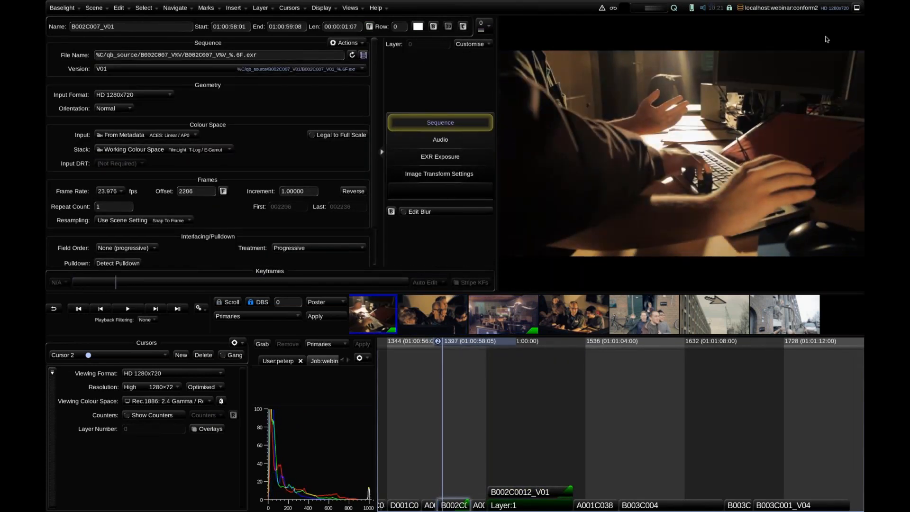
click(150, 70)
click(319, 93)
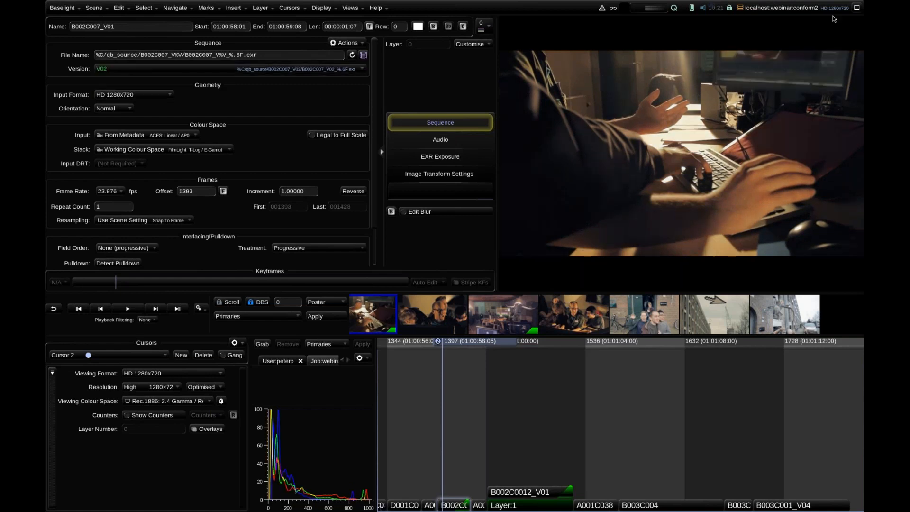
drag(479, 342, 450, 353)
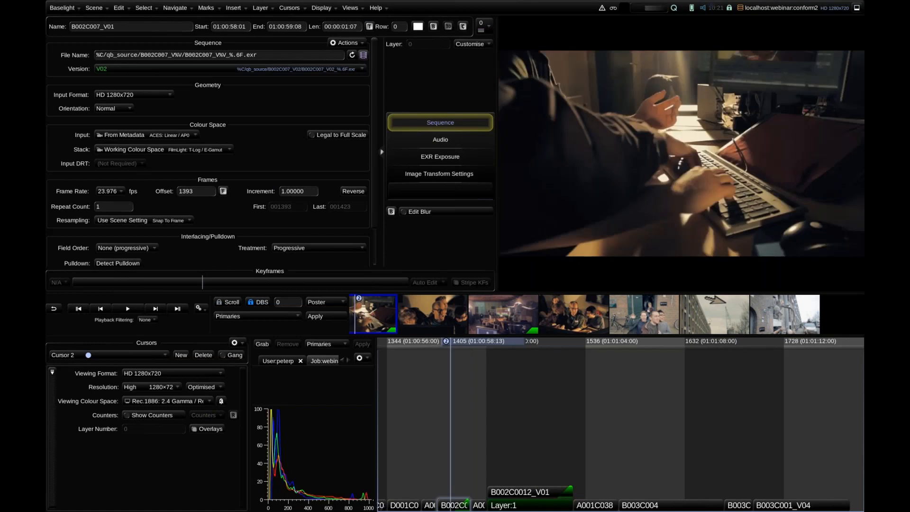
- Open the Shots view to check the events marked with the Needs Review category, and close it again
click(350, 8)
click(350, 8)
key(h)
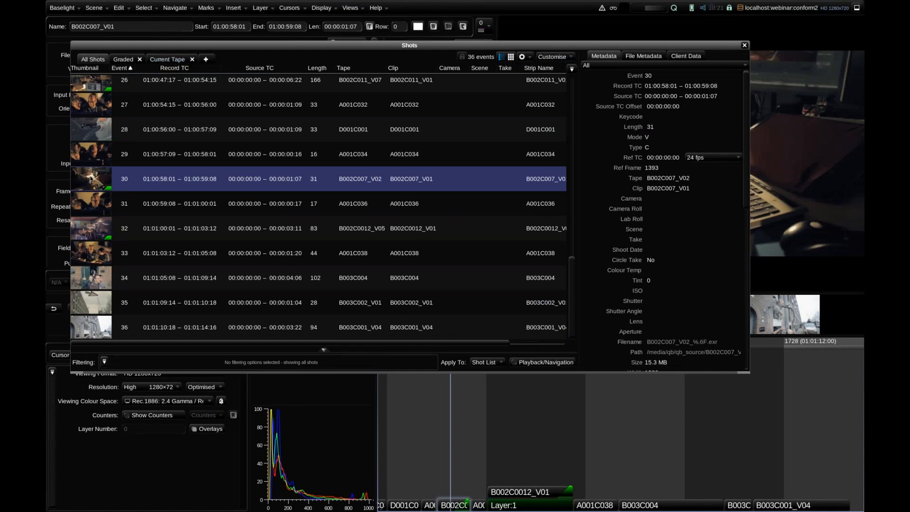
click(745, 46)
- Select all strips in the Needs Review category and toggle marks for the selected strips
drag(579, 363, 629, 372)
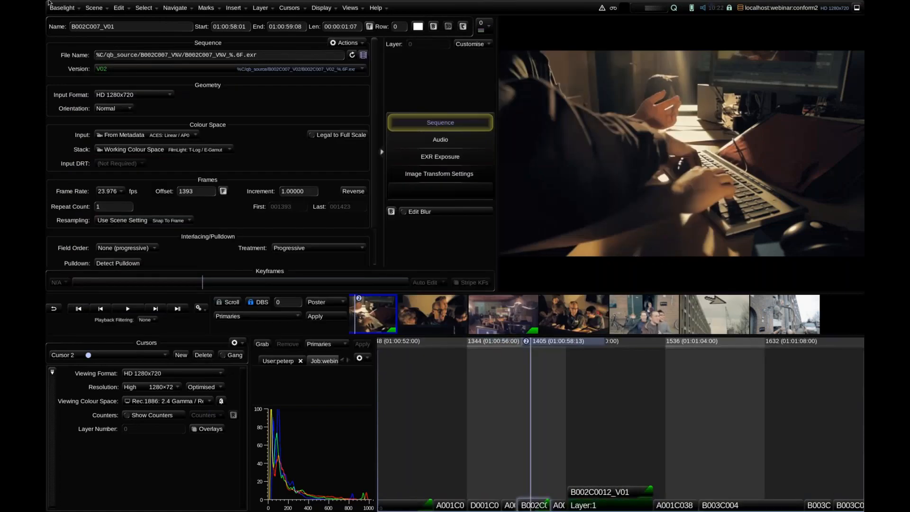
click(94, 8)
click(116, 8)
click(142, 8)
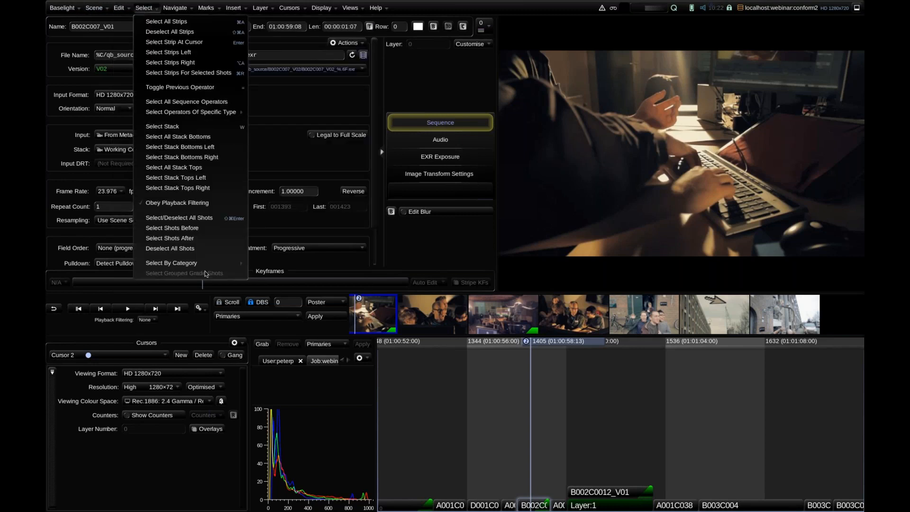
mouse_move(199, 263)
click(297, 278)
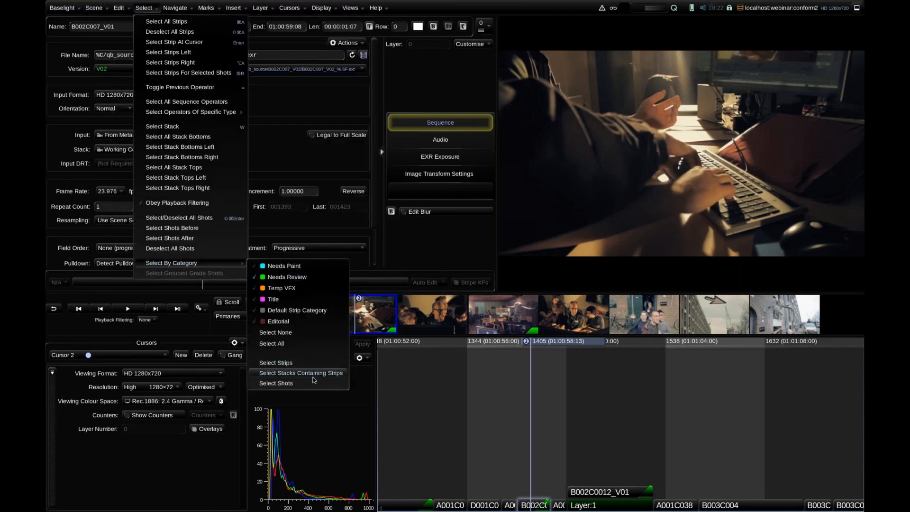
click(313, 363)
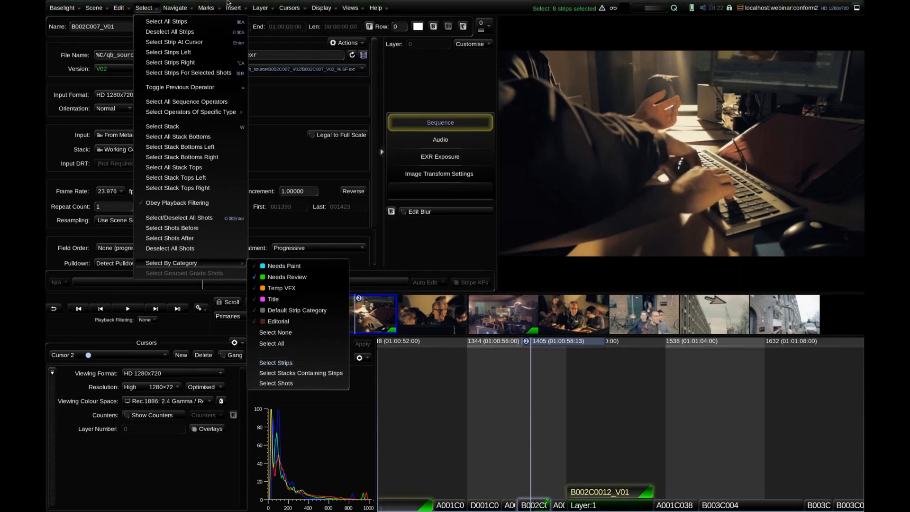
mouse_move(212, 8)
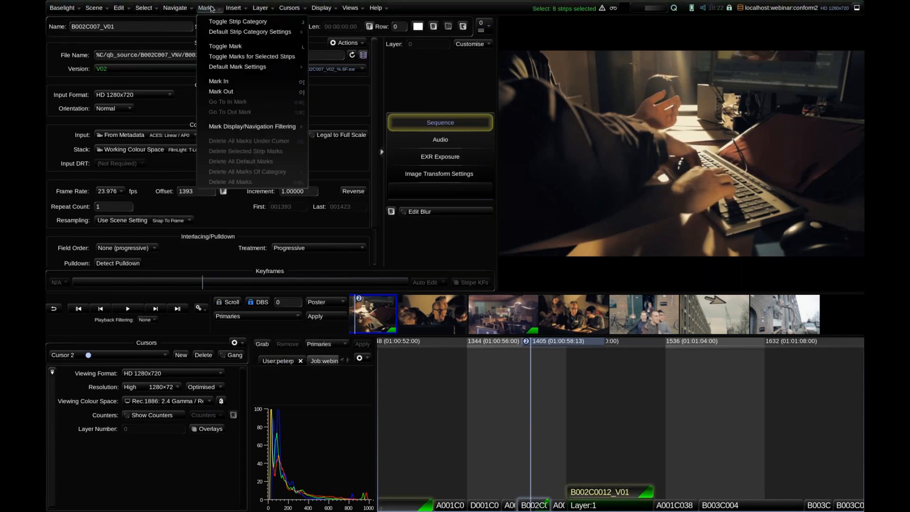
click(244, 58)
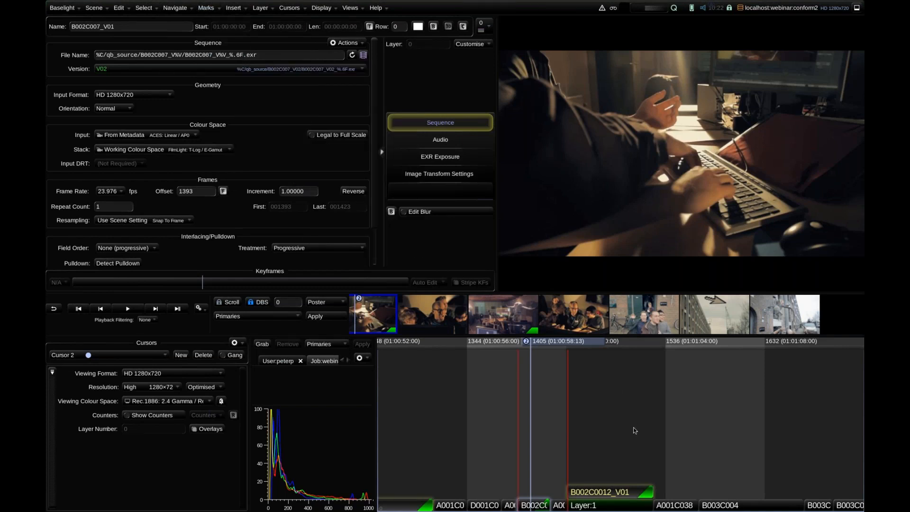
- Remove the Needs Review category from the 8 selected strips and deselect them
right_click(616, 455)
mouse_move(676, 494)
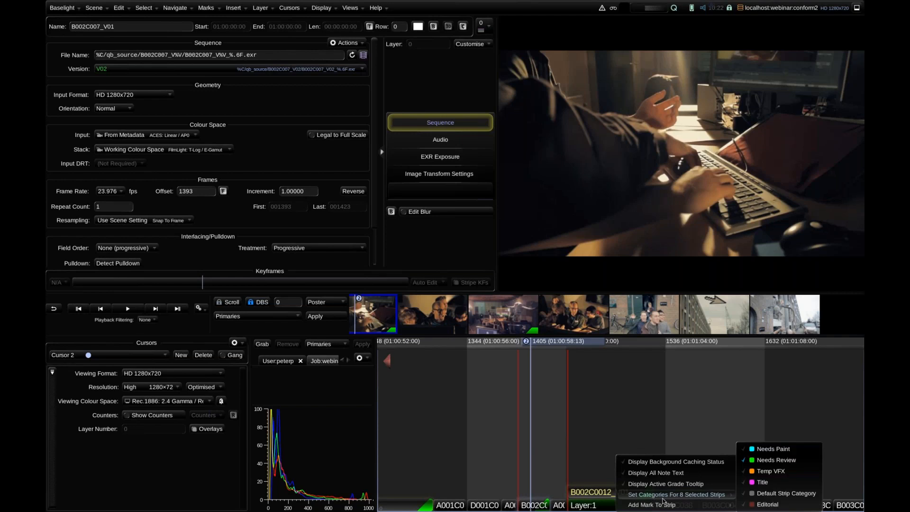
click(776, 460)
click(562, 464)
click(624, 433)
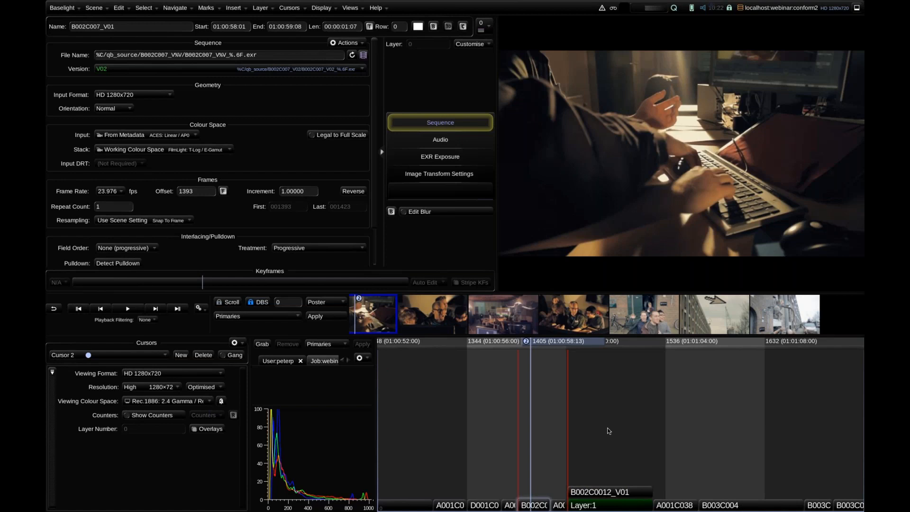
- Jump back through the marked shots to B002C005_V01 and check its available sequence versions
key(shift+Left)
key(shift+Left)
key(shift+Left)
key(shift+Left)
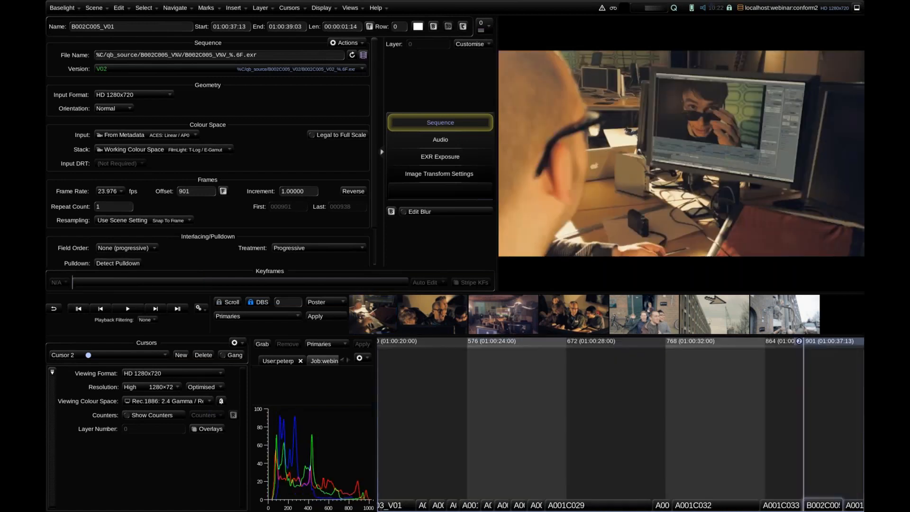
click(111, 74)
click(112, 79)
click(113, 74)
click(162, 92)
- Jump forward to shot B002C006_V01, and continue through the timeline to shot B002C007_V01
key(shift+Right)
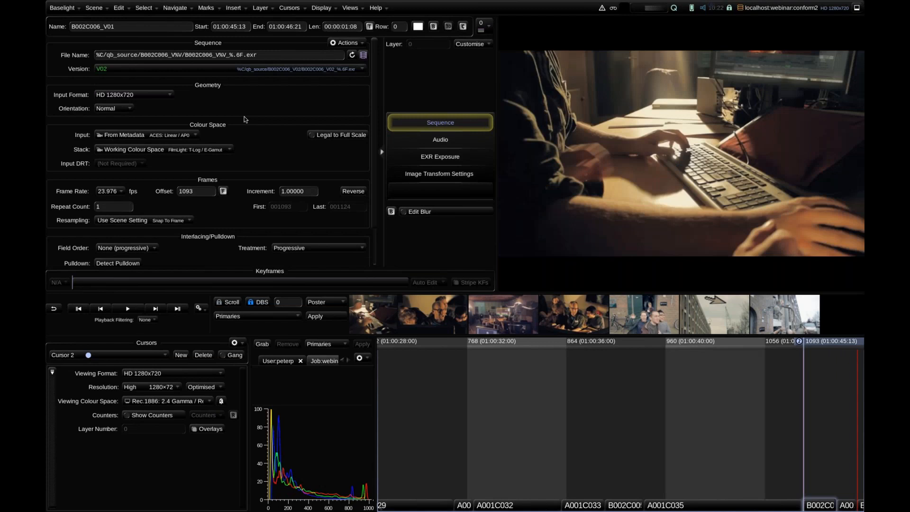
key(Down)
key(Down)
key(Down)
key(Down)
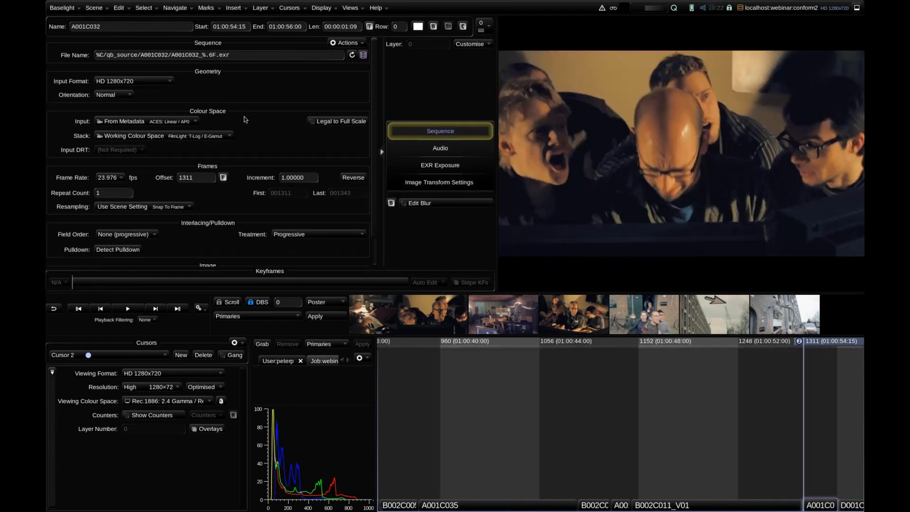
key(Down)
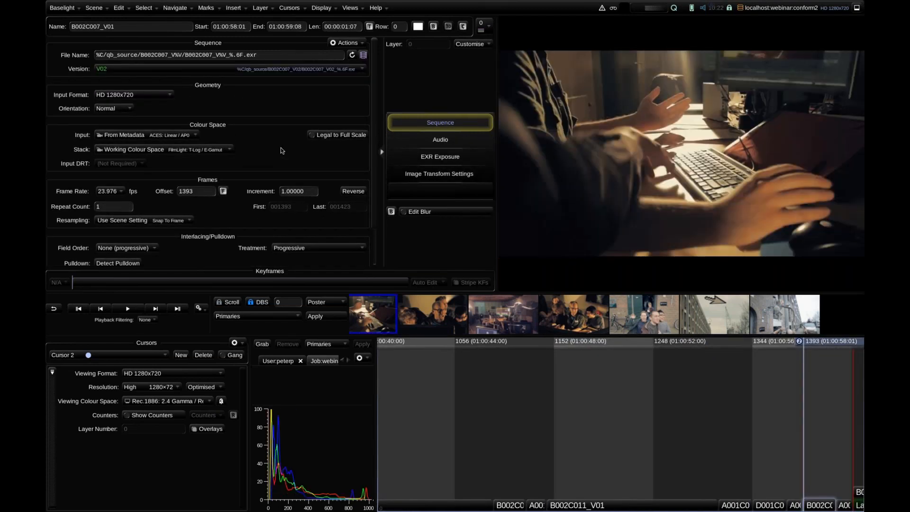
key(Down)
key(Up)
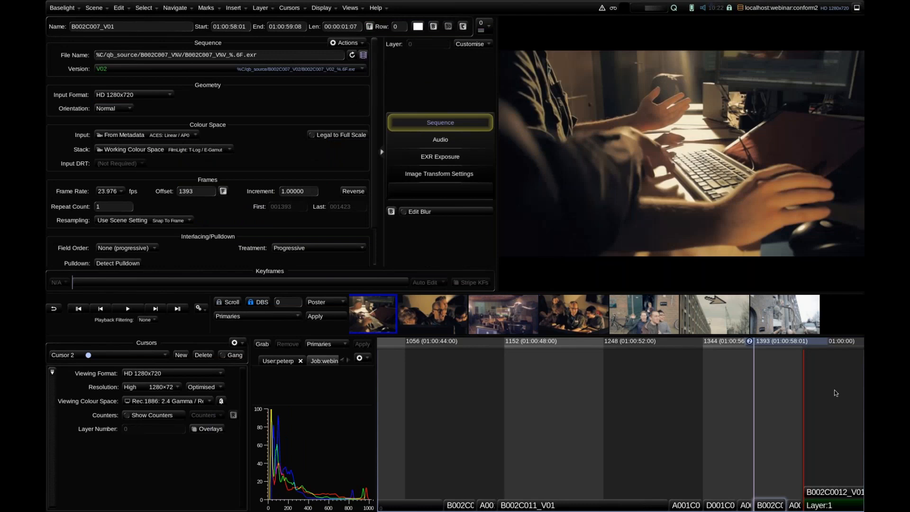
- Go to shot B002C0012_V01, select its sequence strip above Layer 1, and move through it to frame 1490
scroll(711, 372, right, 3)
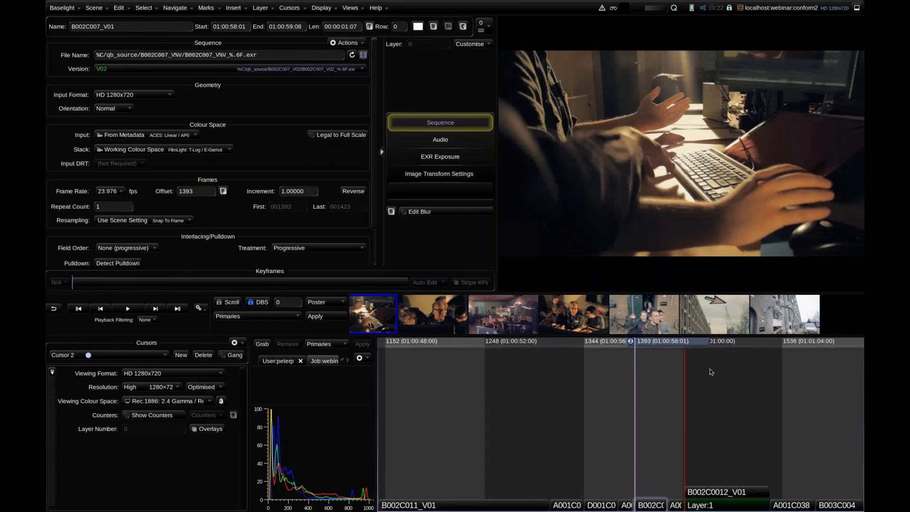
key(Down)
key(Down)
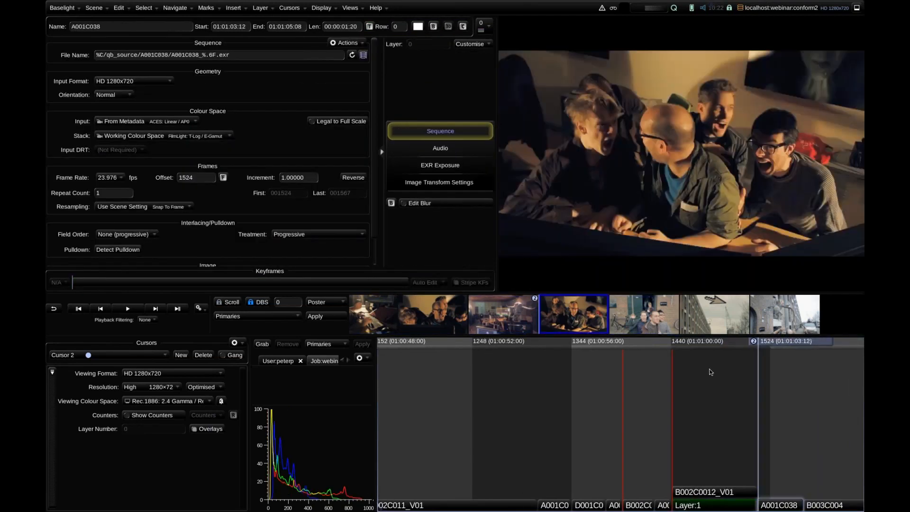
key(Up)
click(711, 493)
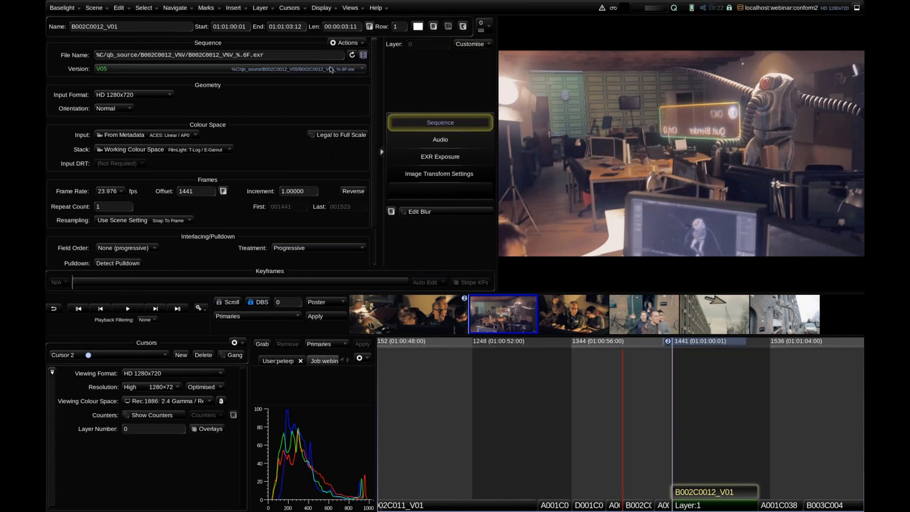
key(space)
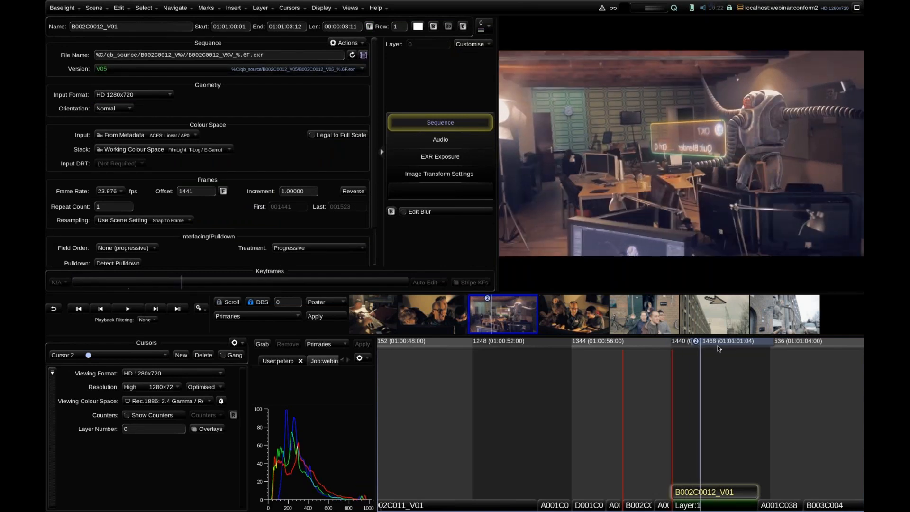
drag(742, 354, 668, 357)
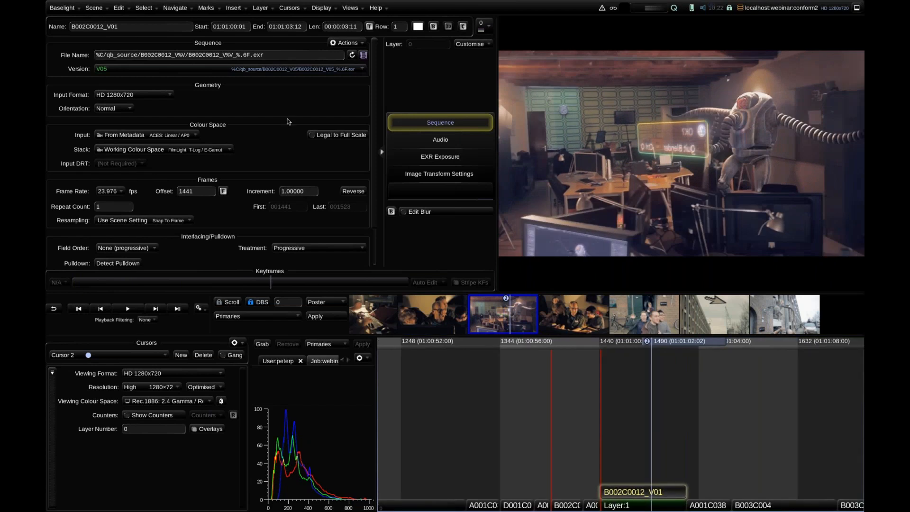
- Switch the selected sequence to version V02 for comparison and back to V05
click(269, 71)
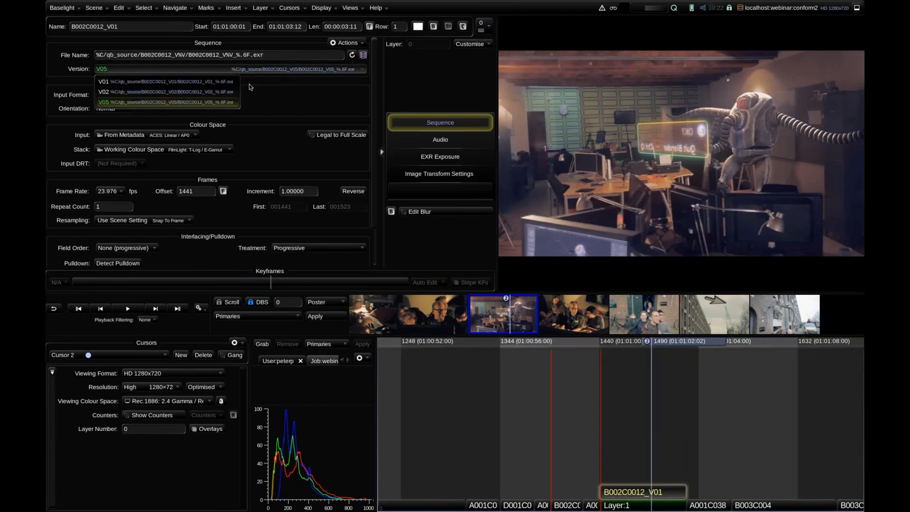
click(285, 93)
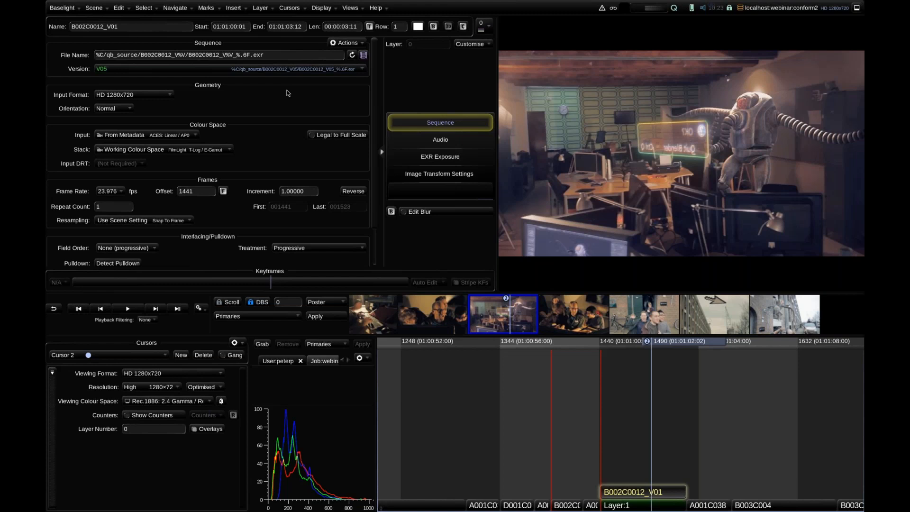
click(201, 70)
click(165, 91)
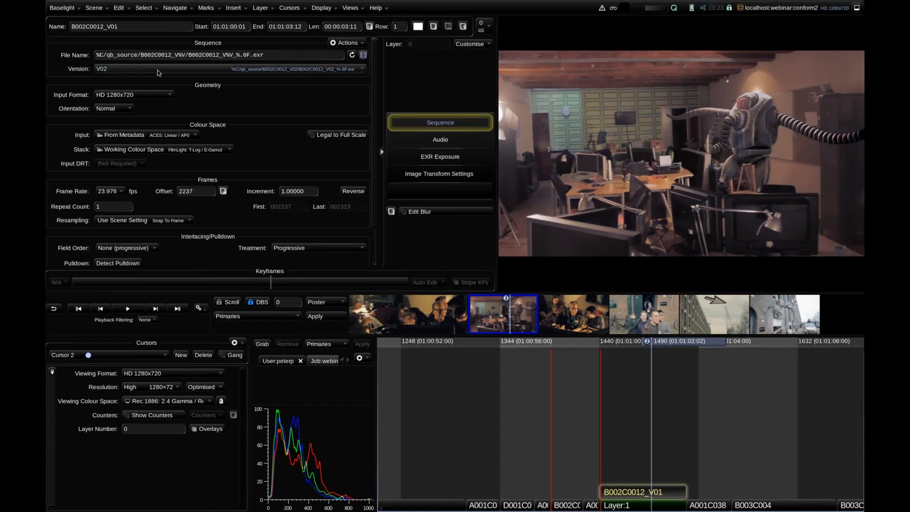
click(158, 69)
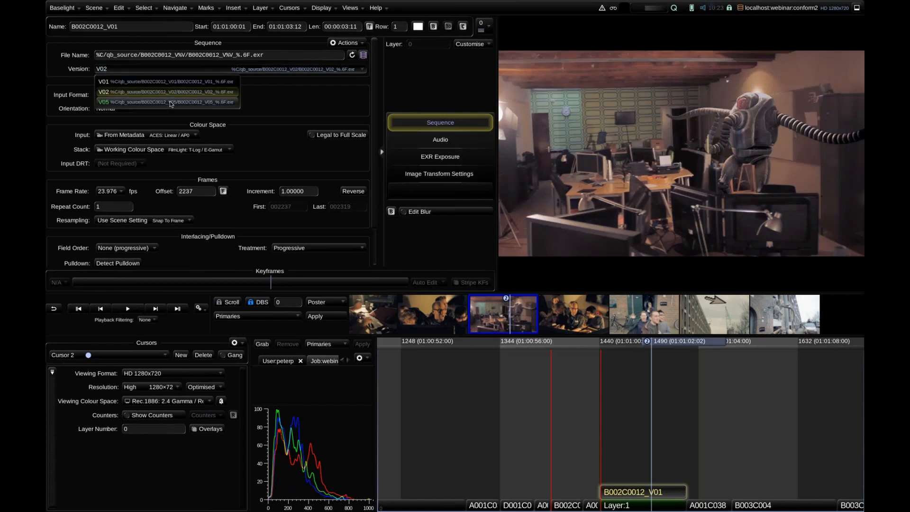
click(171, 103)
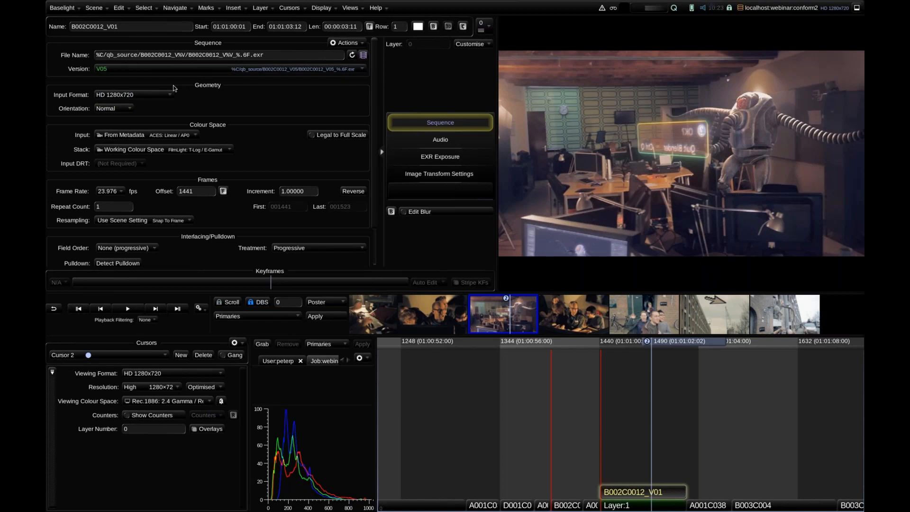
- Compare versions V02 and V01 of the sequence, scrubbing V01 to frame 1469, and finish on V05
click(173, 69)
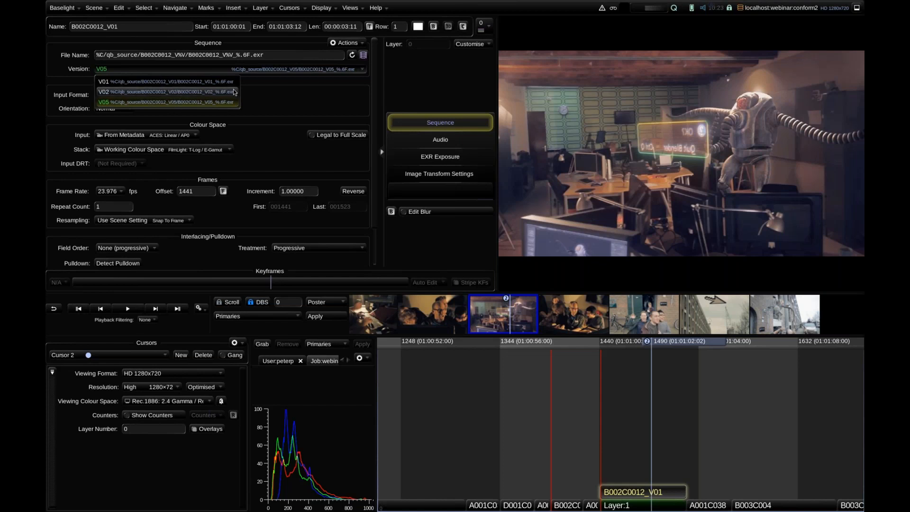
click(171, 97)
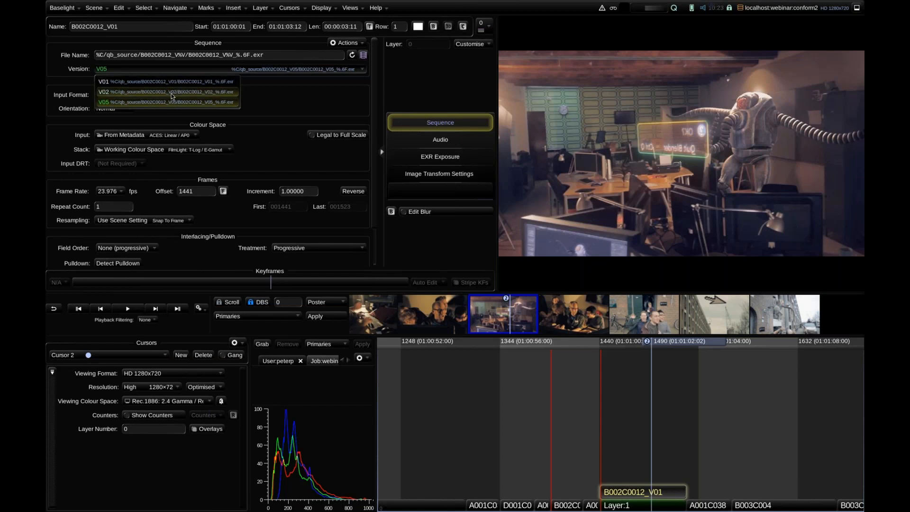
click(157, 69)
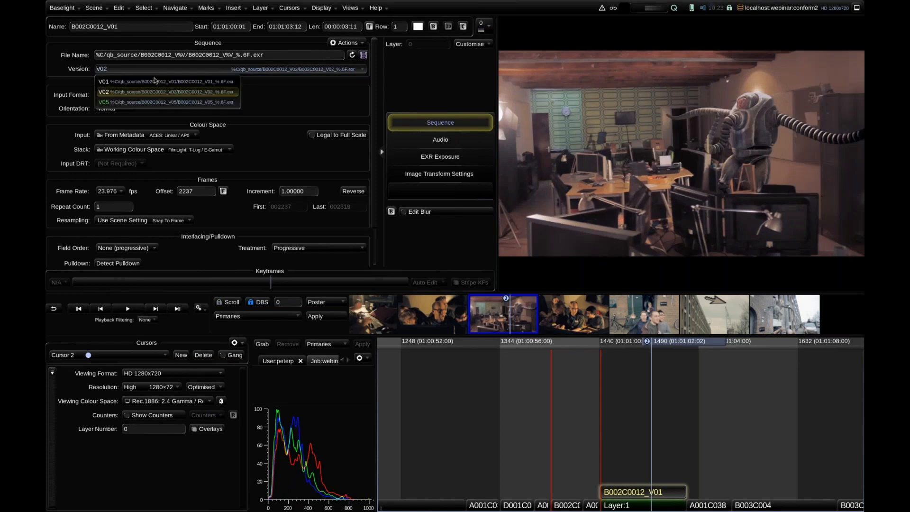
click(161, 80)
drag(687, 340, 617, 345)
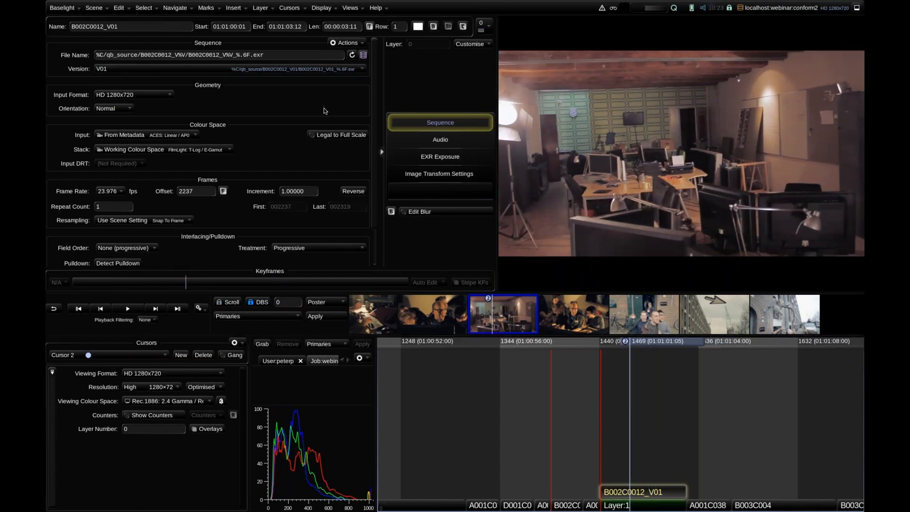
click(127, 71)
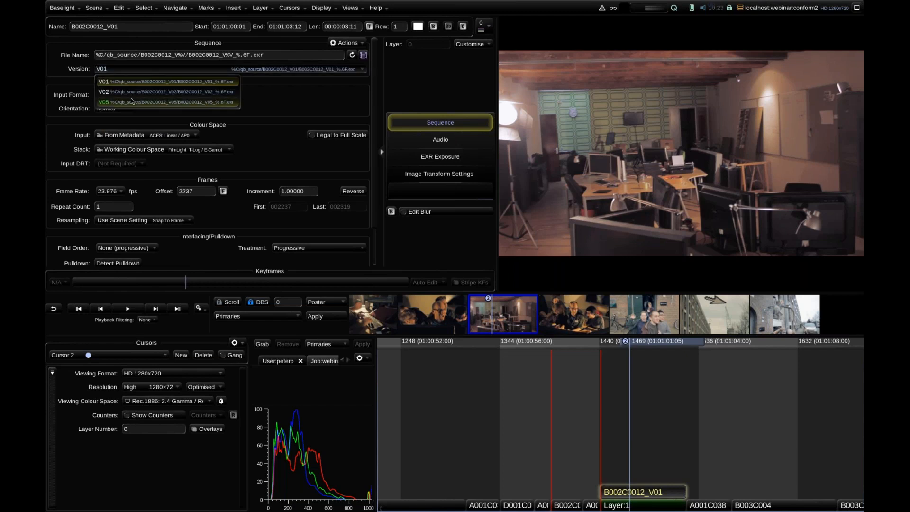
click(104, 102)
click(123, 69)
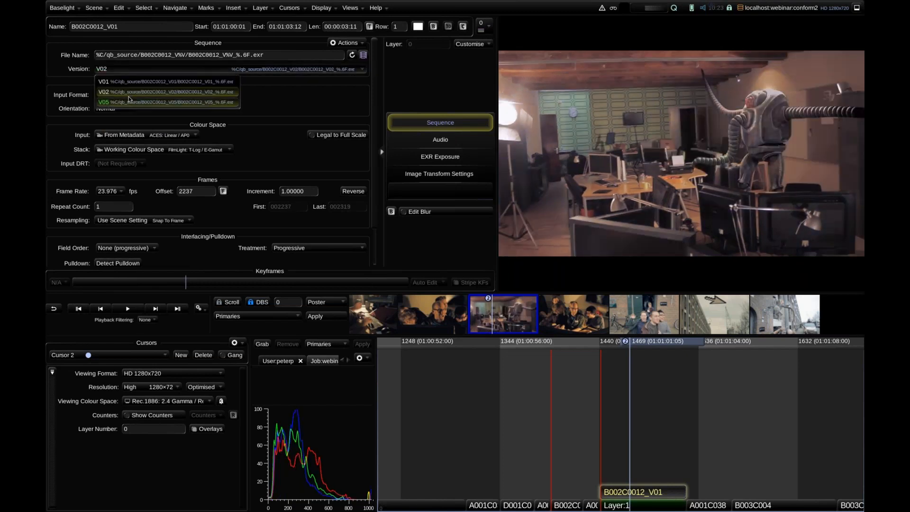
click(109, 102)
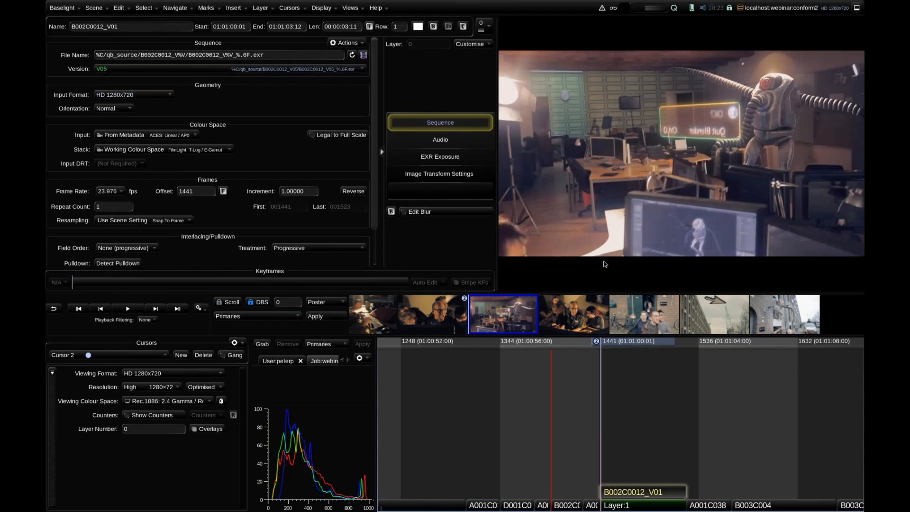
- Scrub shot B002C0012_V01 to frame 1466 and compare version V02 with V05 there, finishing on V05
drag(606, 347, 626, 348)
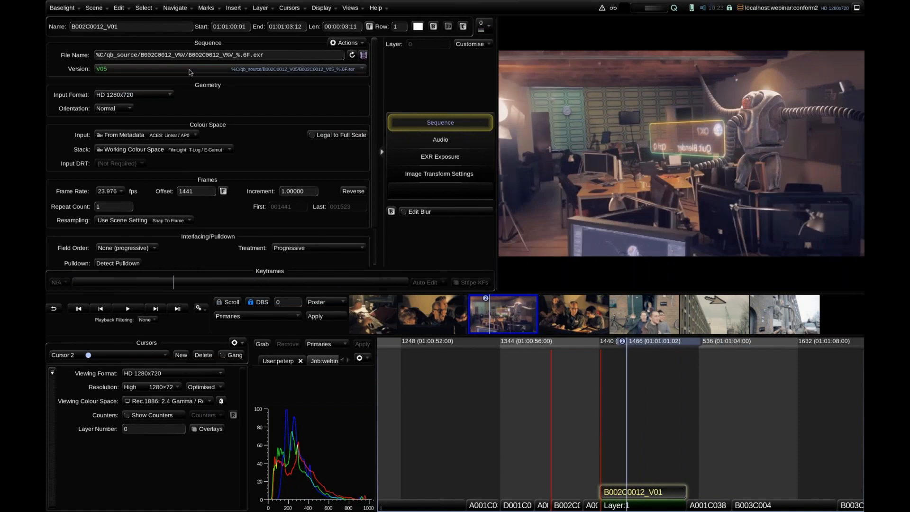
click(187, 70)
click(169, 91)
click(194, 69)
click(202, 102)
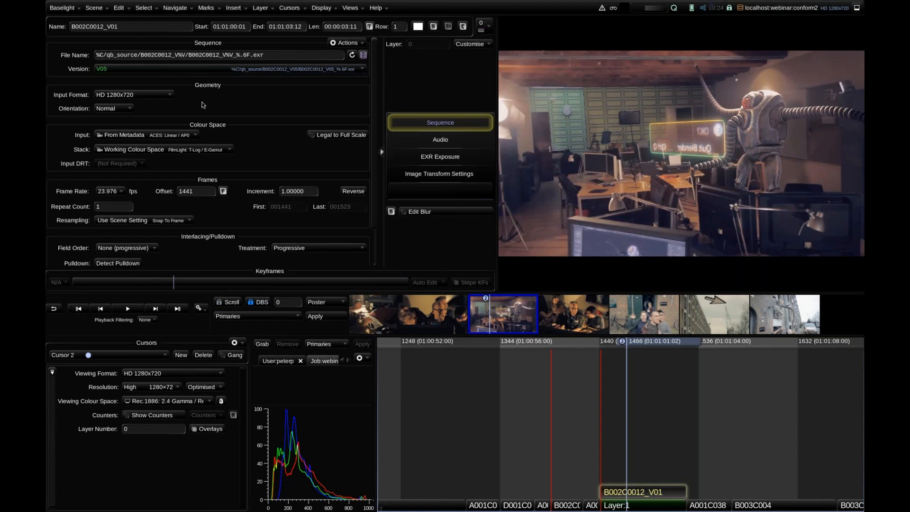
- Switch to Firefox and examine the feeds and version definitions in the open clip file B002C012.clip
key(super+Tab)
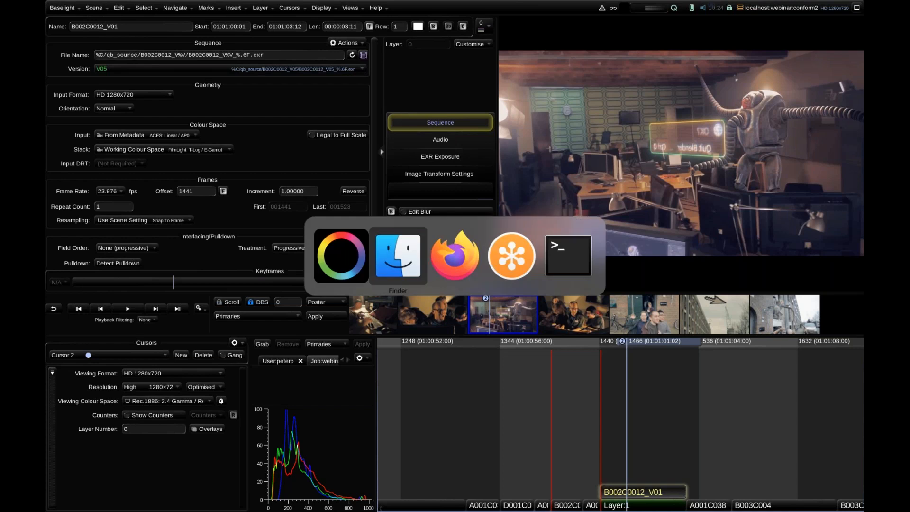
key(super+Tab)
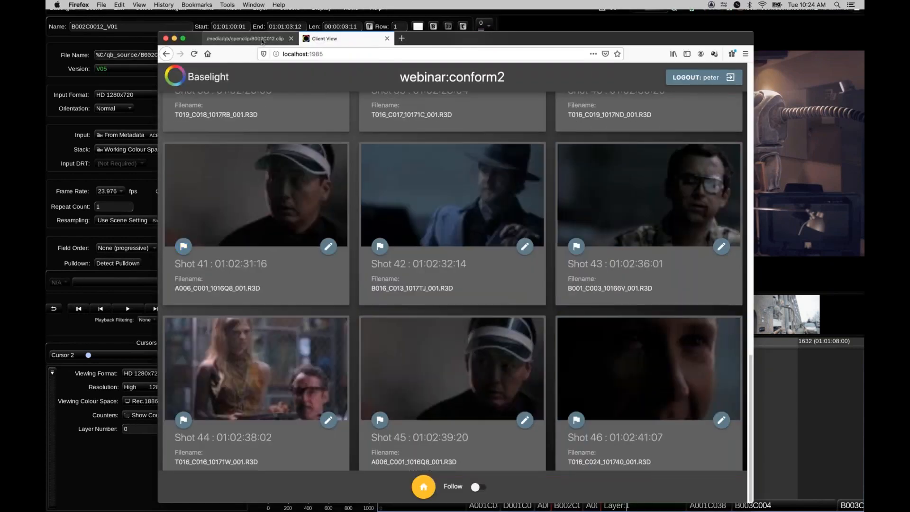
click(262, 42)
drag(282, 80, 344, 202)
click(380, 282)
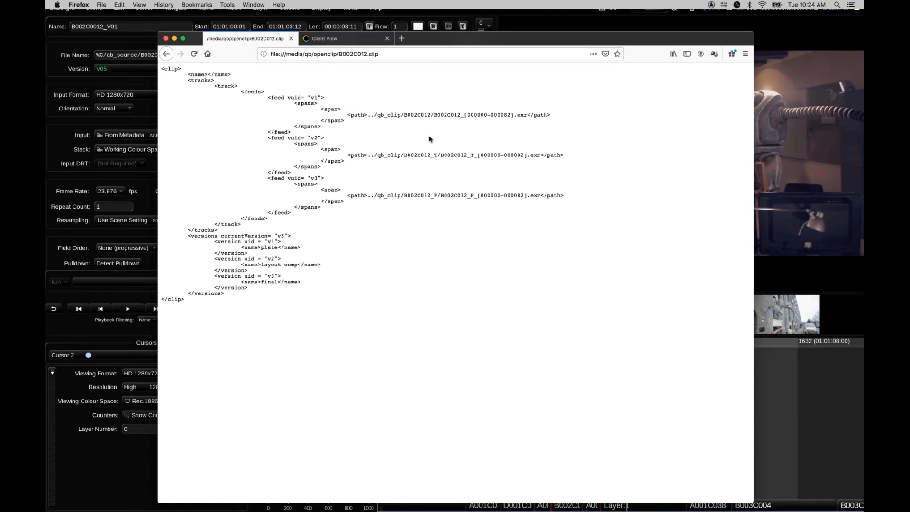
- Examine the image sequence paths of the v1, v2 and v3 feeds and the current version definition in B002C012.clip
drag(448, 105, 549, 108)
click(500, 96)
drag(368, 115, 527, 116)
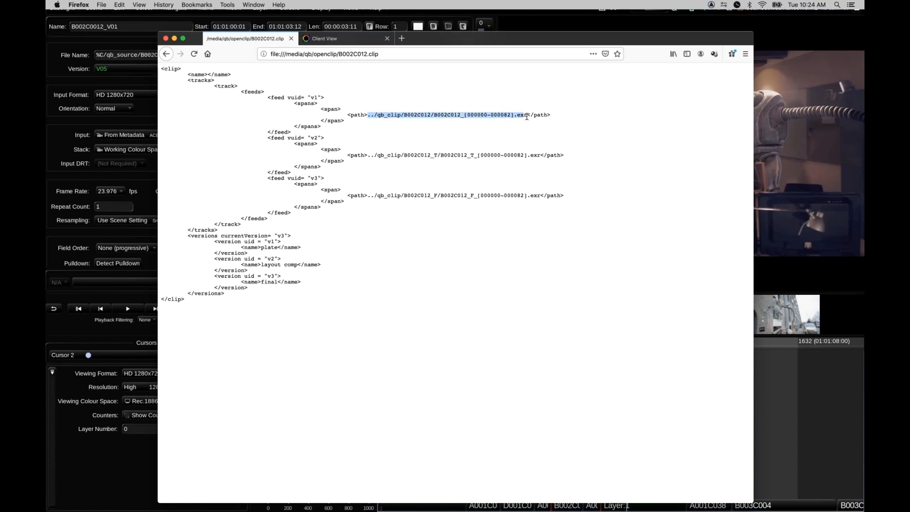
click(527, 116)
drag(289, 236, 222, 234)
click(221, 234)
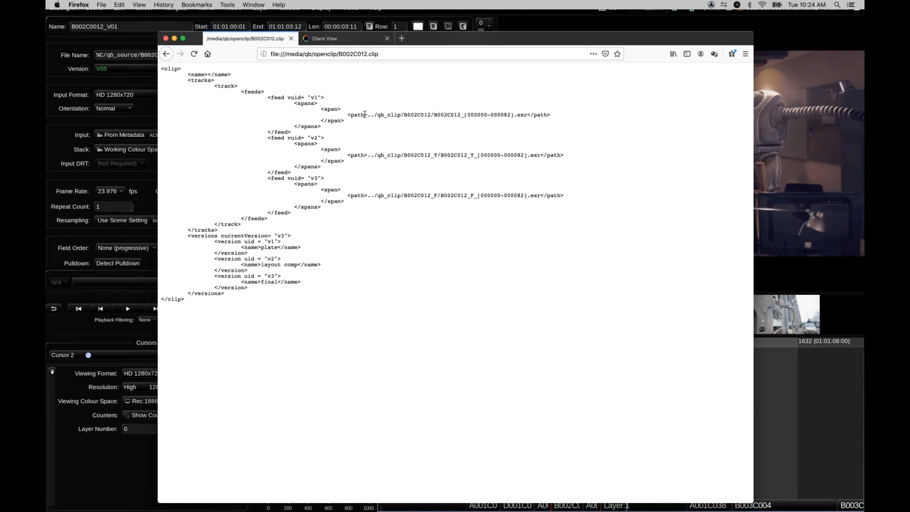
drag(367, 115, 428, 115)
click(426, 116)
drag(383, 115, 459, 116)
click(390, 163)
drag(387, 156, 480, 156)
click(403, 199)
drag(403, 202, 462, 192)
click(463, 192)
- Examine the overall structure of the open clip file, from its tracks and feeds to its versions block
drag(243, 69, 374, 318)
click(373, 315)
drag(394, 150, 494, 195)
click(441, 202)
drag(238, 231, 276, 236)
click(279, 237)
- Switch to Baselight, delete all strips from the timeline and return to its start
click(94, 293)
key(Down)
key(ctrl+a)
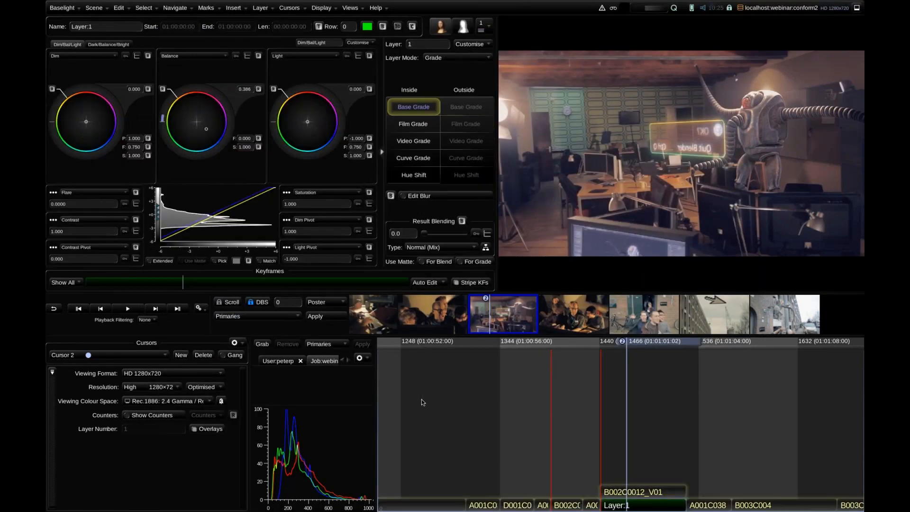
key(Delete)
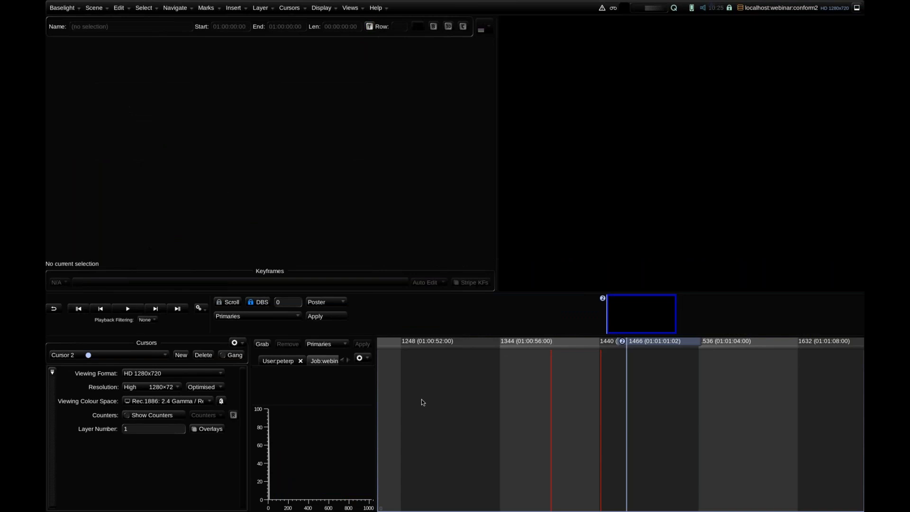
key(Home)
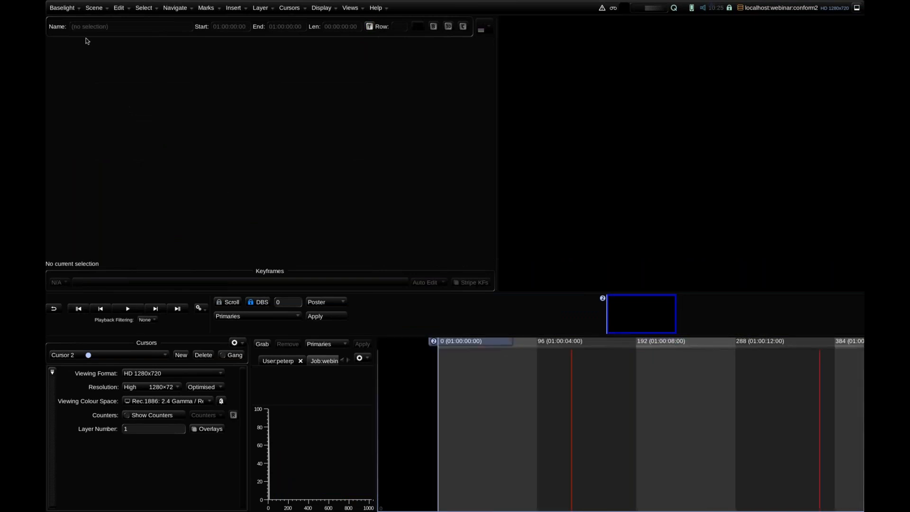
- Set up a new conform from qb_clips.edl with /media/qb/qb_clip as the media directory
click(94, 8)
click(107, 31)
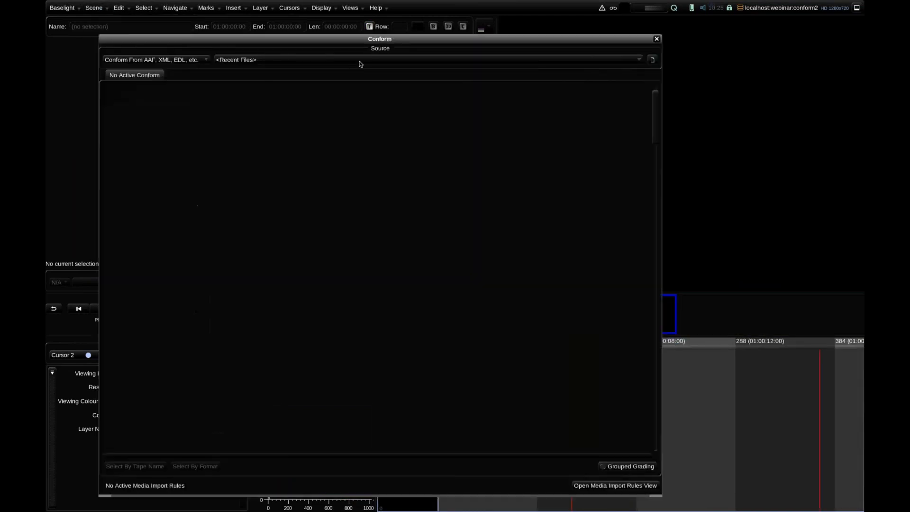
click(653, 59)
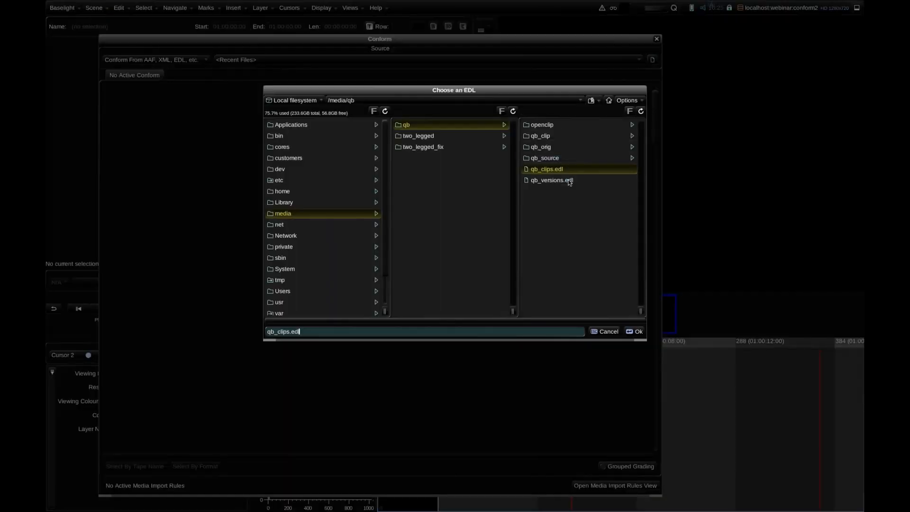
double_click(565, 171)
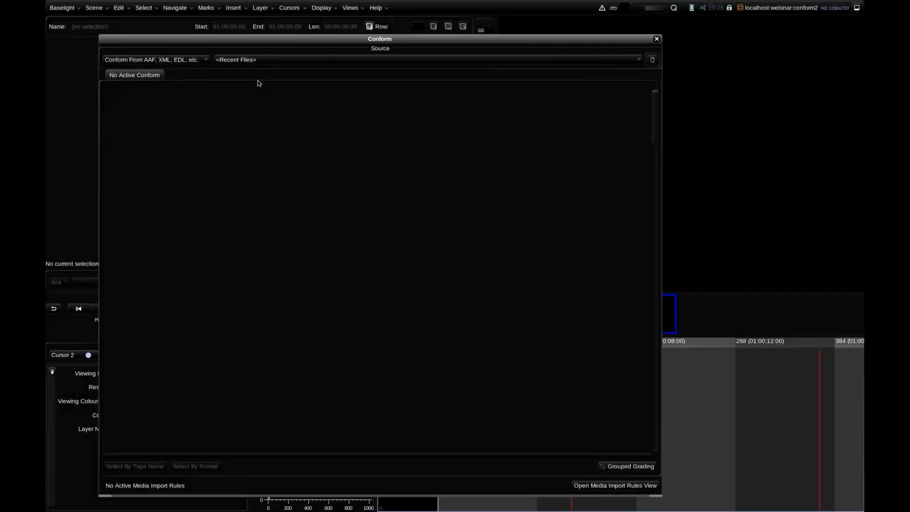
click(211, 85)
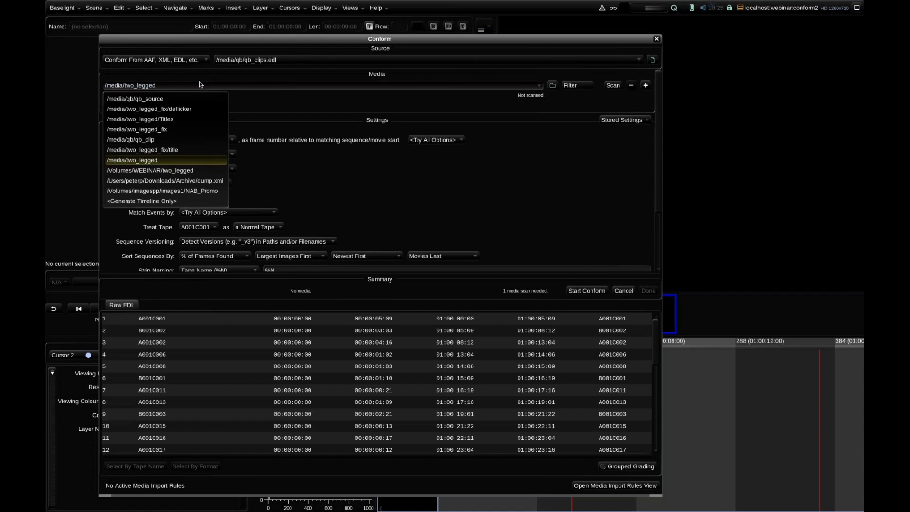
click(179, 140)
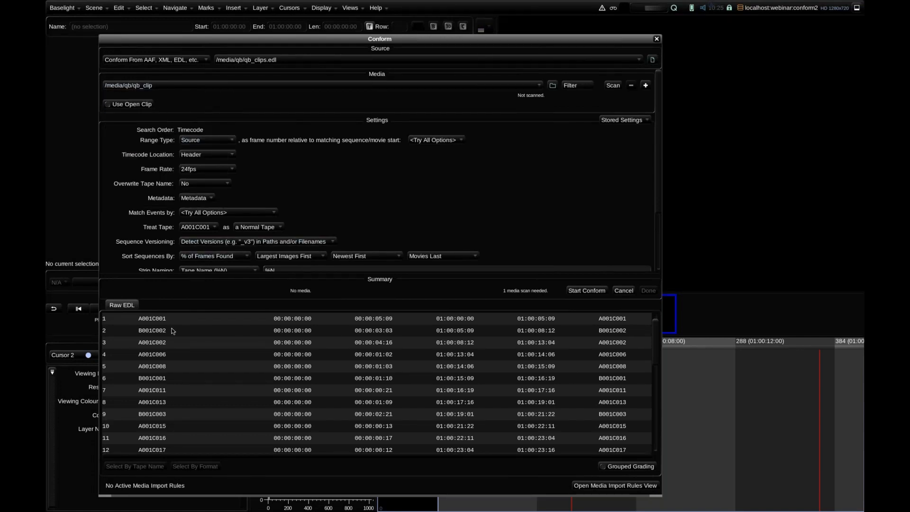
- Review the raw EDL events, and enable open clip use with /media/qb/openclip as the open clip directory
scroll(173, 332, down, 10)
scroll(172, 428, down, 3)
scroll(170, 436, up, 8)
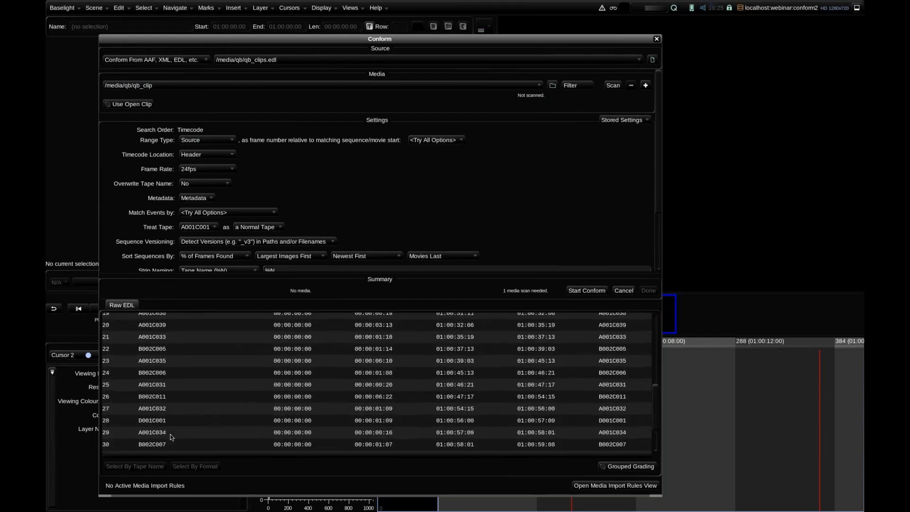
scroll(176, 377, down, 4)
scroll(175, 376, up, 5)
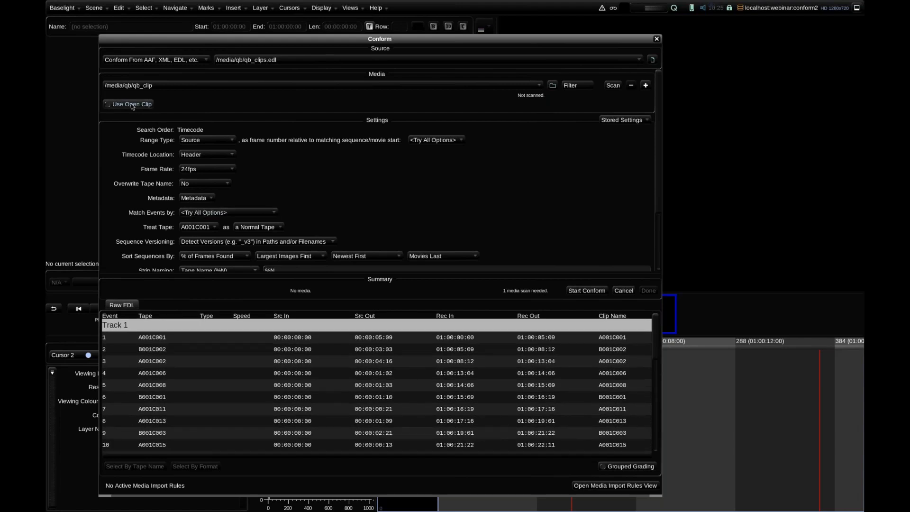
click(129, 101)
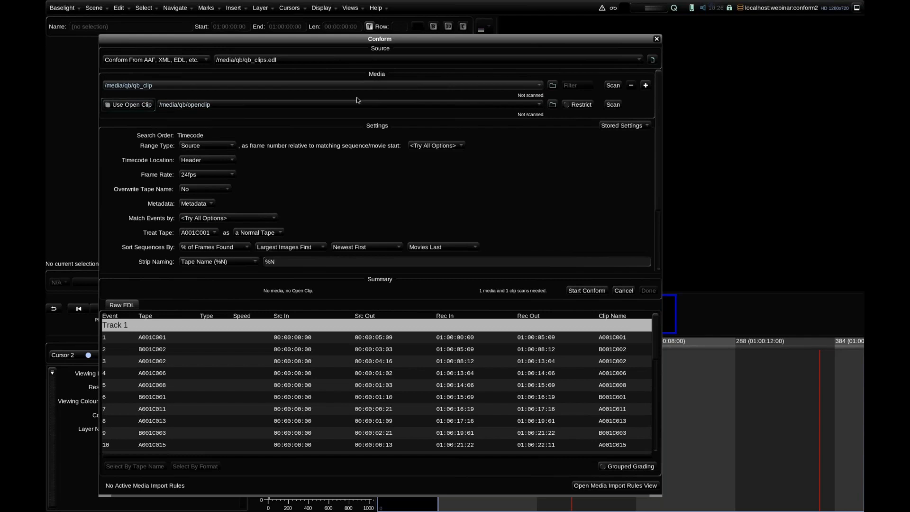
click(553, 104)
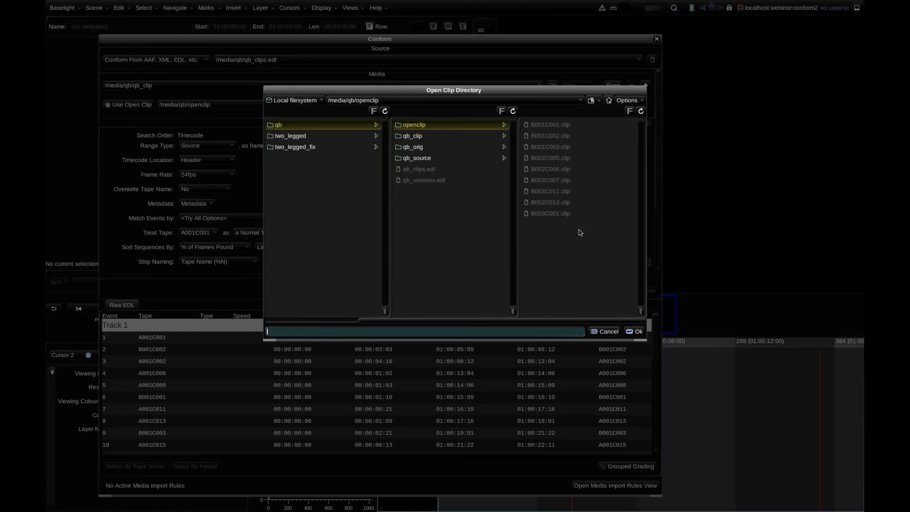
click(636, 332)
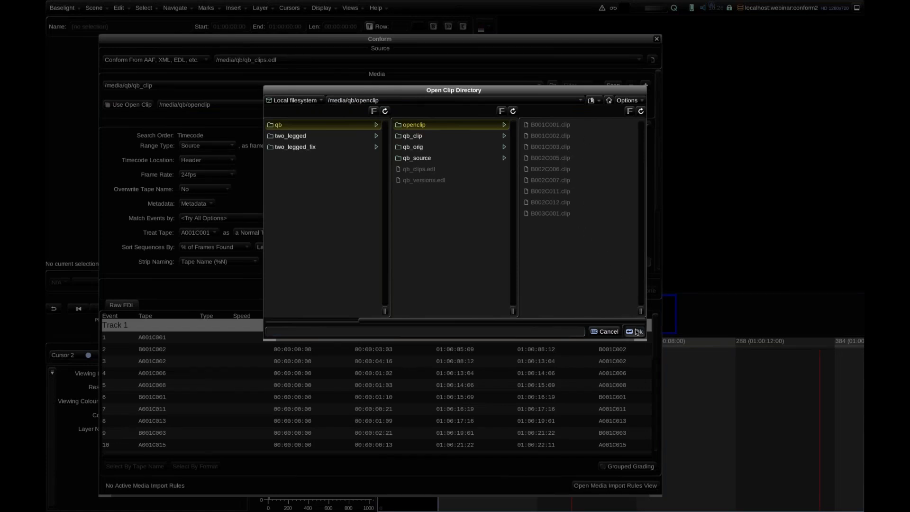
- Toggle the open clip Restrict option on and back off, and start the conform
click(580, 104)
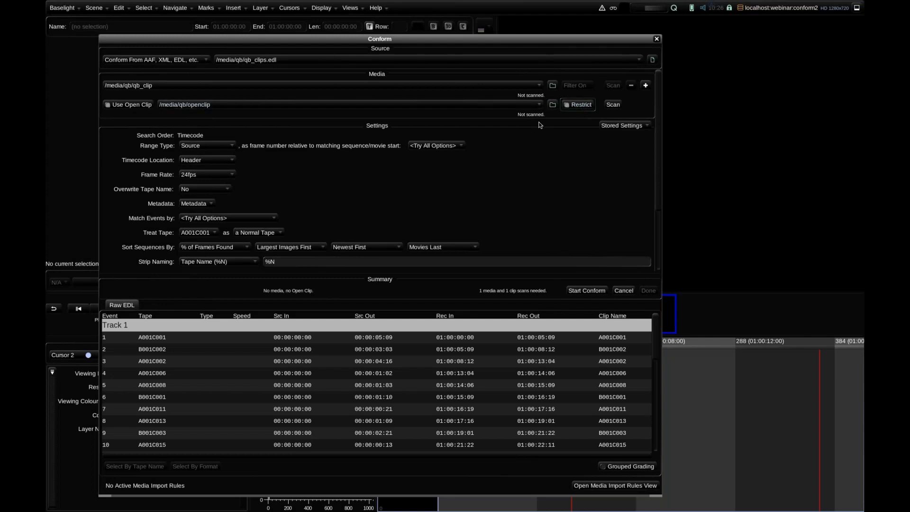
click(584, 105)
click(598, 287)
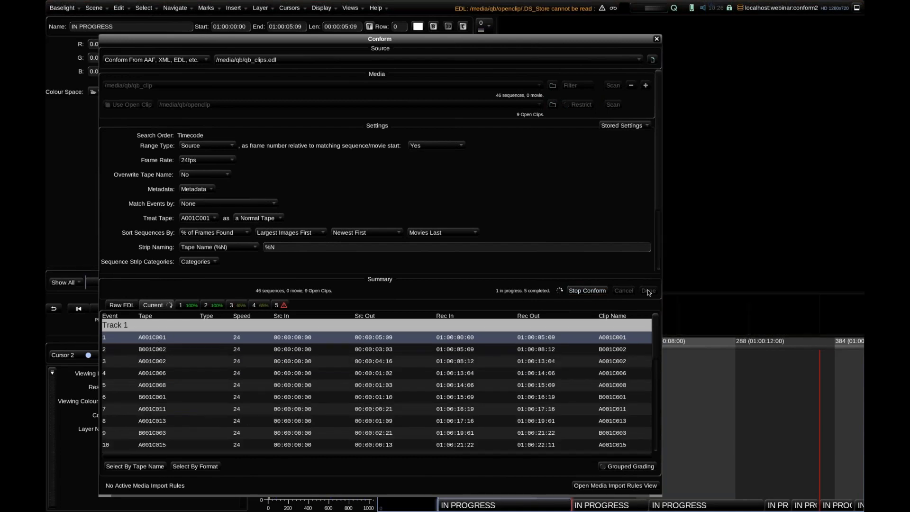
- Close the Conform window and go to the last shot of the timeline, B003C001
click(657, 38)
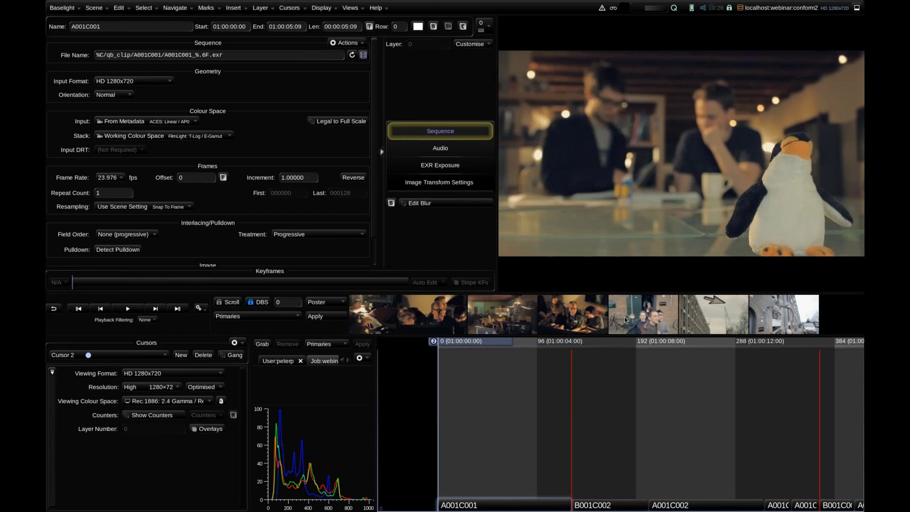
key(End)
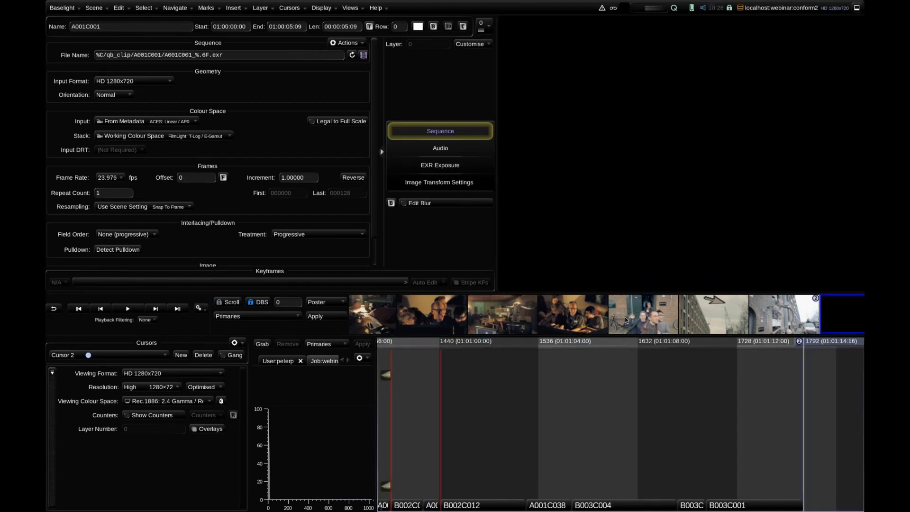
key(Up)
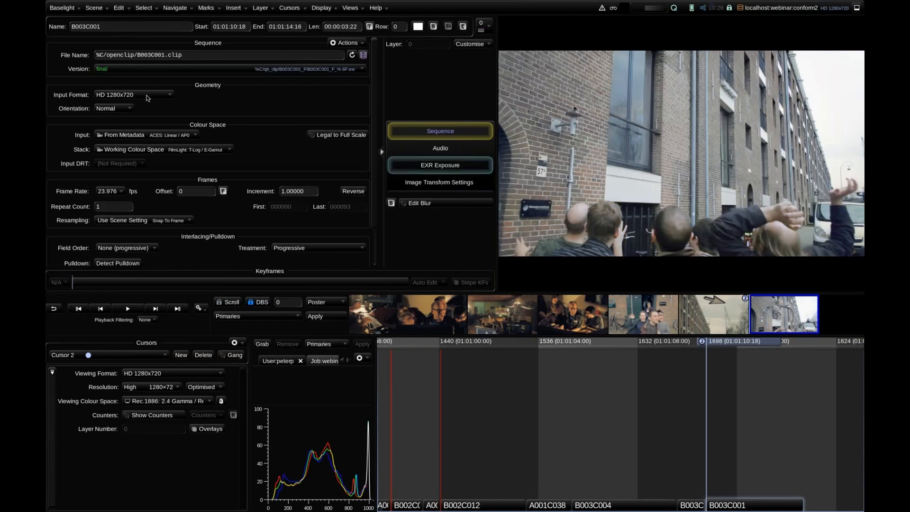
- Compare the plate and final versions of shot B003C001, leaving it on the final version
click(133, 70)
click(131, 81)
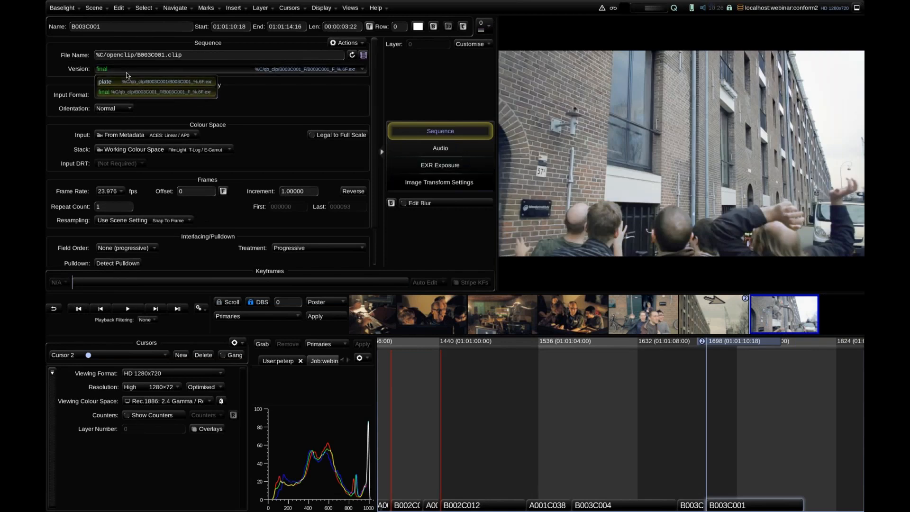
click(135, 92)
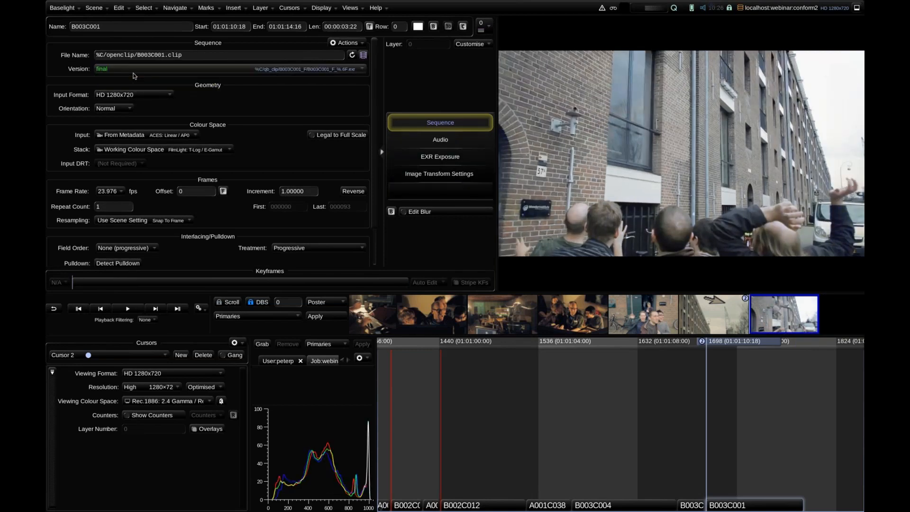
click(134, 72)
click(135, 82)
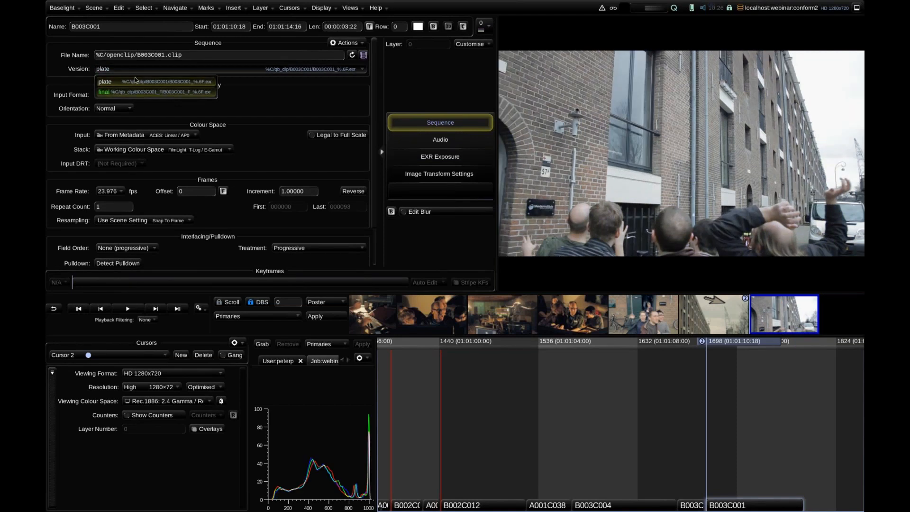
click(133, 91)
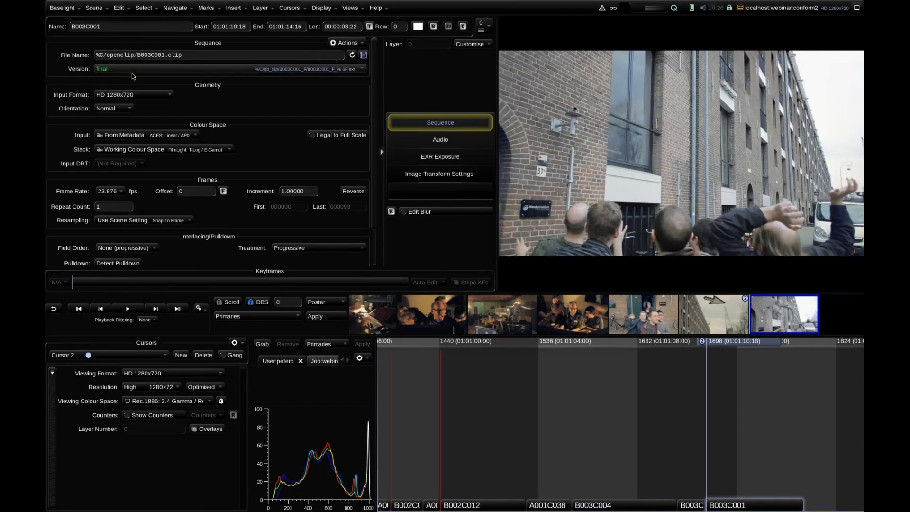
- Go to shot B002C012 and compare its plate, layout comp and final versions, leaving it on final
key(Up)
key(Up)
key(Up)
key(Up)
click(133, 72)
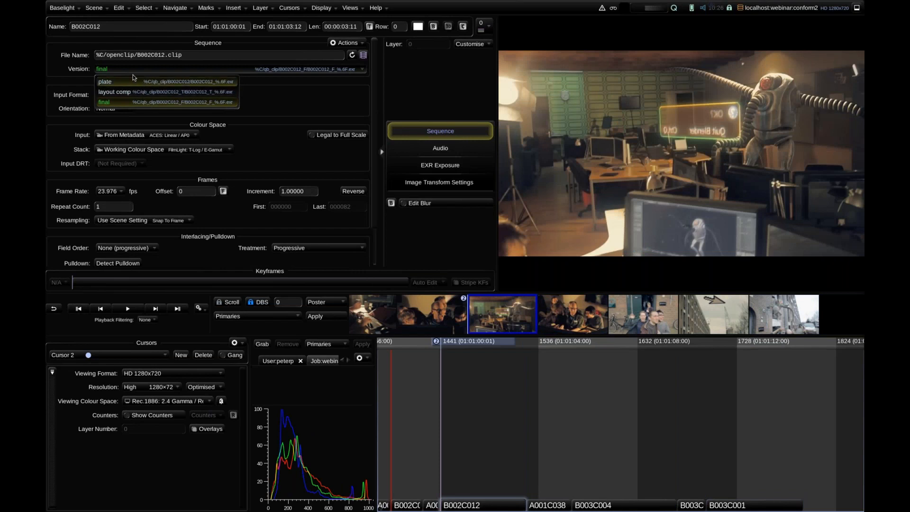
click(136, 79)
click(135, 75)
click(144, 72)
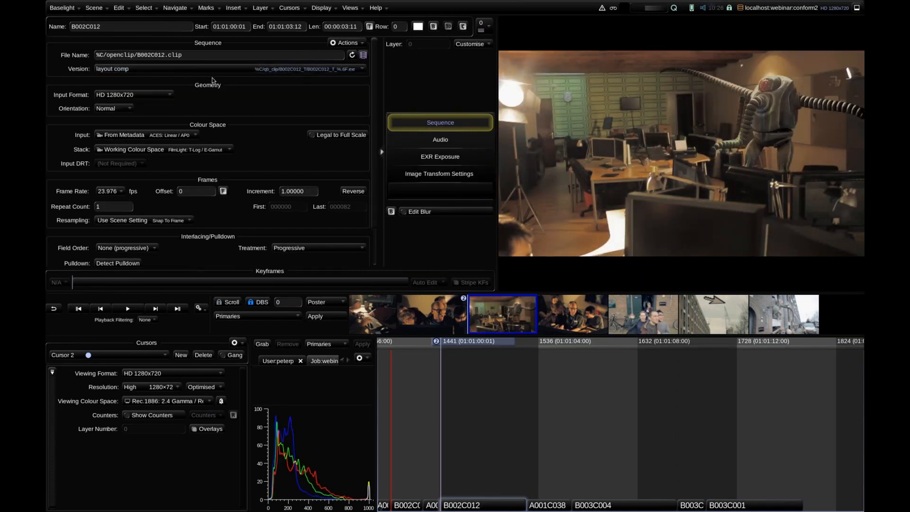
click(148, 72)
click(152, 102)
click(160, 71)
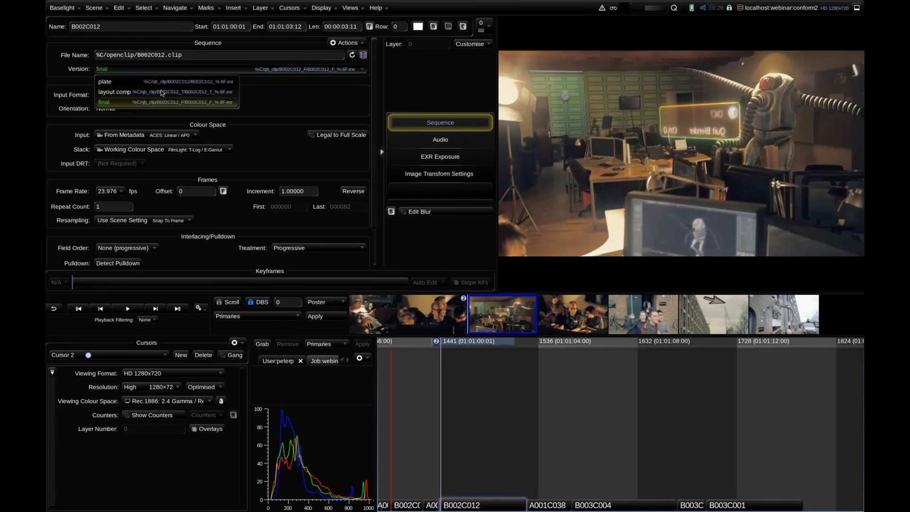
click(317, 110)
- Switch to Firefox to examine the version entries in B002C012.clip, then return to Baselight
key(super+Tab)
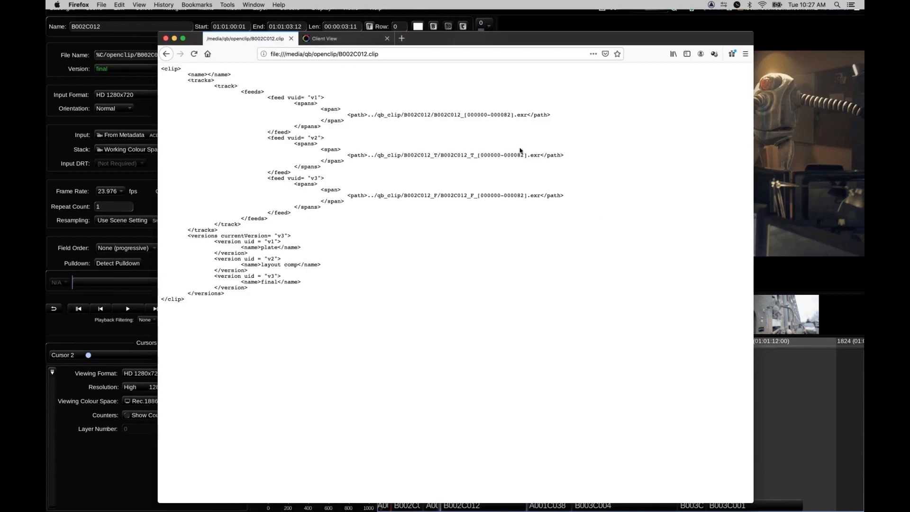
drag(258, 247, 263, 273)
click(282, 283)
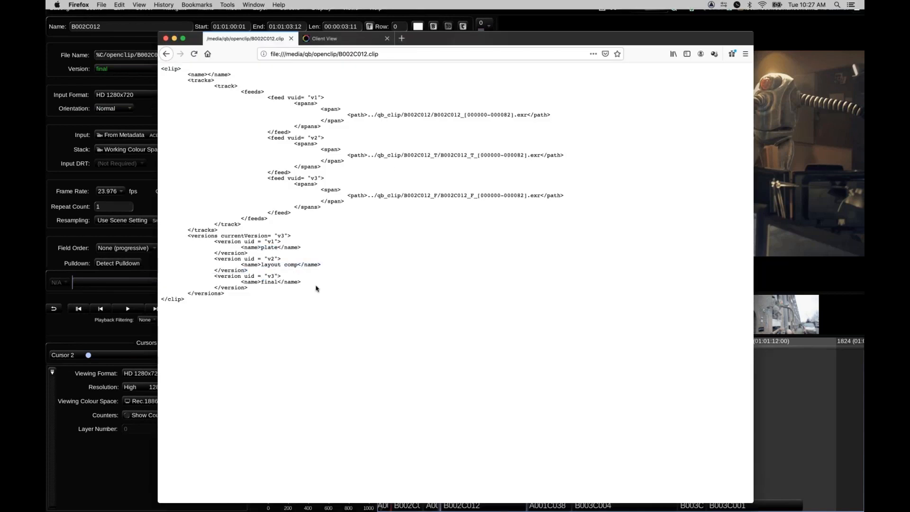
click(145, 270)
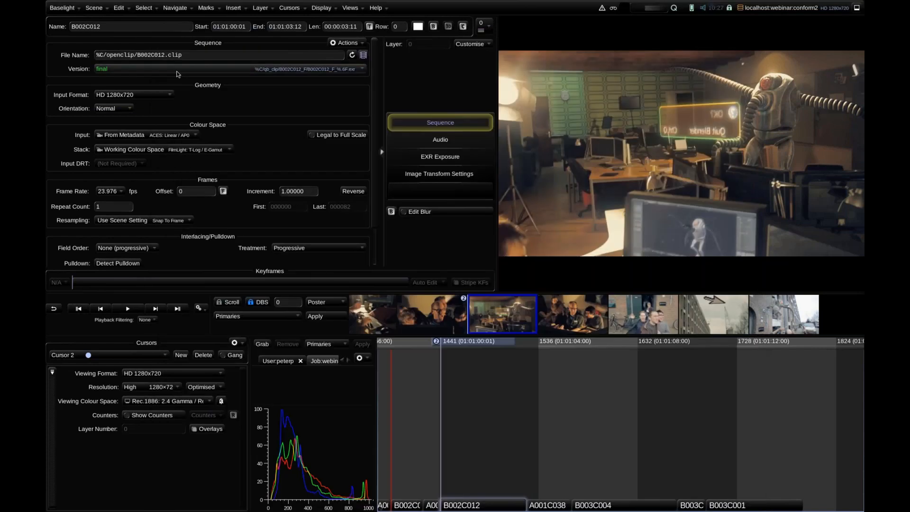
- Run Sequence Versioning on the scene, update the sequence operators with the Needs Review category, and briefly play shot B002C012
click(93, 9)
click(144, 115)
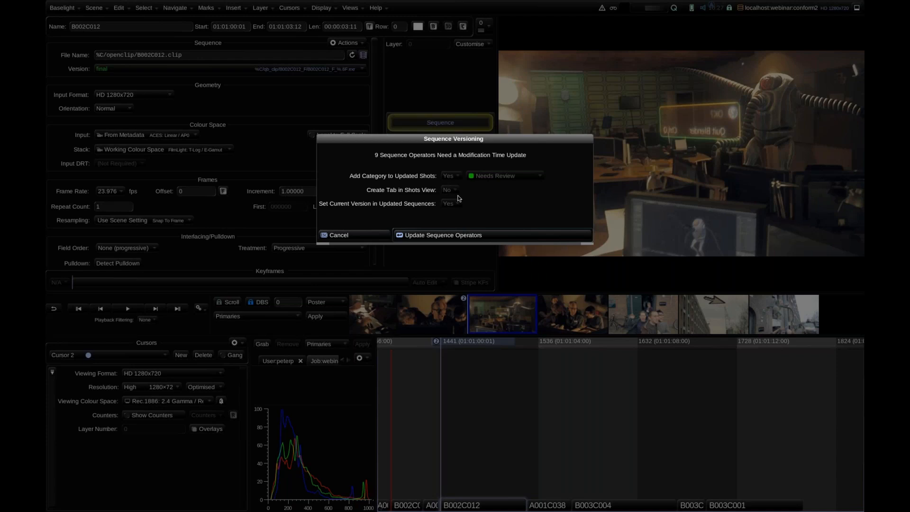
click(469, 235)
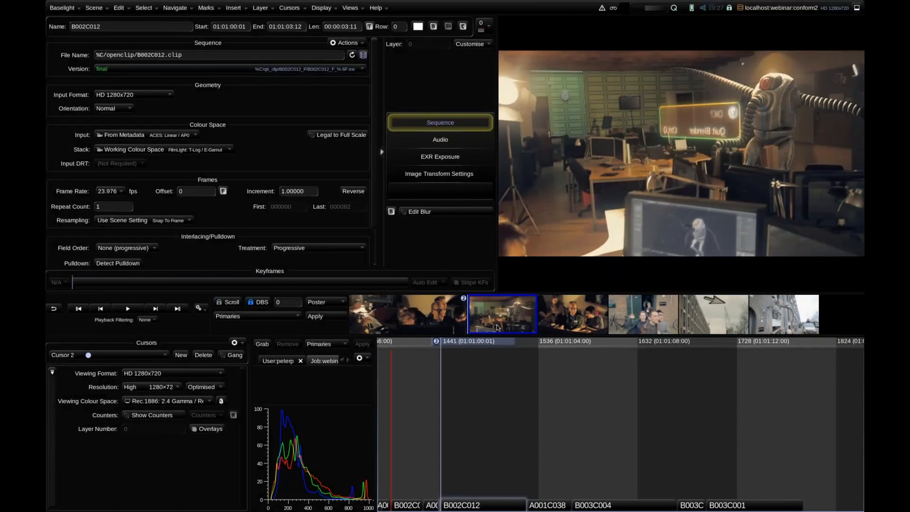
key(space)
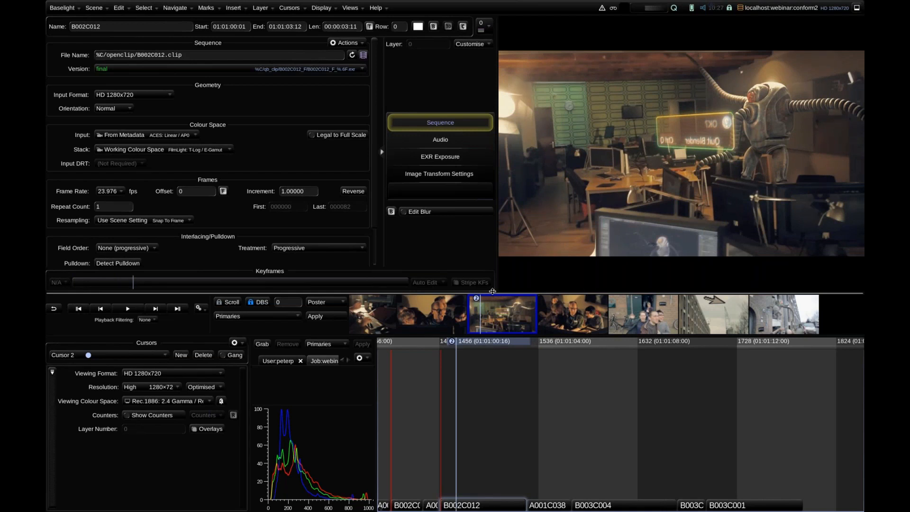
- Switch to the webinar:conform scene and move the playhead to the "20 YEARS LATER" title shot at 01:00:04:16
click(770, 11)
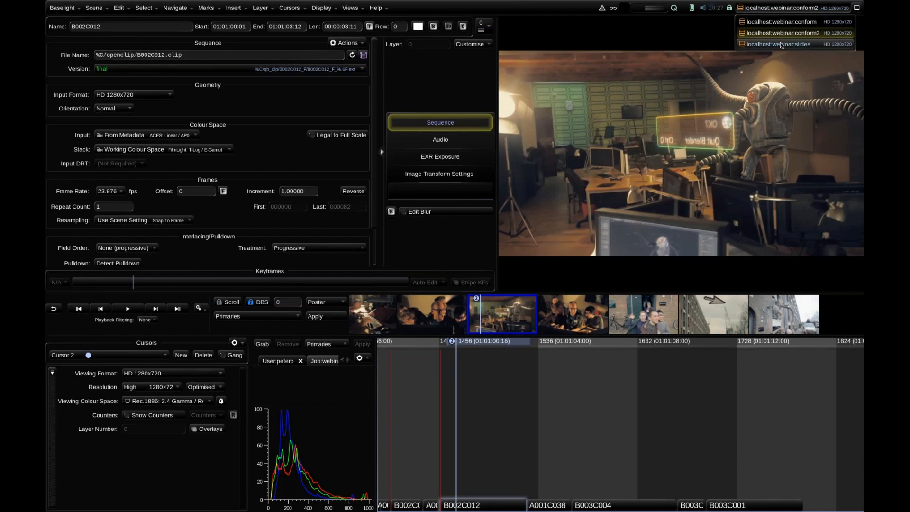
click(788, 27)
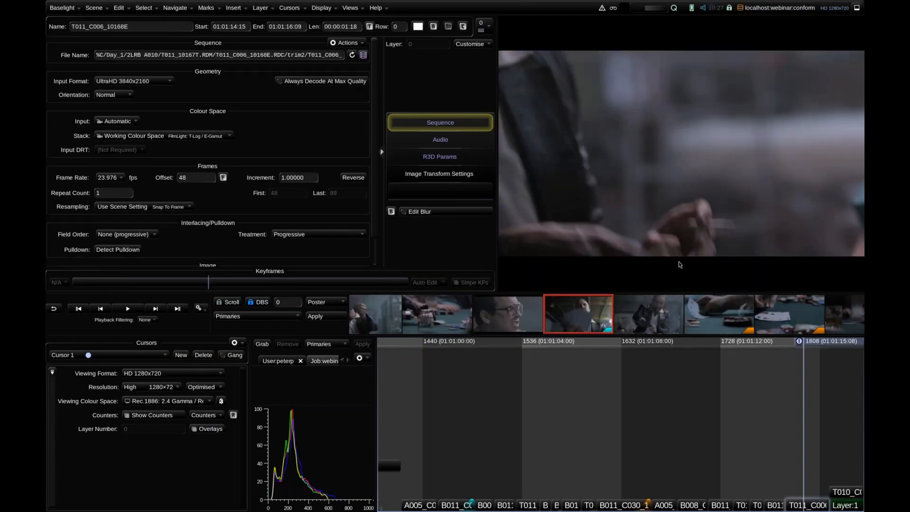
drag(824, 346, 461, 344)
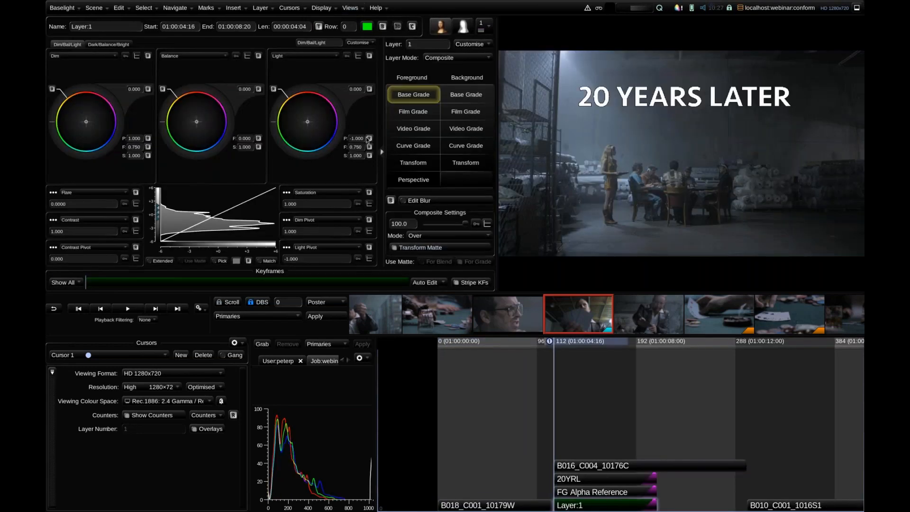
- Open the Shots view and display all shots as a grid of thumbnails
key(ctrl+h)
click(511, 57)
click(84, 60)
click(512, 57)
mouse_move(573, 99)
mouse_down()
mouse_move(576, 132)
mouse_move(575, 107)
mouse_up()
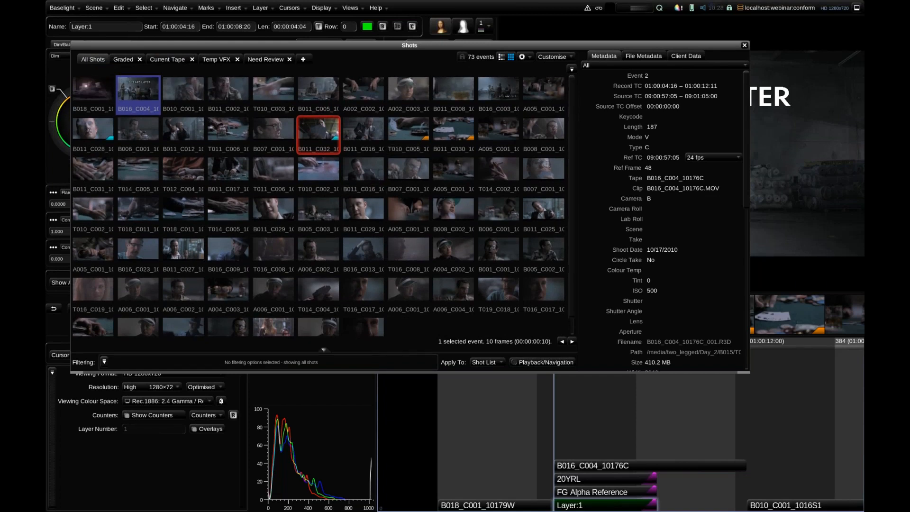
- Display the shots as a list, sort them by tape, and widen the Tape column to fit the full names
click(502, 58)
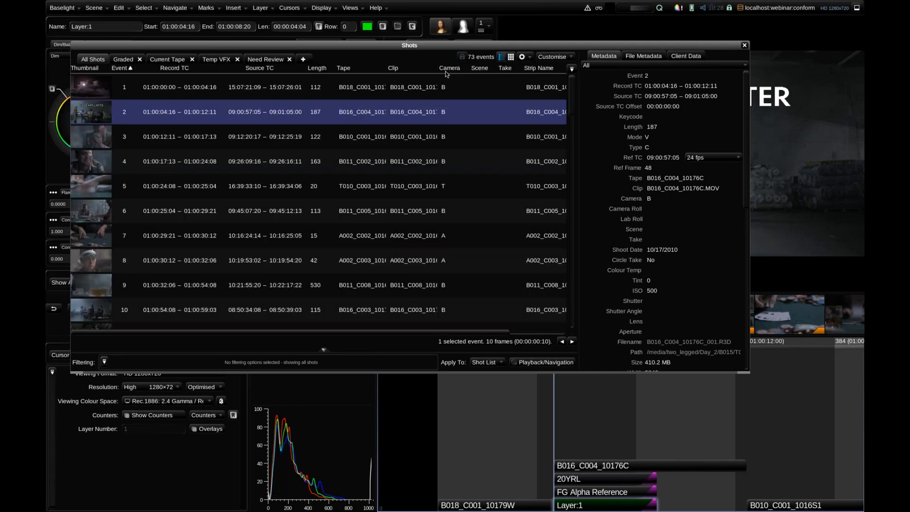
click(345, 69)
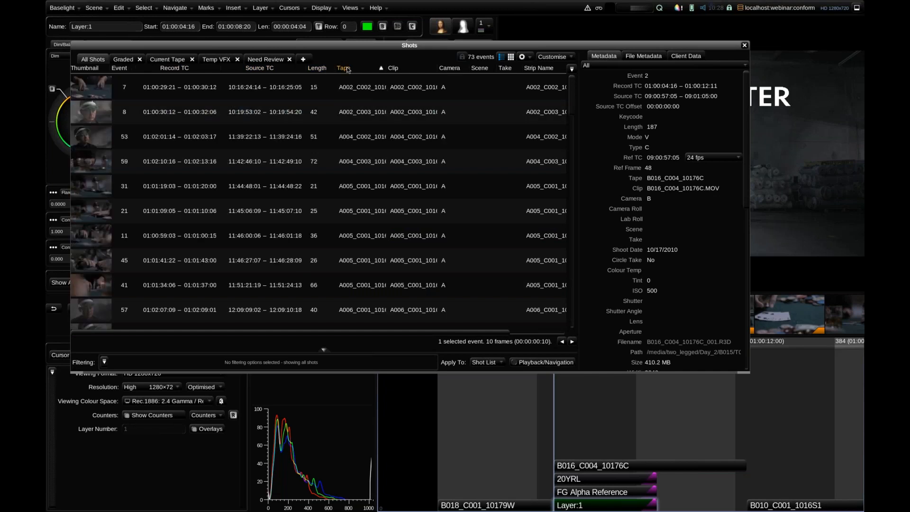
double_click(387, 69)
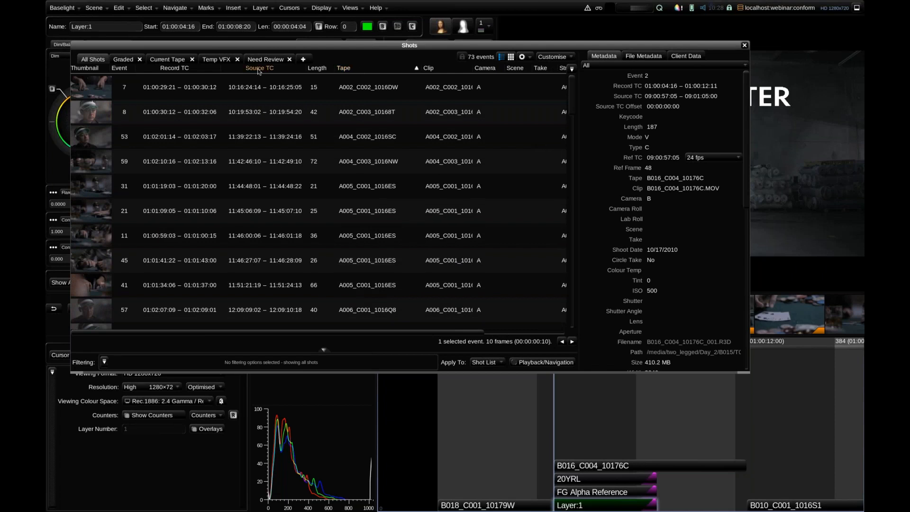
- Apply the tape-sorted shot order to Playback/Navigation and look through the reordered thumbnail strip
scroll(380, 112, up, 1)
scroll(318, 202, down, 5)
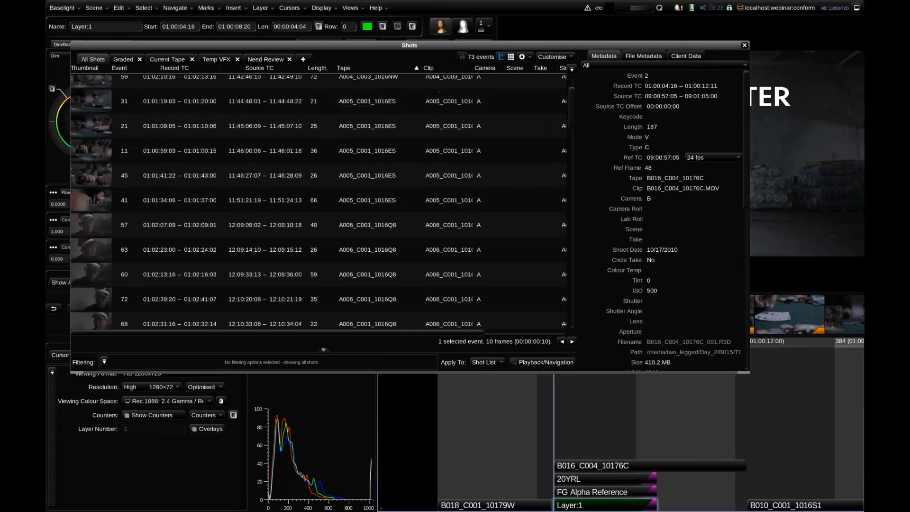
scroll(319, 202, down, 2)
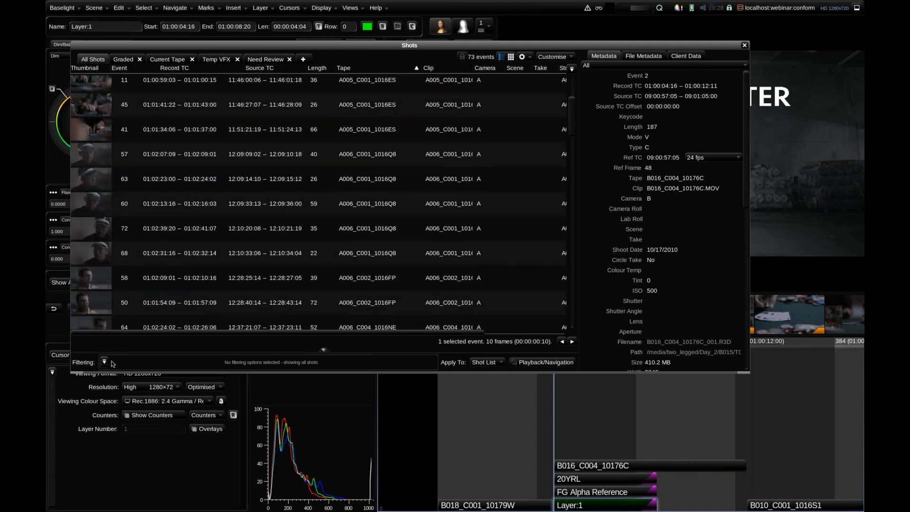
click(544, 363)
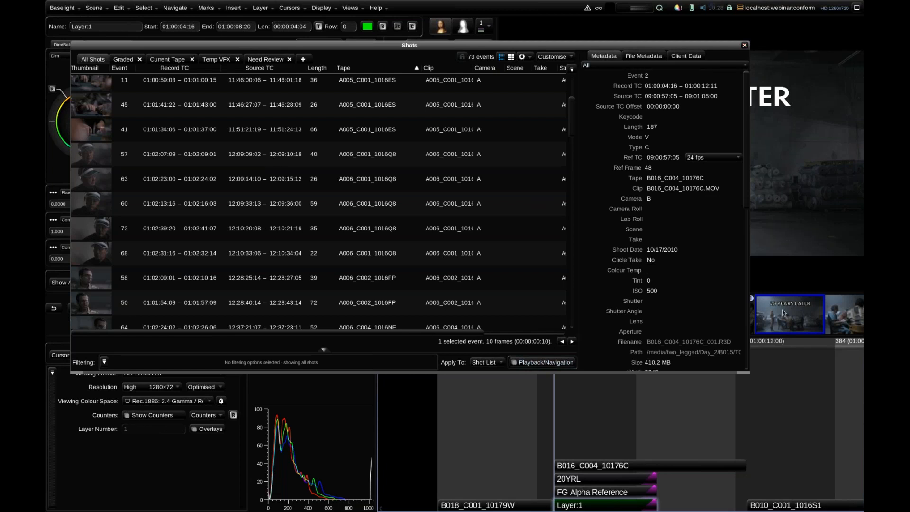
scroll(783, 313, down, 5)
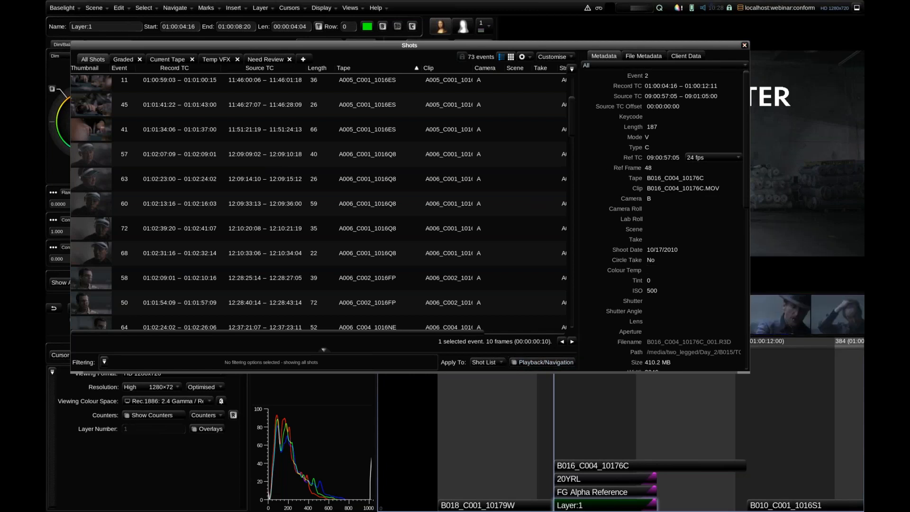
- Go to event 57 and select all five A006_C001_1016Q8 shots, adding events 8 and 53 to the selection
ctrl+click(101, 156)
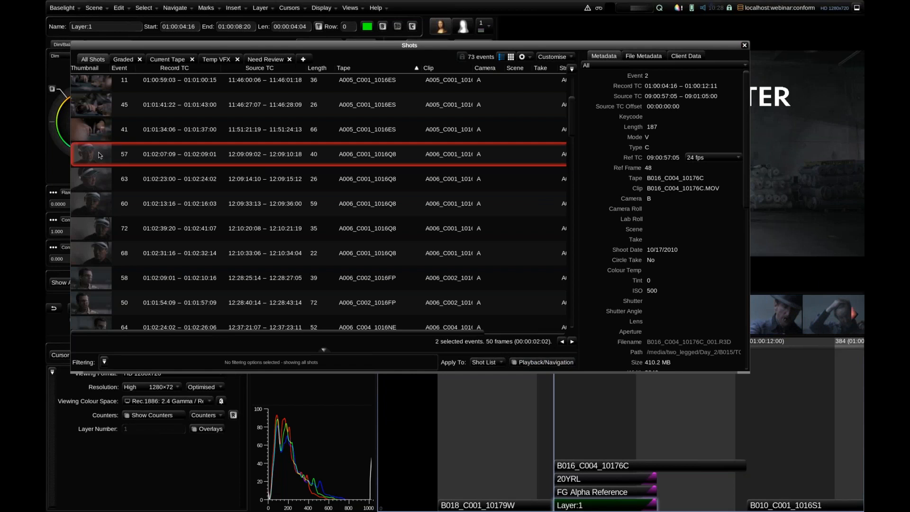
double_click(100, 156)
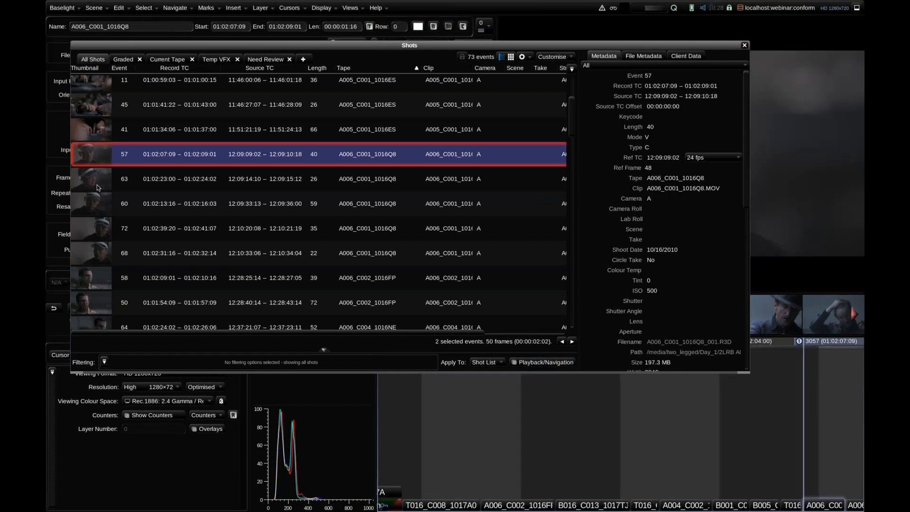
shift+click(101, 255)
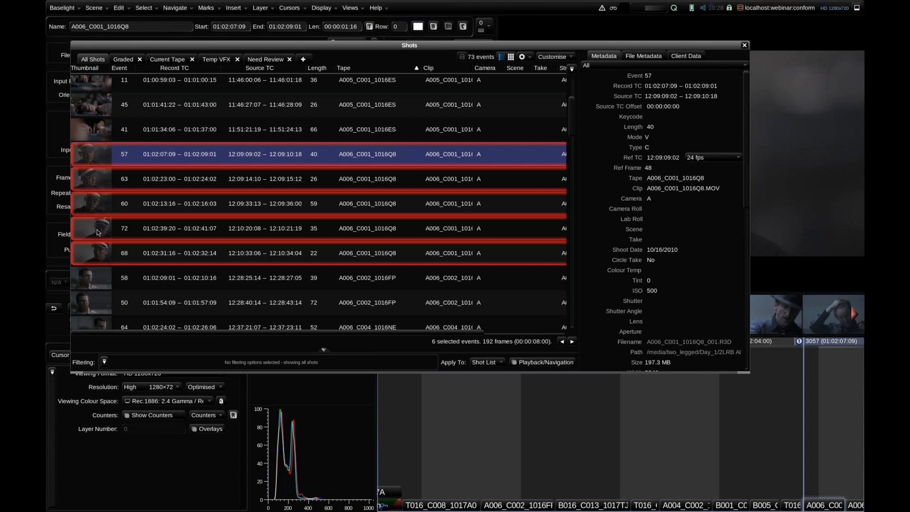
scroll(97, 230, up, 5)
ctrl+click(94, 113)
ctrl+click(94, 134)
scroll(95, 134, down, 5)
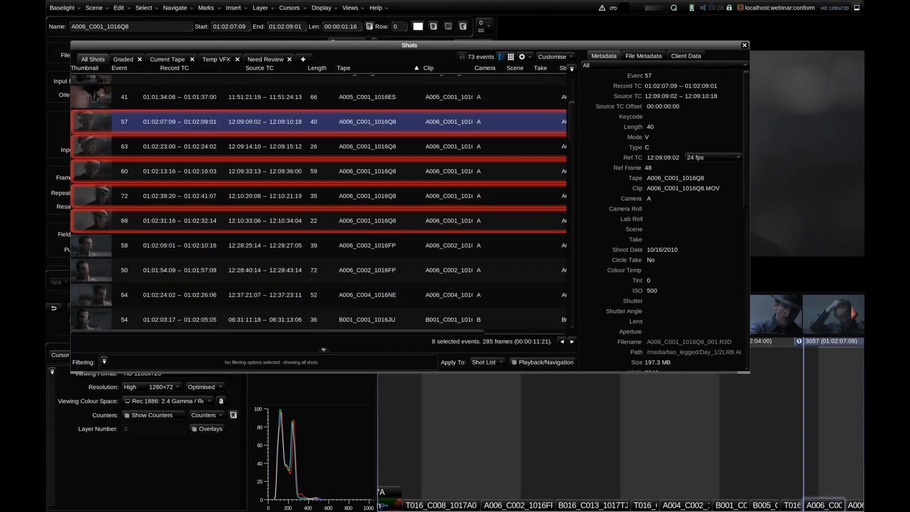
- Close the Shots view, turn on Scroll for the thumbnail strip, and bring the selected A006_C001_1016Q8 shots into view
click(744, 46)
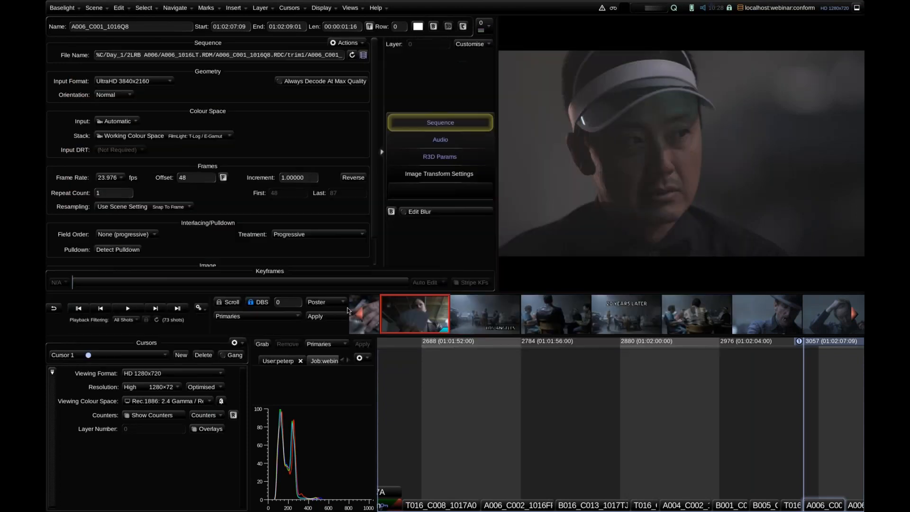
click(238, 305)
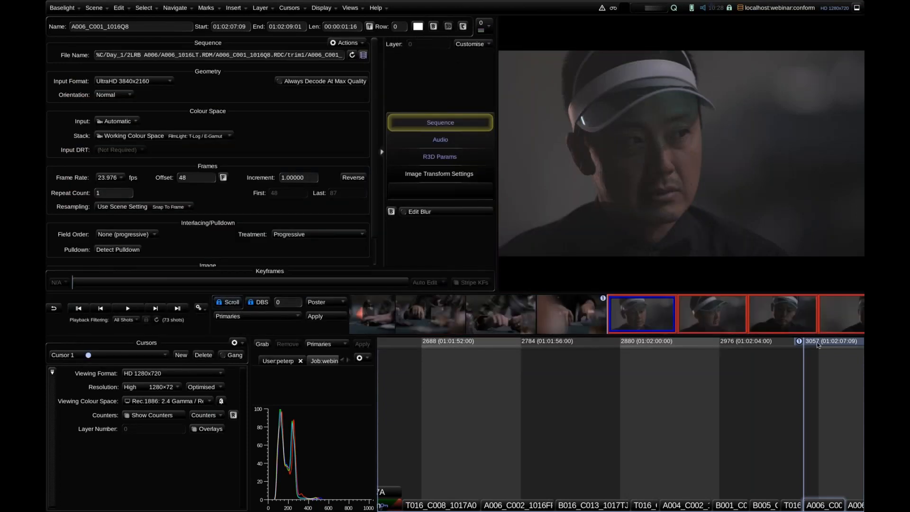
drag(759, 303, 596, 303)
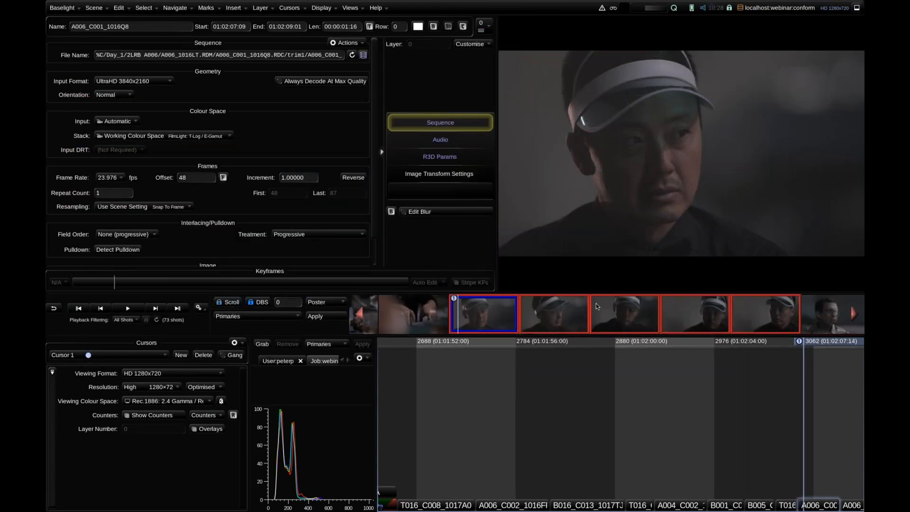
- Step forward through the tape-sorted A006_C001_1016Q8 shots to the one at 01:02:39:20
key(Down)
key(Down)
key(Down)
key(Down)
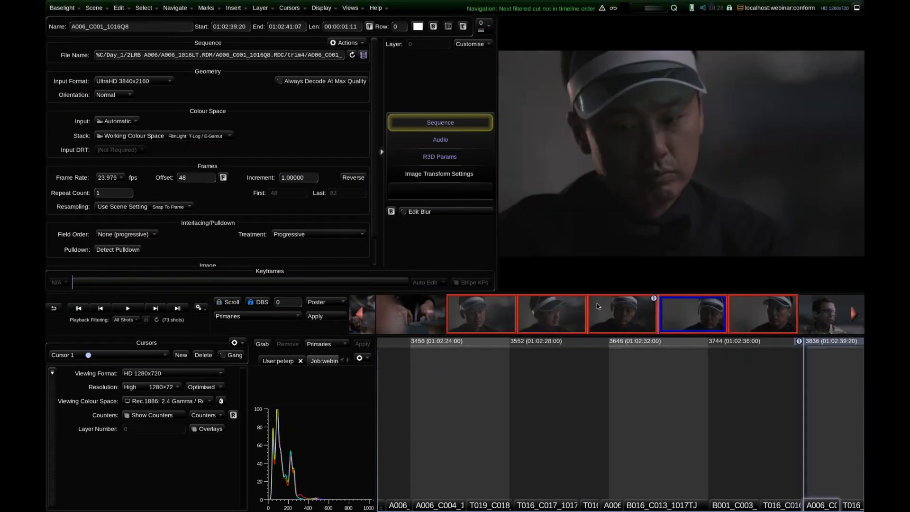
- Step back through the selected A006_C001_1016Q8 shots in tape-sorted order to the one at 01:02:07:09
key(Up)
key(Up)
key(Up)
key(Up)
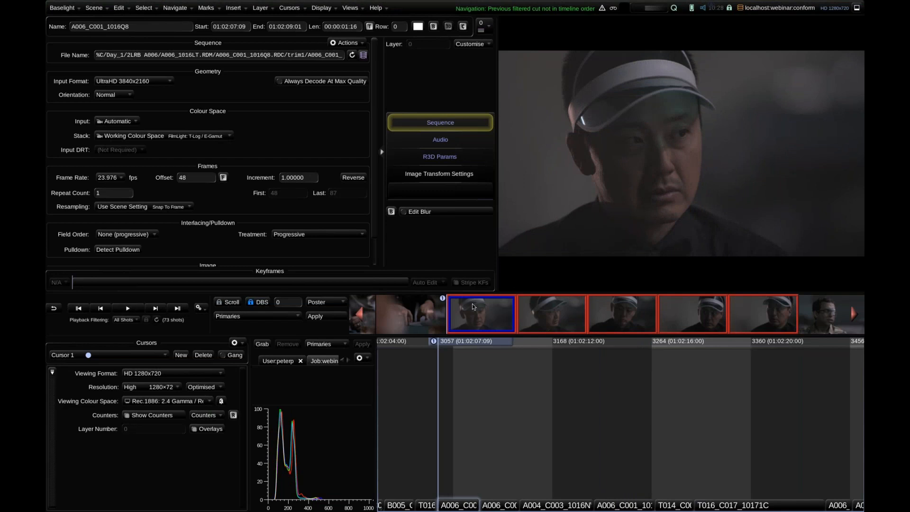
- Move back and forth through the tape-sorted A006_C001_1016Q8 shots, finishing on the one at 01:02:07:09
key(Down)
key(Down)
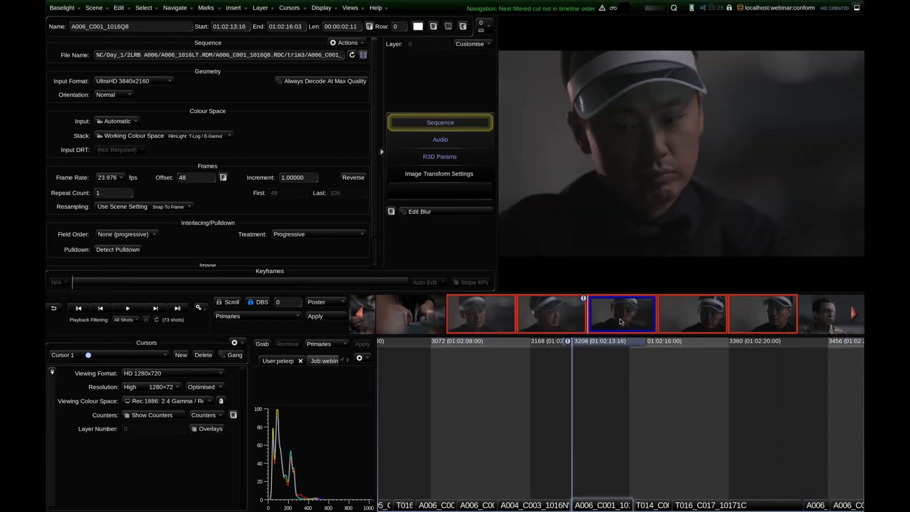
key(Down)
key(Down)
key(Up)
key(Up)
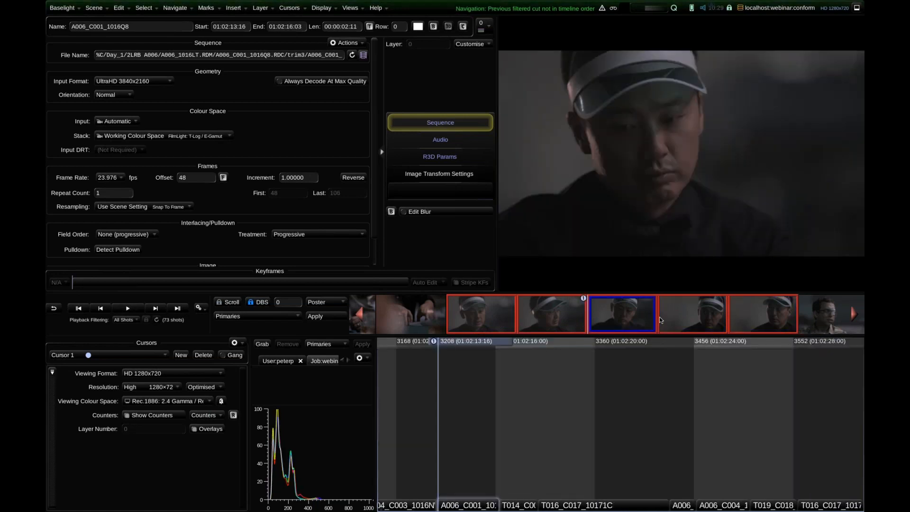
key(Up)
key(Up)
key(Down)
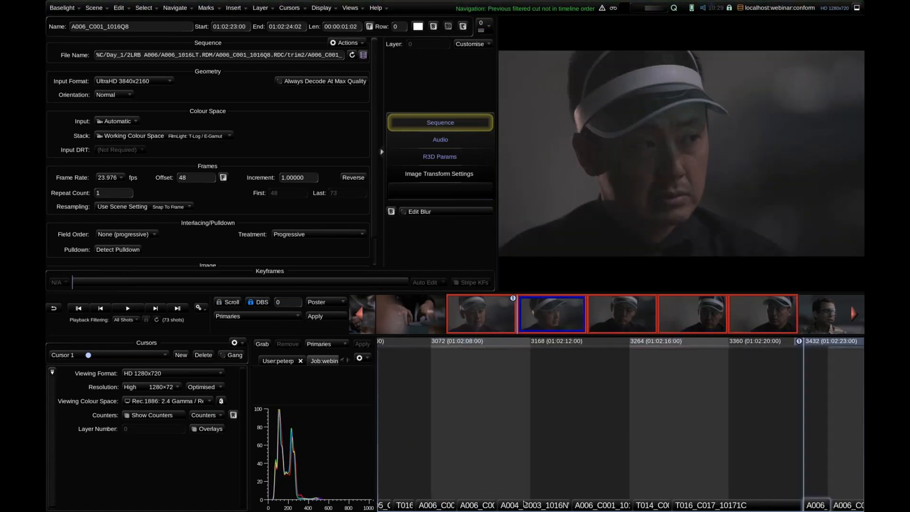
key(Down)
key(Down)
key(Down)
key(Up)
key(Up)
key(Up)
key(Up)
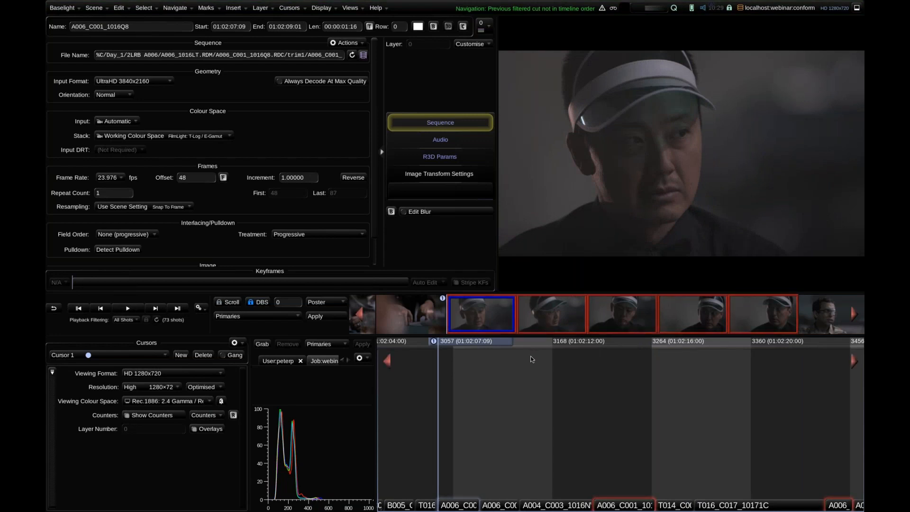
- Add a Base Grade layer to the selected shots and set its Balance exposure to 1.5
key(p)
mouse_move(213, 95)
mouse_down()
mouse_move(221, 103)
mouse_move(256, 81)
mouse_move(234, 101)
mouse_move(271, 88)
mouse_move(226, 96)
mouse_up()
click(245, 90)
text(1.5)
key(Return)
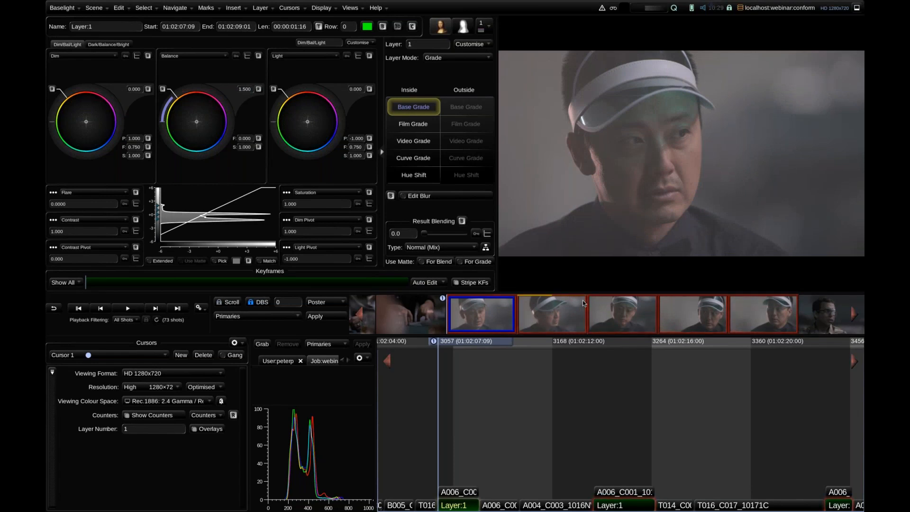
- Recall pane layout 9 to show the neighbouring selected shots, and look over the selection in the thumbnail strip
key(alt+9)
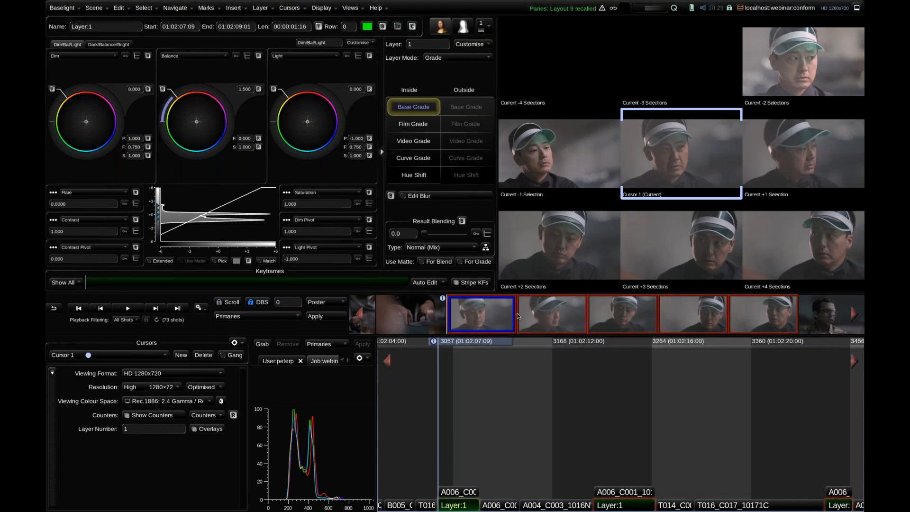
scroll(642, 319, left, 10)
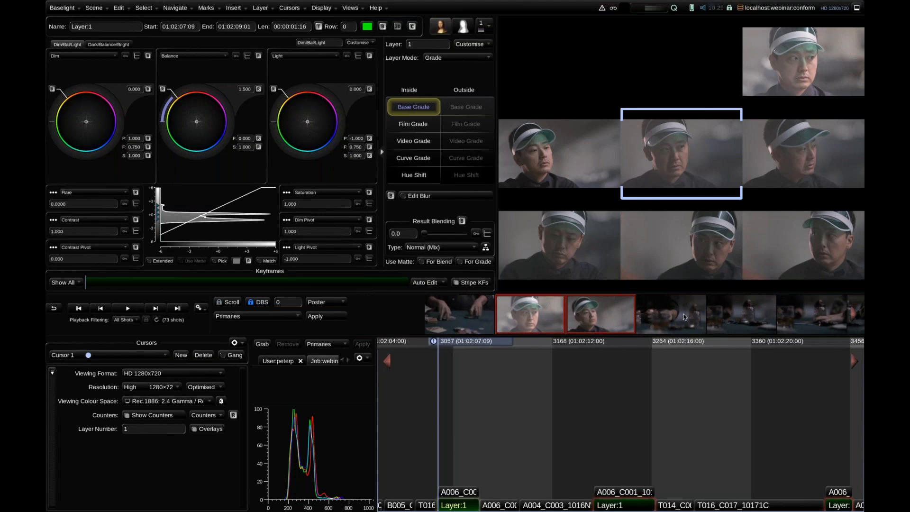
scroll(559, 317, right, 6)
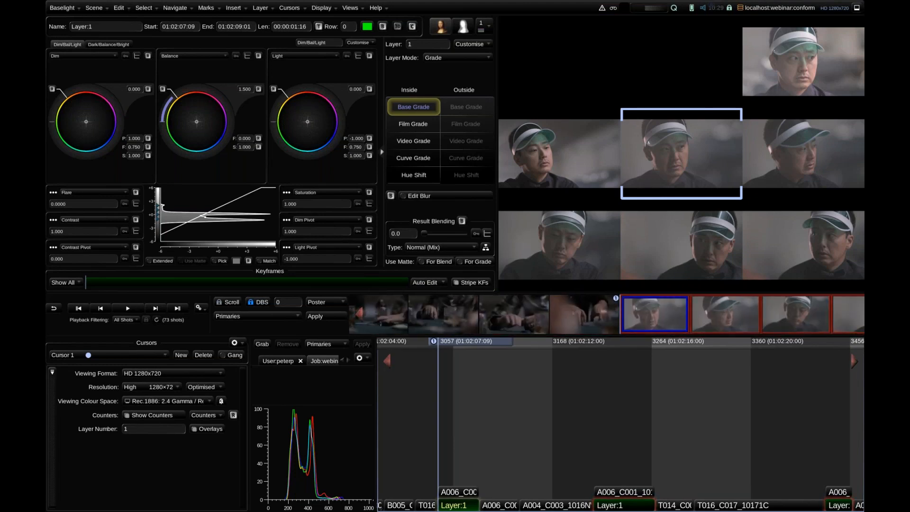
scroll(720, 310, right, 3)
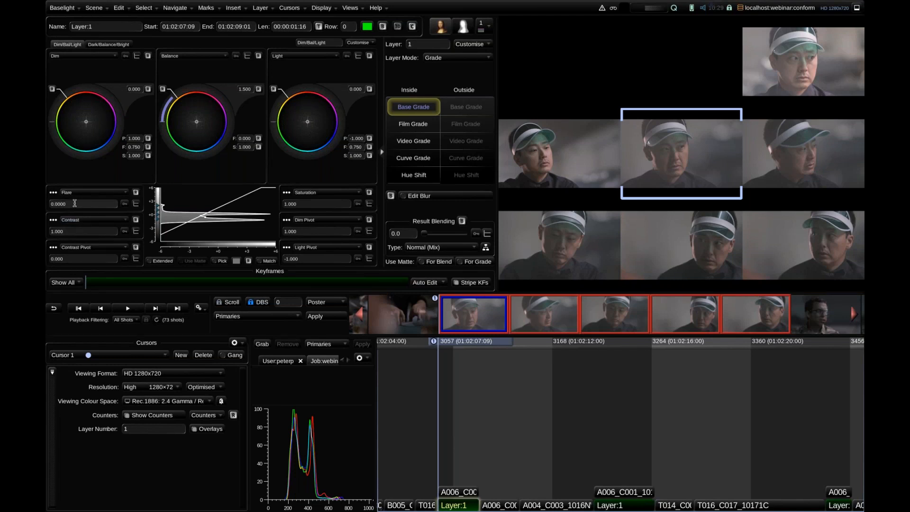
- Set the current shot's flare to 0.0004 and contrast to 1.606, and warm the Balance colour across the selected shots
scroll(95, 204, up, 3)
scroll(84, 231, up, 1)
drag(68, 191, 187, 234)
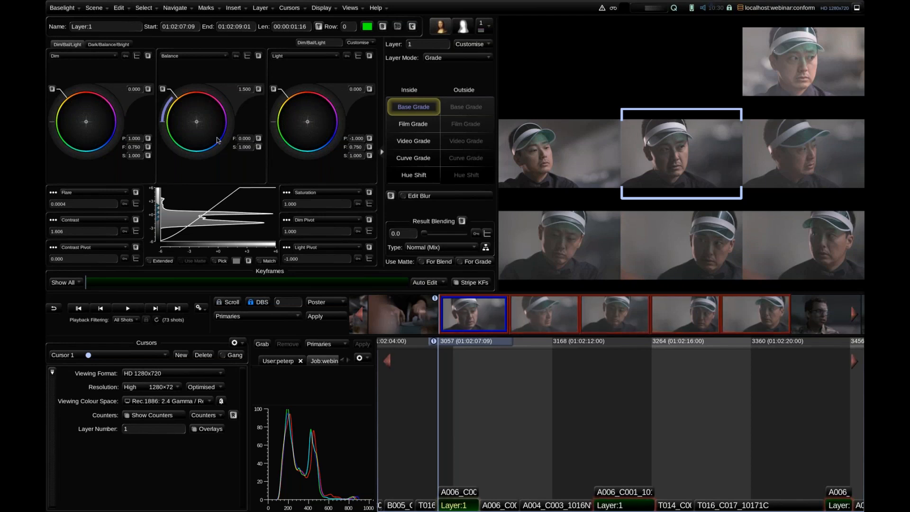
drag(199, 123, 193, 115)
drag(187, 80, 179, 71)
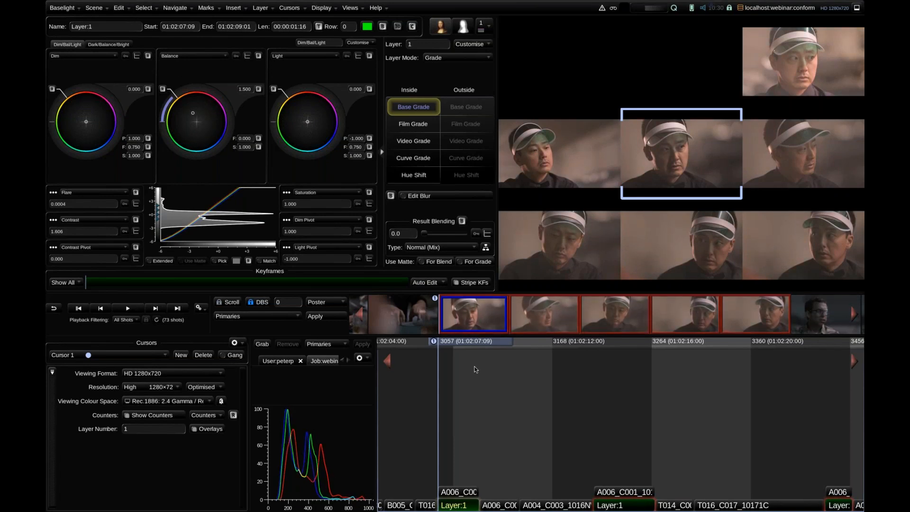
- Set playback filtering to No Filtering and switch the multi-pane layout to the adjacent shots around the current one
key(f)
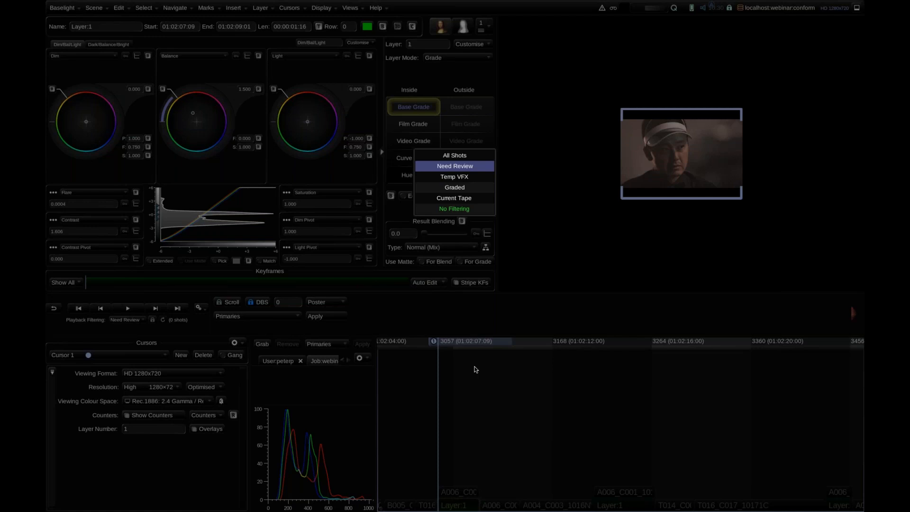
key(Down)
key(Down)
key(Down)
key(Down)
key(Down)
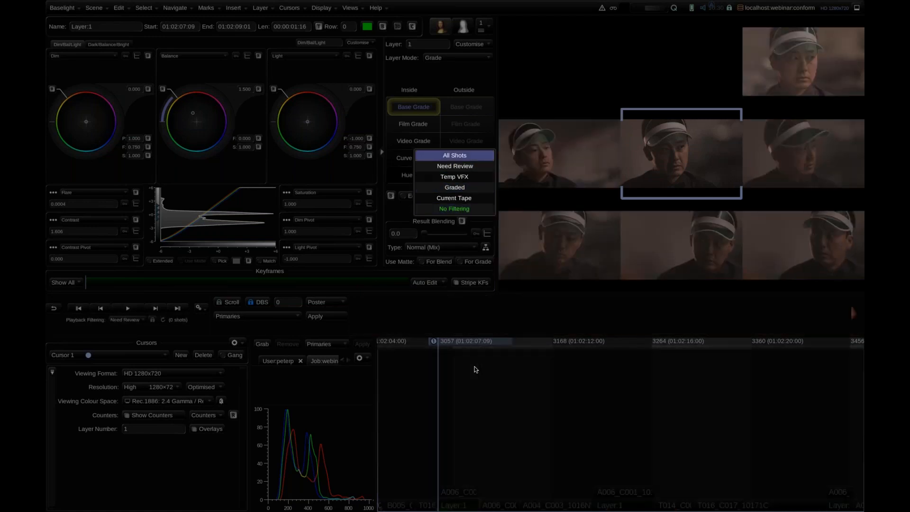
key(Down)
key(Down)
key(Down)
key(Down)
key(Down)
key(Return)
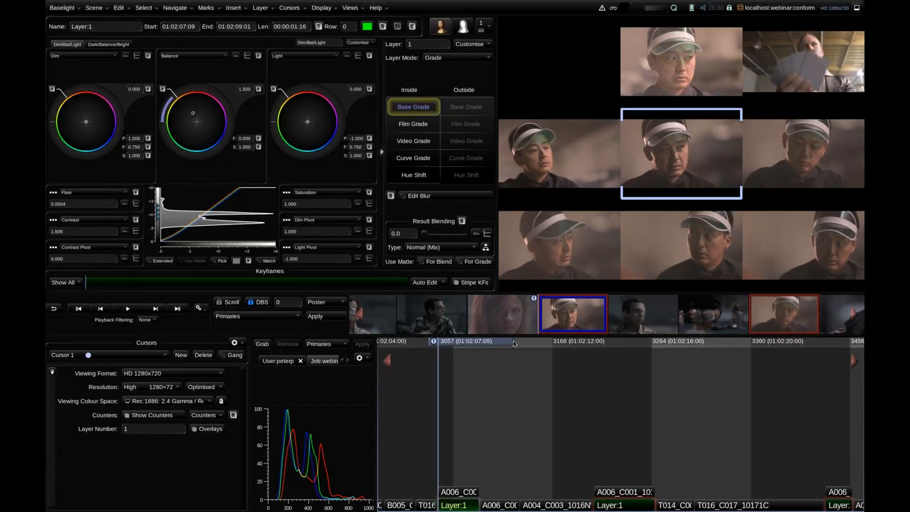
key(ctrl+5)
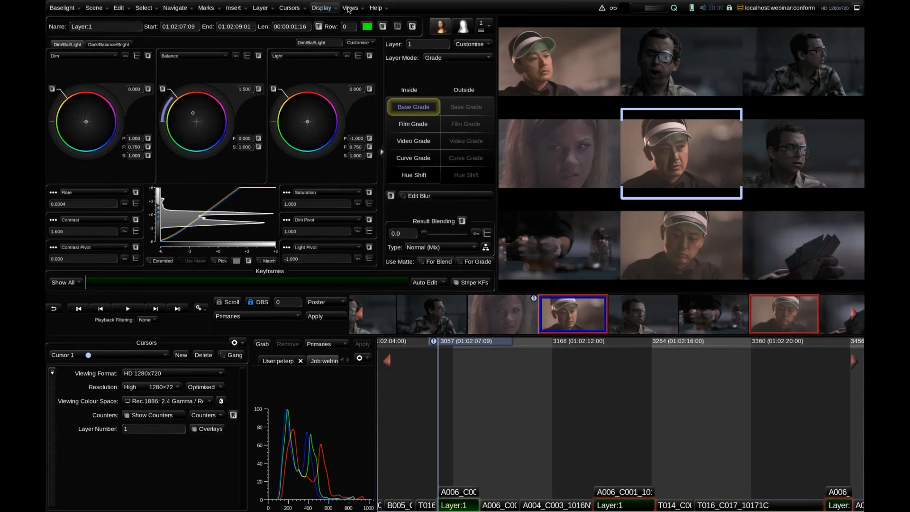
- Delete the Need Review, Temp VFX, Current Tape and Graded tabs from the Shots view and close it
key(shift+s)
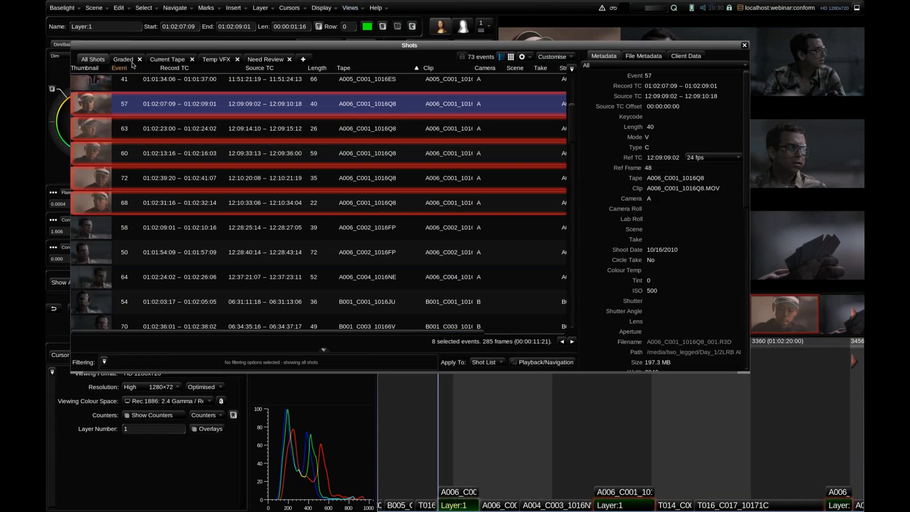
click(289, 58)
key(Return)
click(238, 59)
key(Return)
click(192, 60)
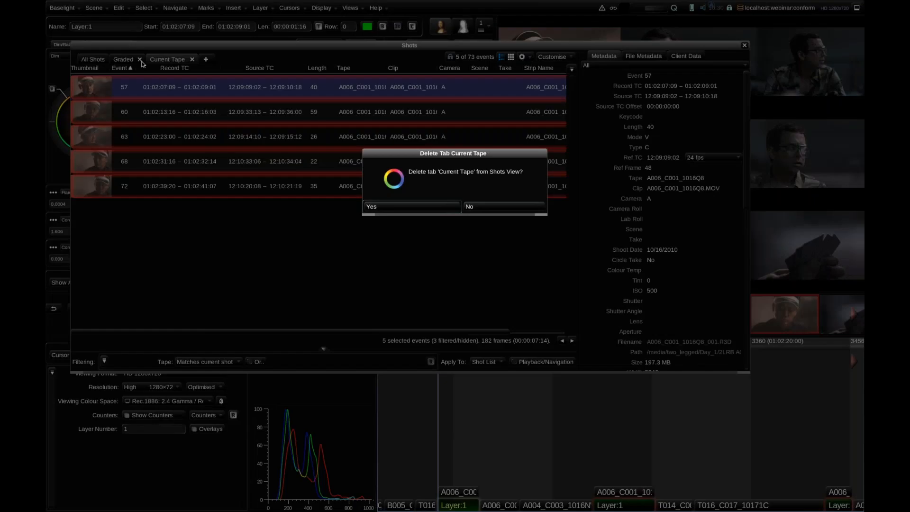
key(Return)
click(140, 59)
key(Return)
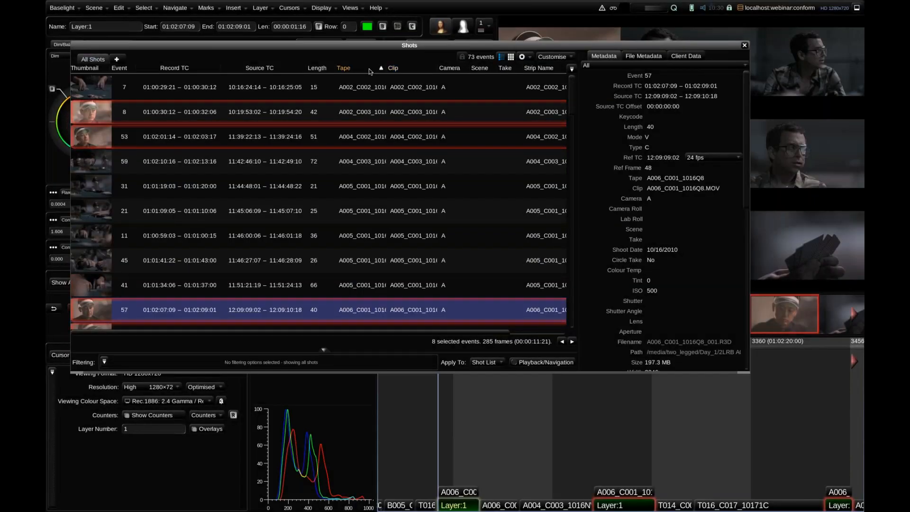
click(744, 45)
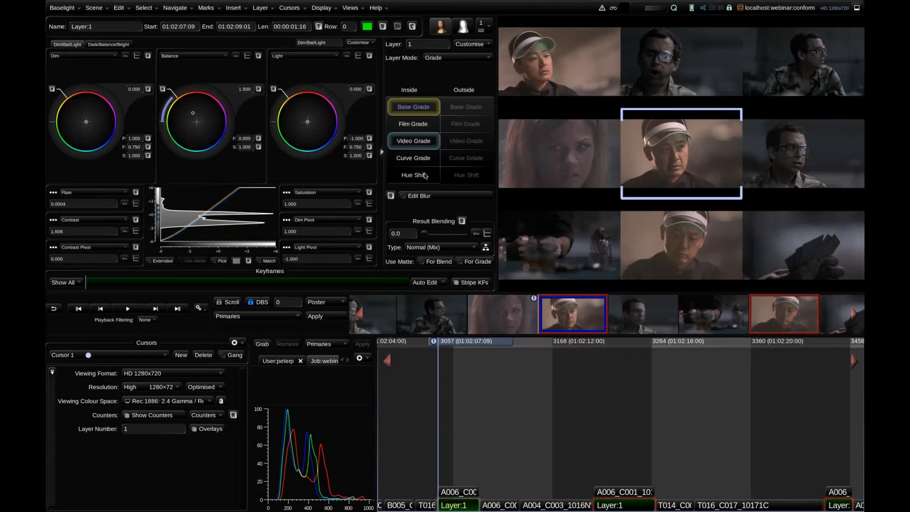
- Switch playback filtering to the tape-sorted All Shots list and step forward to the shot at 01:02:13:16
key(f)
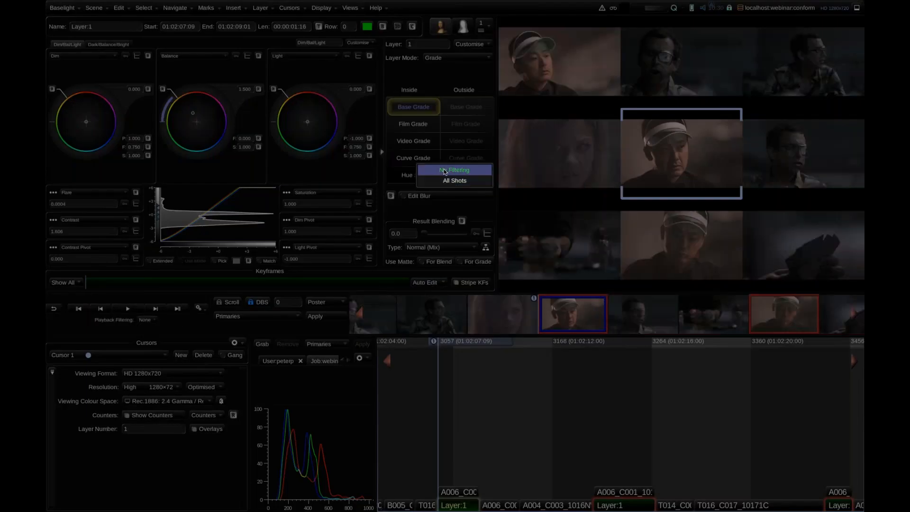
click(445, 171)
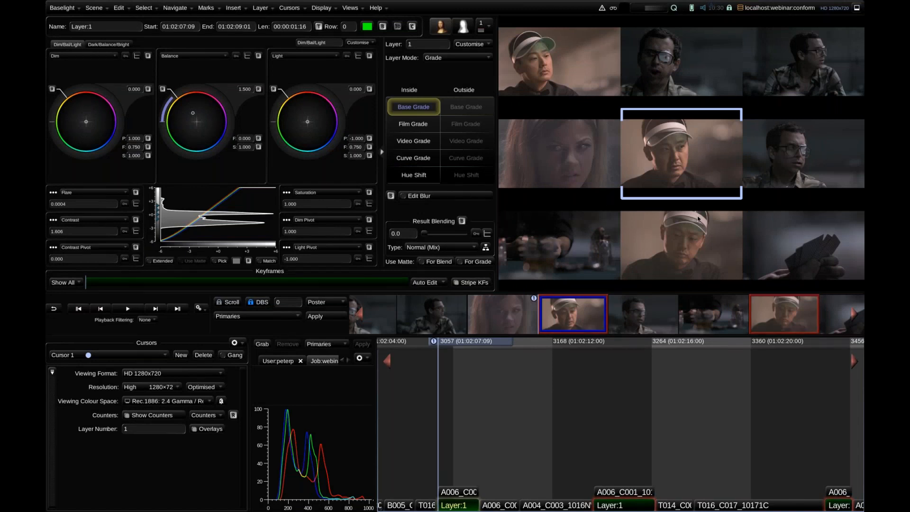
key(f)
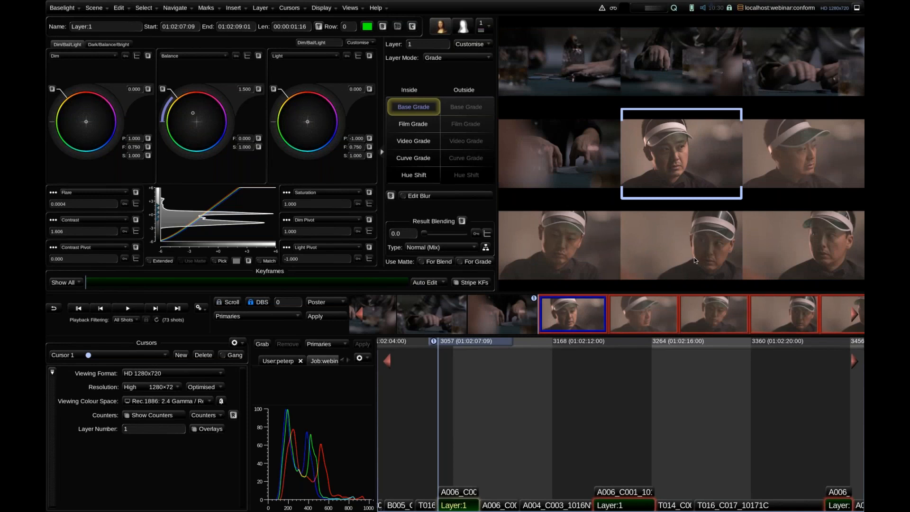
key(Down)
key(Down)
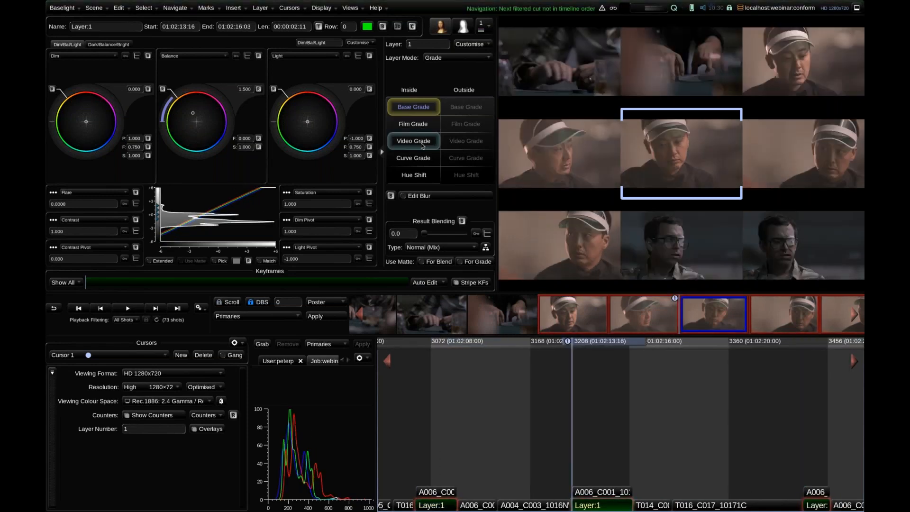
- Check the tape-sorted list in the Shots view, close it, and step through the filtered shots to the one at 01:02:23:00
key(ctrl+h)
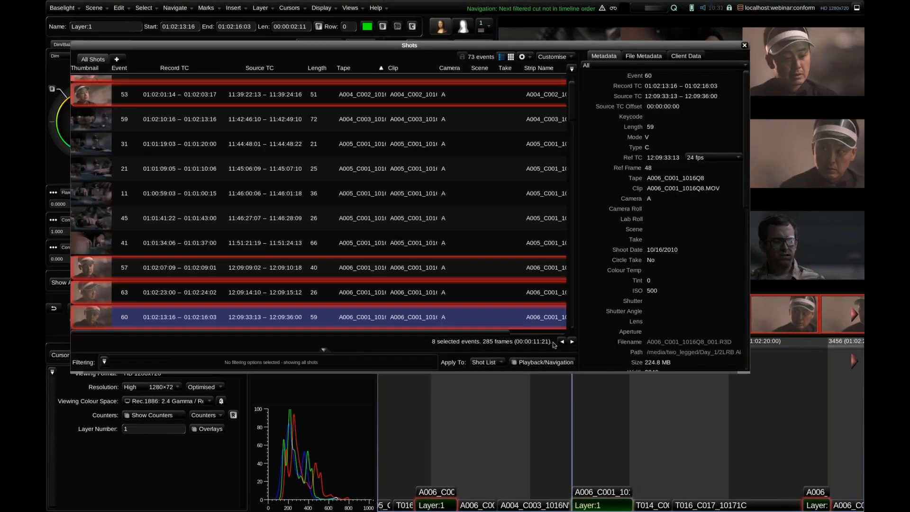
click(744, 47)
key(Down)
key(Down)
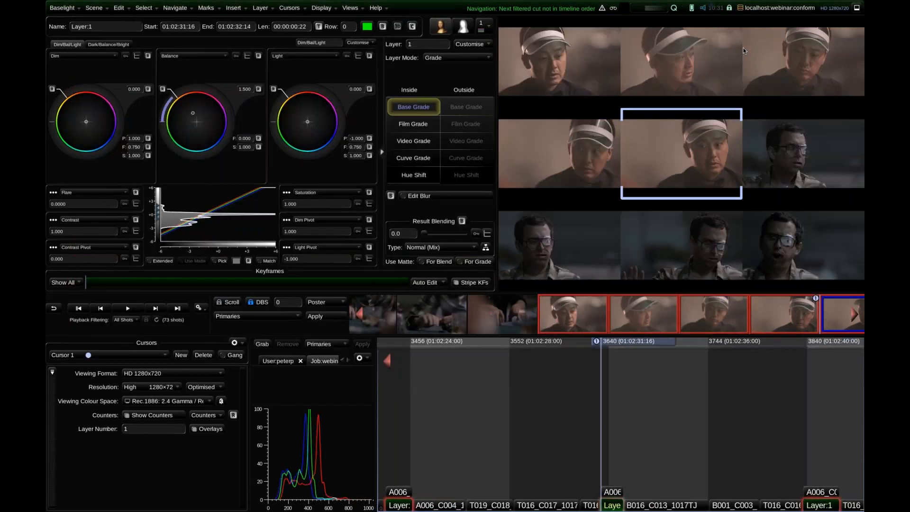
key(Up)
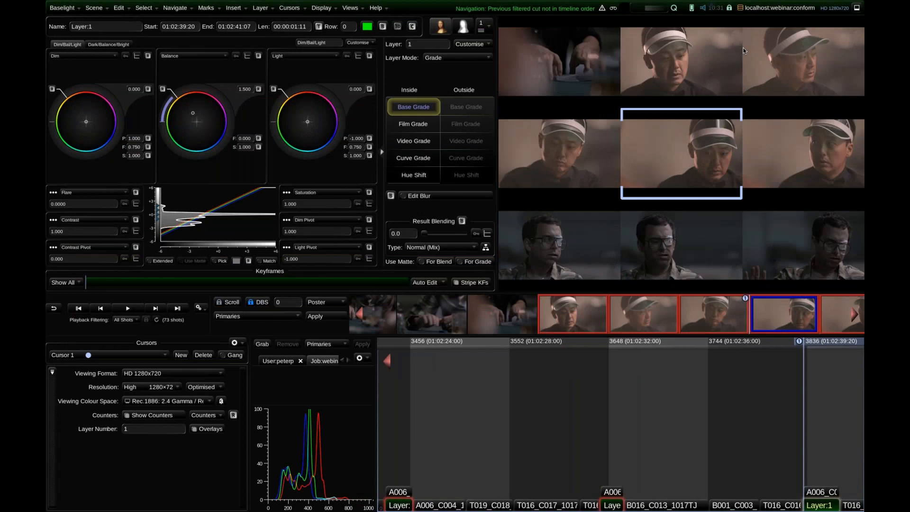
key(Up)
key(Up)
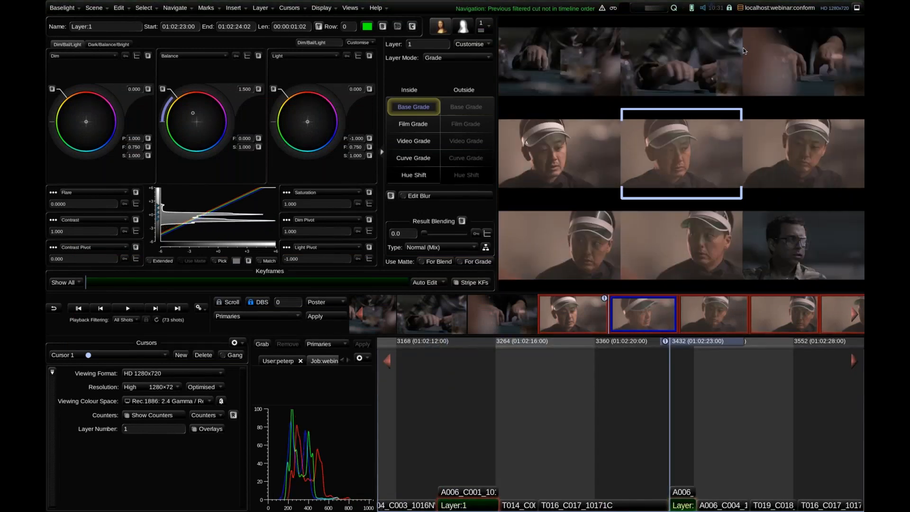
- Turn playback filtering off and step back and forth through the timeline-ordered shots, finishing on the one at 01:02:23:00
key(ctrl+f)
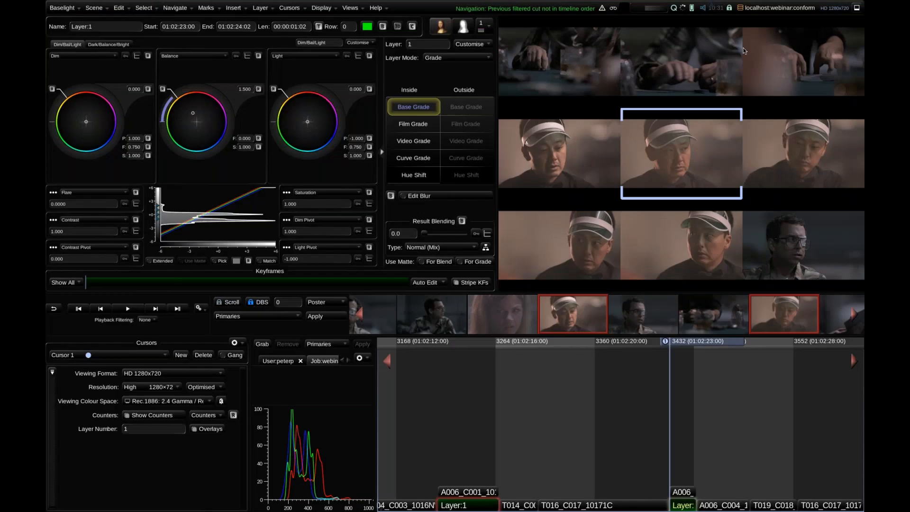
key(Down)
key(Down)
key(Down)
key(Down)
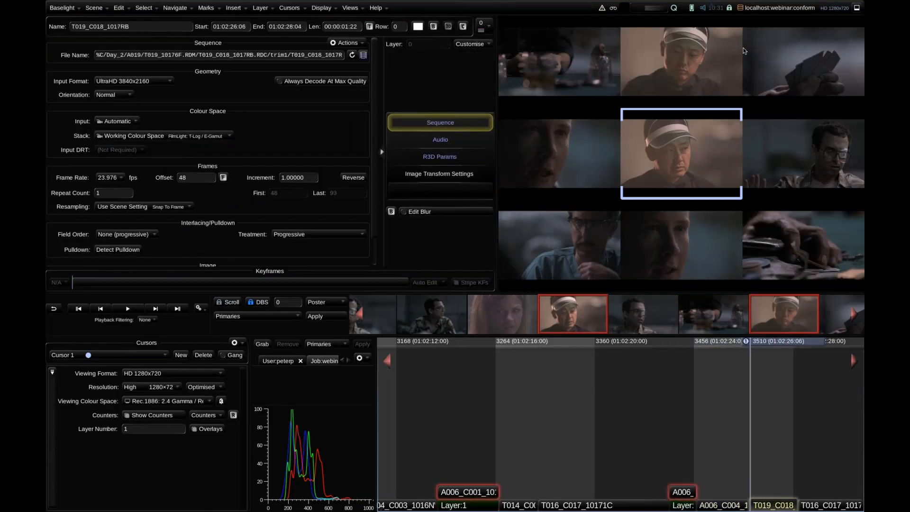
key(Up)
key(Up)
key(Up)
key(Up)
key(Down)
key(Down)
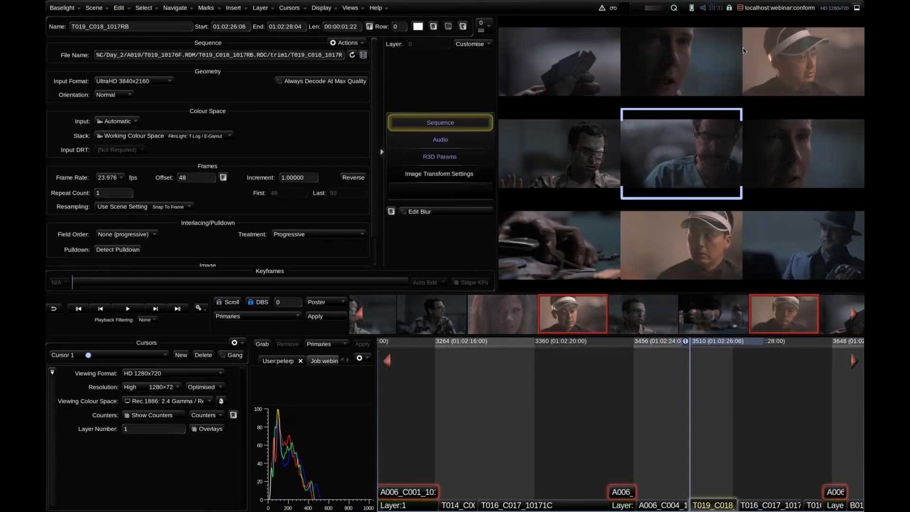
key(Up)
key(Up)
key(Up)
key(Down)
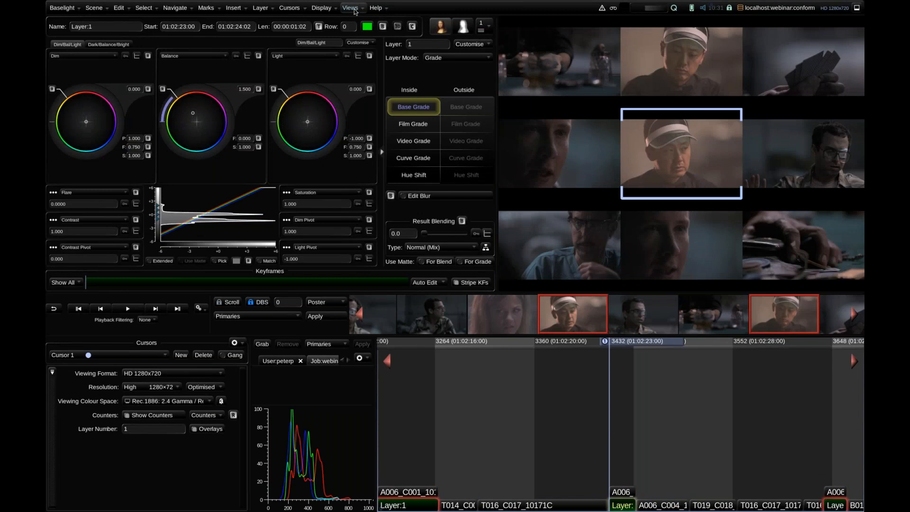
- Open the Shots view and add a new tab named R3D
click(352, 8)
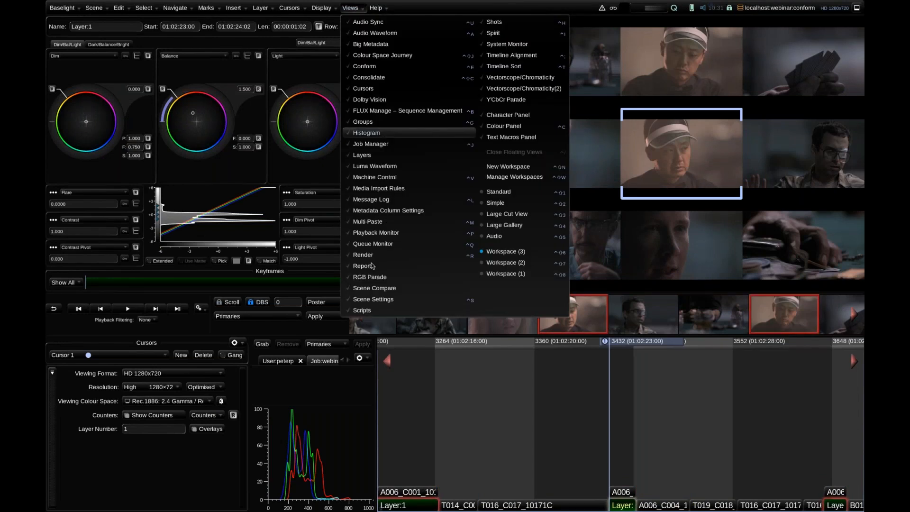
click(551, 23)
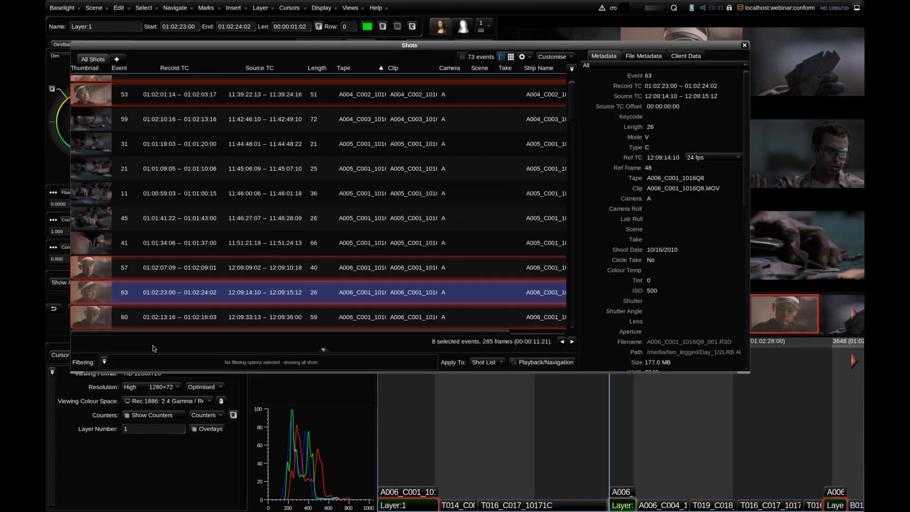
click(117, 59)
double_click(125, 59)
text(R3D)
key(Return)
- Deselect all shots and filter the R3D tab to shots whose Media Type is R3D Movie
right_click(127, 299)
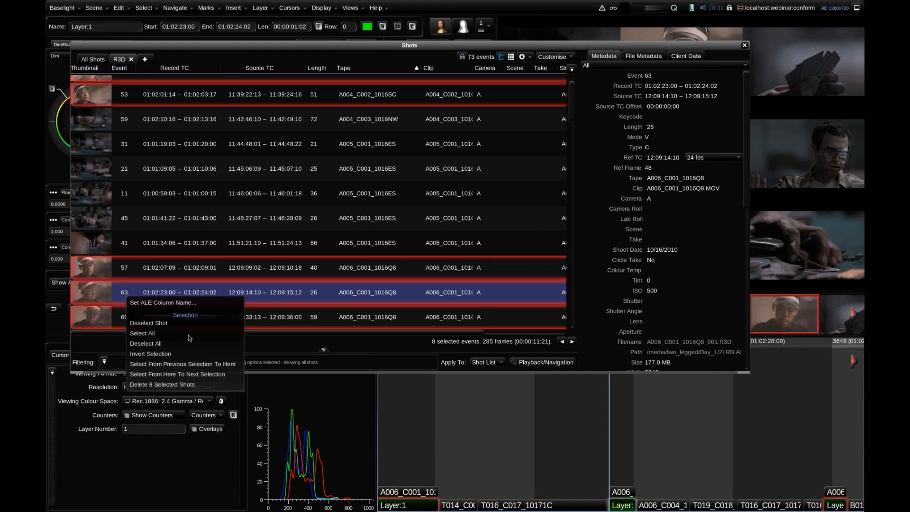
click(176, 343)
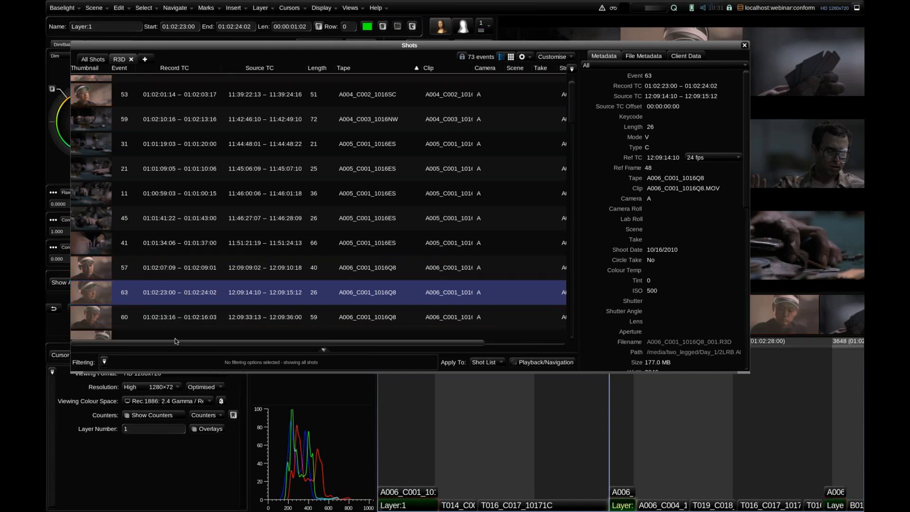
click(104, 363)
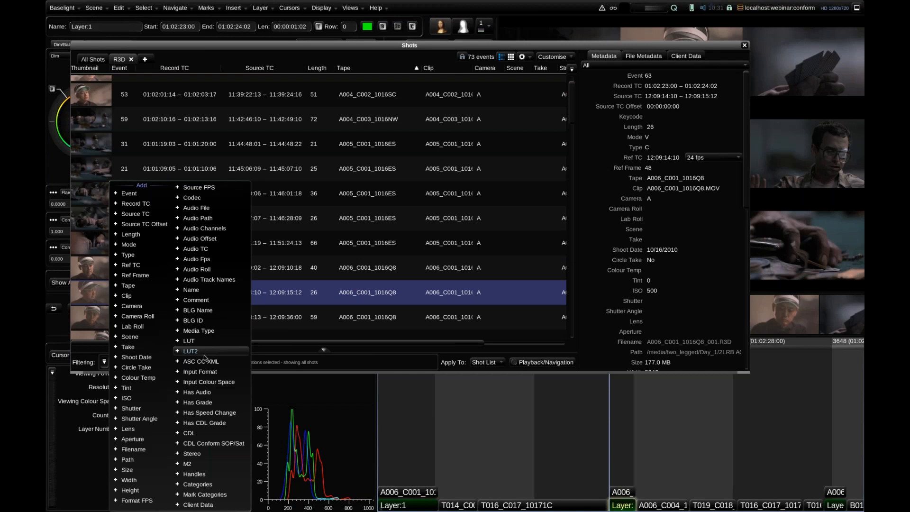
click(198, 331)
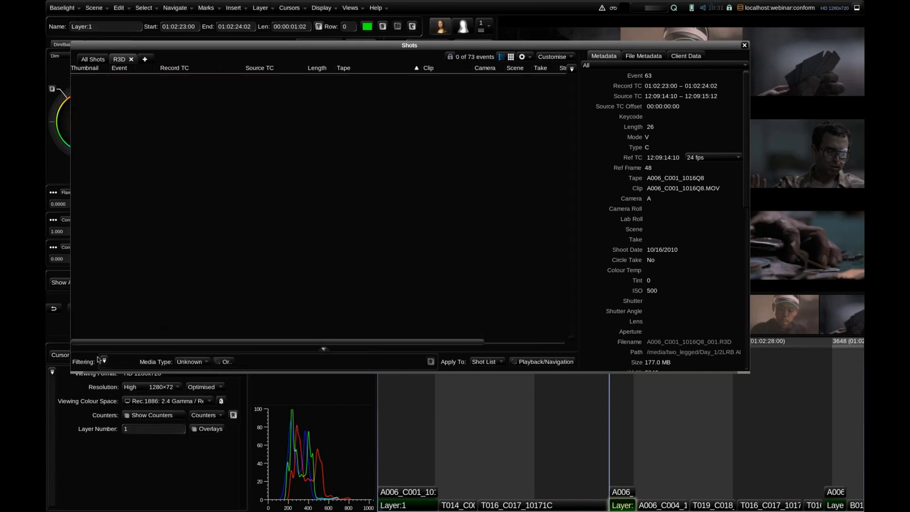
click(206, 362)
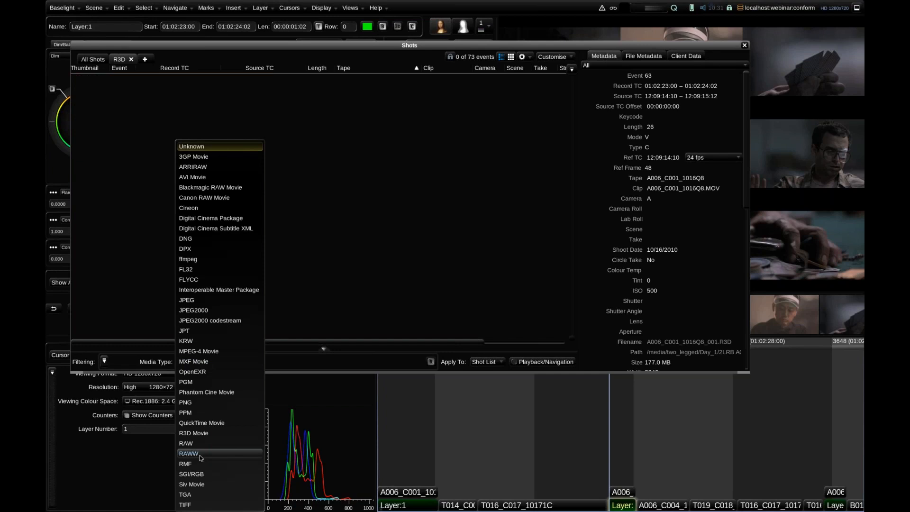
click(197, 433)
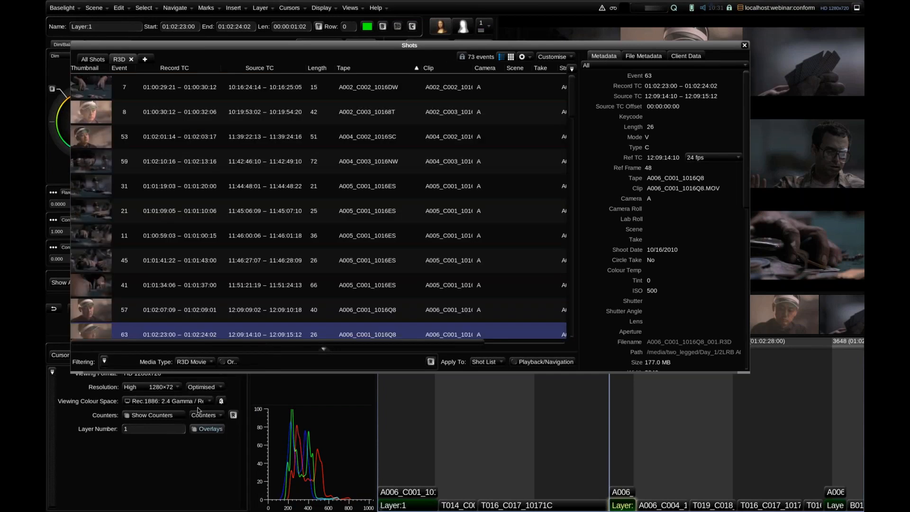
scroll(322, 208, down, 5)
scroll(563, 175, down, 15)
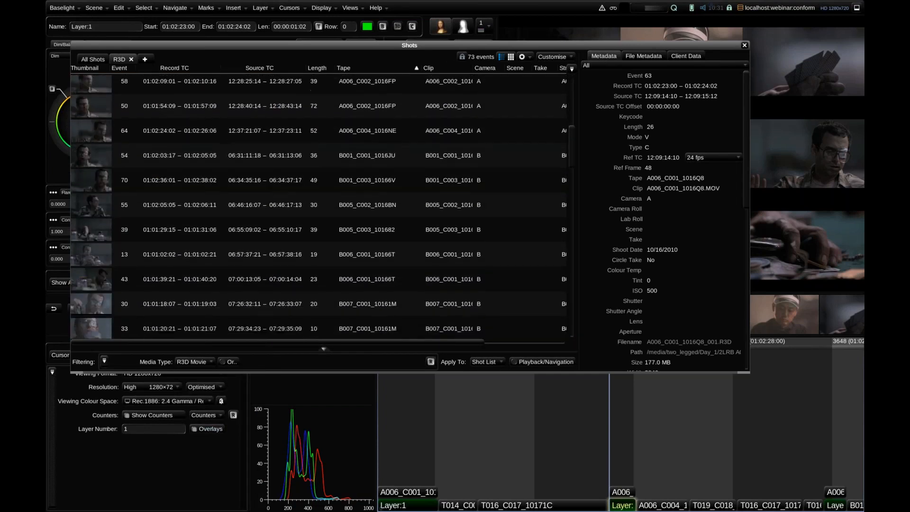
scroll(562, 175, up, 10)
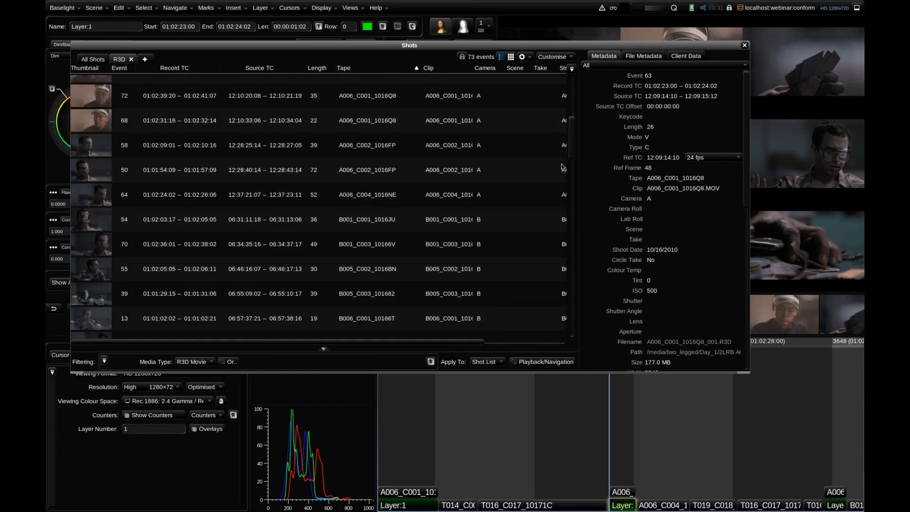
- Replace the media type filter with Has Grade set to No and step through the ungraded shots from event 7
click(194, 362)
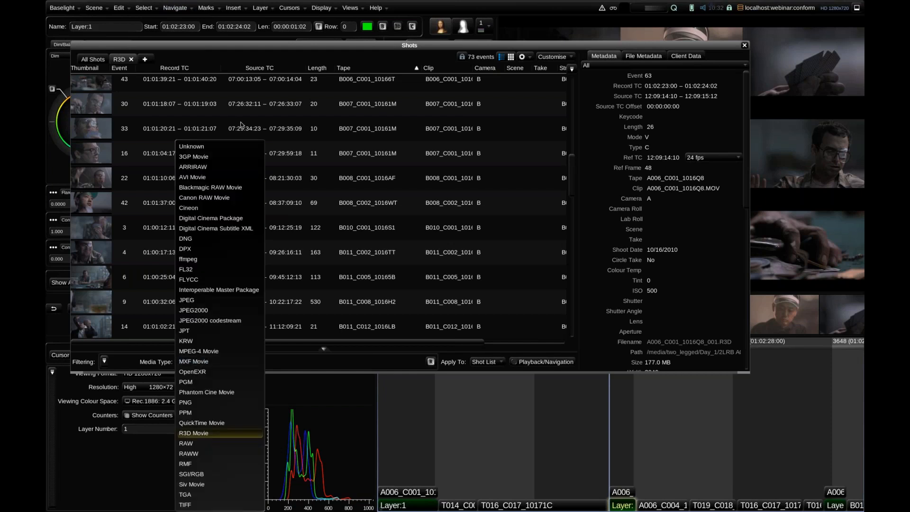
click(149, 363)
click(150, 363)
click(104, 361)
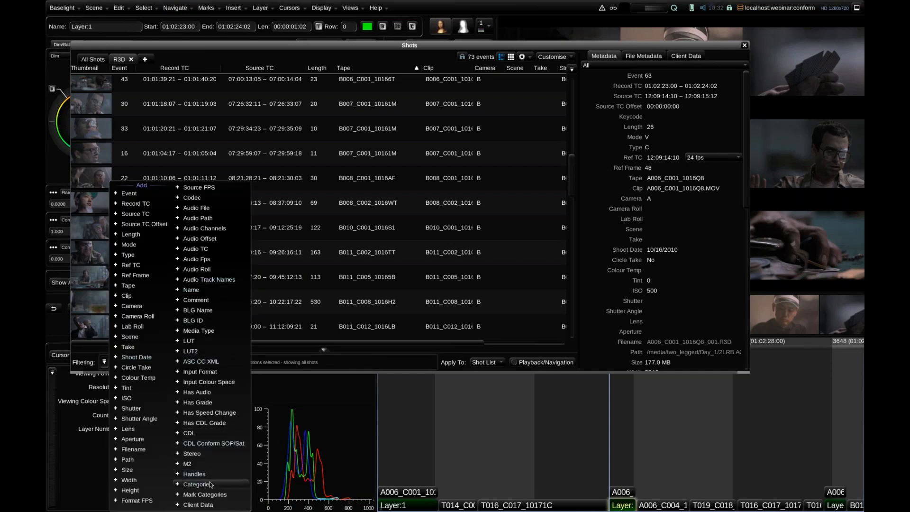
click(215, 402)
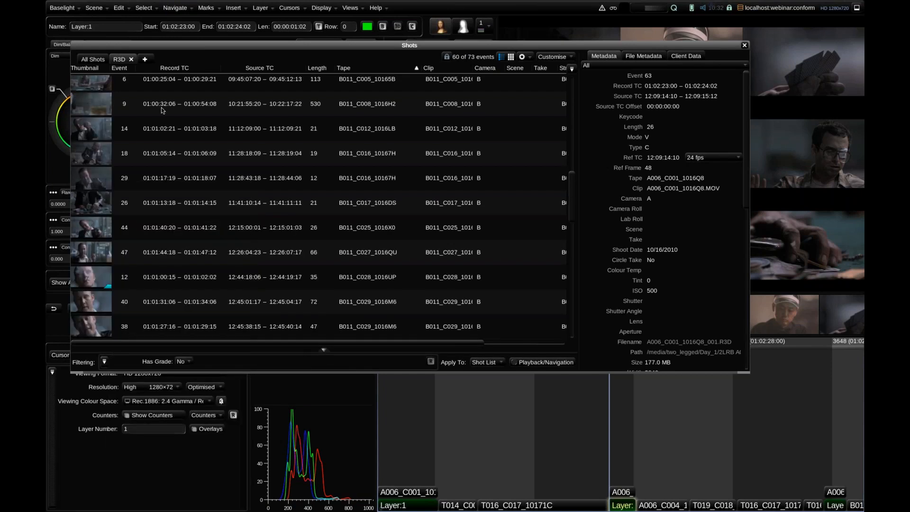
scroll(122, 161, up, 7)
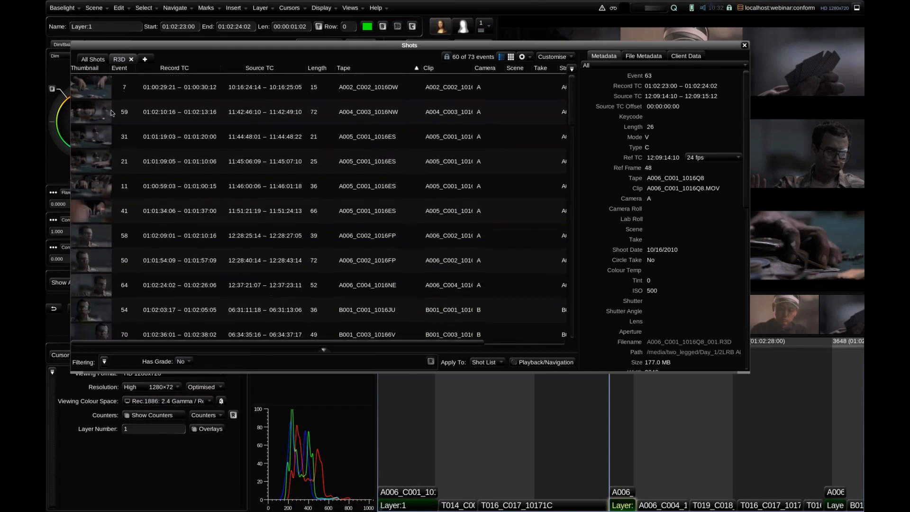
click(96, 92)
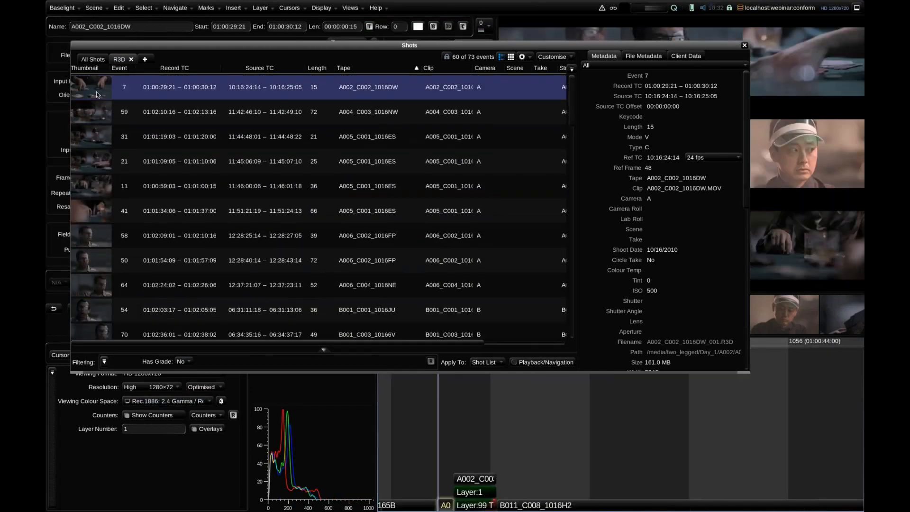
key(Down)
key(Down)
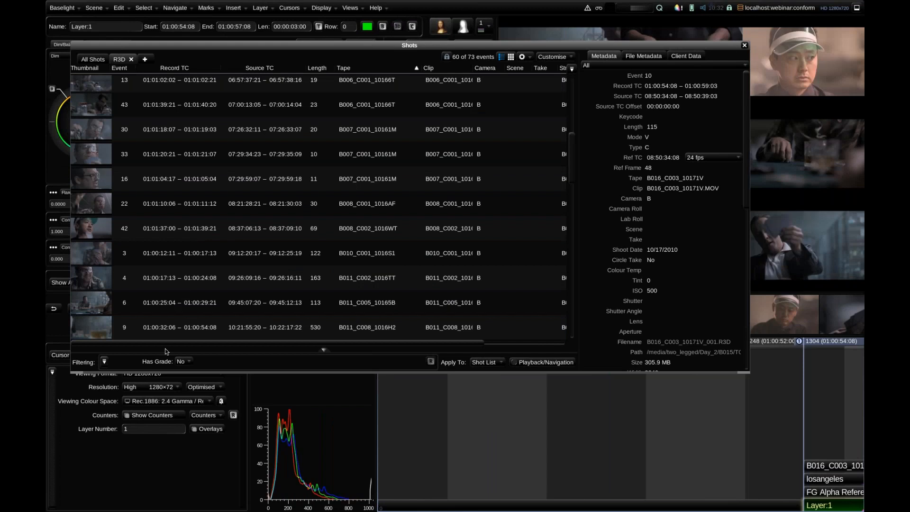
- Replace the grade filter with Has Speed Change set to Yes
click(120, 364)
click(104, 362)
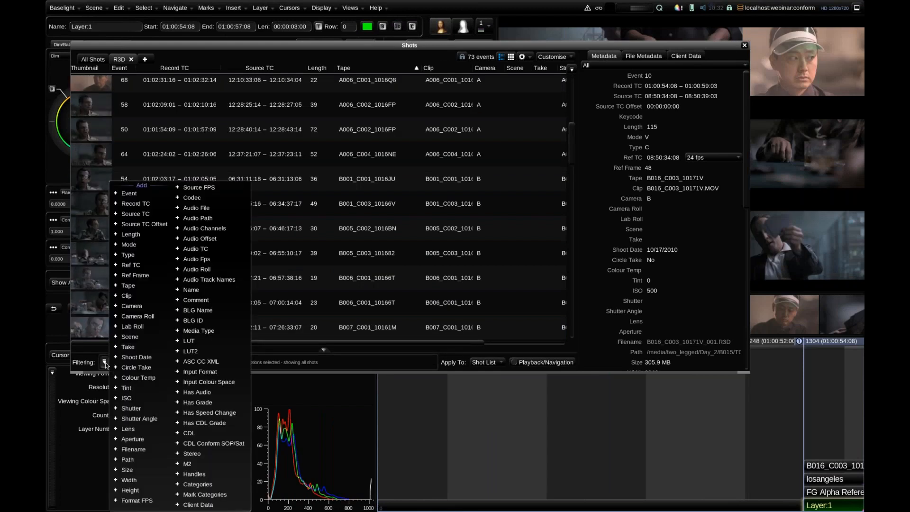
click(216, 413)
click(180, 361)
click(187, 385)
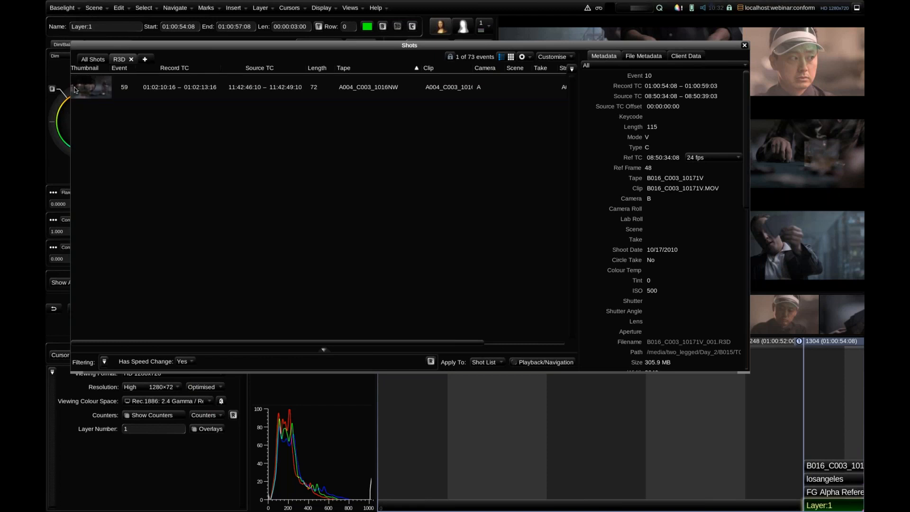
- Go to the speed-changed shot A004_C003_1016NW, close the Shots view, and show its Retime curve with the single-image layout
click(87, 91)
click(744, 46)
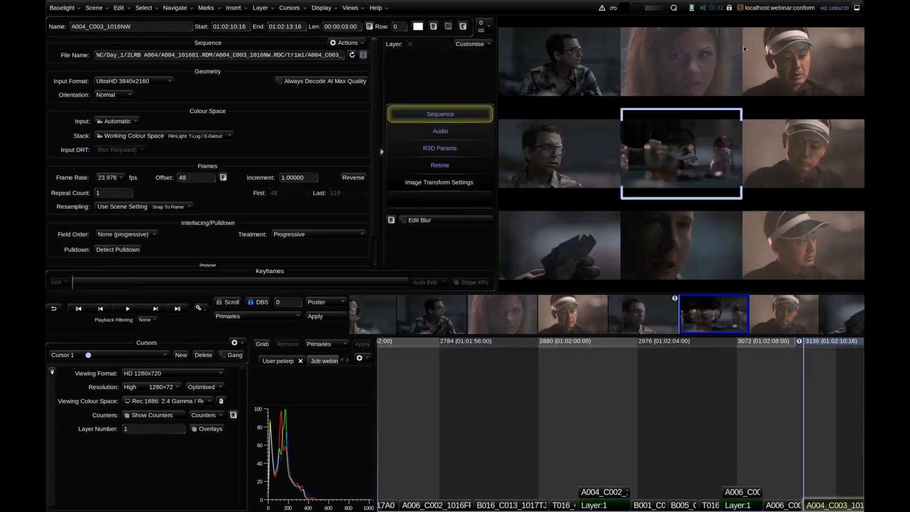
key(1)
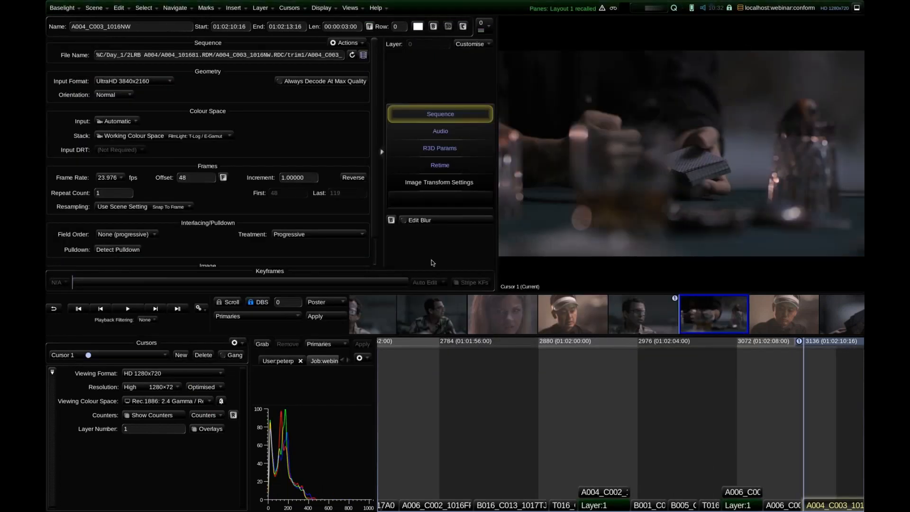
click(447, 170)
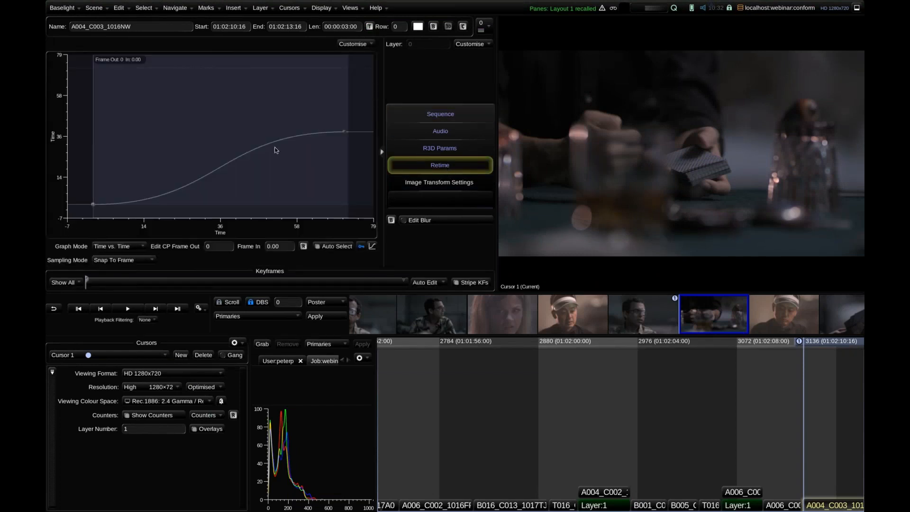
- Step frame by frame through the start of the retimed shot to examine its motion with Snap To Frame sampling
key(Left)
key(Left)
key(Left)
key(Right)
key(Right)
key(Right)
key(Right)
key(Right)
key(Right)
key(Right)
key(Right)
key(Right)
key(Right)
key(Right)
key(Right)
key(Right)
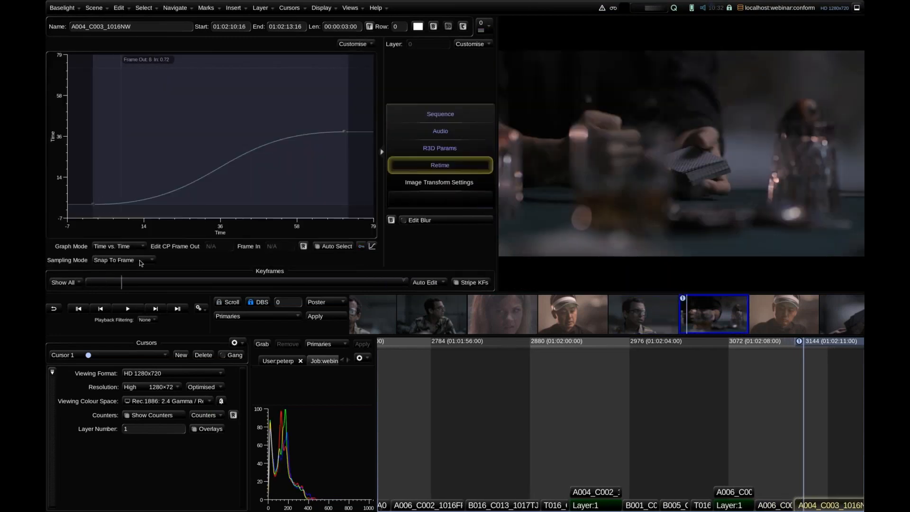
- Set the retime Sampling Mode to Optical Flow and step through the shot's frames, finishing at 01:02:11:20
click(142, 260)
click(112, 295)
key(Right)
key(Right)
key(Right)
key(Right)
key(Right)
key(Right)
key(Right)
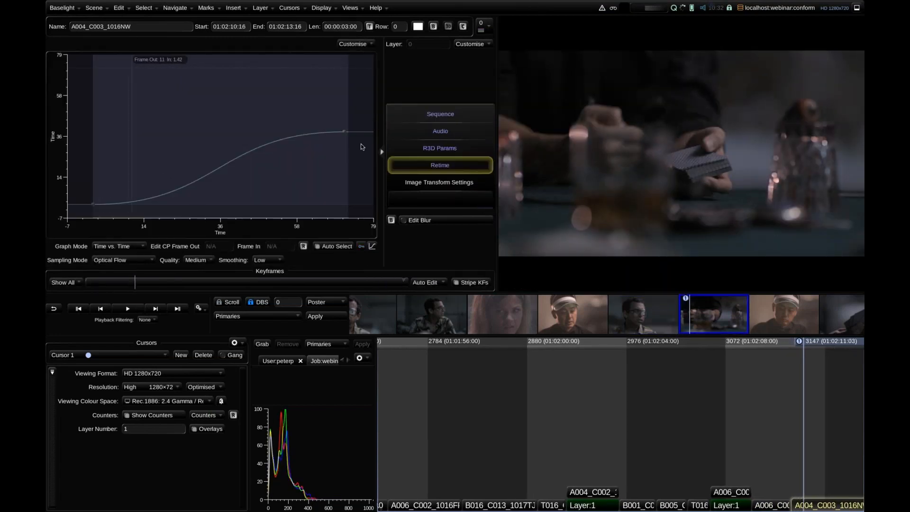
key(Right)
key(Right)
key(Right)
key(Right)
key(Right)
key(Right)
key(Right)
key(Right)
key(Right)
key(Right)
key(Right)
key(Right)
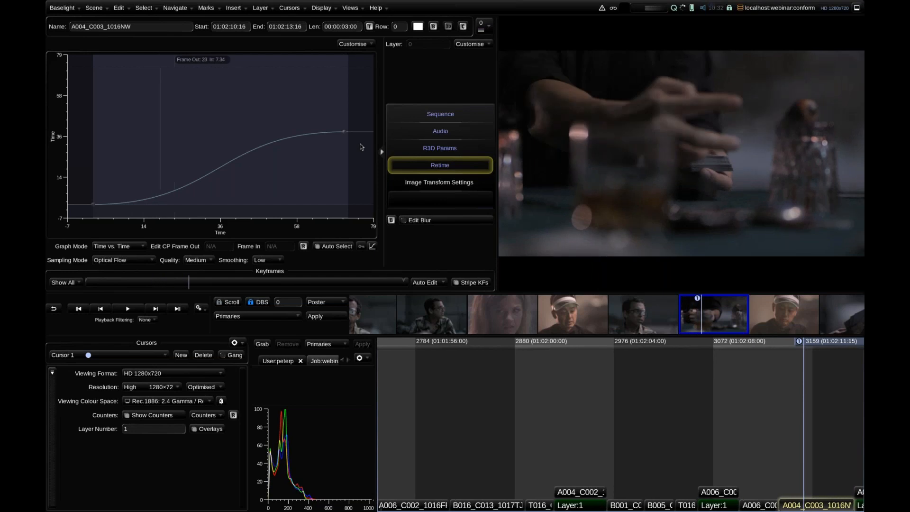
key(Right)
key(Right)
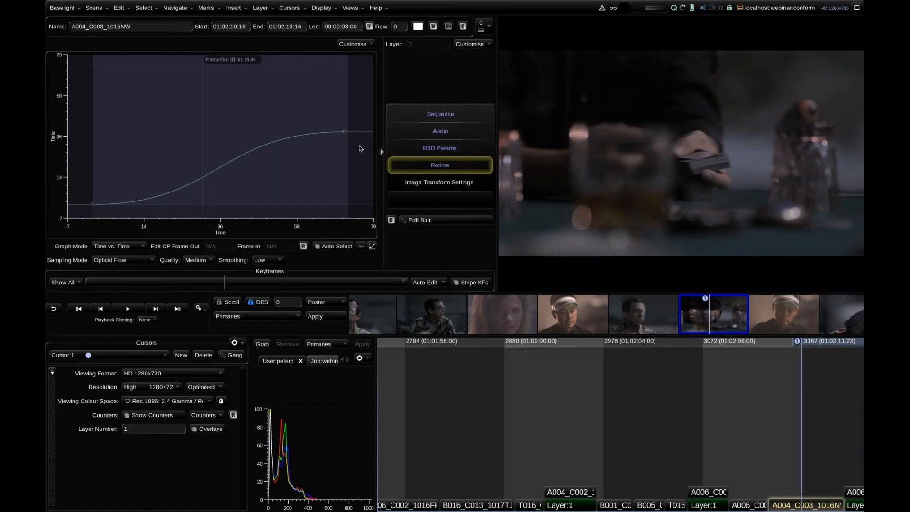
key(Left)
key(Left)
key(Left)
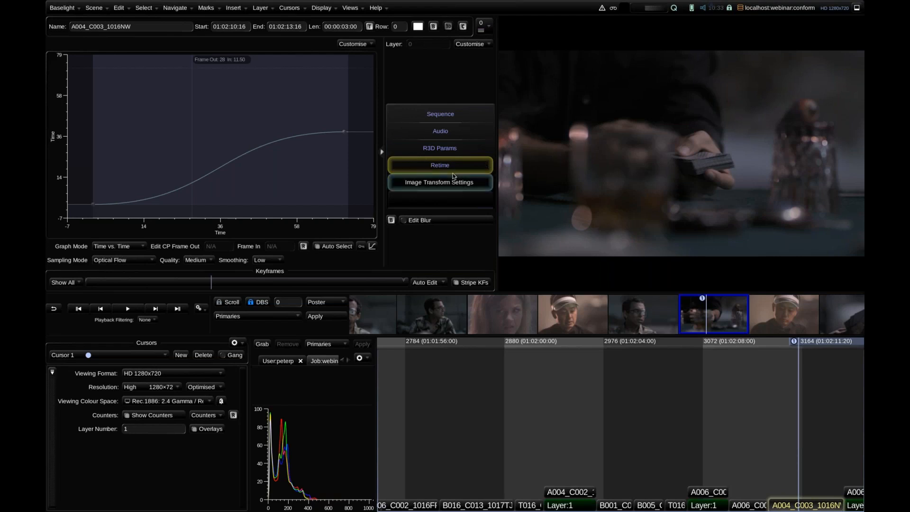
- Try an Increment of 0.5 in the shot's Sequence settings, and undo the change
click(451, 114)
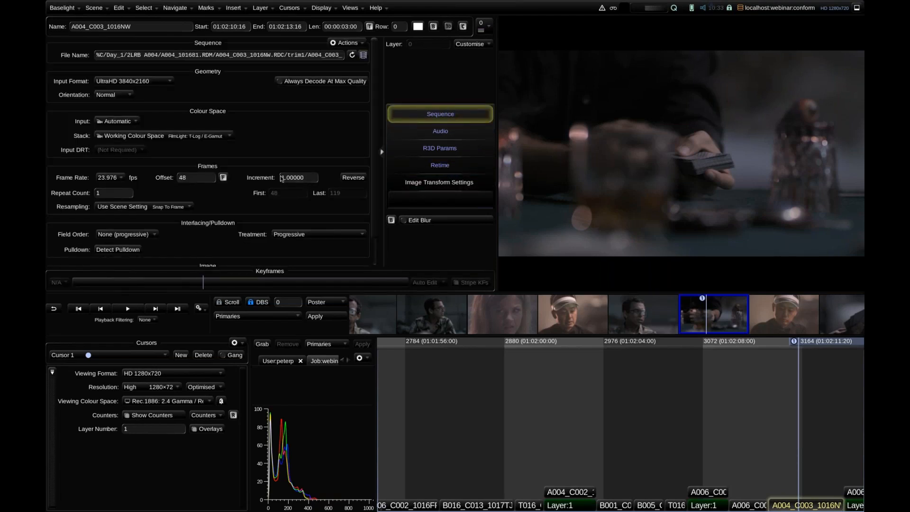
double_click(292, 177)
text(0.5)
key(Return)
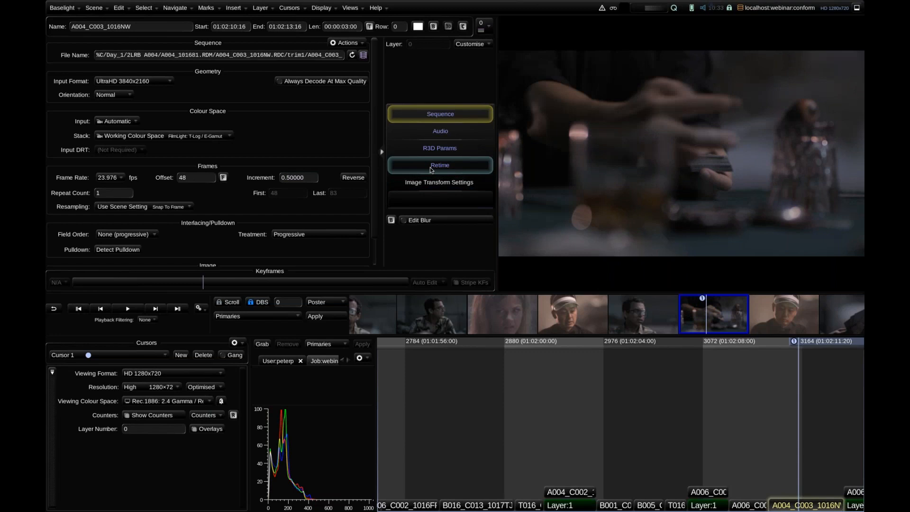
key(ctrl+z)
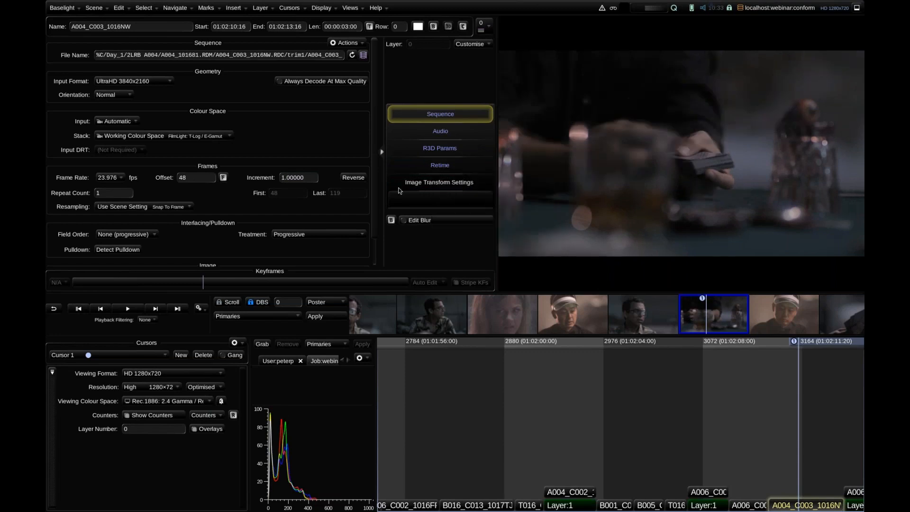
- Reopen the Shots view, switch it back to the All Shots tab, and close it
click(346, 8)
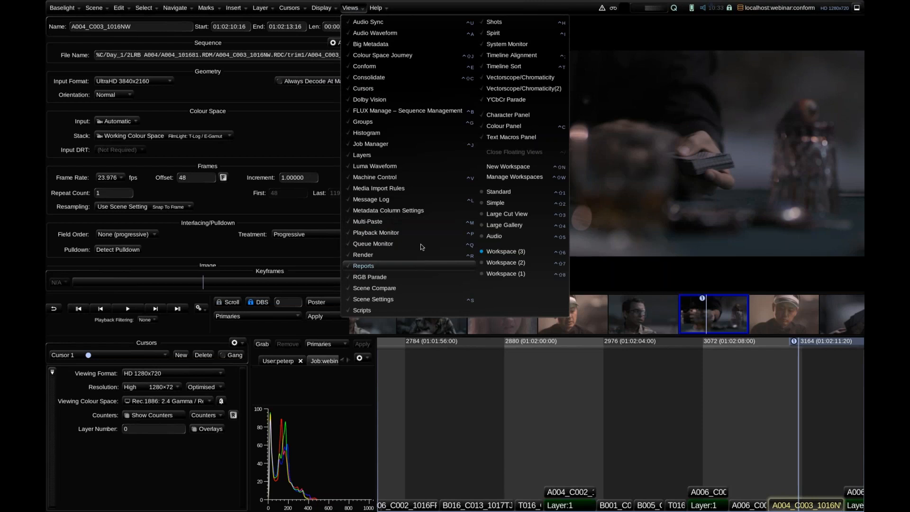
click(494, 22)
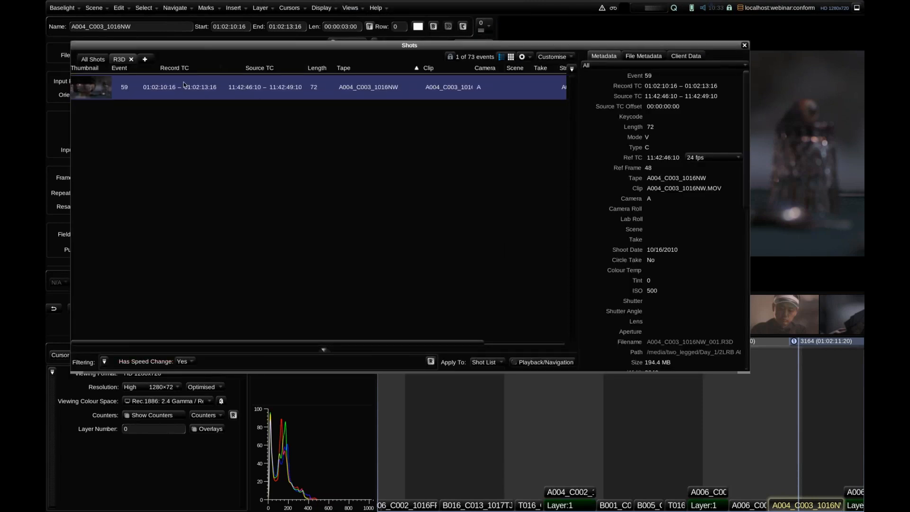
click(93, 60)
click(745, 45)
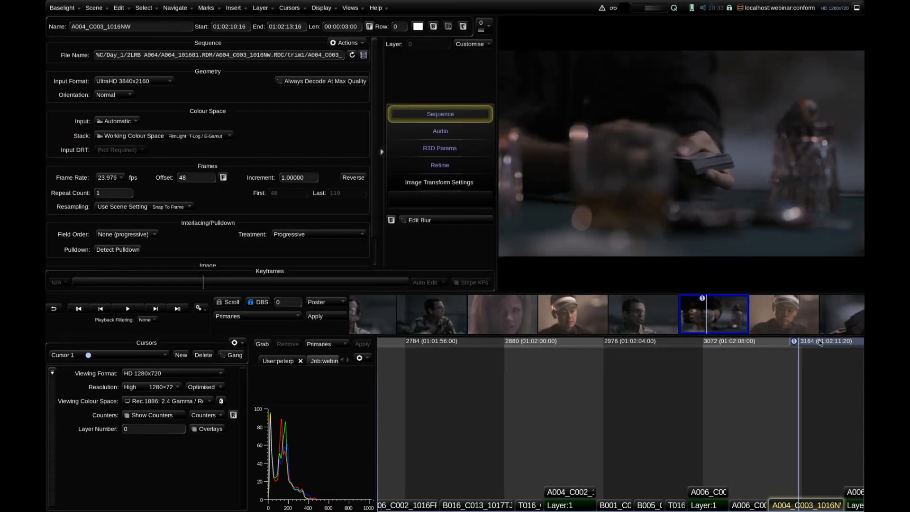
- Scrub back to the shot at 01:02:08:05 and step back through earlier timeline shots to B011_C031_10169E
drag(809, 345, 731, 339)
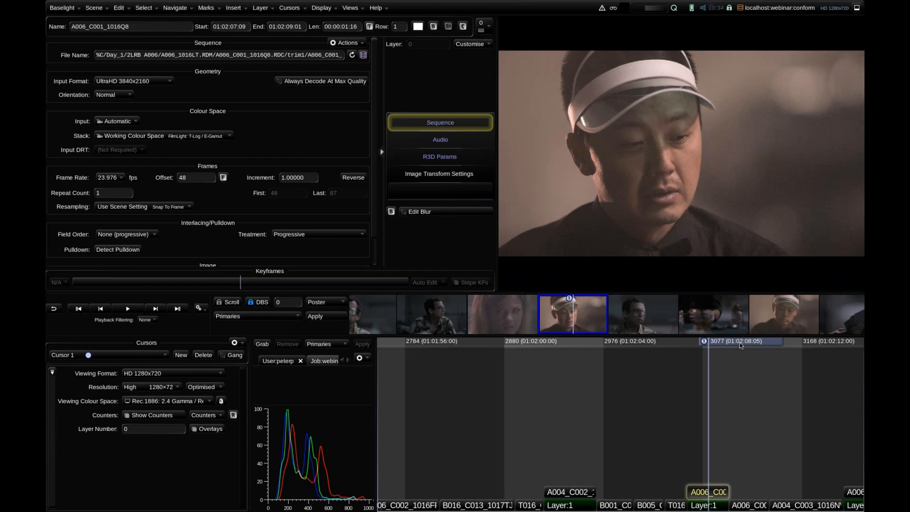
drag(740, 346, 404, 299)
key(Up)
key(Up)
key(Up)
key(Up)
key(Up)
key(Up)
key(Up)
key(Up)
key(Up)
key(Up)
key(Up)
key(Up)
key(Up)
key(Up)
key(Up)
key(Up)
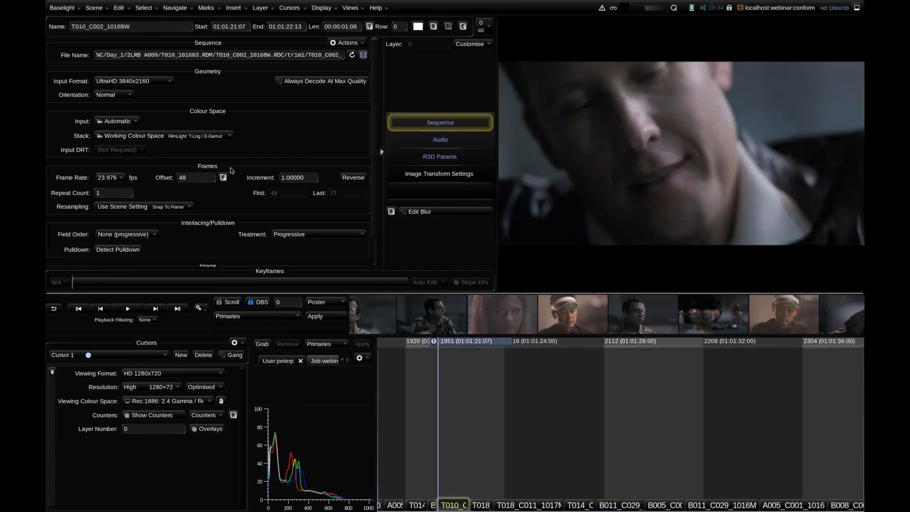
- Open the alternate_graded scene from the webinar job, close the Job Manager, and move the playhead to 01:00:05:06
click(98, 9)
click(113, 22)
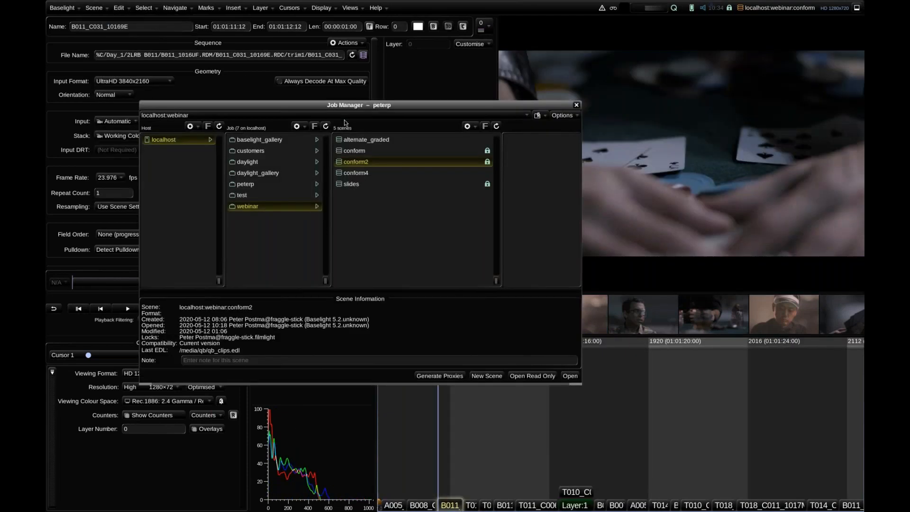
click(362, 140)
double_click(361, 140)
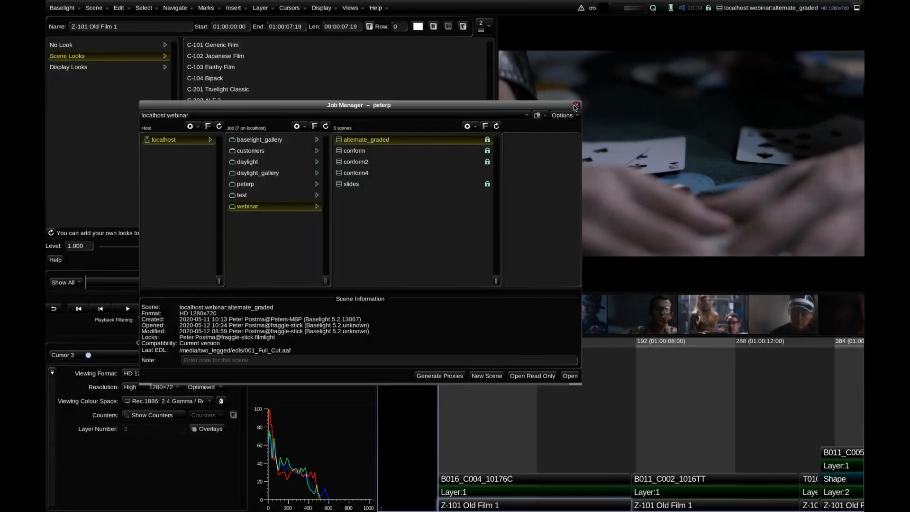
click(576, 106)
click(568, 351)
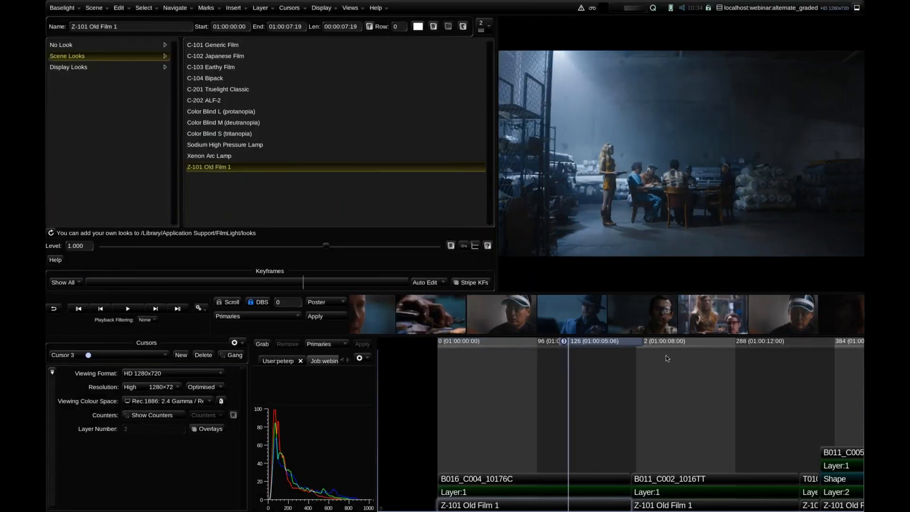
- Scrub through the opening shots of the alternate_graded timeline, select every strip in it, and copy them all
drag(666, 355, 758, 365)
drag(581, 397, 733, 413)
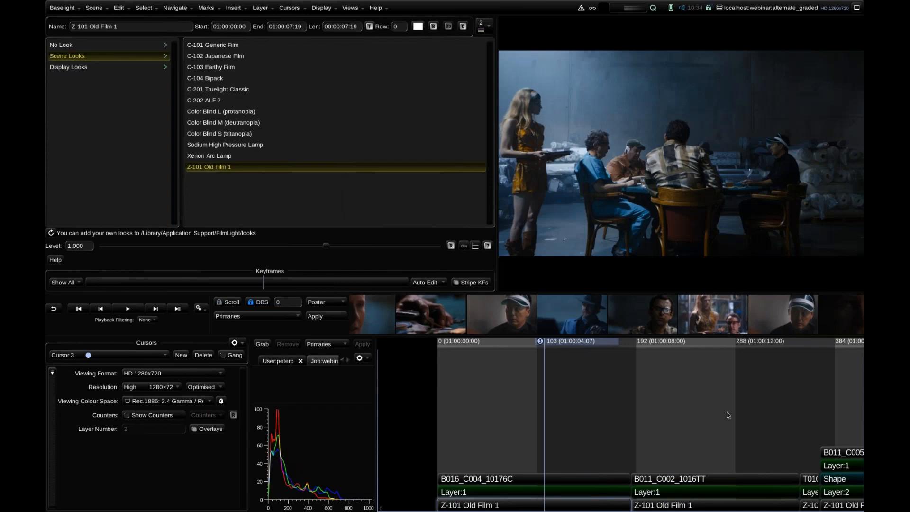
key(Home)
drag(503, 346, 481, 345)
key(ctrl+a)
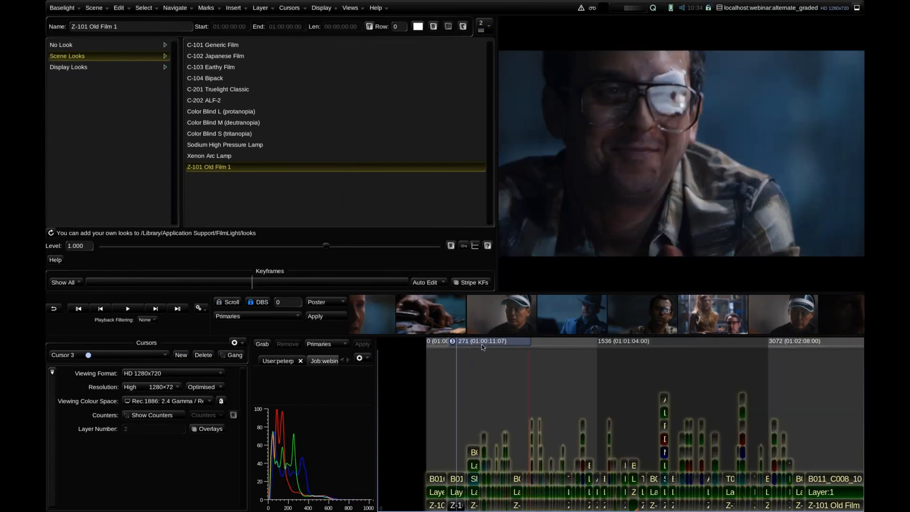
key(ctrl+c)
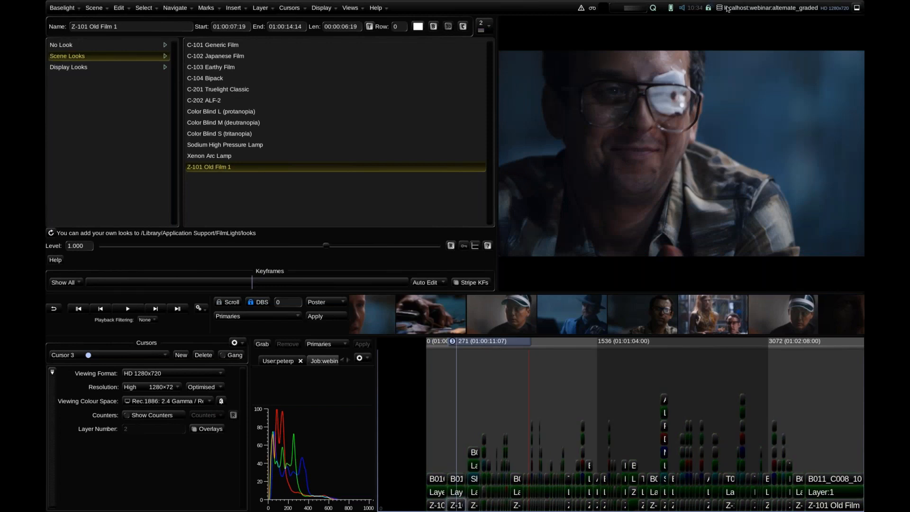
- Switch to the conform scene and open the Multi-Paste view with all of its timeline shots selected
click(728, 9)
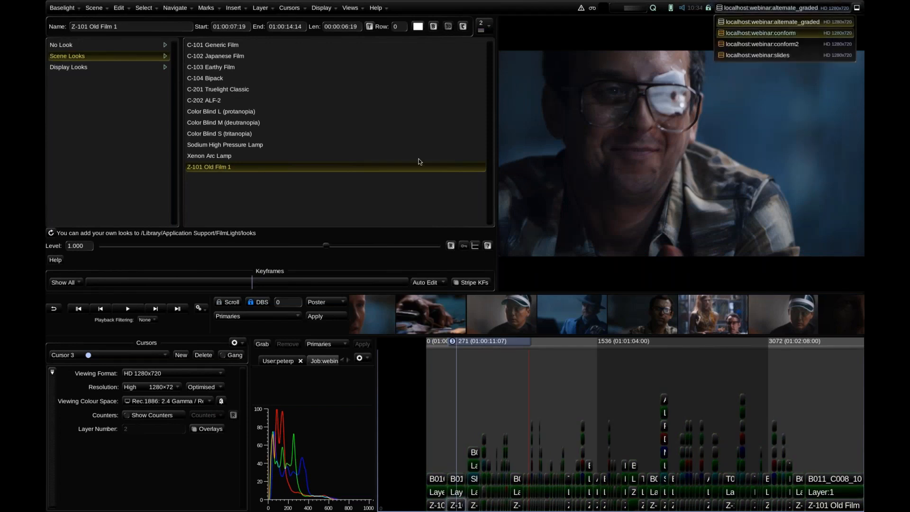
key(Return)
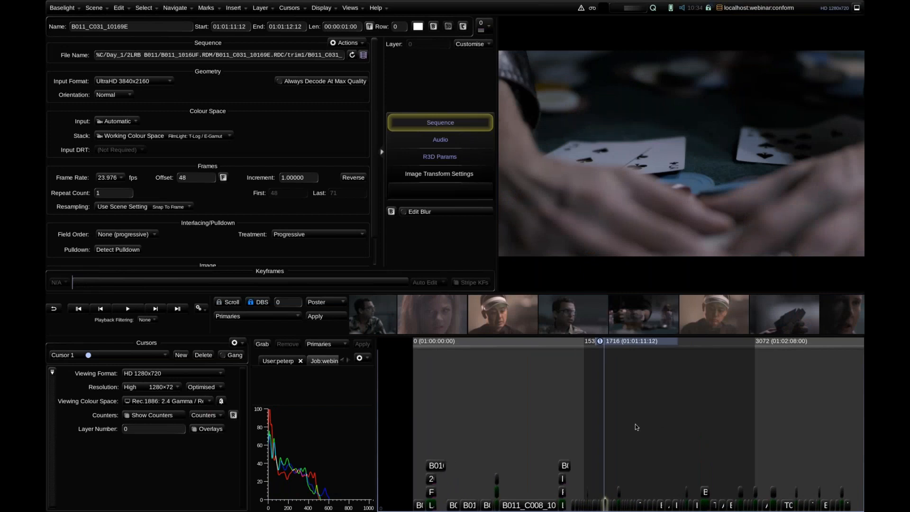
click(350, 8)
click(396, 222)
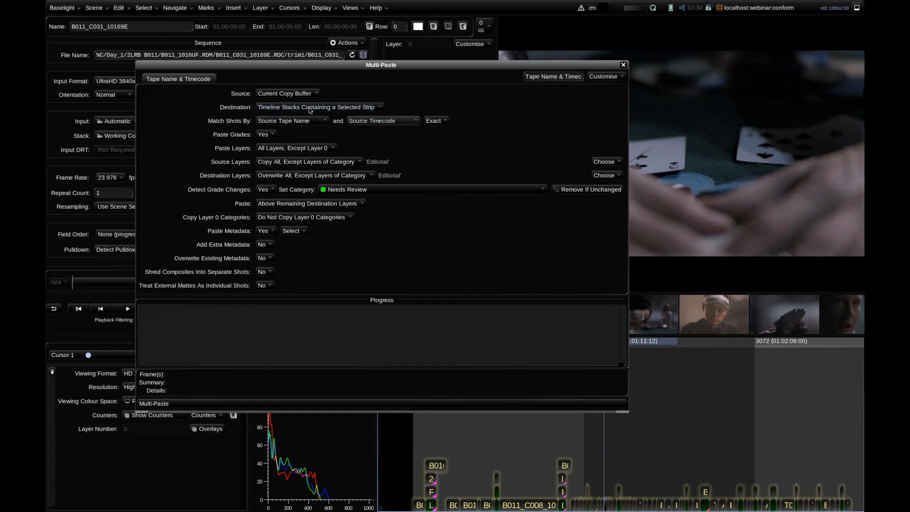
- Review the Match Shots By options for source name and timecode, keeping Source Tape Name and Source Timecode
click(277, 122)
click(355, 122)
click(354, 122)
click(319, 122)
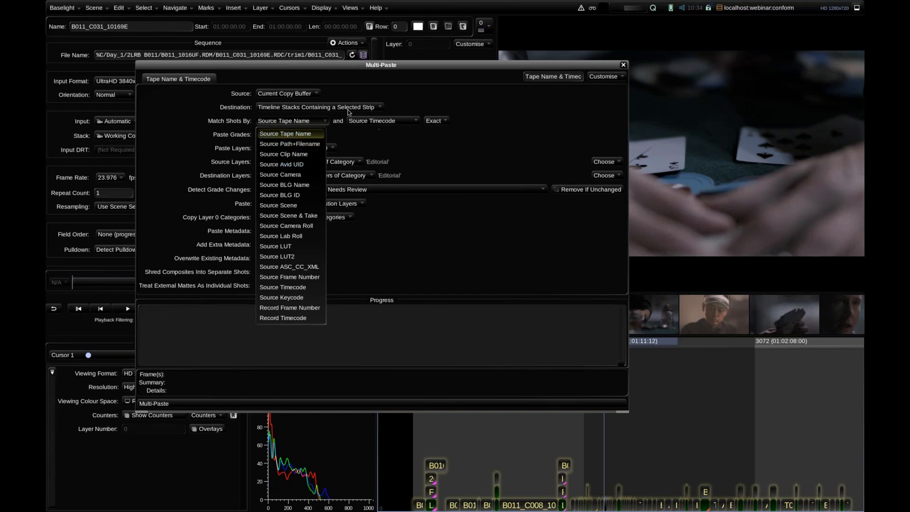
click(387, 130)
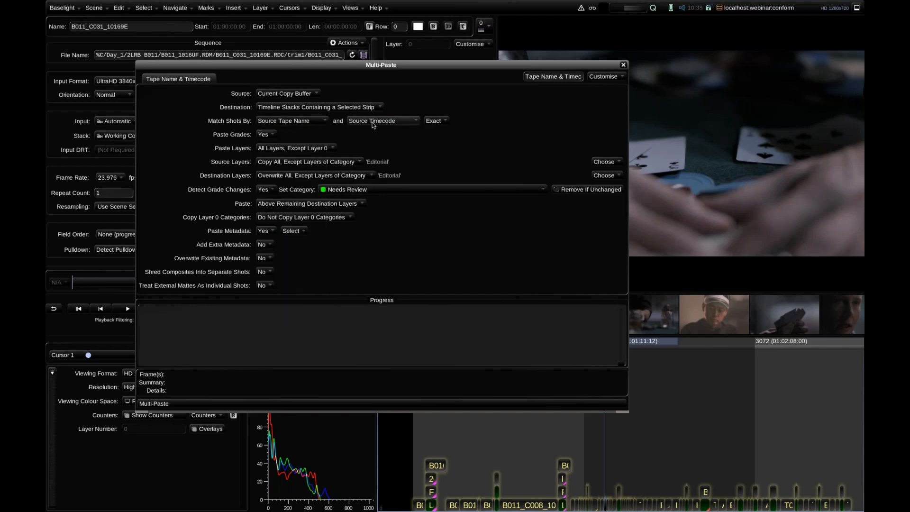
click(373, 124)
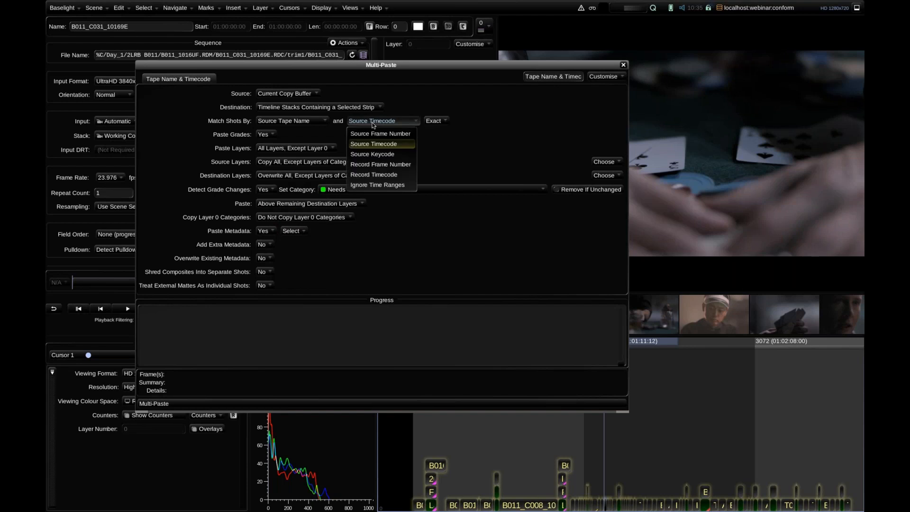
click(322, 123)
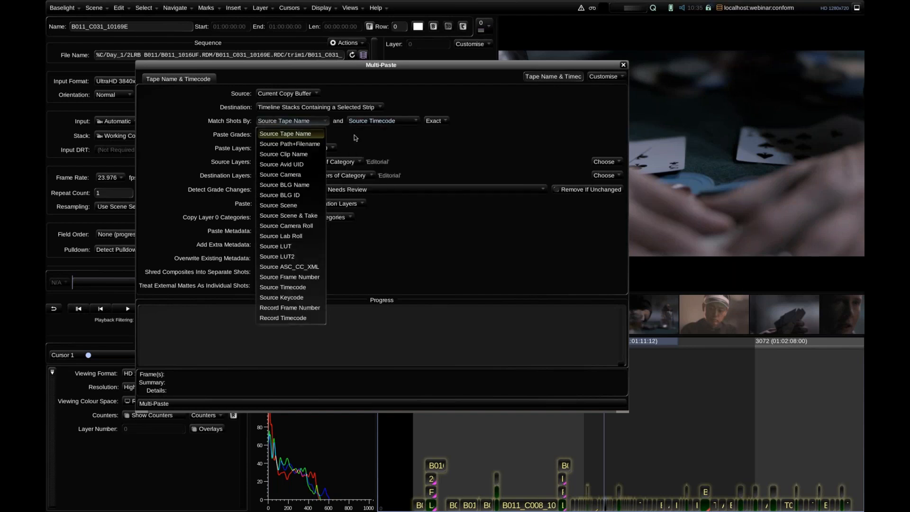
click(403, 217)
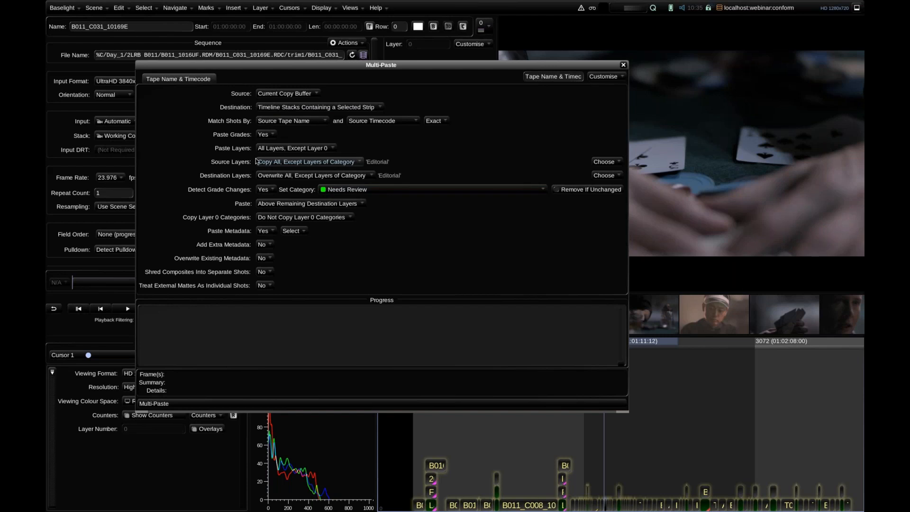
- Inspect the Layer:99 Transform on the A002_C00 shot at 01:00:21:17 in alternate_graded, and return to the conform scene
key(ctrl+2)
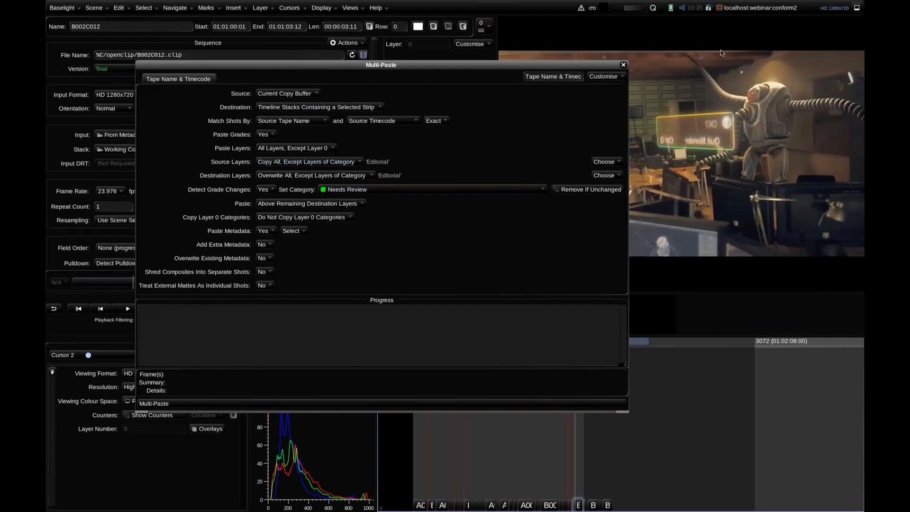
key(ctrl+3)
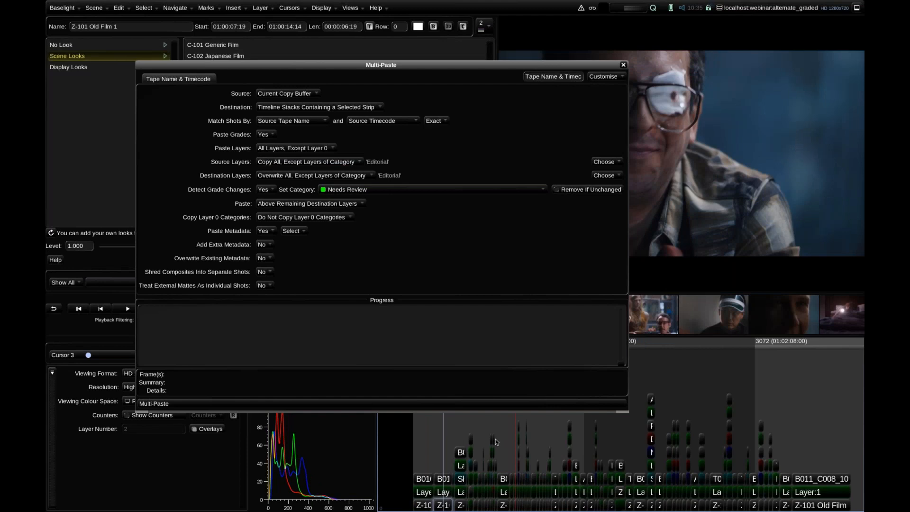
scroll(524, 441, up, 8)
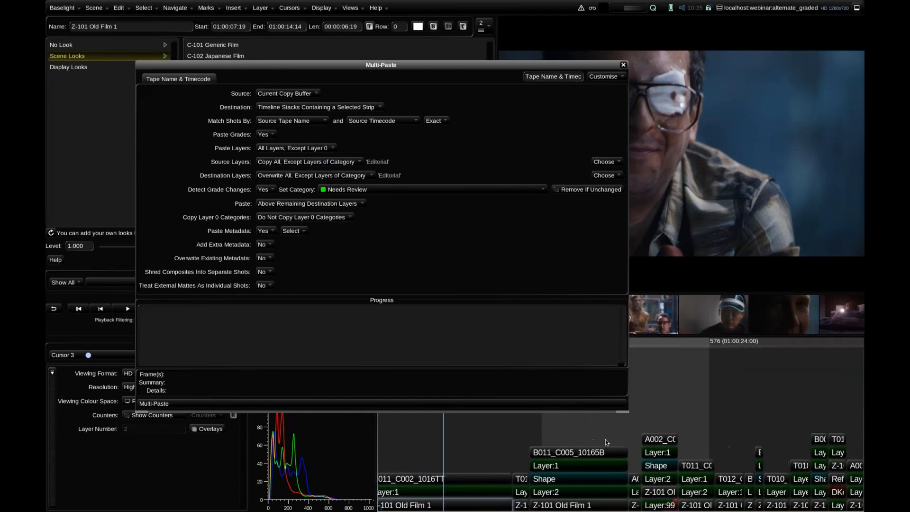
click(696, 439)
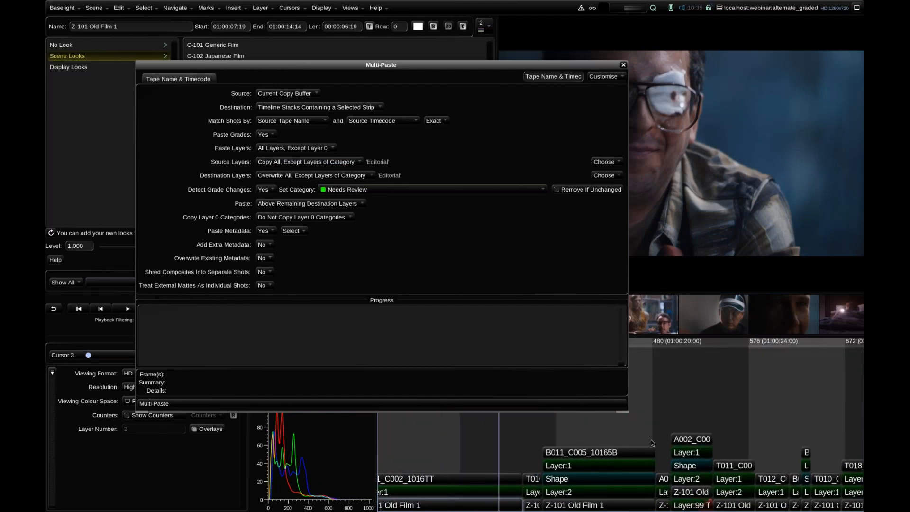
click(696, 439)
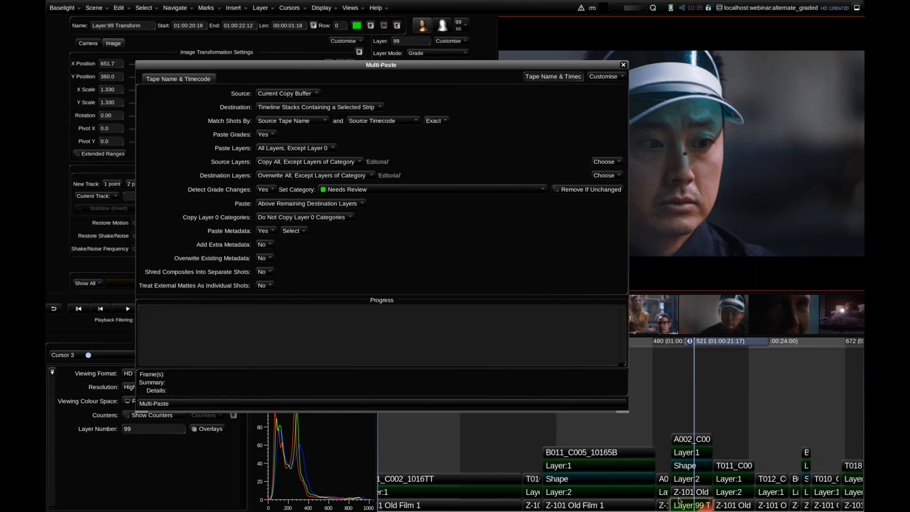
key(1)
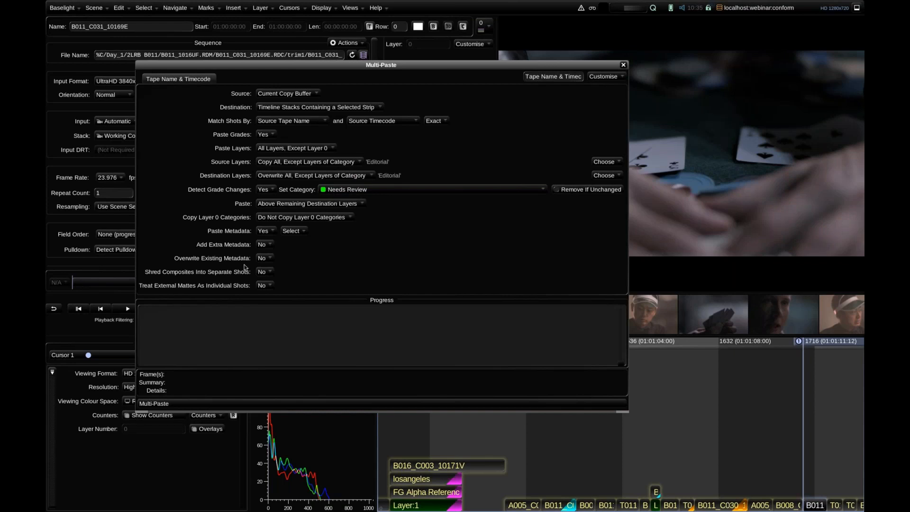
- Set Detect Grade Changes to No and run Multi-Paste to apply the copied grades to the conform shots
click(264, 189)
click(264, 212)
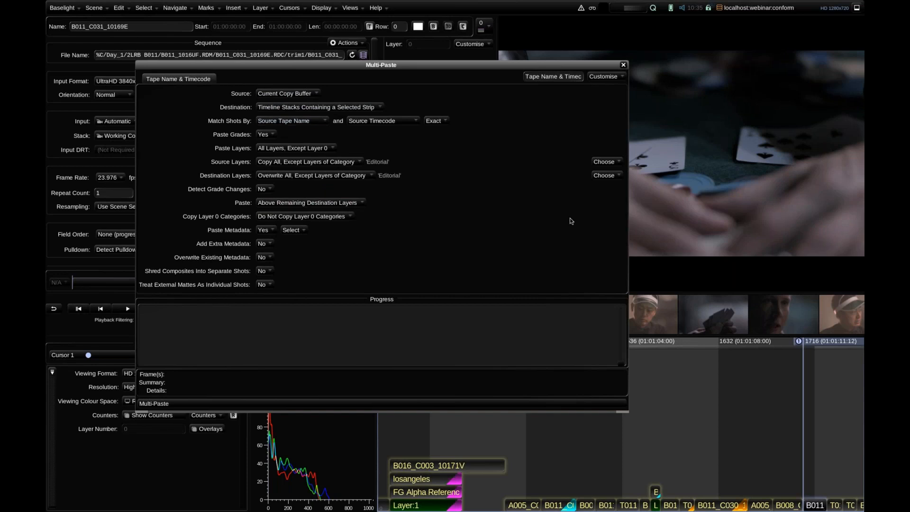
drag(567, 67, 485, 39)
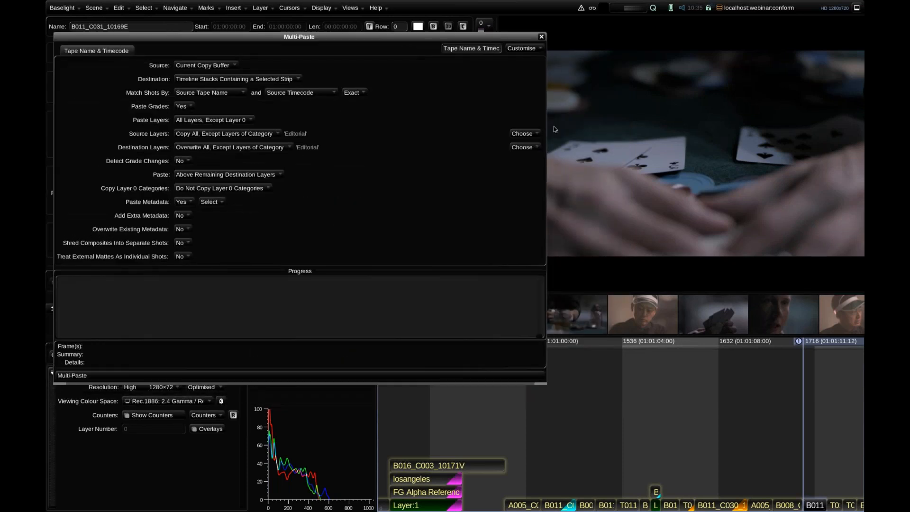
click(225, 375)
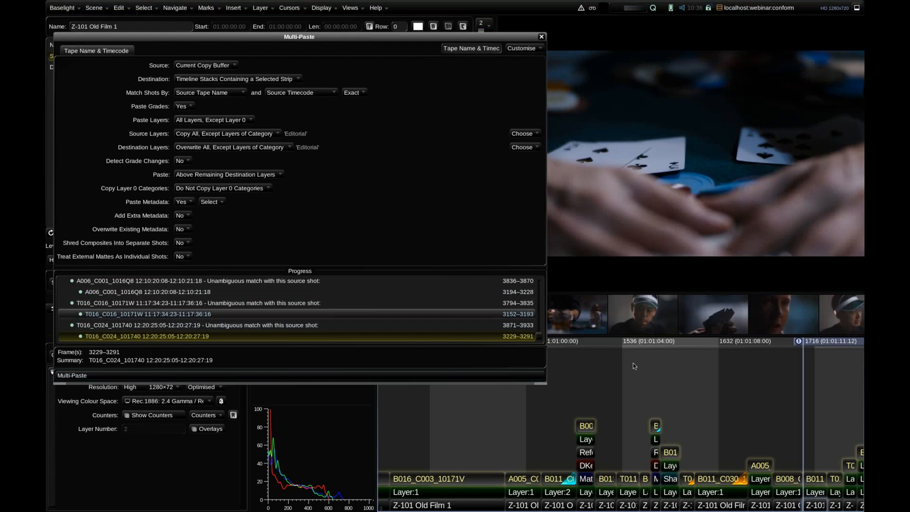
- Go to the A006_C001_10 shot at 01:02:14:21 and inspect its pasted Shape strip, keeping the Multi-Paste view clear of the image
scroll(635, 363, down, 2)
click(630, 311)
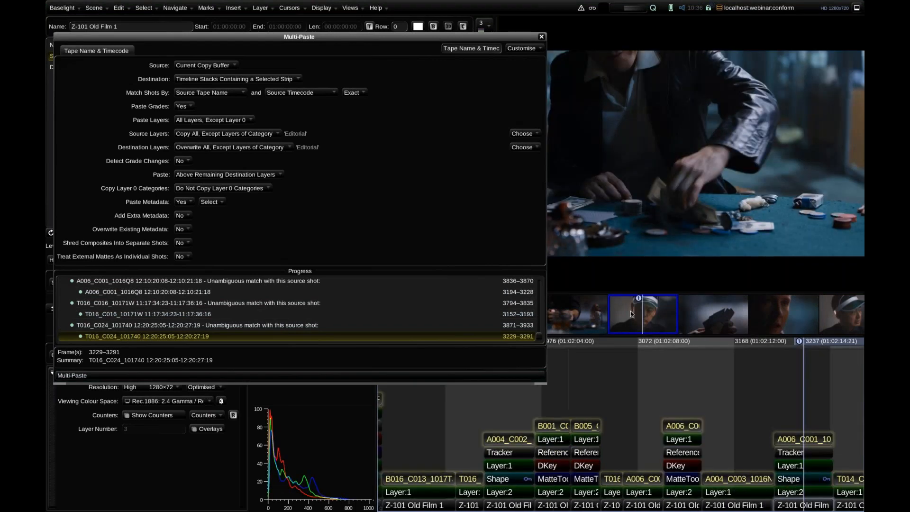
click(789, 479)
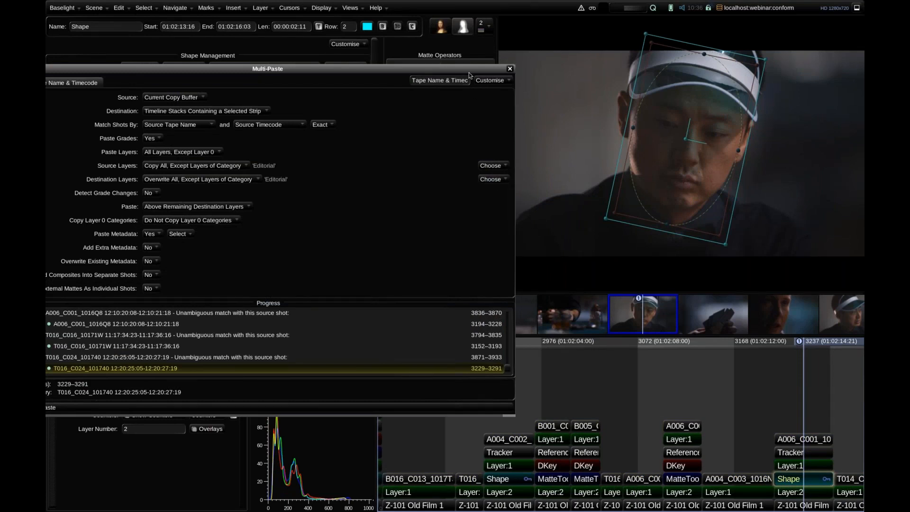
drag(468, 72, 558, 60)
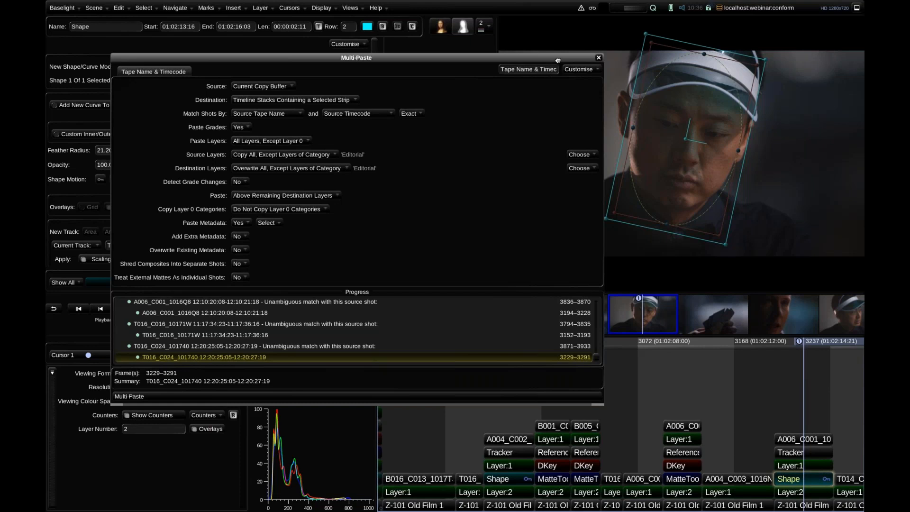
drag(547, 56, 527, 48)
- Switch back to the alternate_graded scene and close the Multi-Paste view
click(756, 7)
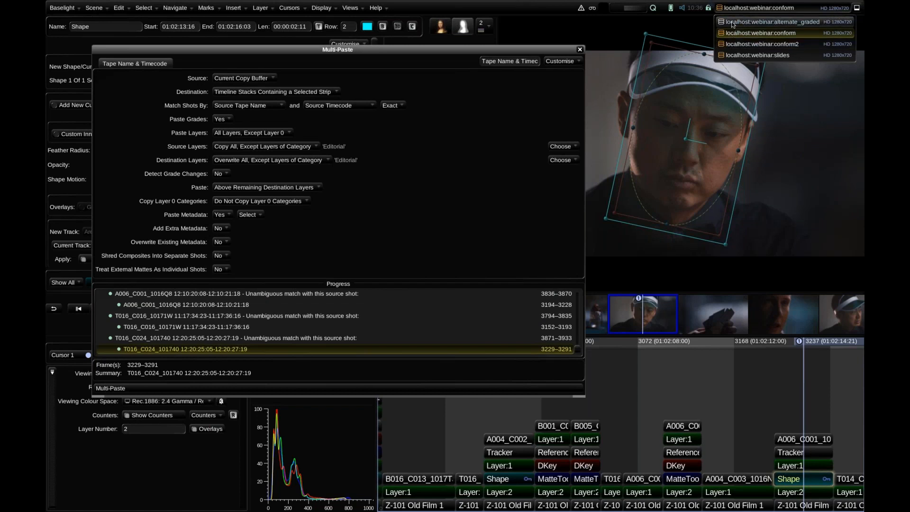
click(749, 22)
click(579, 49)
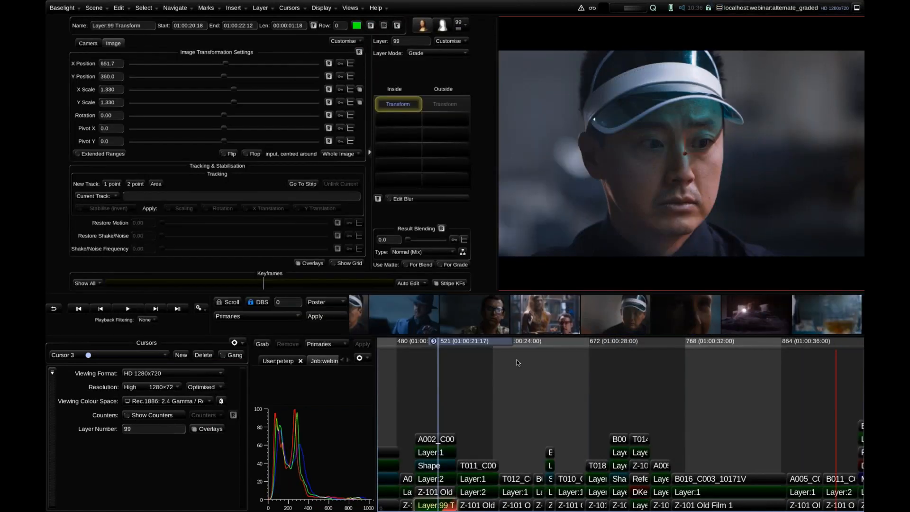
- Shift the Base Grade balance toward teal-blue on Layer:1 of the A002_C00 shot and the following T011_C00 shot
drag(576, 343, 596, 349)
click(590, 457)
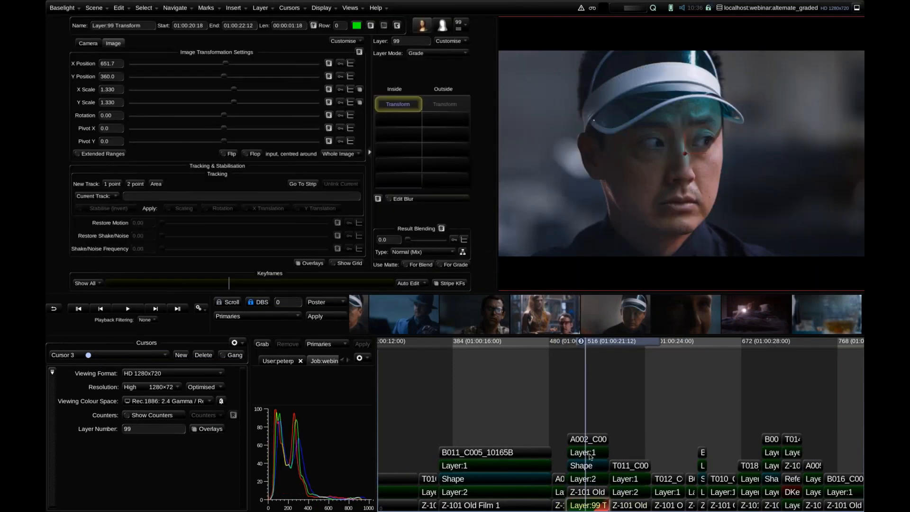
click(590, 457)
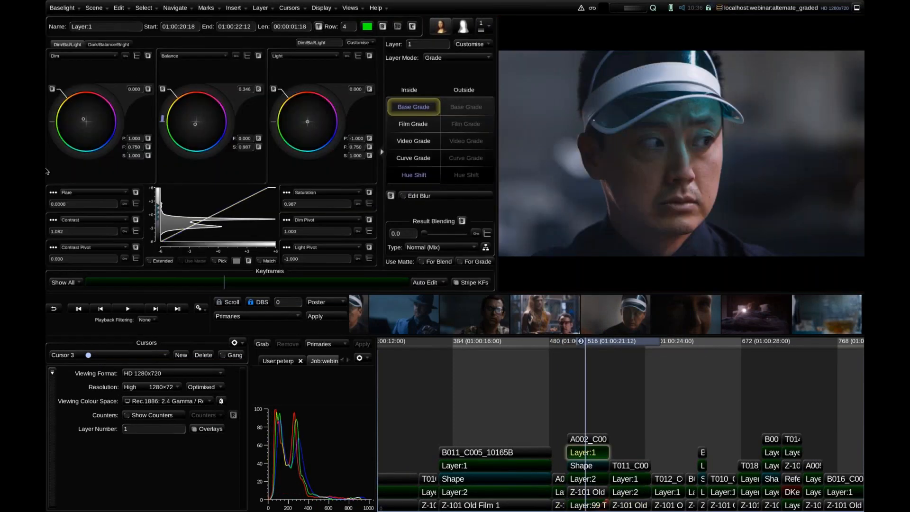
key(Down)
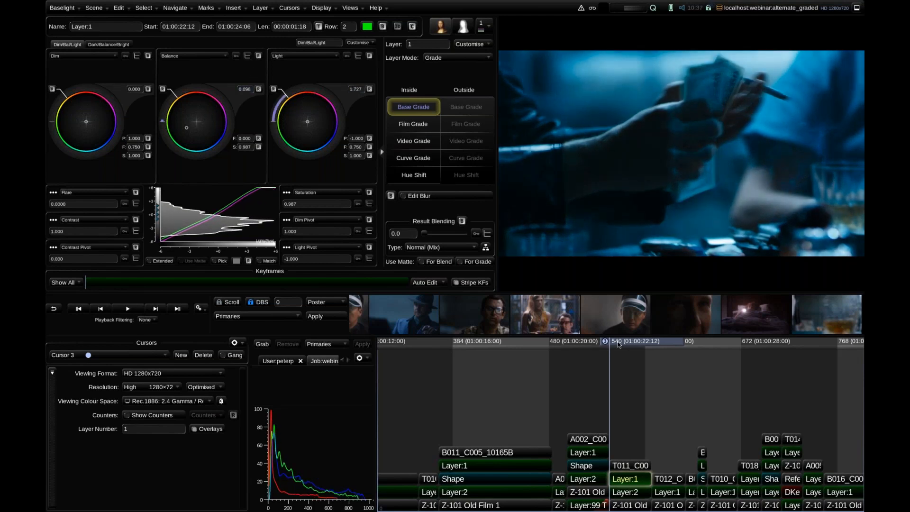
mouse_move(618, 344)
mouse_down()
mouse_move(595, 348)
mouse_move(612, 347)
mouse_up()
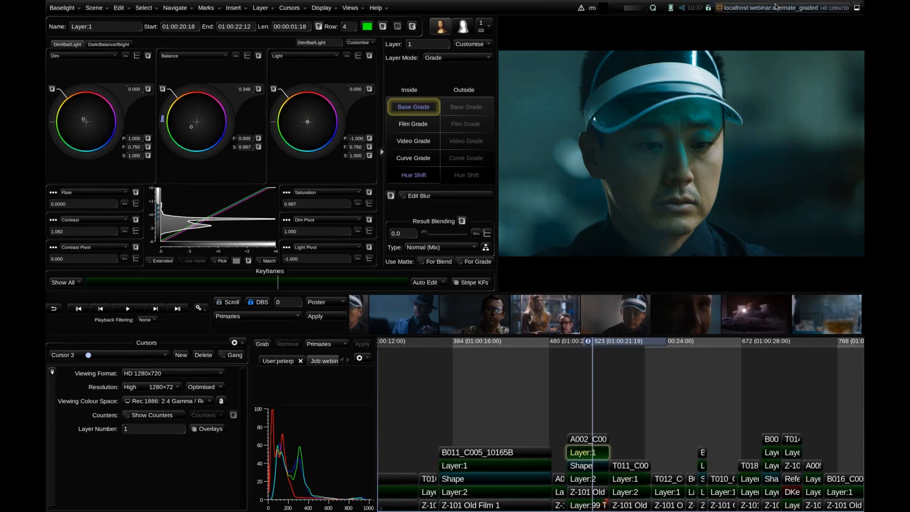
- Return to the conform scene, rerun Multi-Paste with Detect Grade Changes set to Yes and category Needs Review, and close the view
click(753, 8)
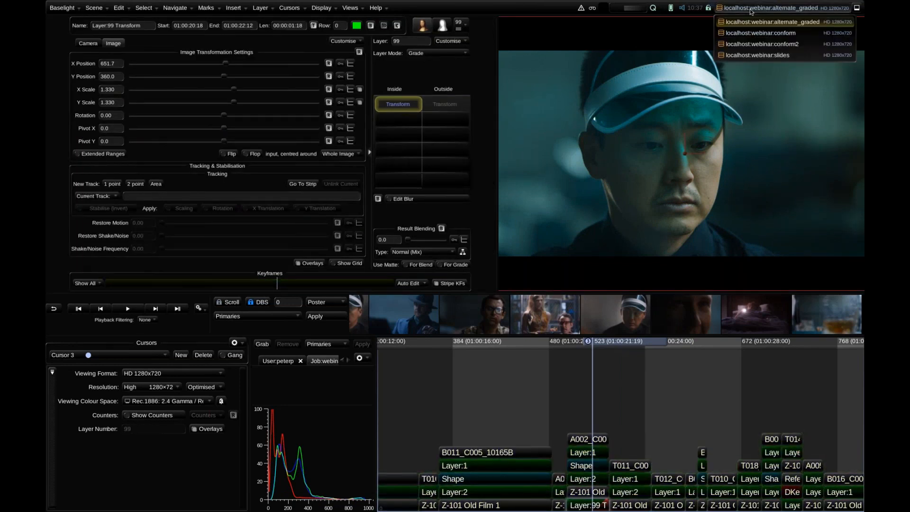
click(762, 34)
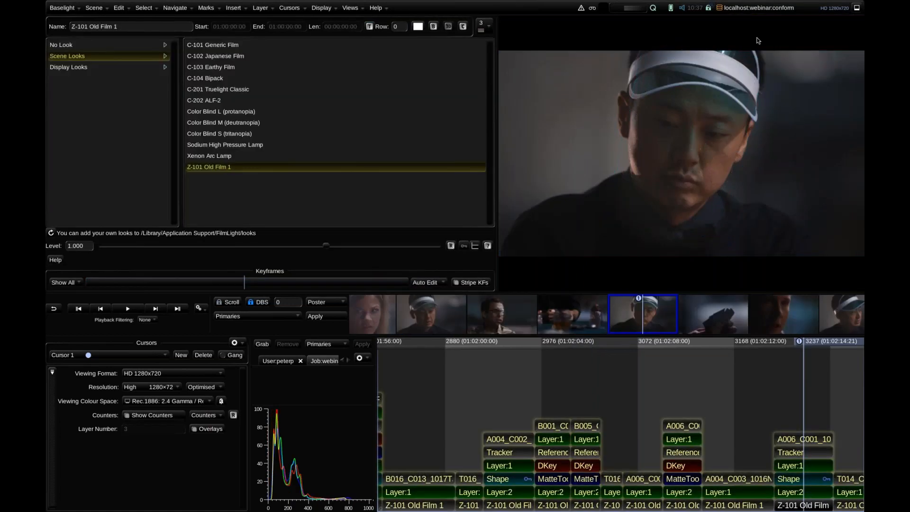
click(350, 9)
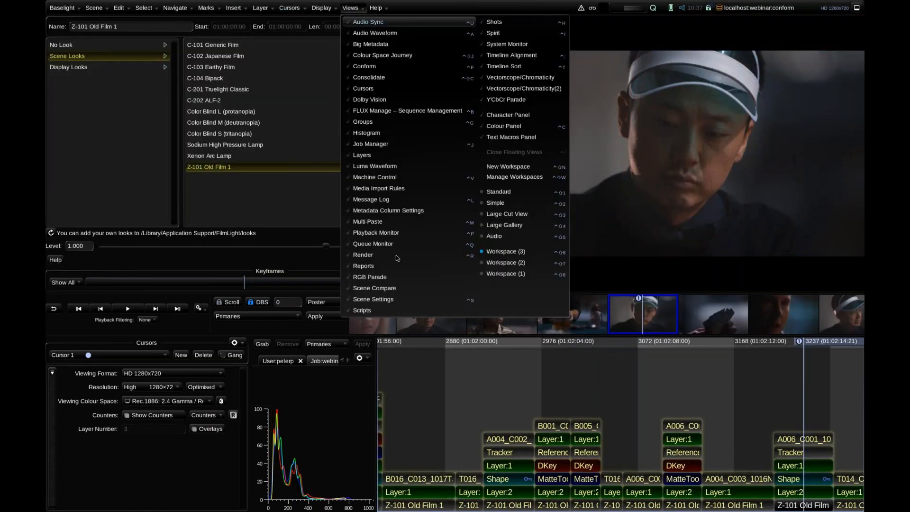
click(386, 221)
click(220, 176)
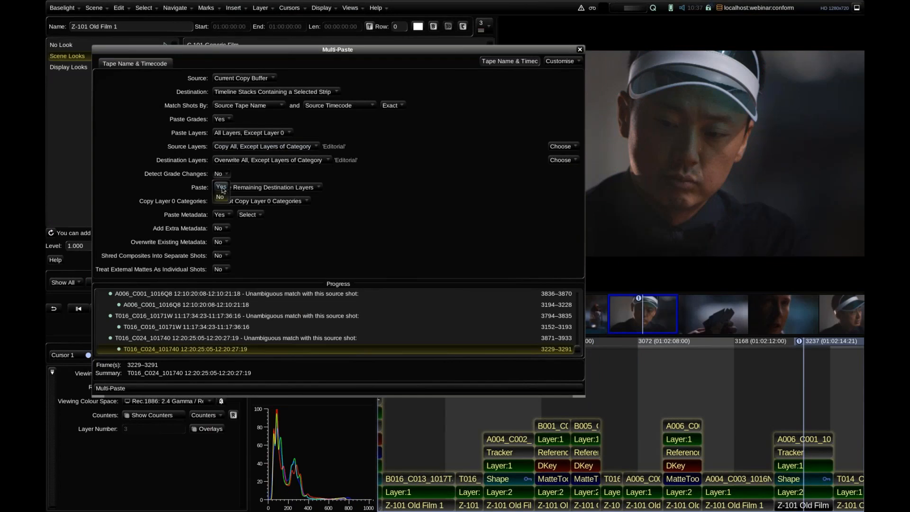
click(217, 168)
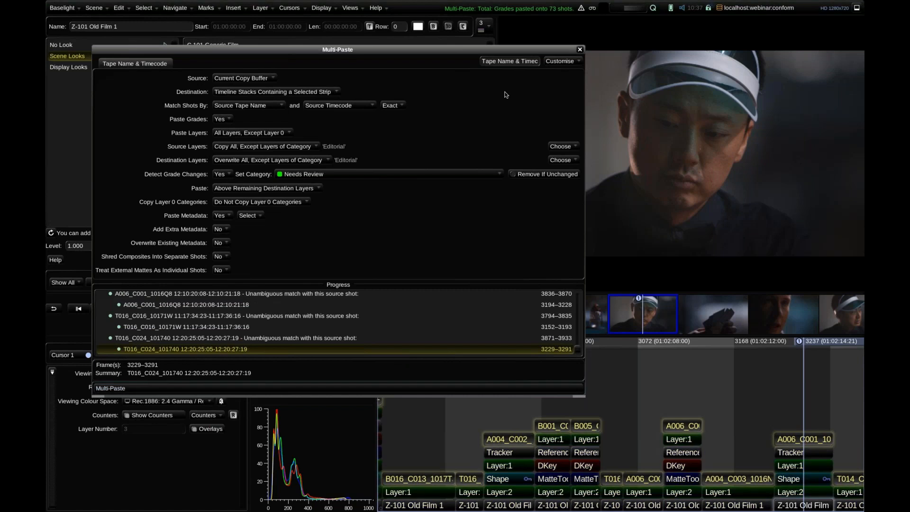
click(579, 49)
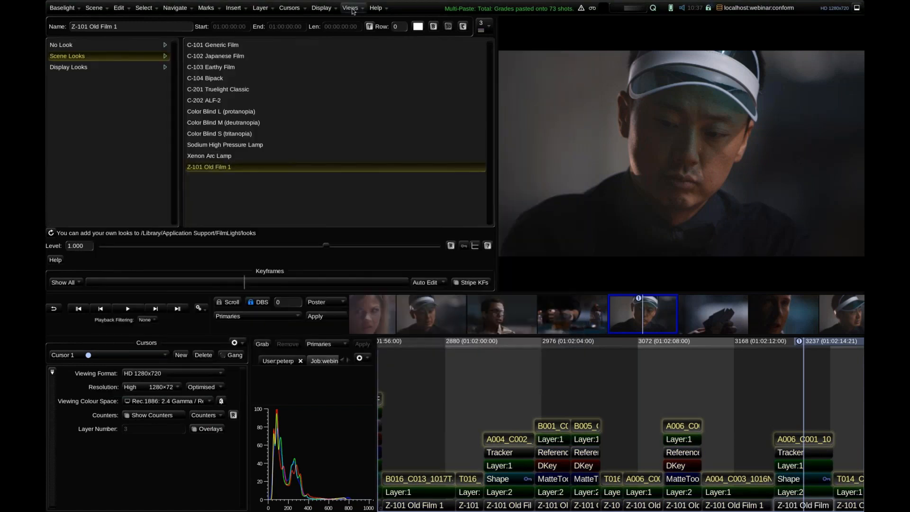
- Open the Shots view and add a new tab filtered to shots with any of category Needs Review
click(352, 8)
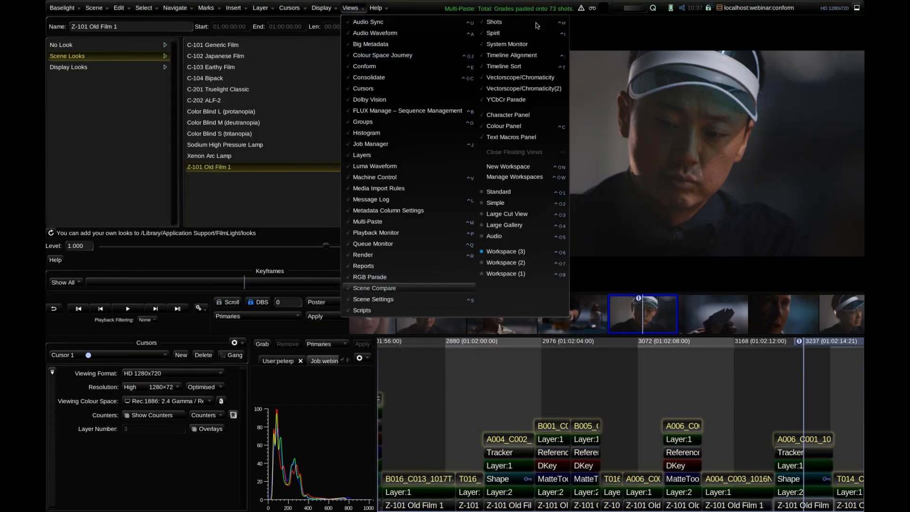
click(521, 22)
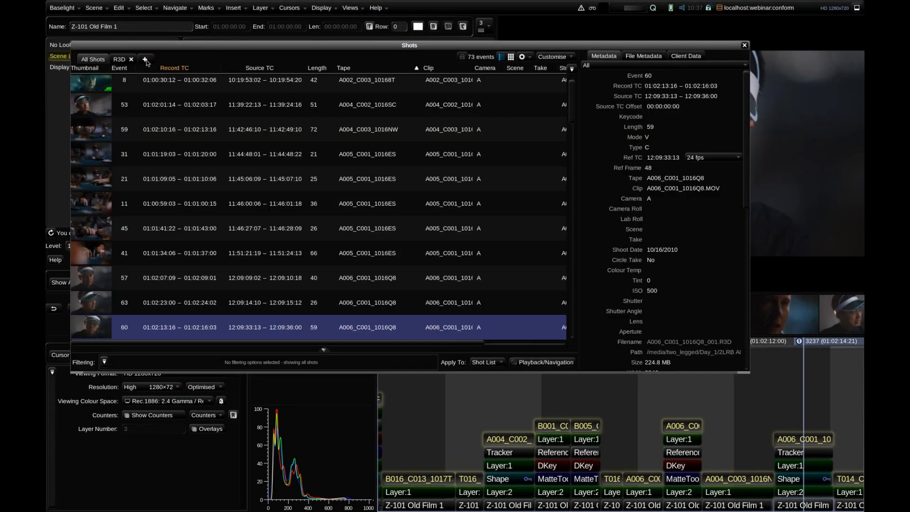
click(102, 361)
click(201, 484)
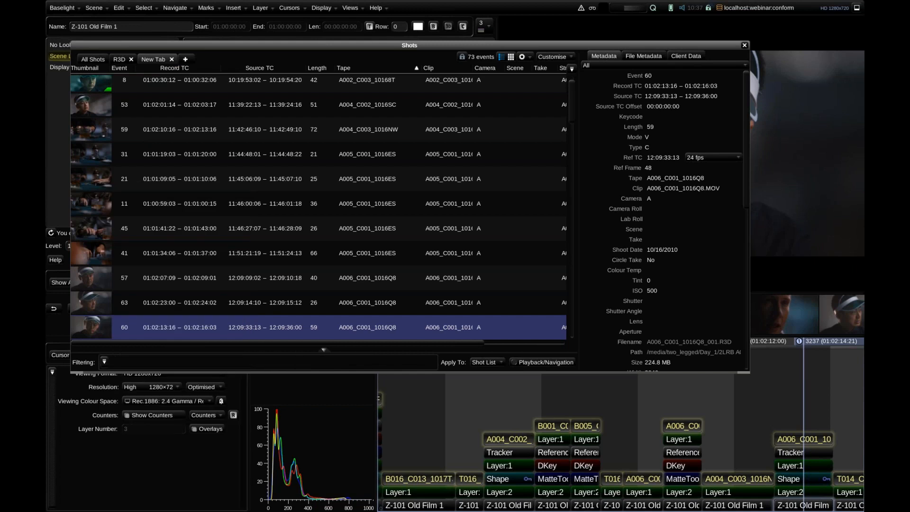
click(208, 361)
click(228, 386)
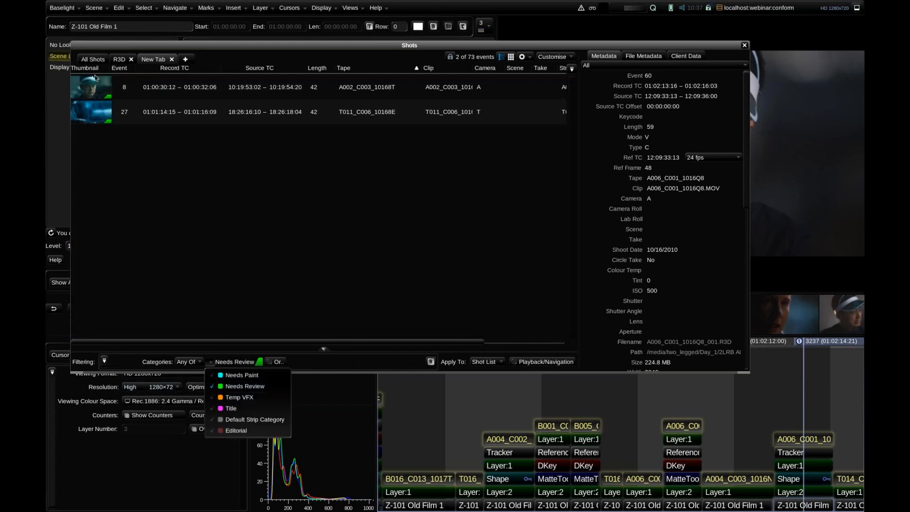
- Review the two Needs Review shots, keeping the Shots view clear of the image, and close the view
click(93, 83)
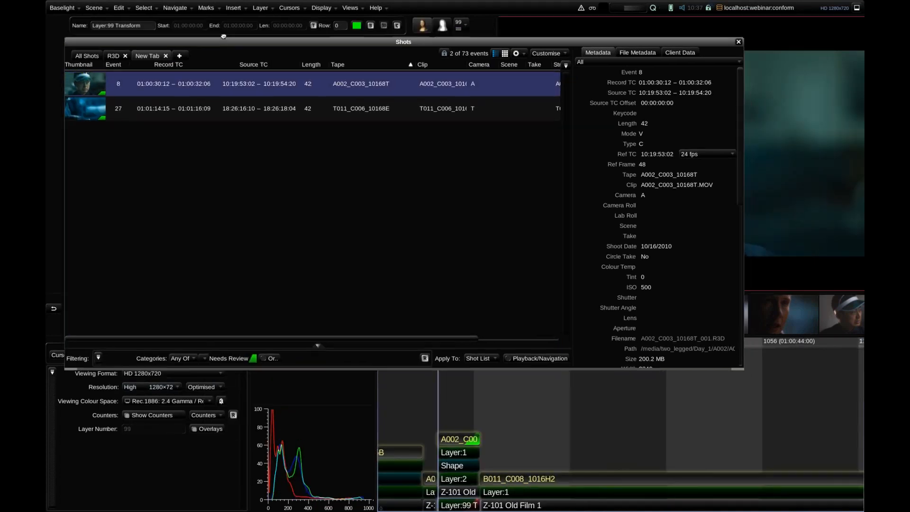
drag(479, 71, 397, 90)
click(222, 158)
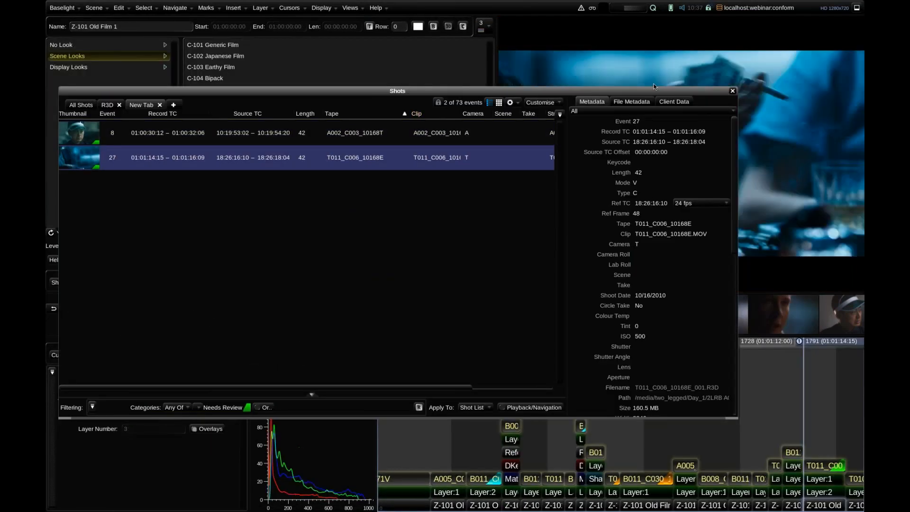
drag(524, 91, 231, 89)
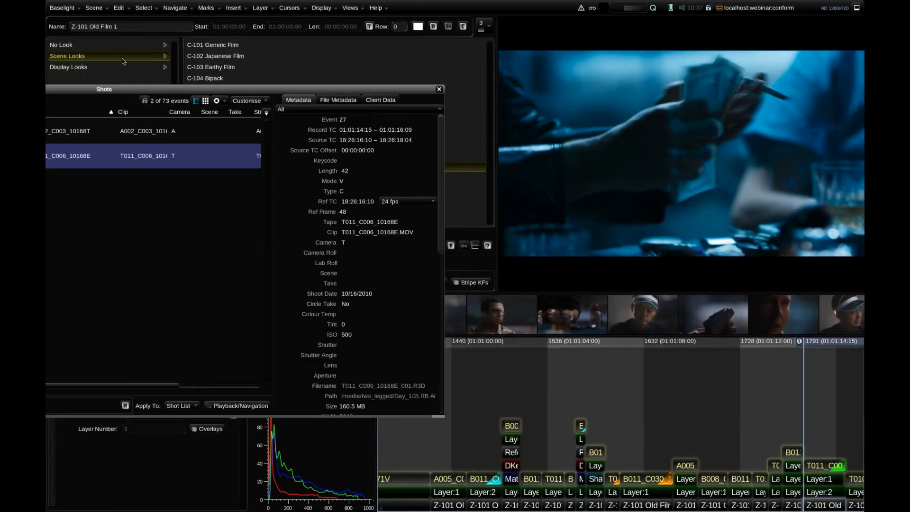
click(89, 132)
click(108, 152)
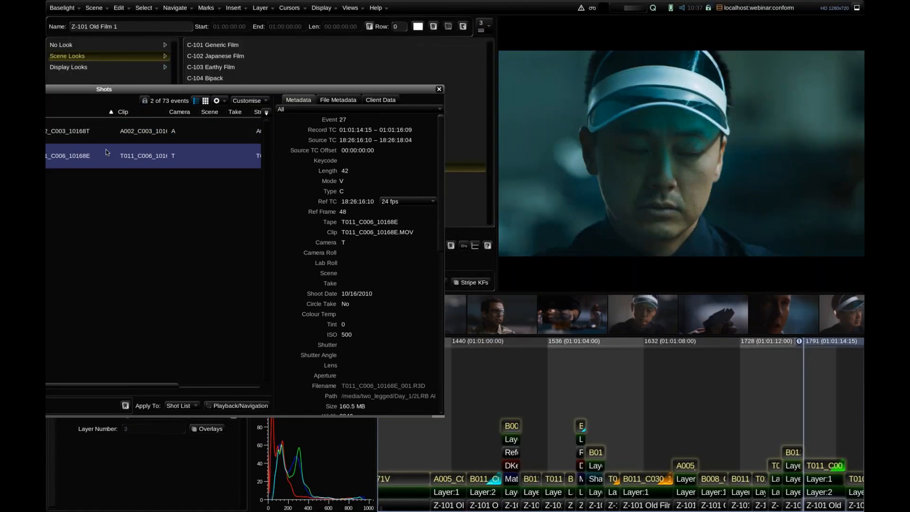
click(439, 89)
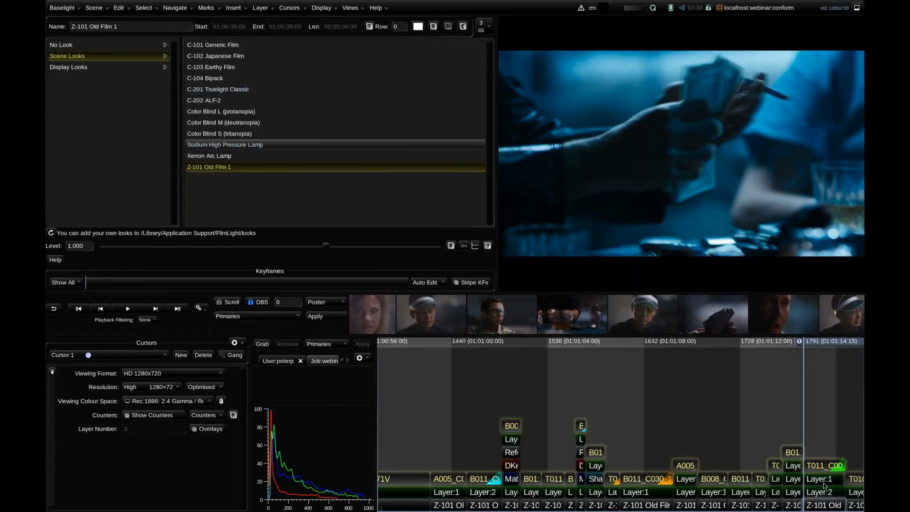
- Lower the Base Grade Light on Layer:1 of the T011_C00 shot to 0.819 and remove its Needs Review category
click(824, 482)
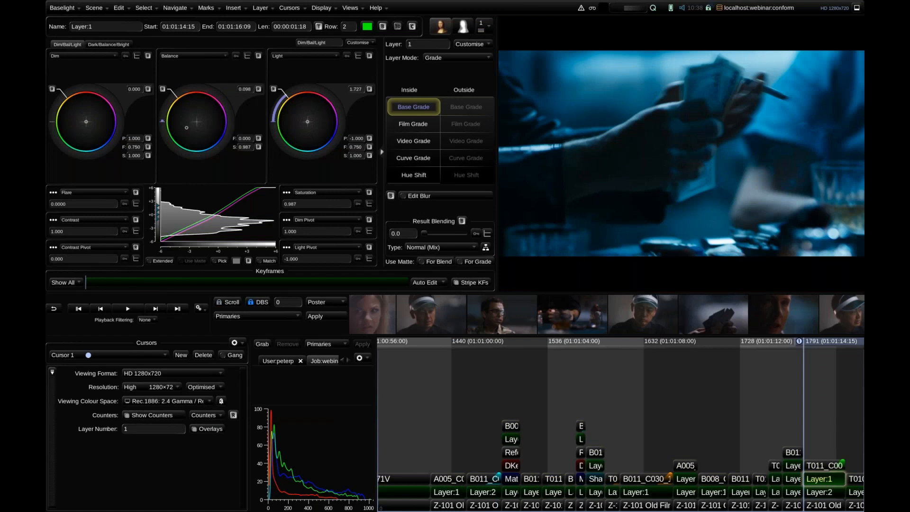
drag(306, 94, 251, 115)
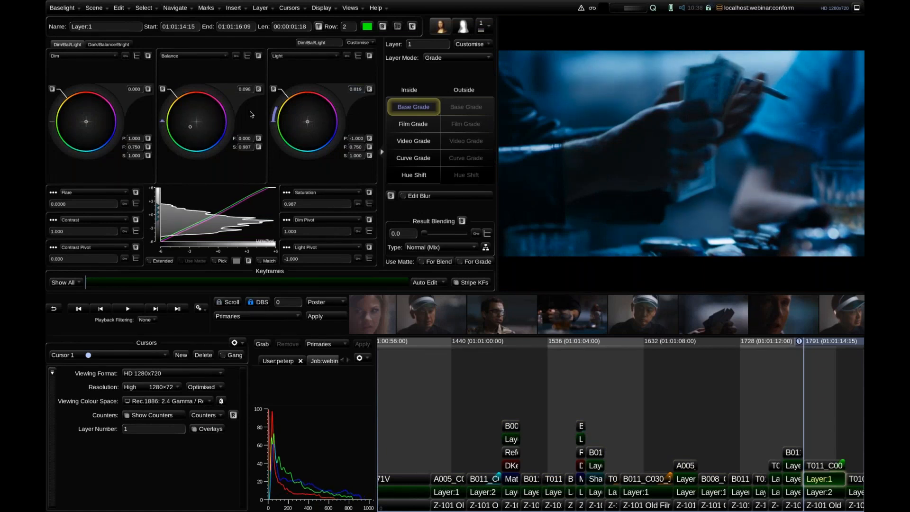
drag(813, 343, 742, 341)
key(ctrl+1)
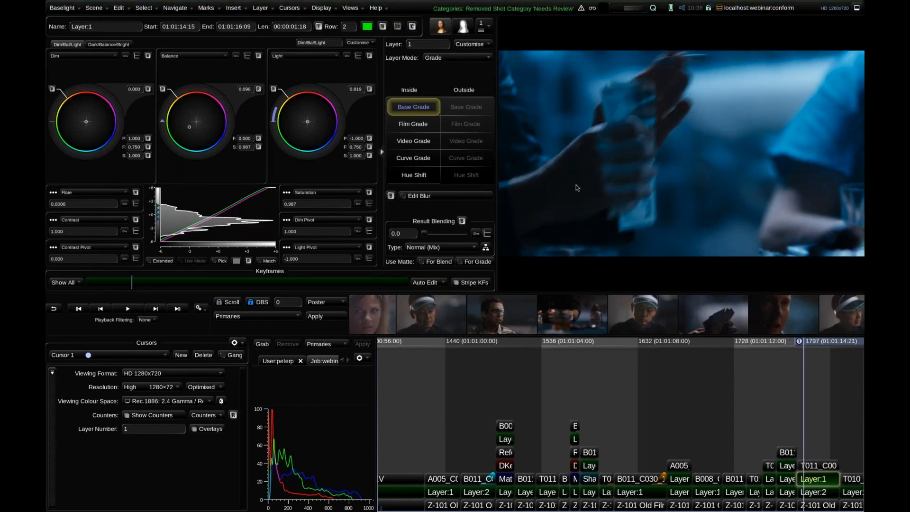
- Set the Source Timecode matching in Multi-Paste to Fuzzy, check the tape name matching options, and close the view
click(350, 7)
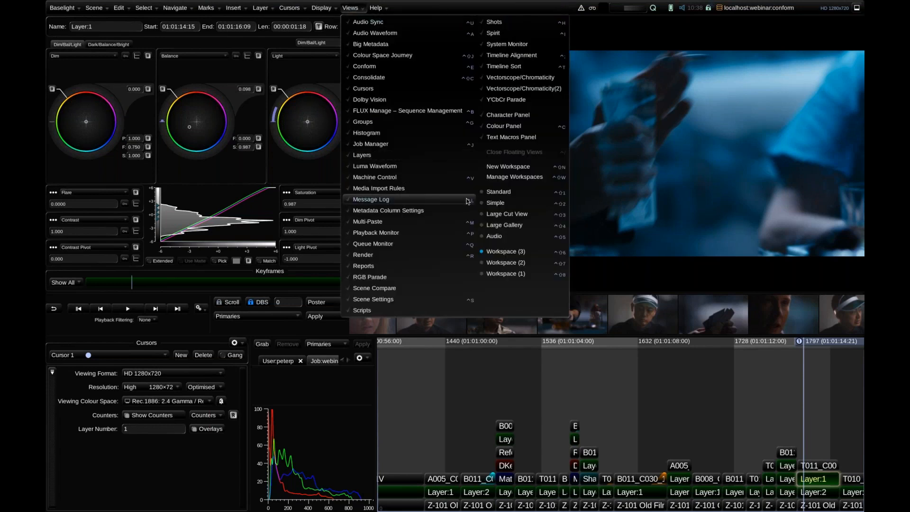
click(445, 223)
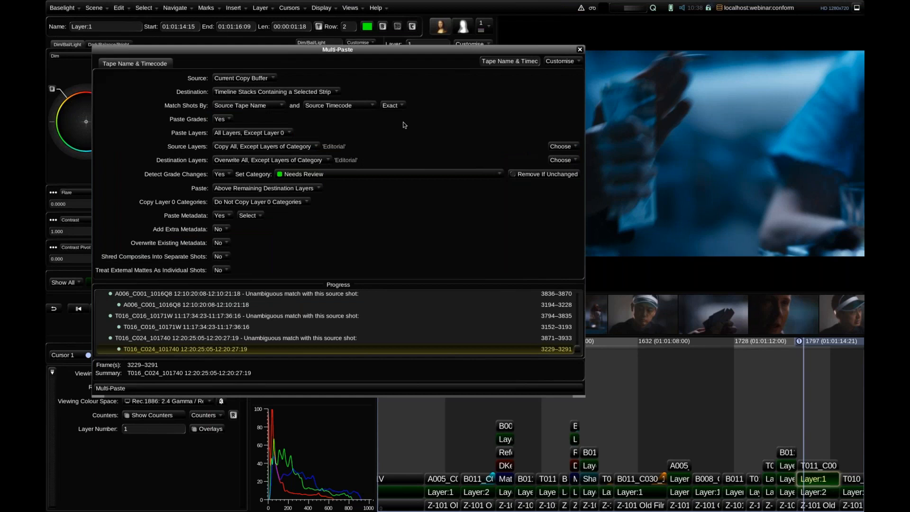
click(393, 105)
click(397, 129)
click(392, 118)
scroll(255, 331, down, 2)
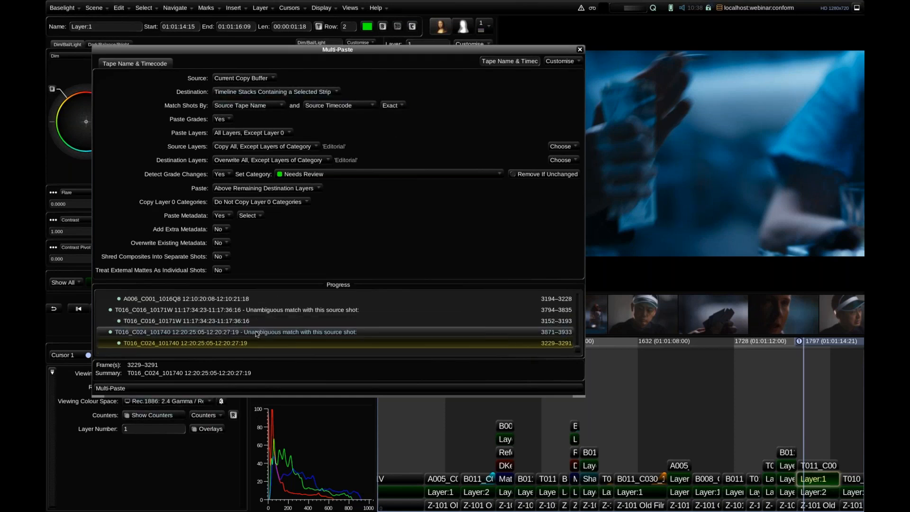
click(390, 105)
click(393, 125)
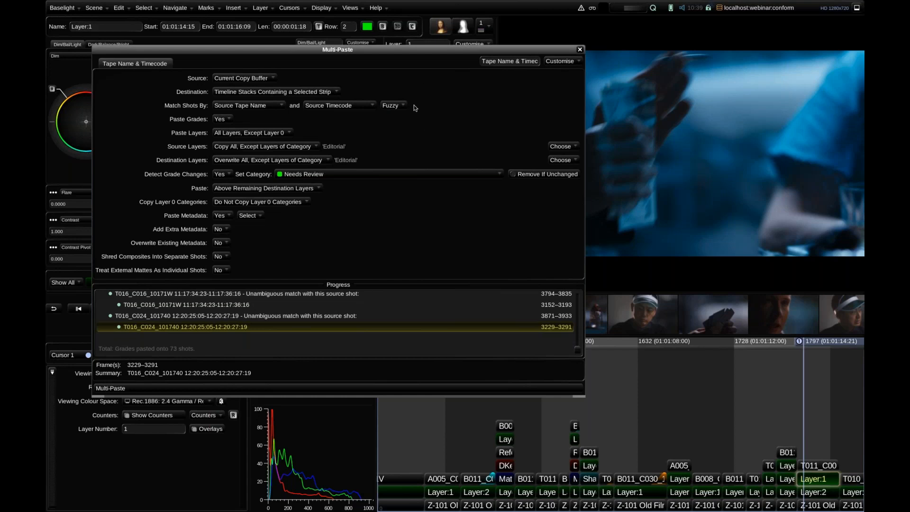
click(268, 107)
click(330, 120)
key(Escape)
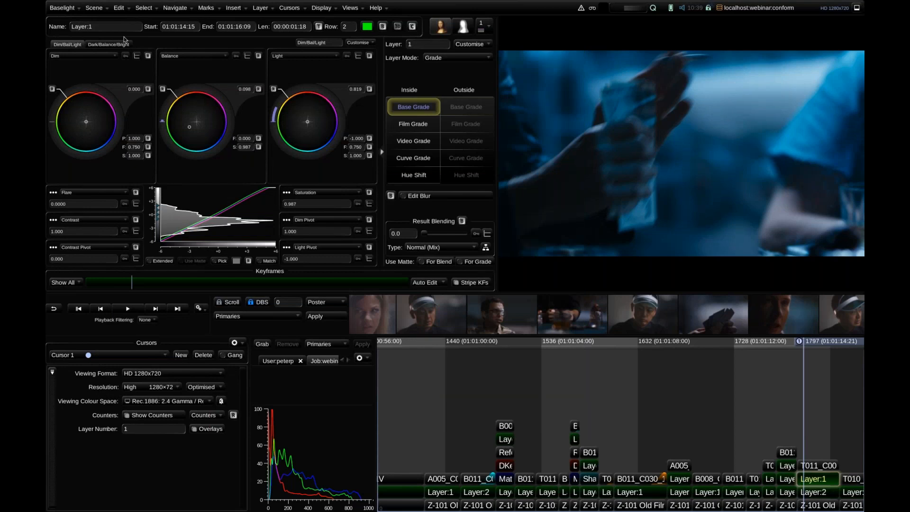
- Open the empty conform4 scene of the webinar job
click(99, 9)
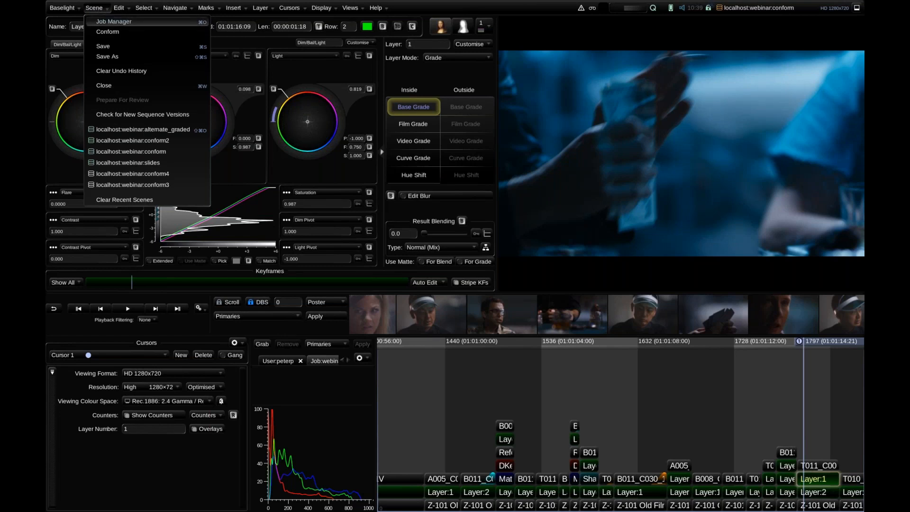
click(113, 21)
key(Return)
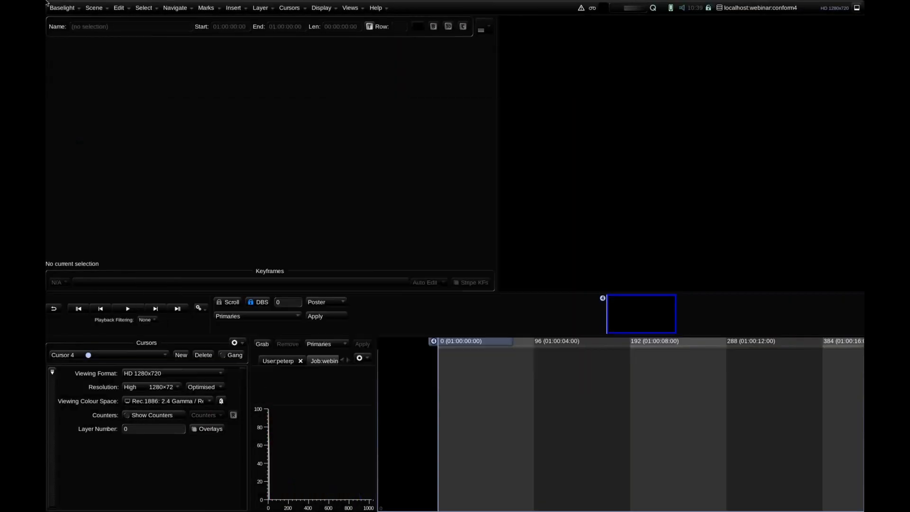
- Open the Conform view and load 001_Full_Cut.aaf from /media/two_legged/edls as the conform source
click(101, 9)
click(108, 31)
click(251, 61)
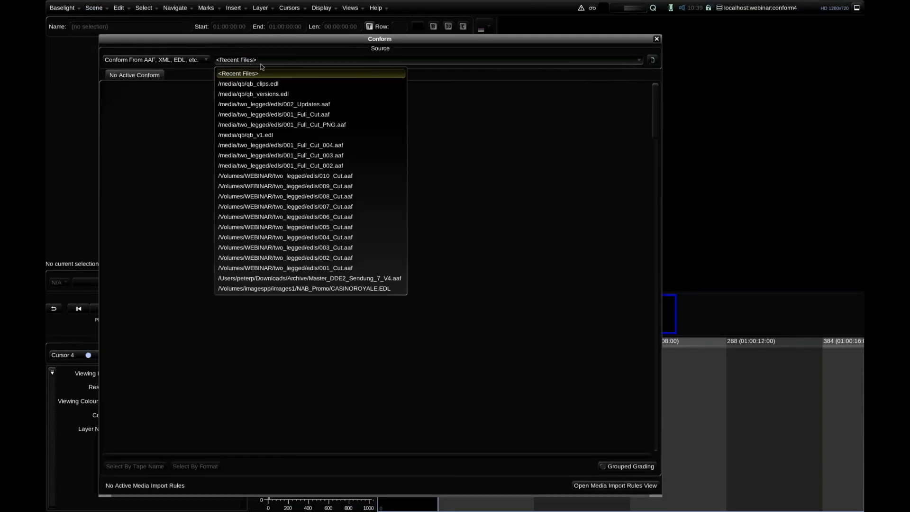
click(351, 61)
click(653, 60)
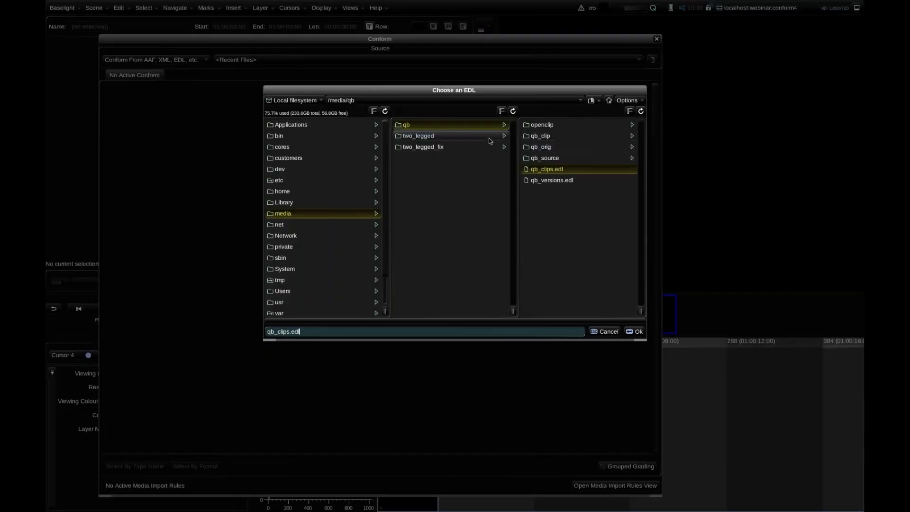
click(490, 138)
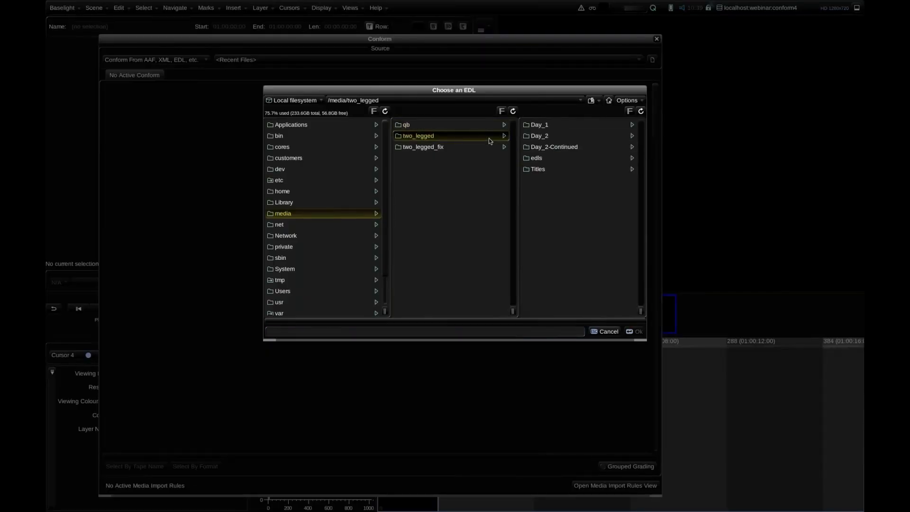
click(537, 158)
click(543, 126)
double_click(544, 127)
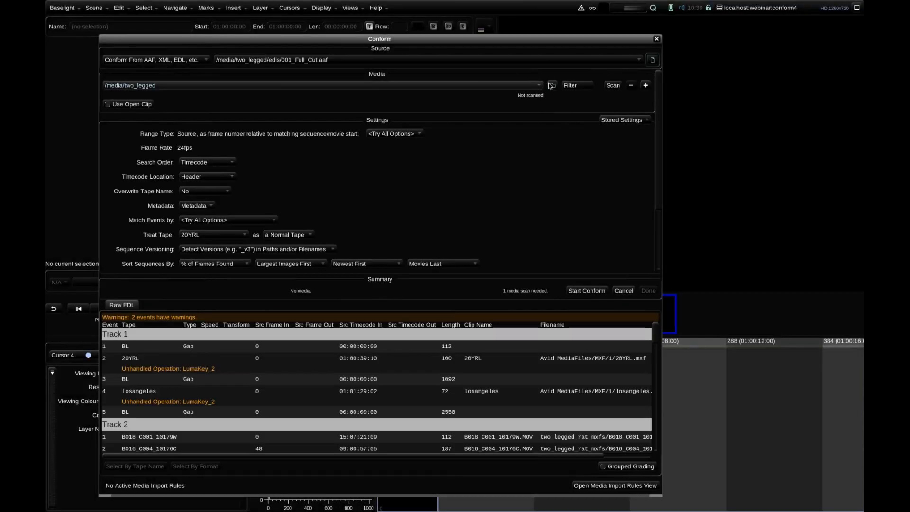
- Set the conform media directory to /media/two_legged_fix and recall the stored settings TL_Fix
click(553, 87)
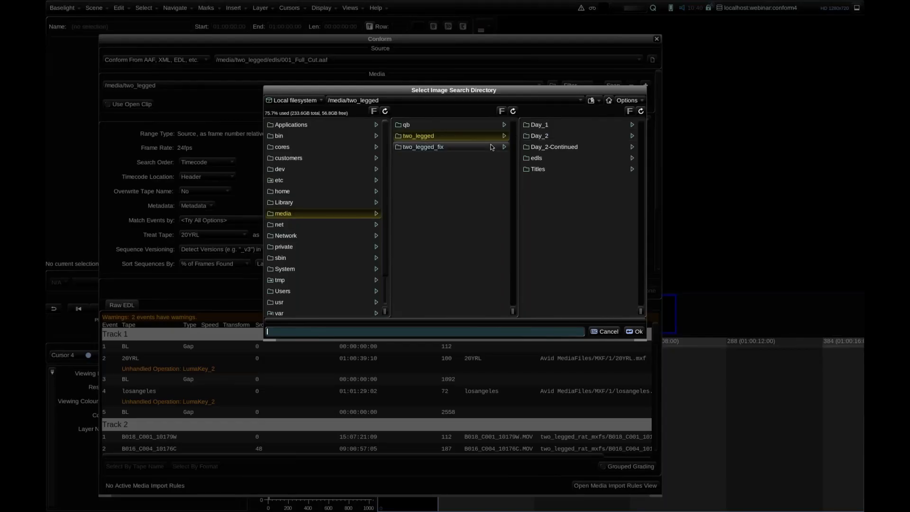
click(426, 147)
click(635, 331)
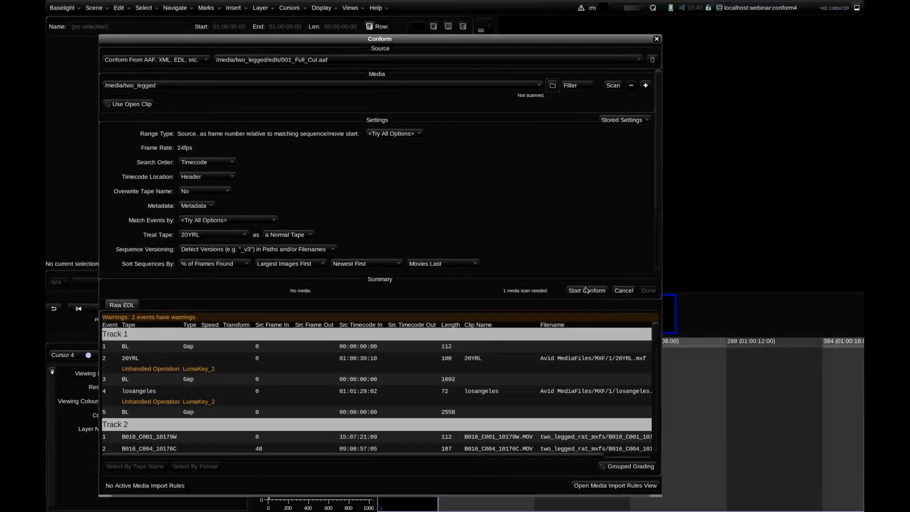
click(621, 121)
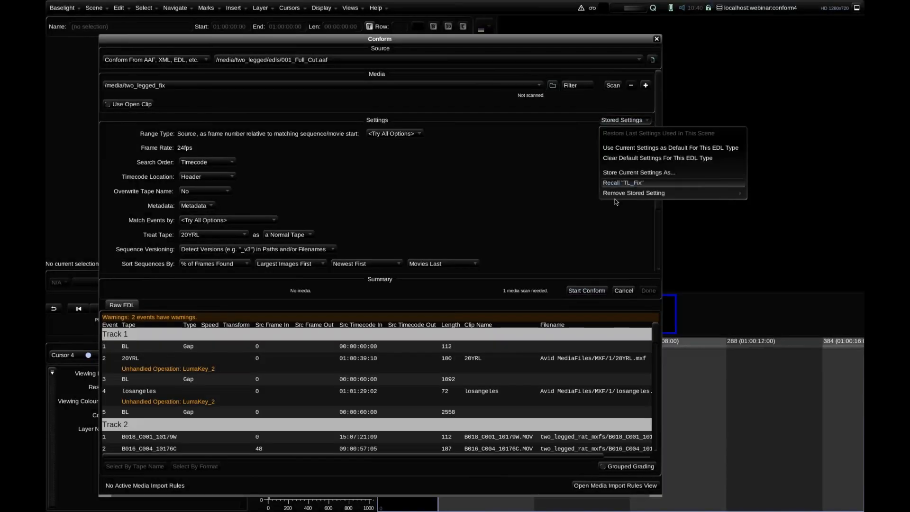
click(616, 184)
- Run the conform, changing the scene's container to /media/two_legged_fix, and complete it to close the Conform view
click(587, 290)
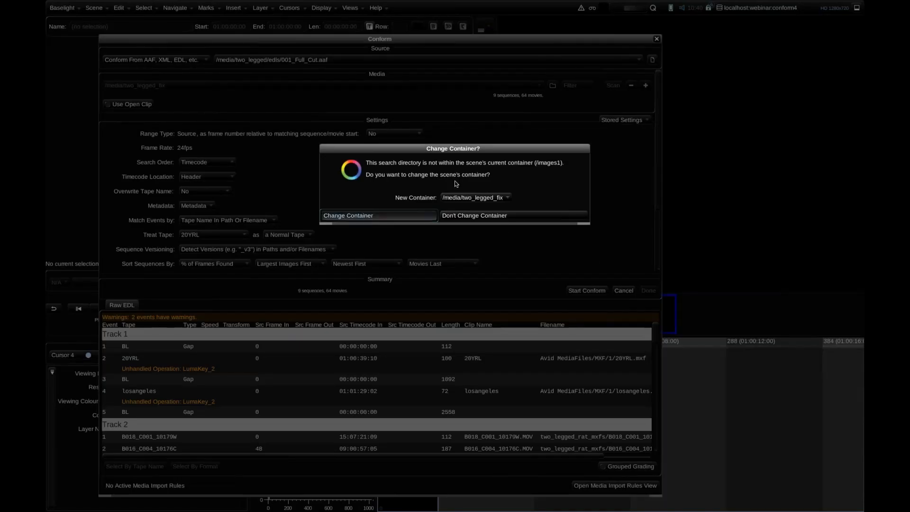
click(346, 213)
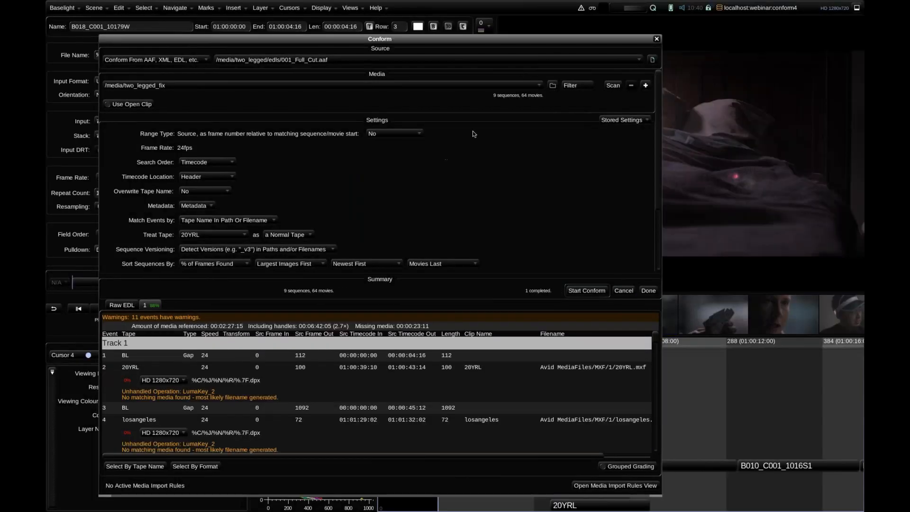
click(656, 38)
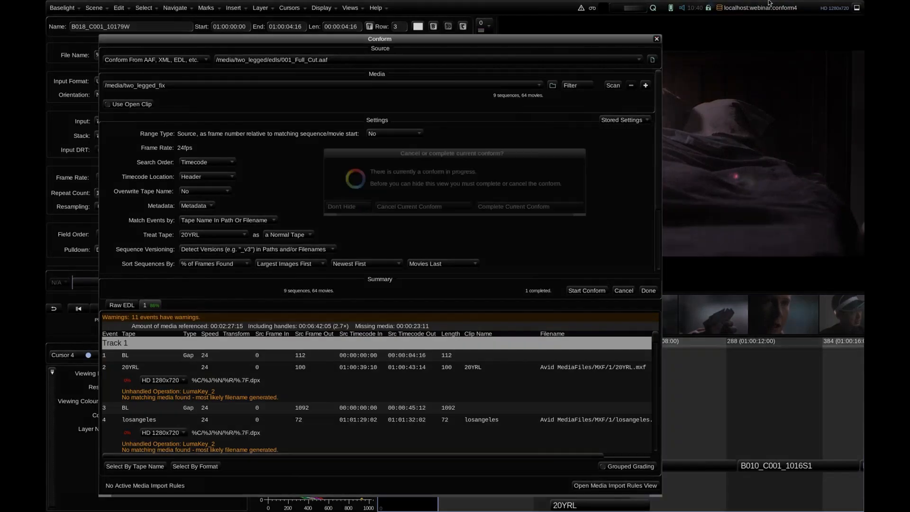
click(521, 207)
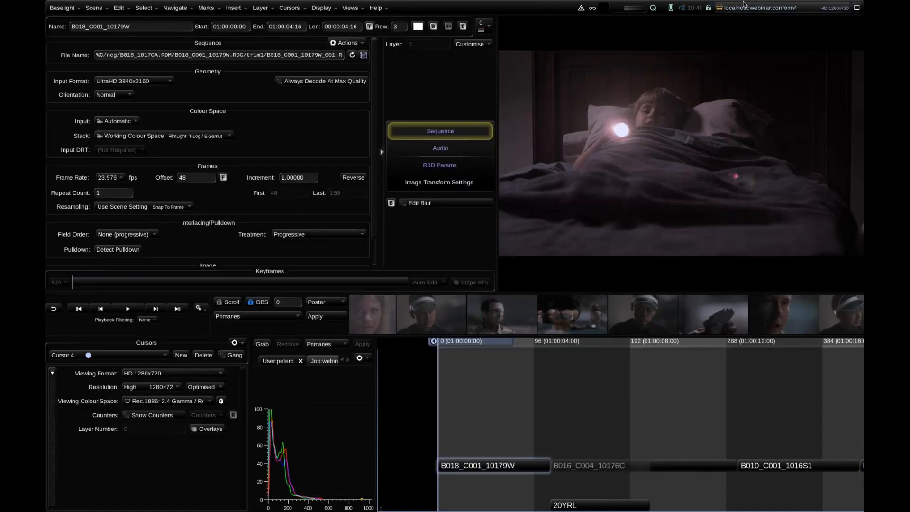
- Switch to the alternate_graded scene and play the smoking man's shot from 01:00:38:06
click(744, 6)
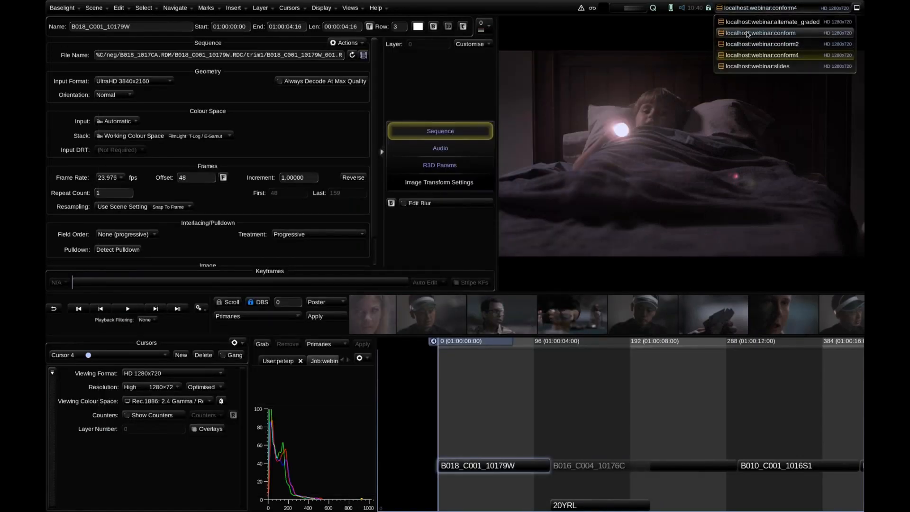
click(763, 21)
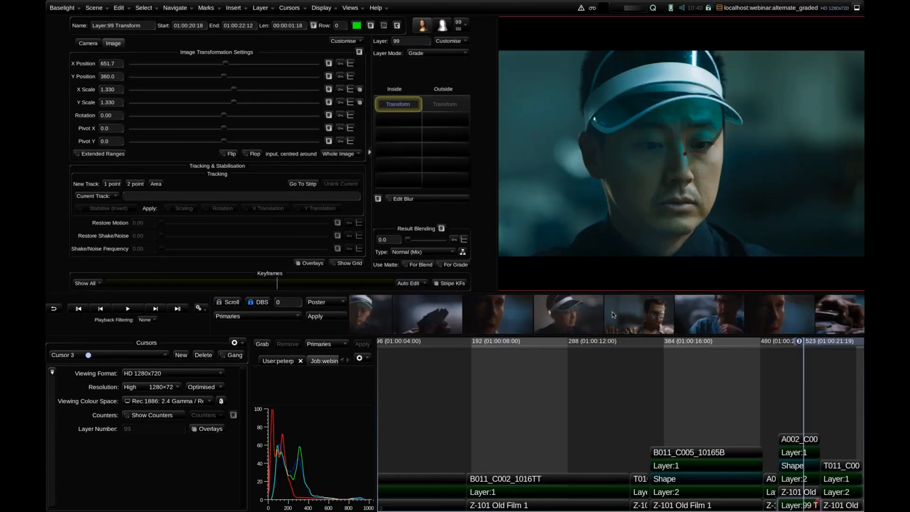
click(523, 317)
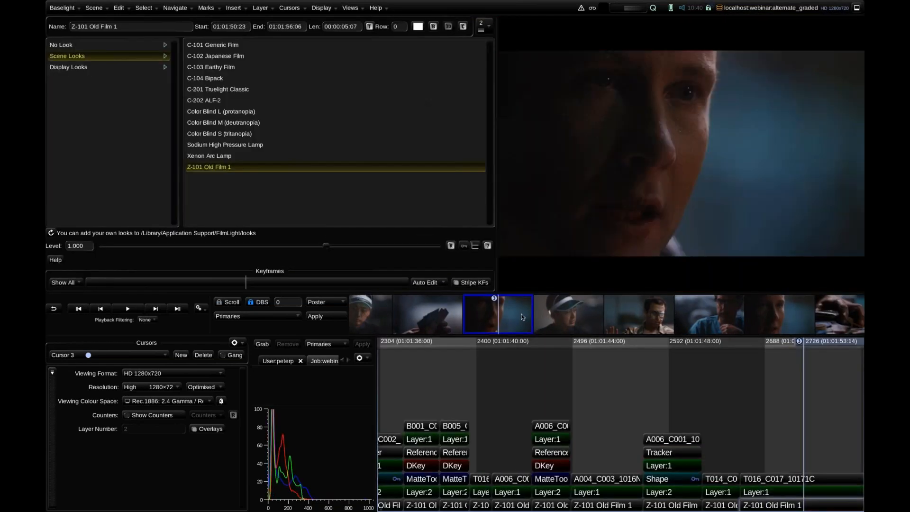
click(542, 308)
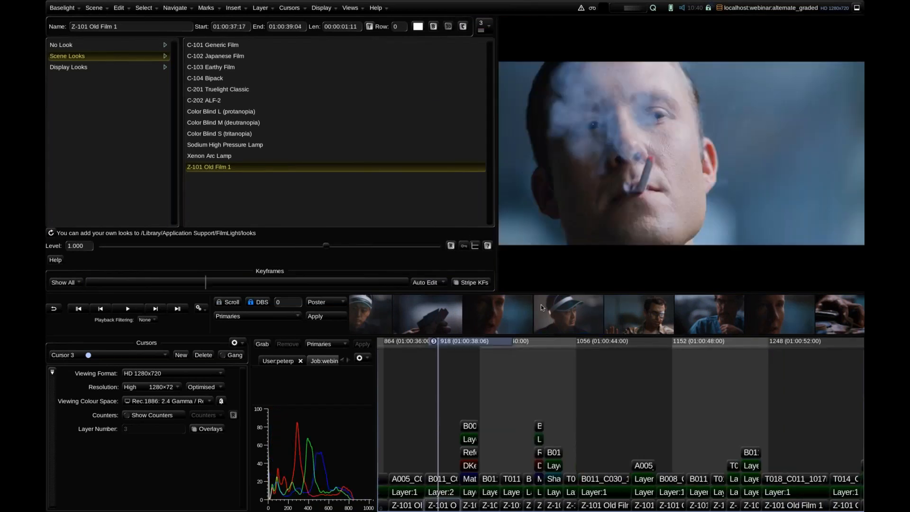
key(space)
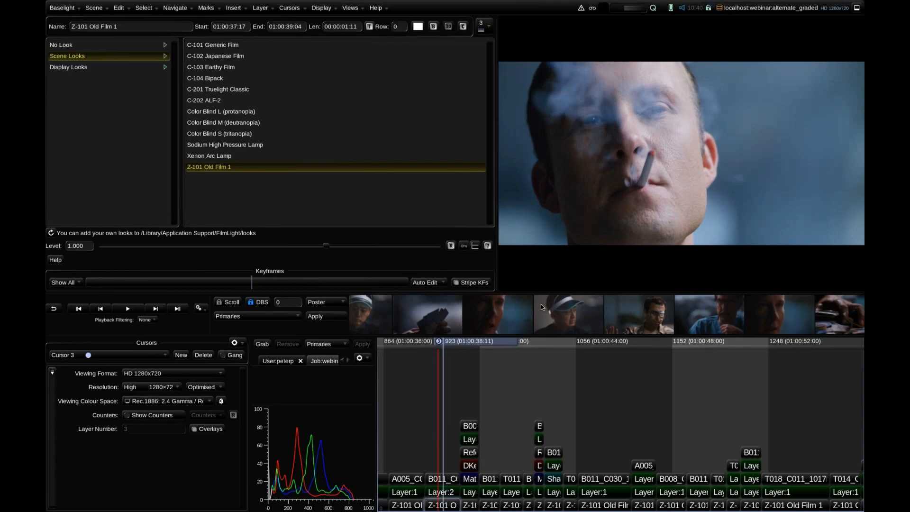
- Insert a Deflicker operator on the smoking man's B011_C028_1016UP shot and set its scale to 1.562
click(443, 479)
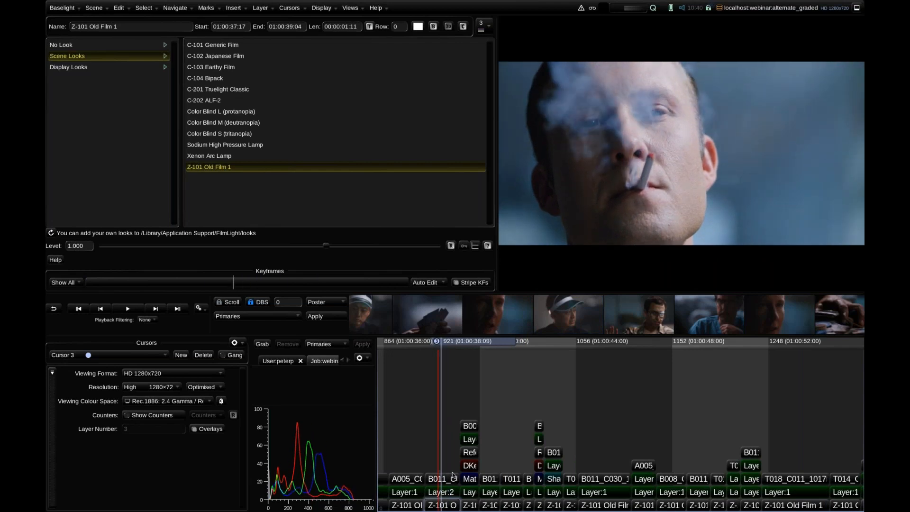
click(234, 8)
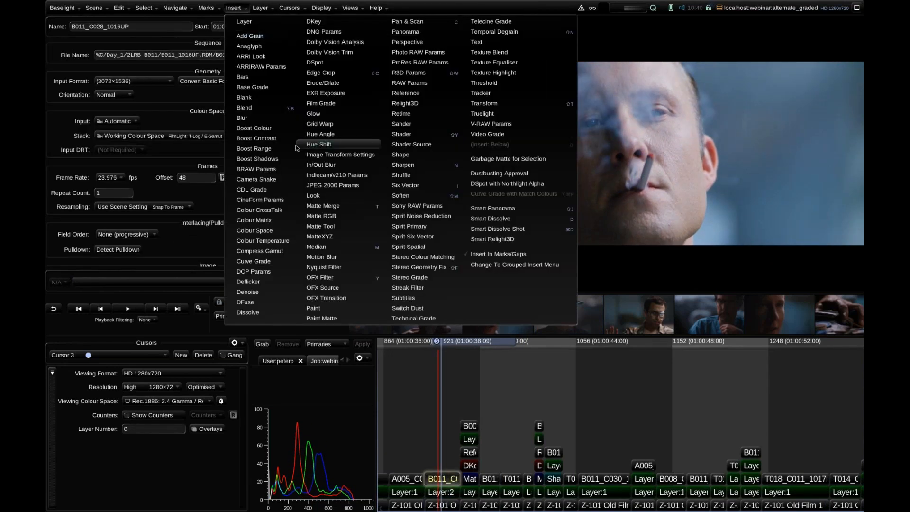
click(257, 282)
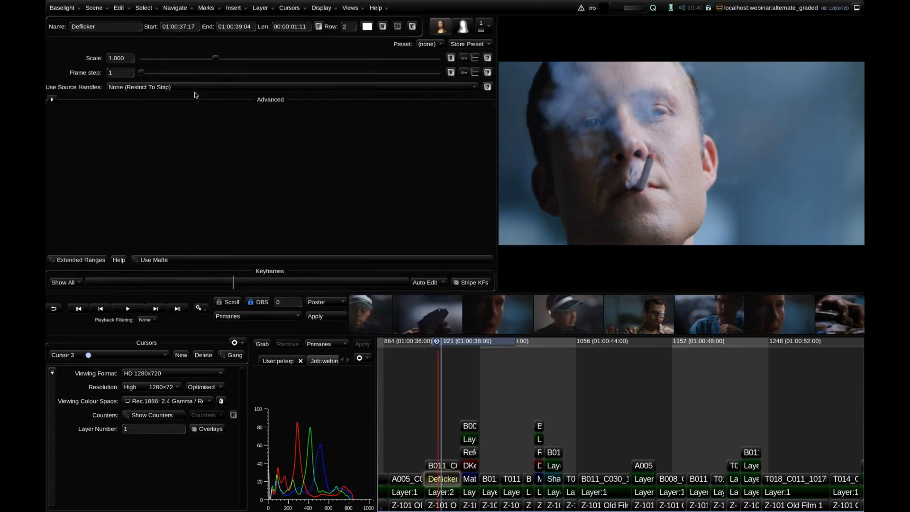
drag(221, 58, 259, 60)
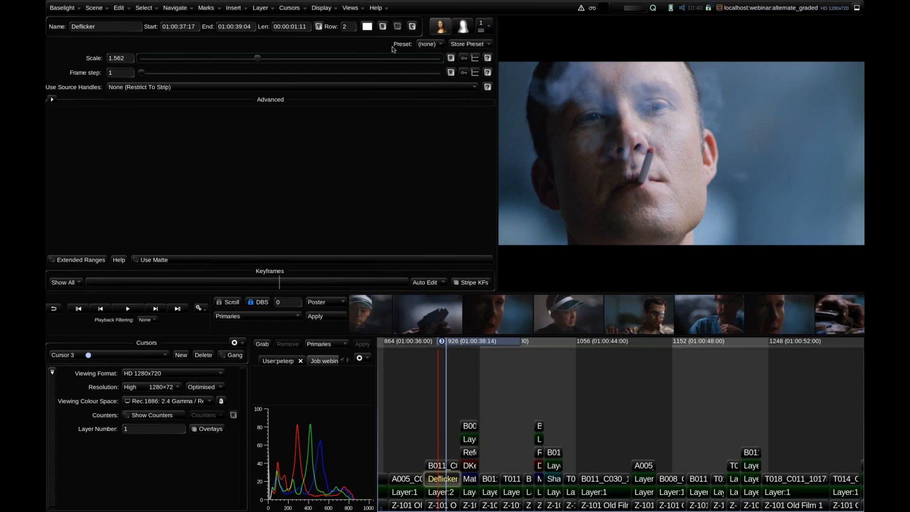
- Switch to the conform4 scene and step through its opening shots, returning to the missing 20YRL title
click(751, 9)
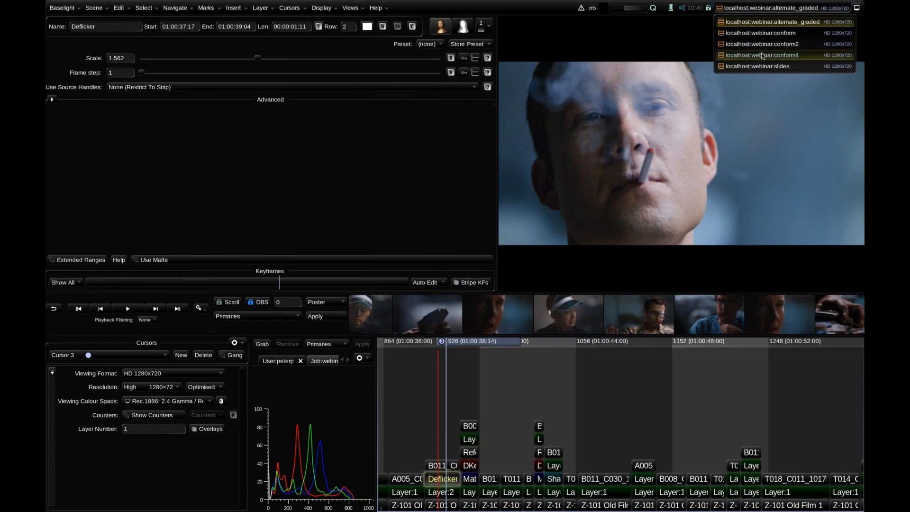
click(762, 56)
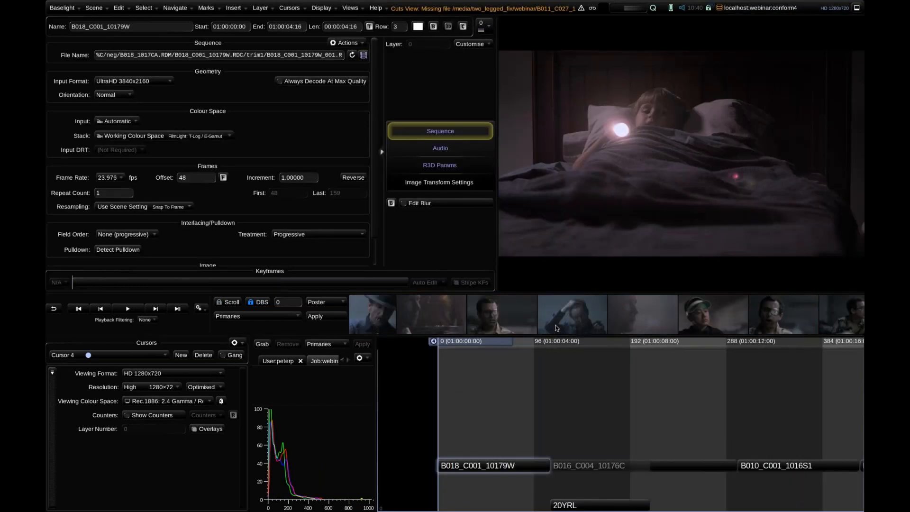
key(Down)
key(Down)
key(Down)
key(Down)
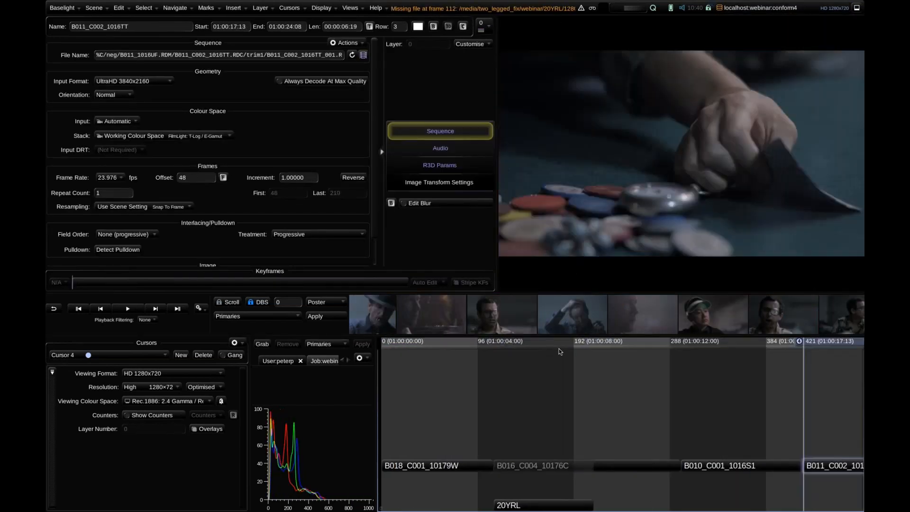
key(Down)
key(Down)
key(Down)
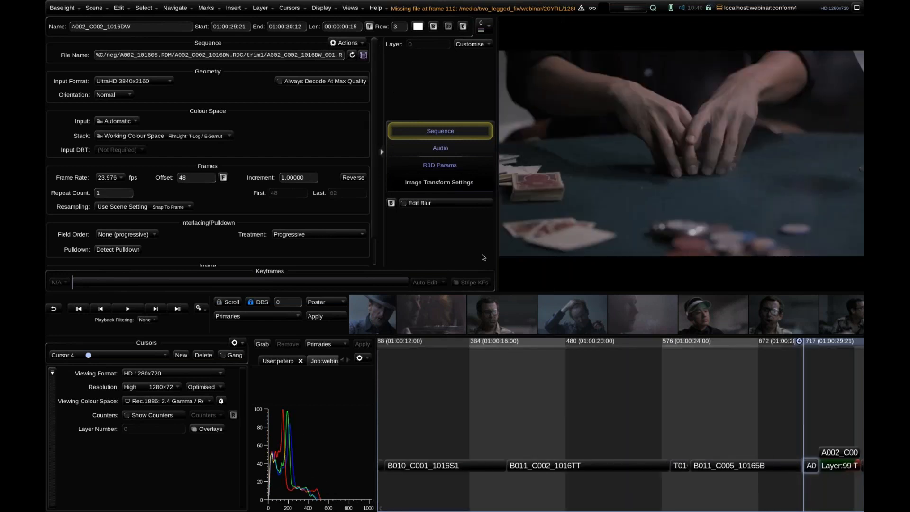
key(Up)
key(Up)
key(Up)
key(Up)
key(Up)
key(Up)
key(Up)
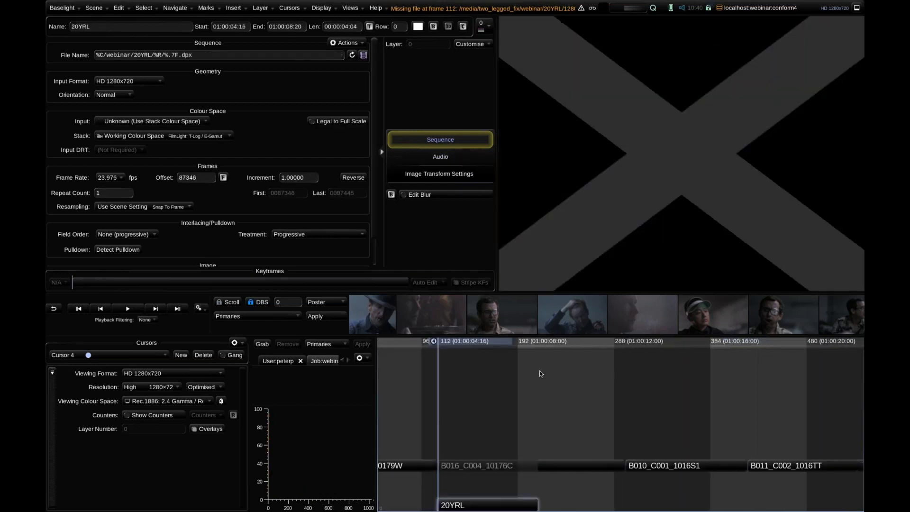
- Open the Shots view as thumbnails and select the missing 20YRL and losangeles title shots
click(350, 8)
click(494, 21)
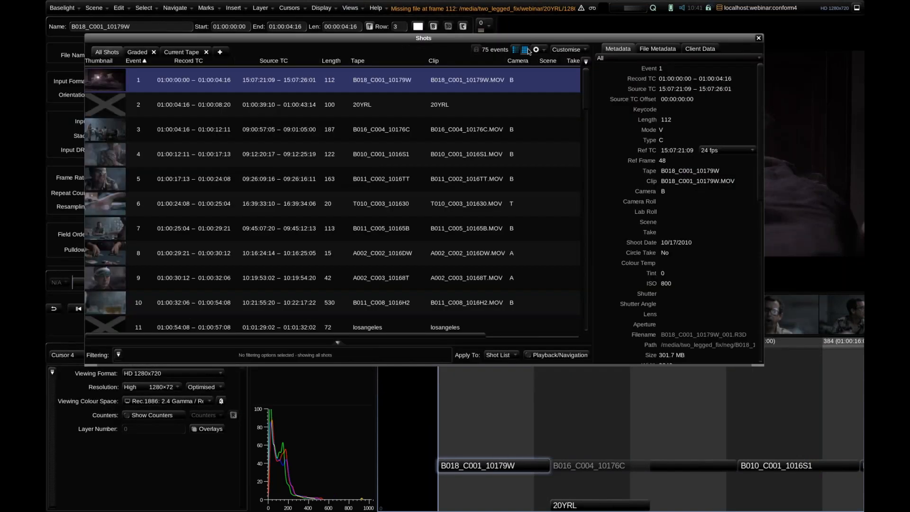
click(526, 50)
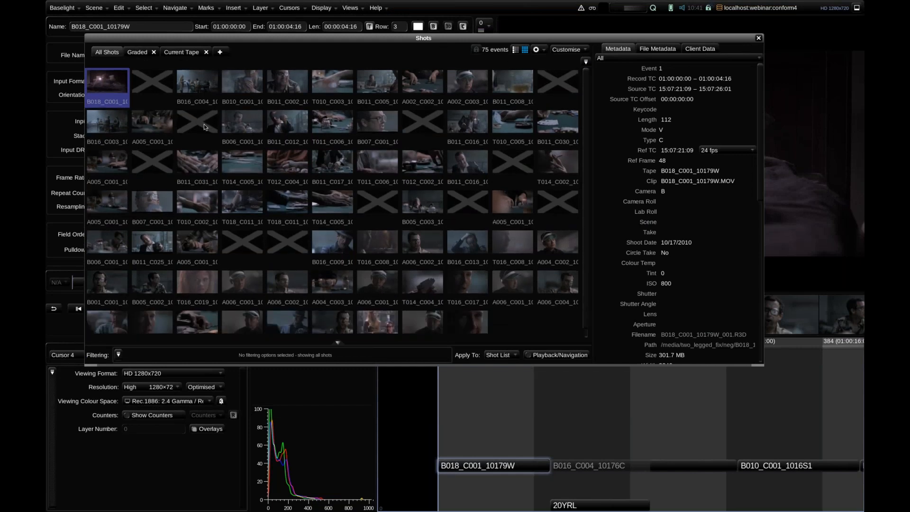
click(163, 87)
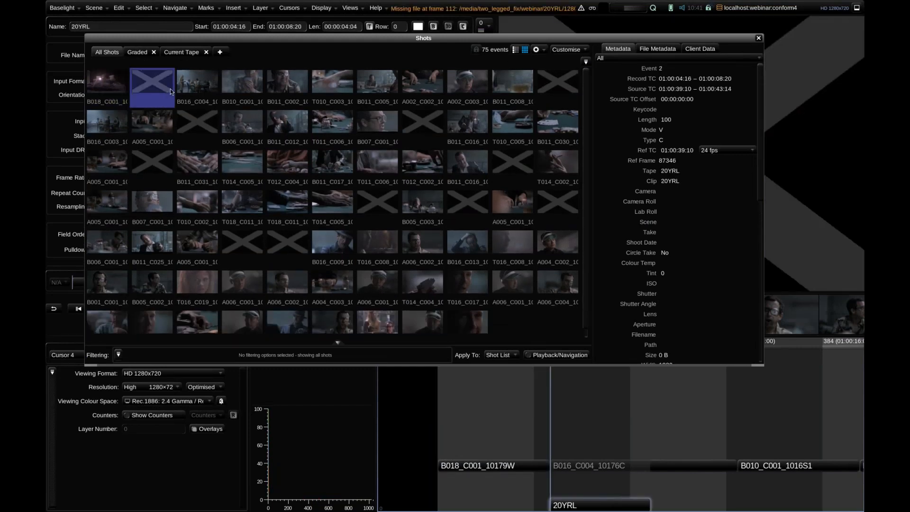
click(546, 91)
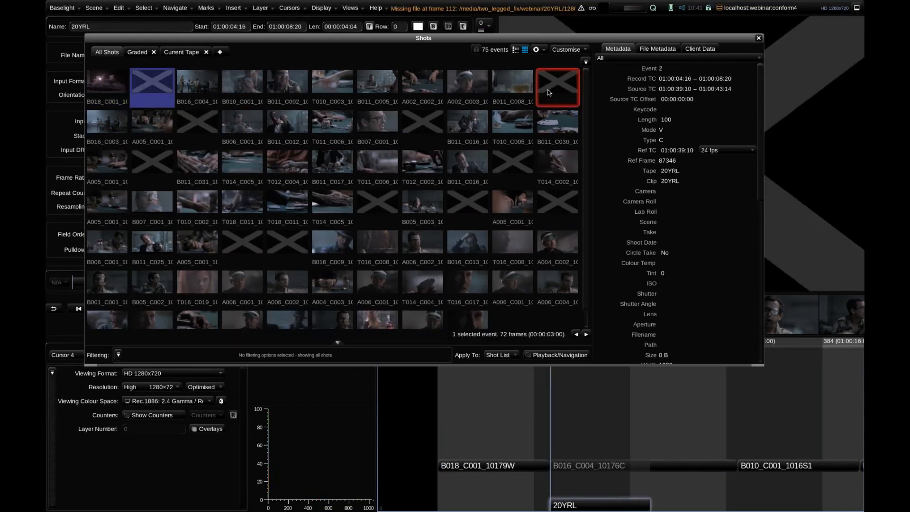
ctrl+click(157, 87)
- Conform the two selected title shots from /media/two_legged/Titles with range type Source, and close the Conform view
click(537, 50)
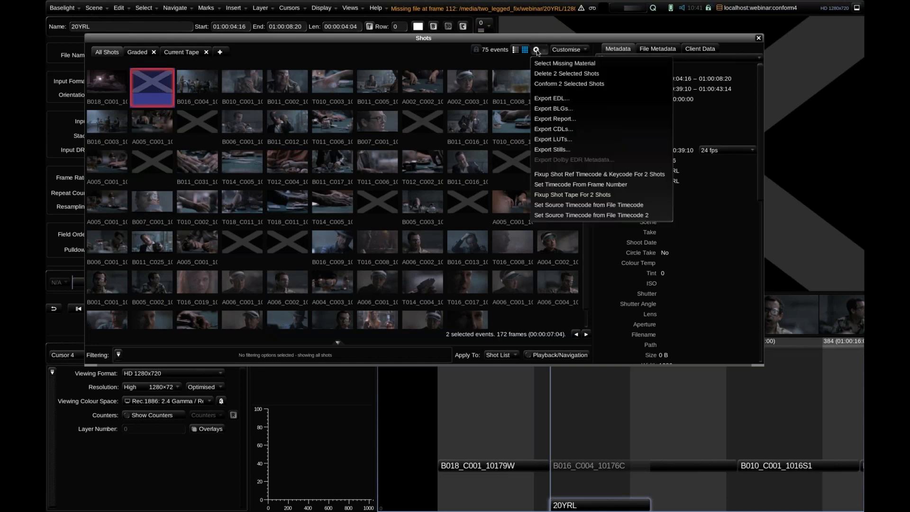
click(562, 85)
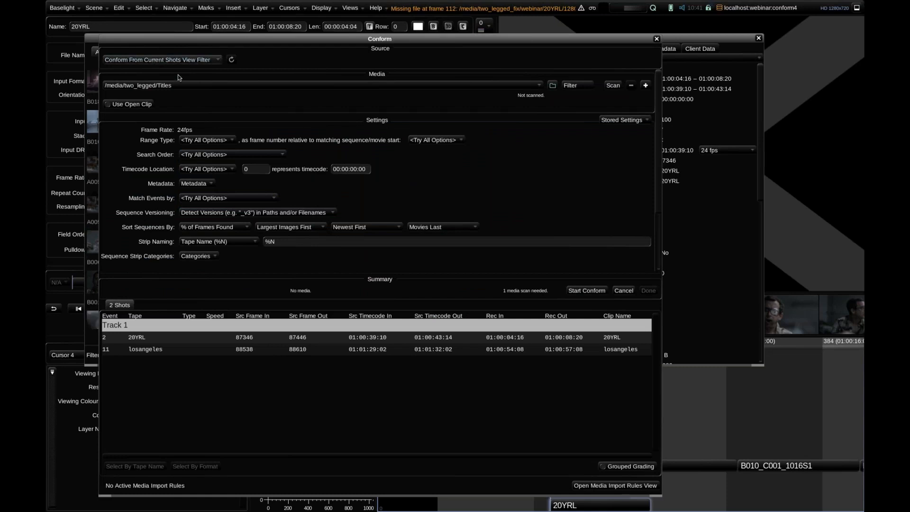
click(206, 140)
click(204, 162)
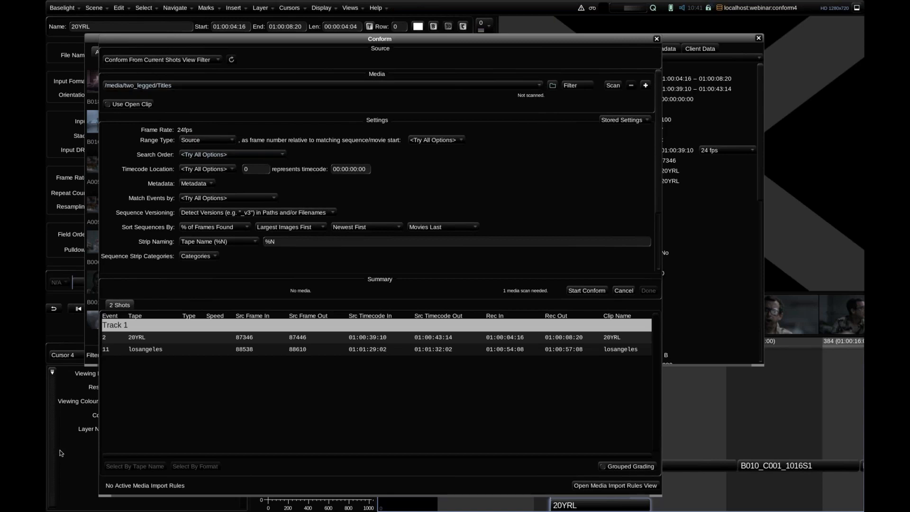
click(588, 291)
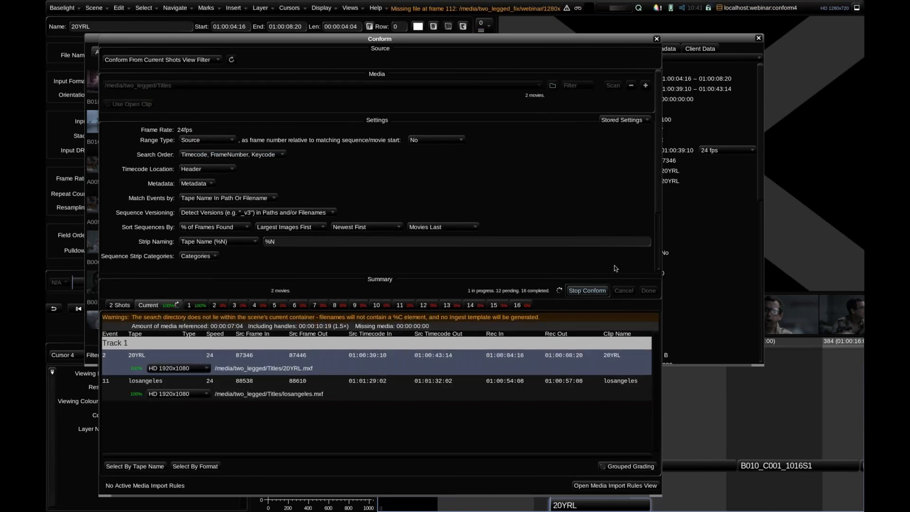
click(657, 39)
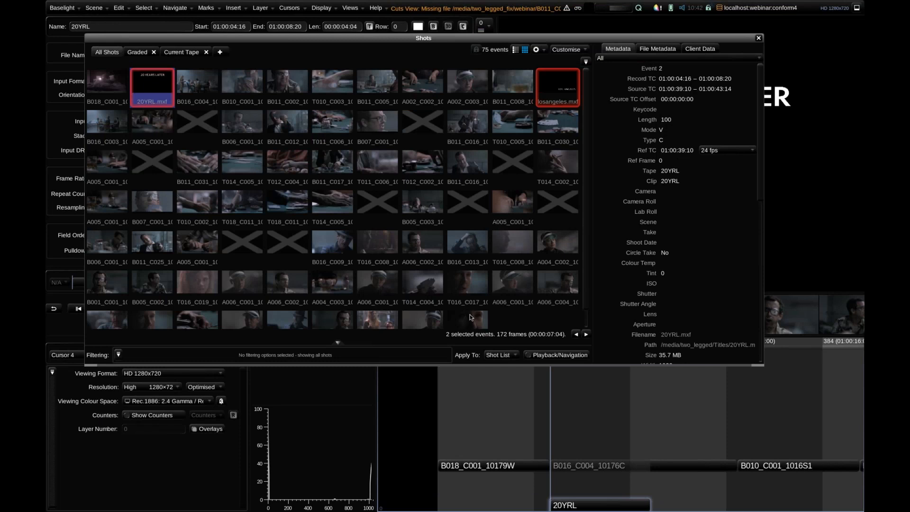
- Select all shots with missing material in the Shots view
scroll(504, 236, down, 2)
scroll(467, 142, up, 2)
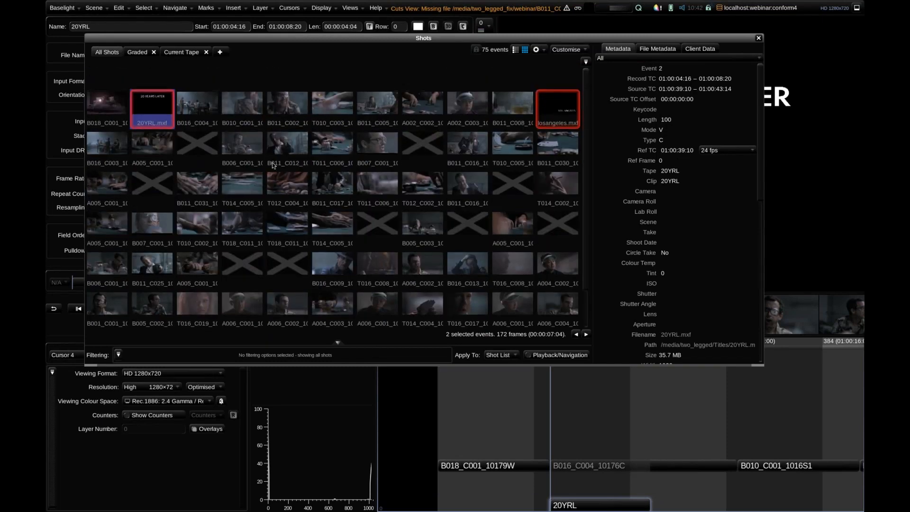
click(561, 49)
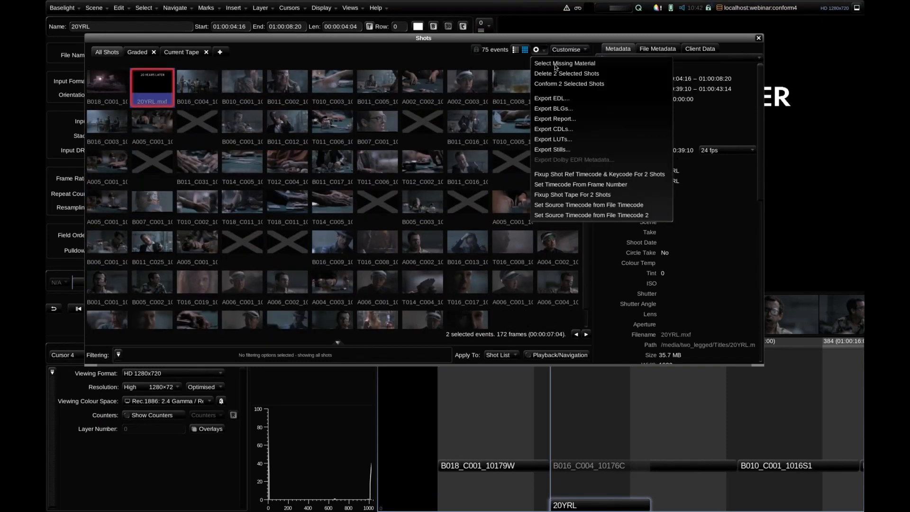
click(553, 65)
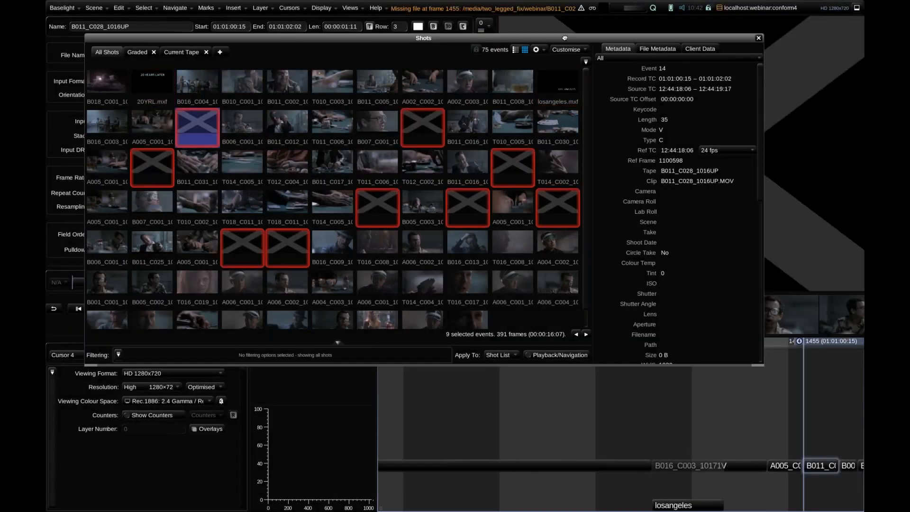
click(539, 50)
click(543, 51)
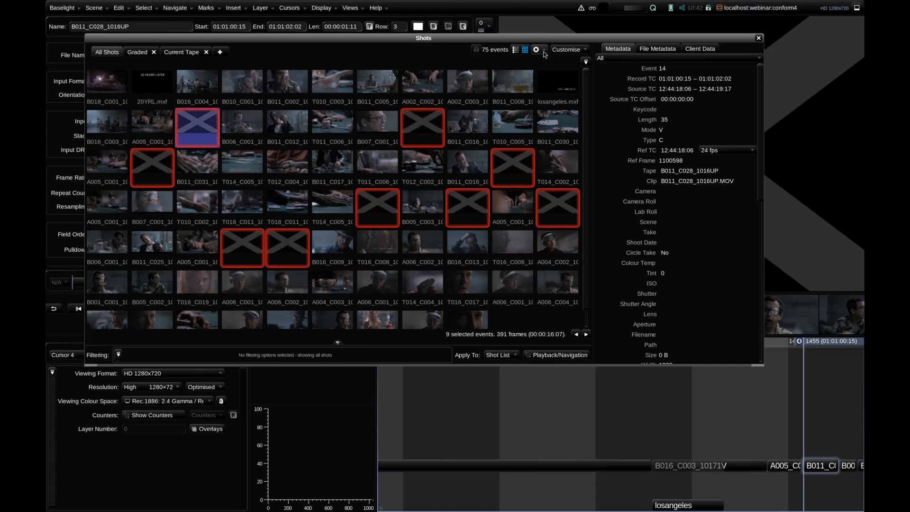
- Conform the selected missing shots from /media/two_legged_fix/deflicker with range type Source, complete the conform and close its view
click(537, 50)
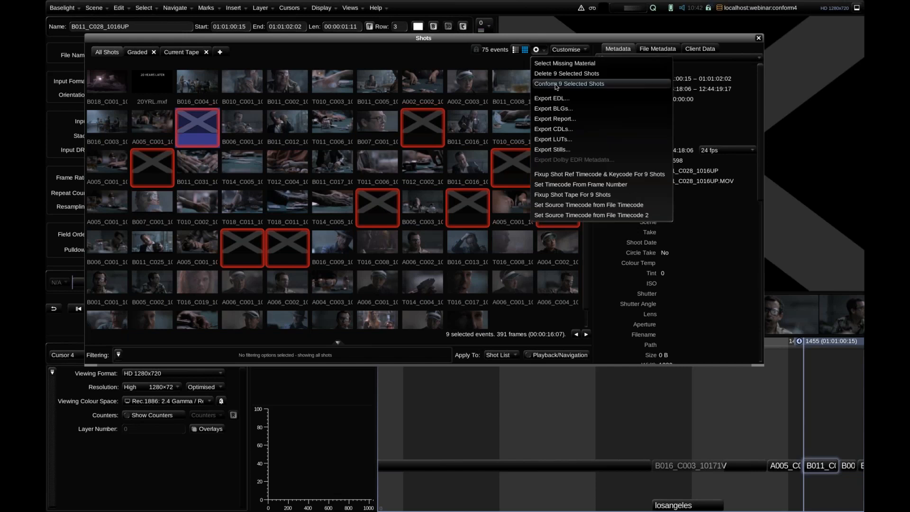
click(555, 84)
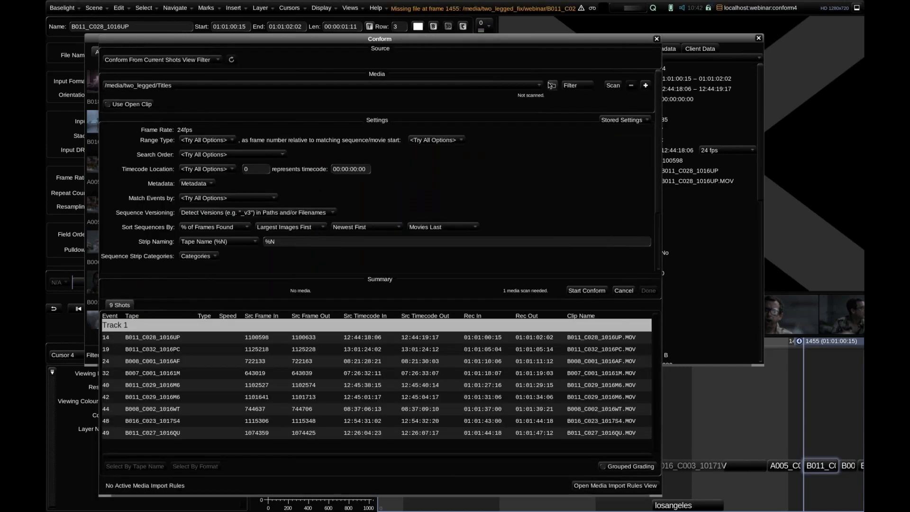
click(524, 89)
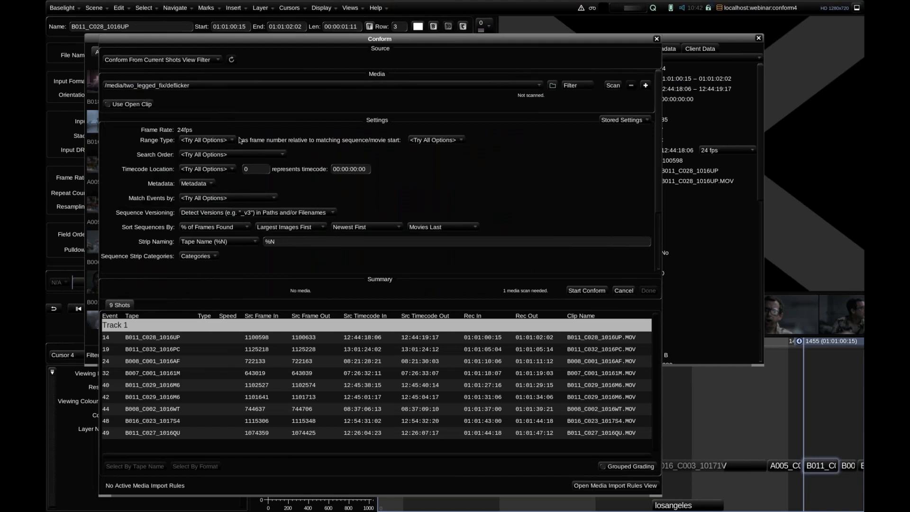
click(213, 155)
click(212, 163)
click(588, 291)
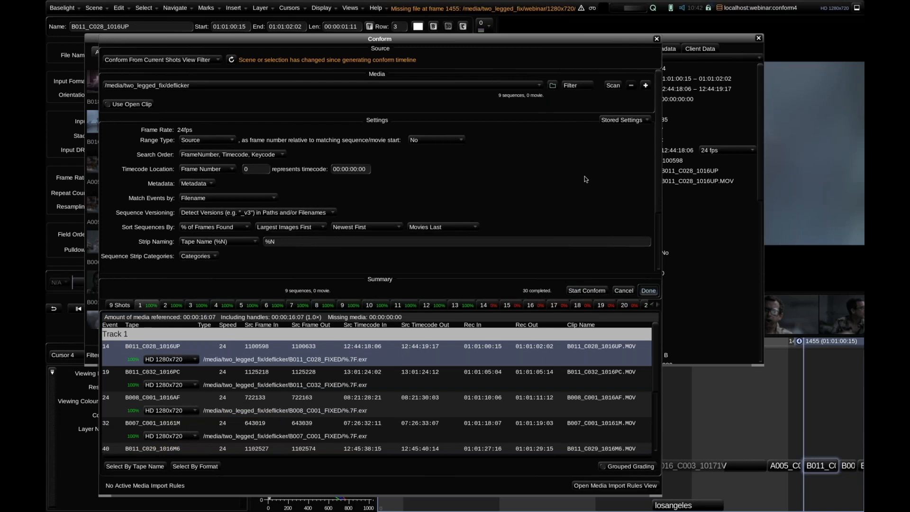
key(Return)
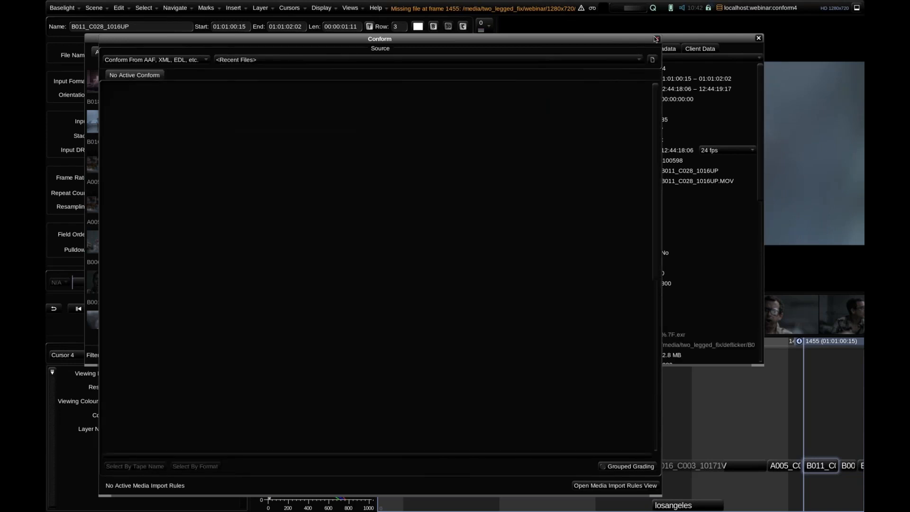
click(655, 38)
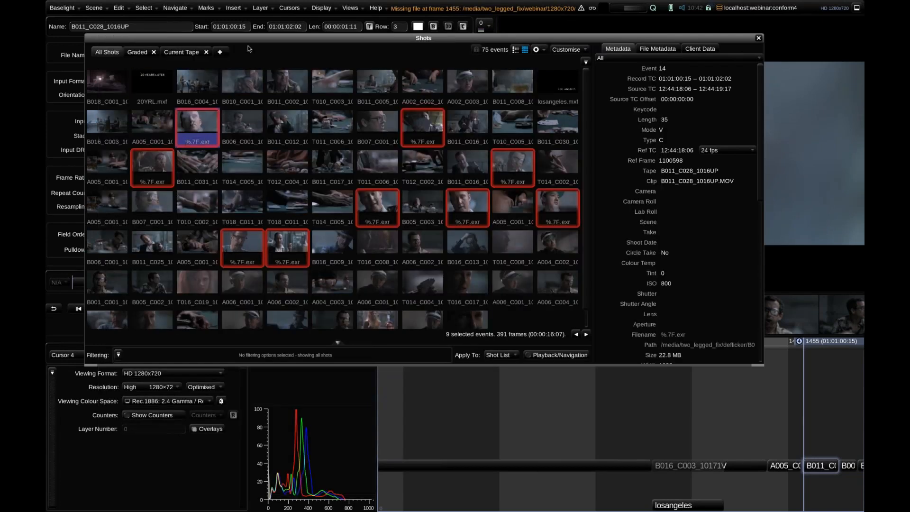
- Show the shots as a list and fix up the shot tape names for the selected deflickered shots
click(515, 49)
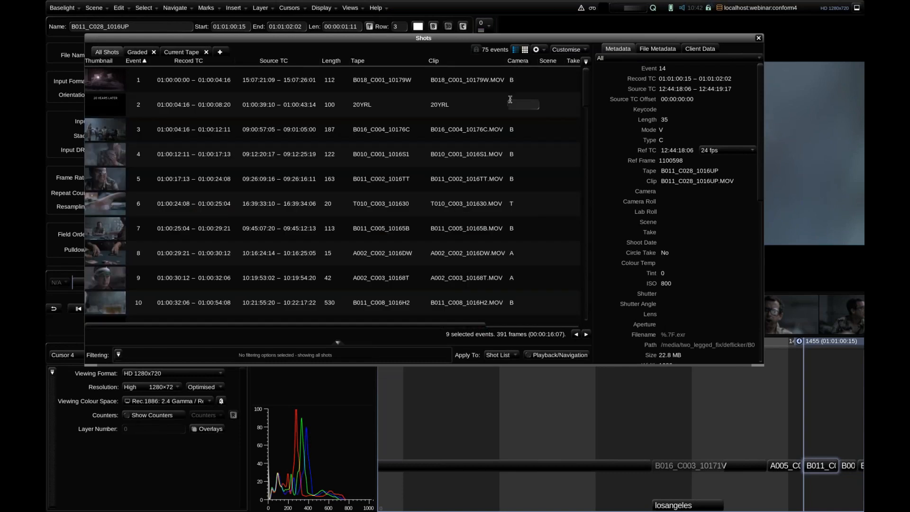
scroll(587, 126, down, 4)
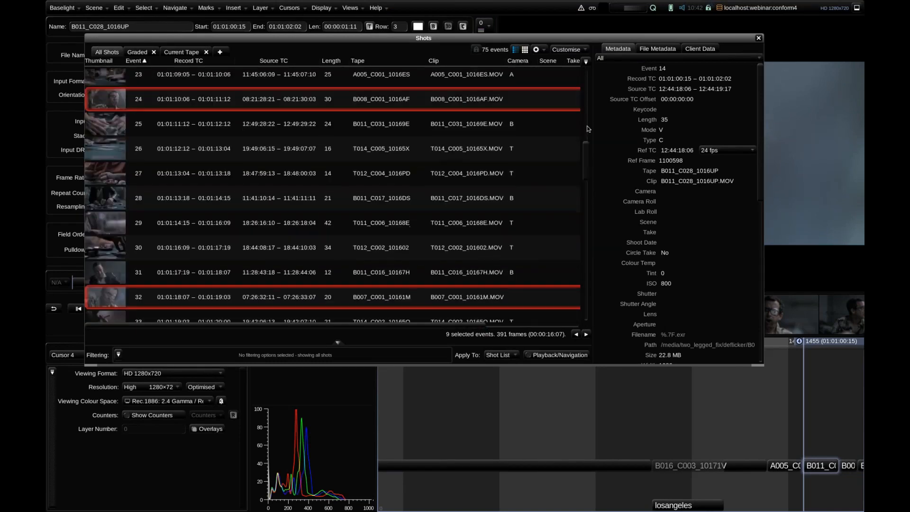
scroll(587, 121, up, 1)
double_click(373, 130)
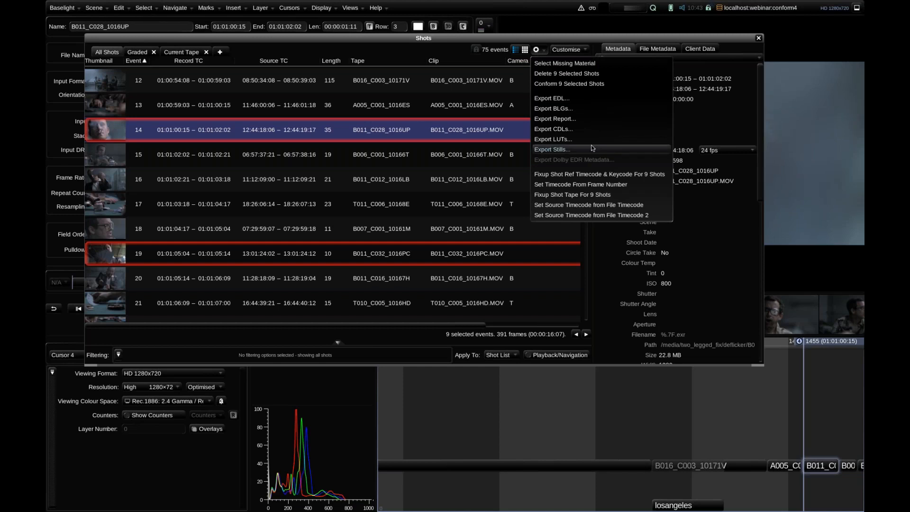
click(587, 196)
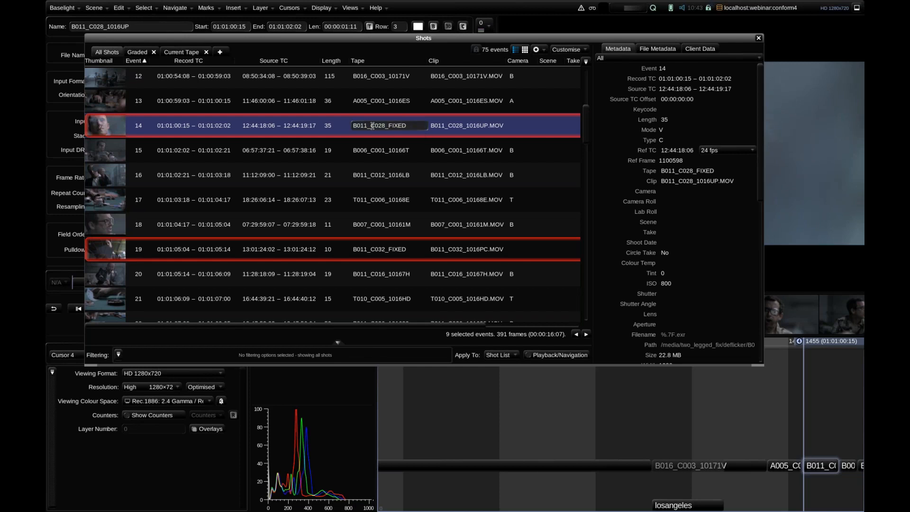
- Move the Shots view aside to examine the file name of the event 14 sequence behind it
drag(474, 38, 465, 39)
drag(409, 40, 403, 53)
key(Page_Down)
click(101, 140)
click(352, 8)
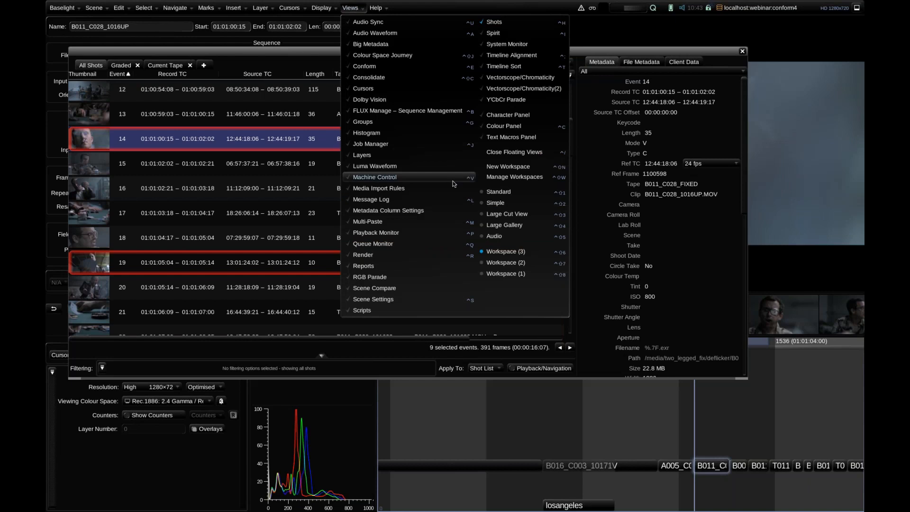
click(97, 137)
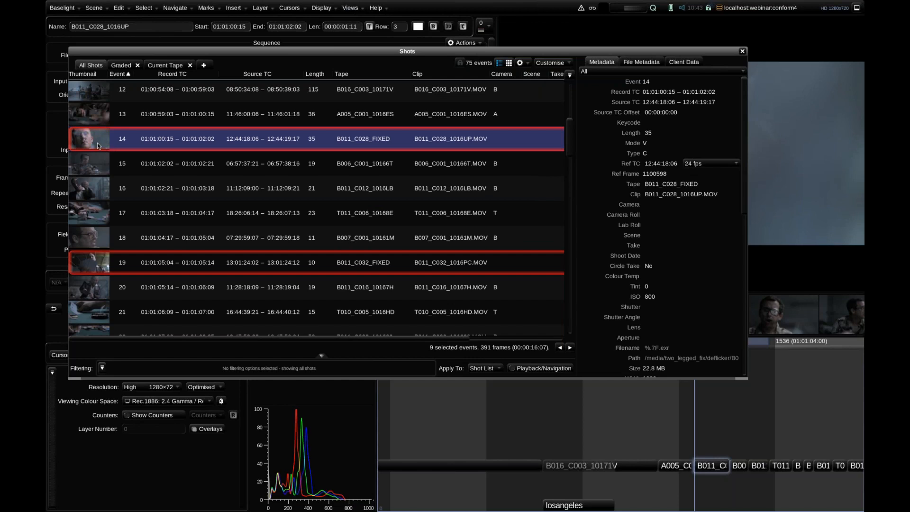
scroll(158, 142, up, 2)
scroll(155, 144, down, 1)
scroll(156, 144, down, 1)
scroll(179, 138, up, 1)
drag(310, 69, 304, 138)
drag(199, 132, 189, 96)
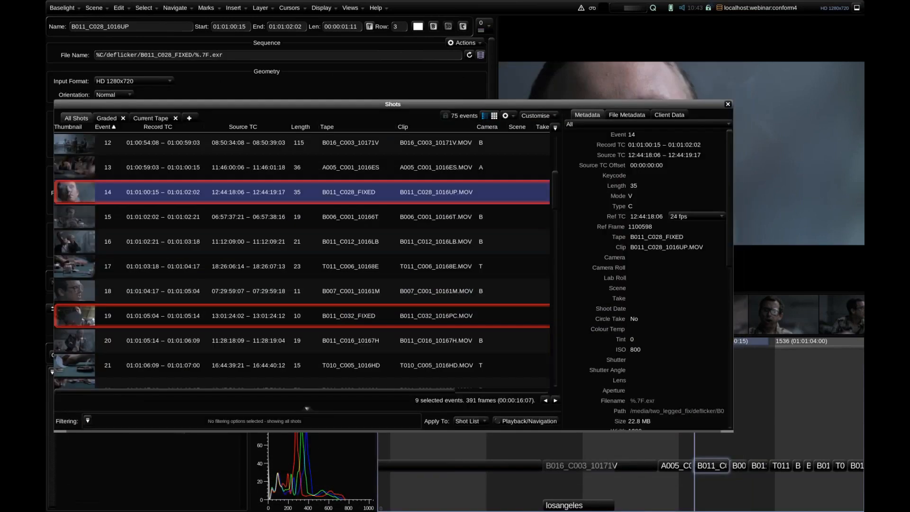
- Set the scene's default input colour space to RED: Linear / REDWideGamutRGB in the advanced colour settings and close Scene Settings
mouse_move(367, 103)
mouse_down()
mouse_move(380, 192)
mouse_move(357, 89)
mouse_up()
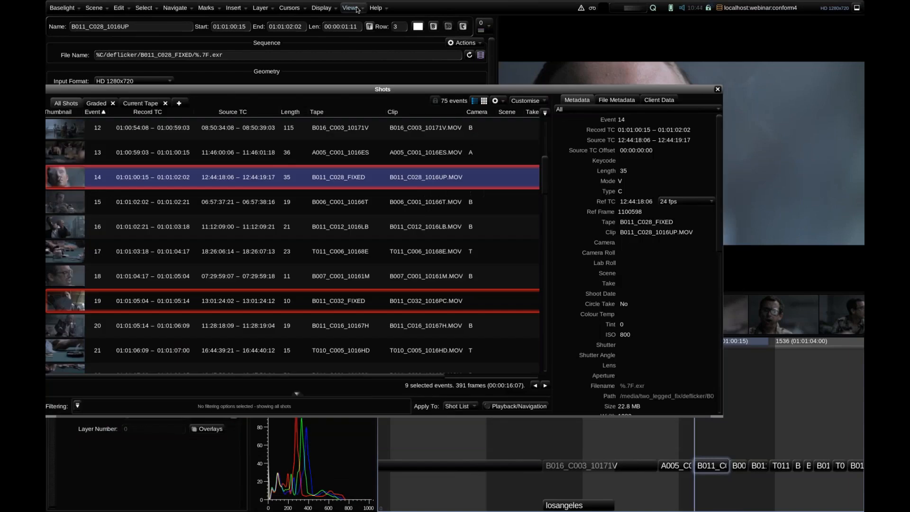
click(357, 10)
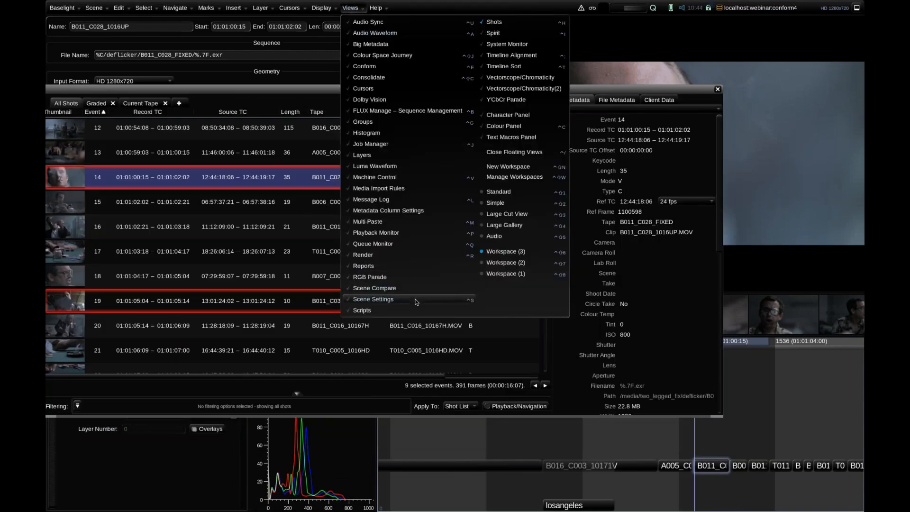
click(373, 299)
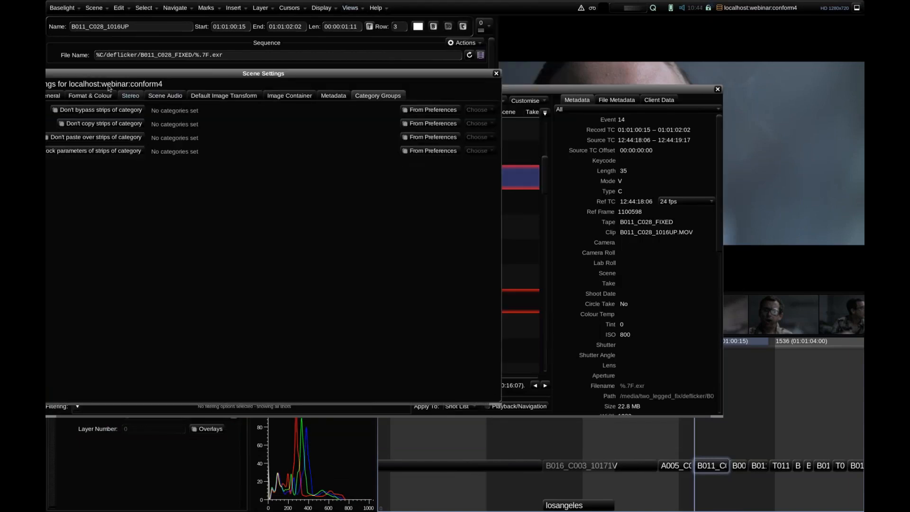
click(209, 78)
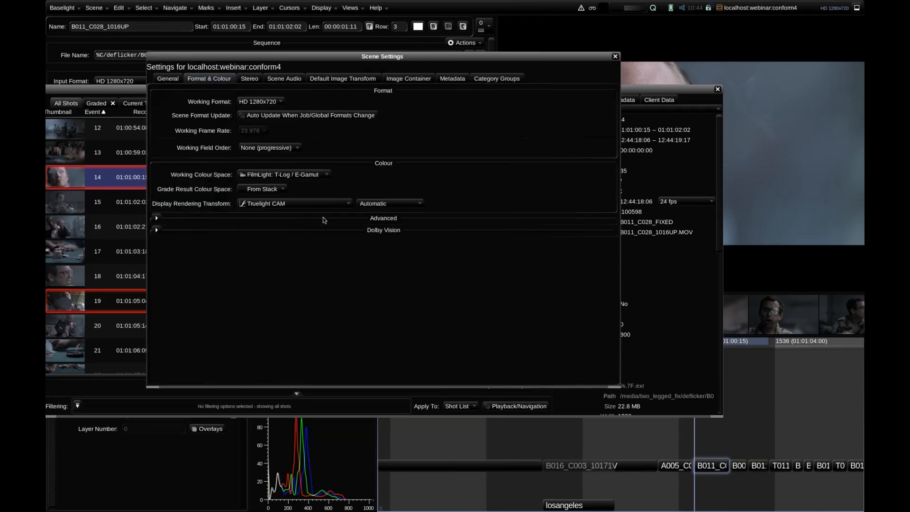
click(156, 218)
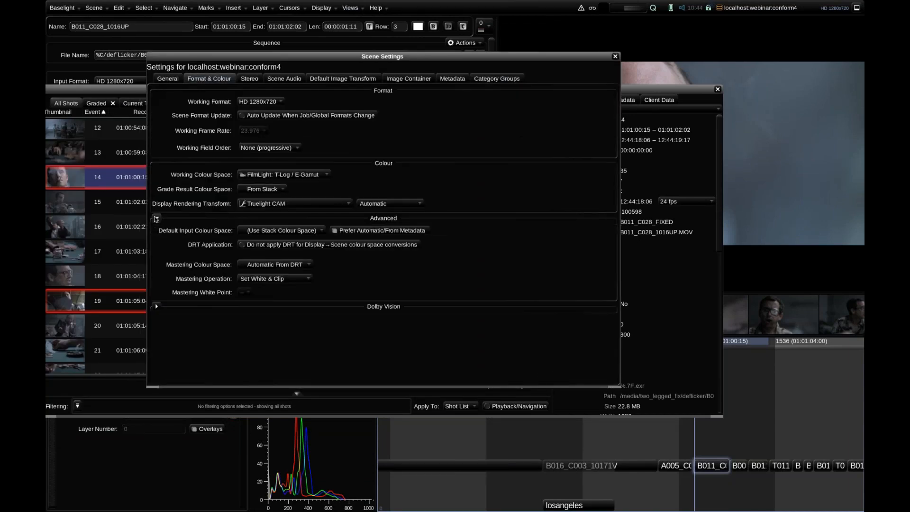
click(258, 232)
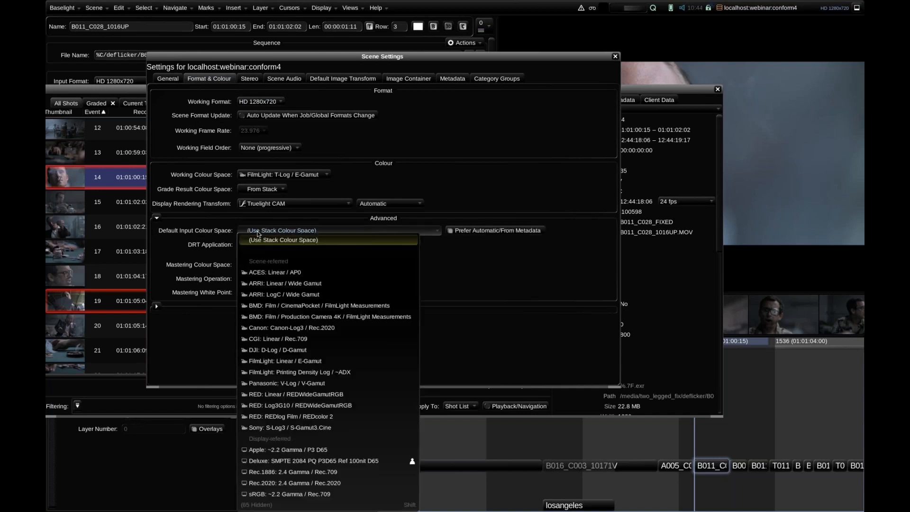
click(296, 394)
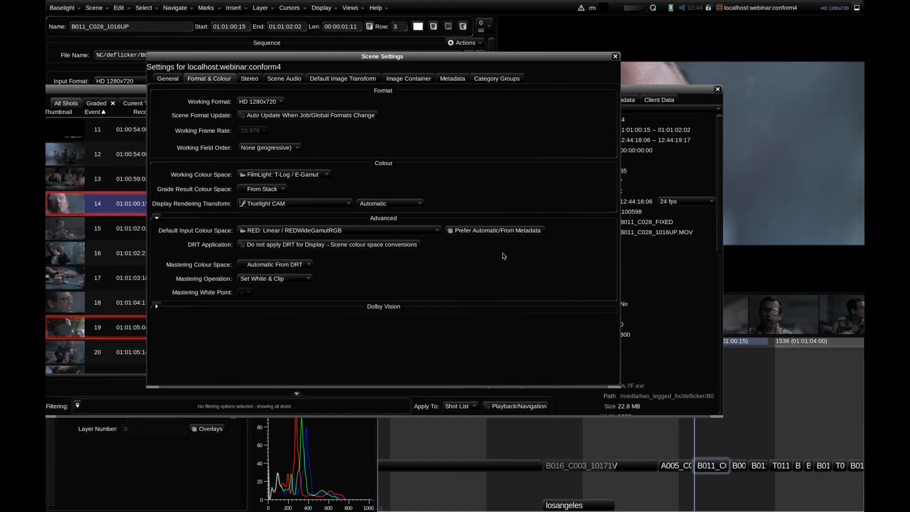
click(615, 56)
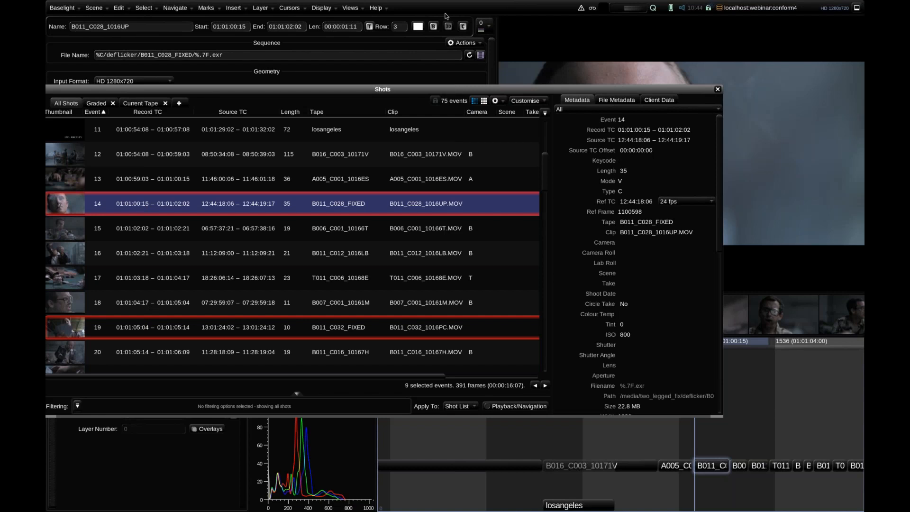
- Set up Rule 1 in Media Import Rules to match media of type OpenEXR
click(351, 8)
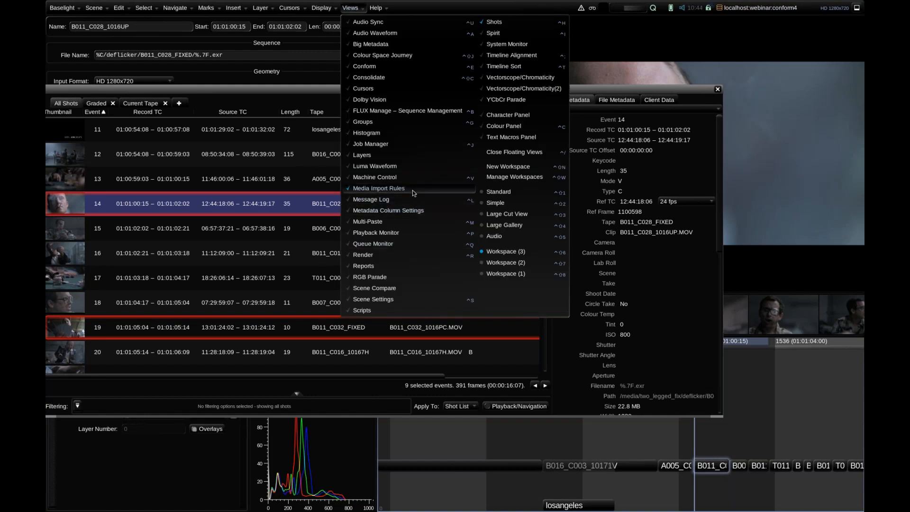
click(413, 190)
drag(401, 74, 367, 92)
click(366, 90)
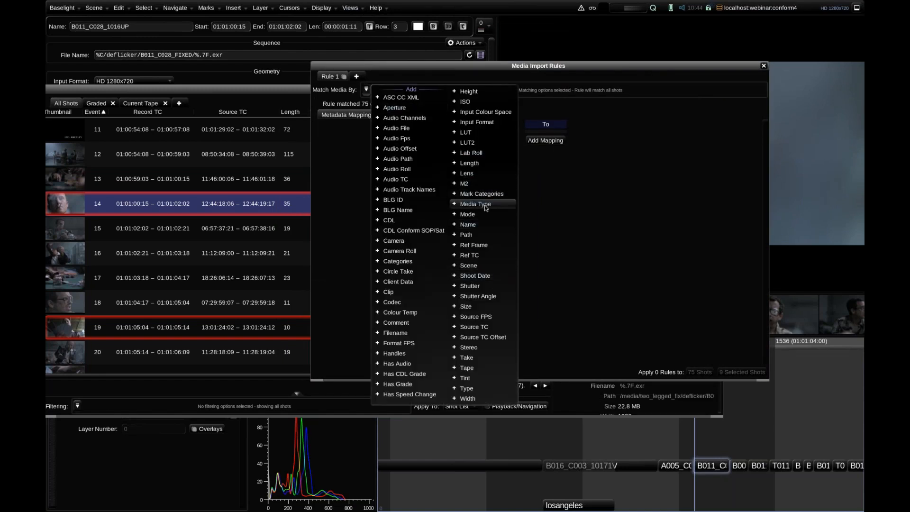
click(443, 89)
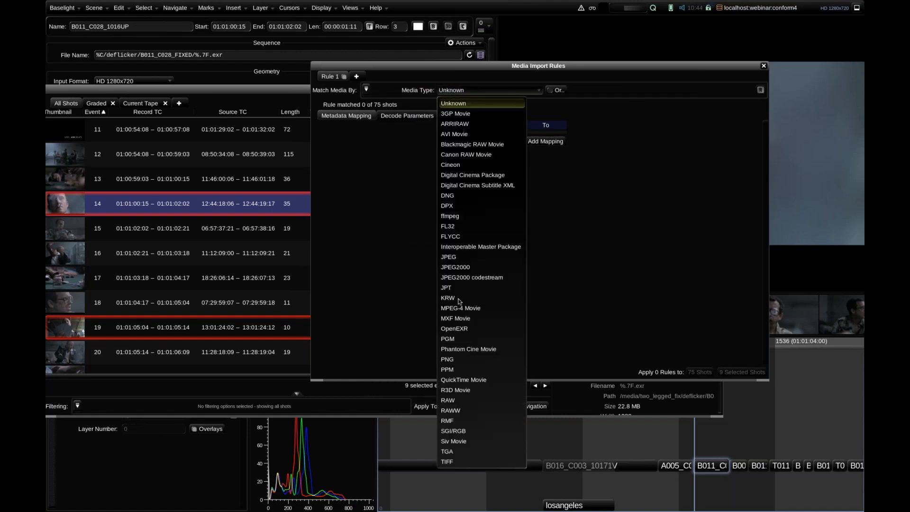
click(474, 329)
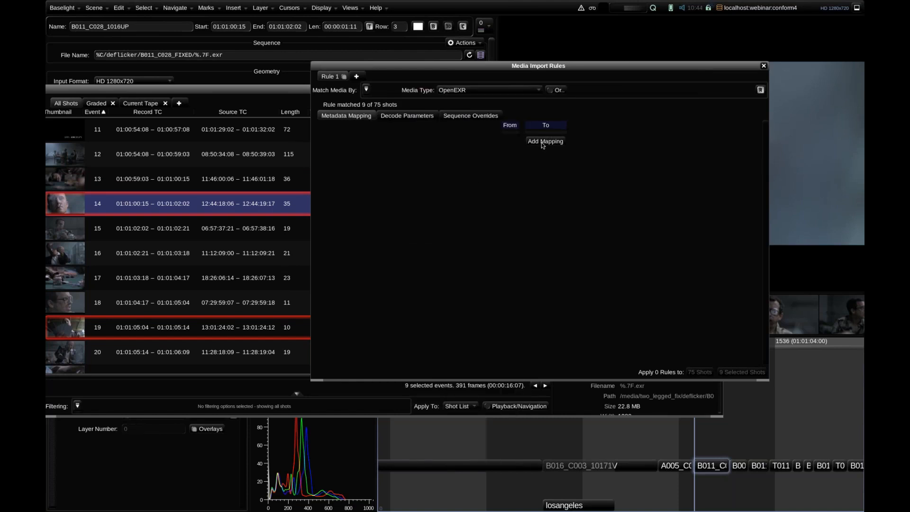
- Override the OpenEXR rule's input colour space with RED: Linear / REDWideGamutRGB and apply the rule to all shots
click(471, 116)
click(408, 156)
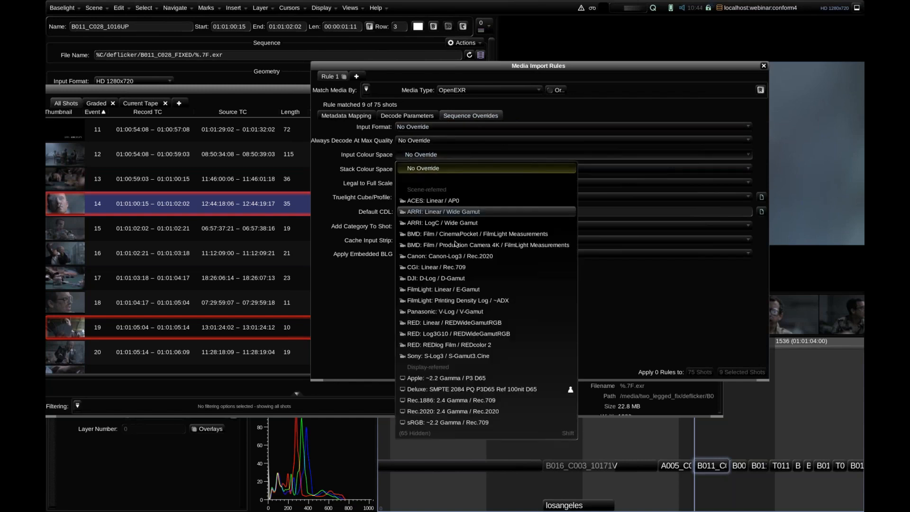
click(460, 323)
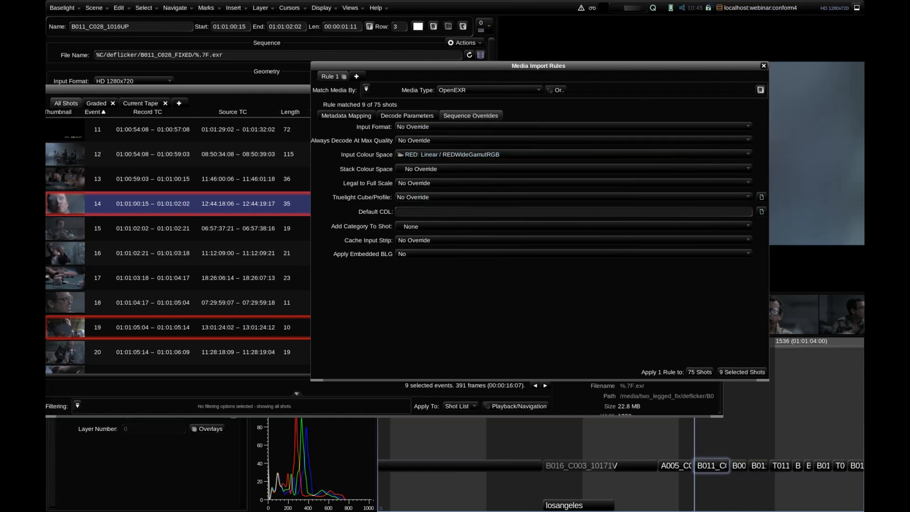
click(703, 374)
- Add a metadata mapping from Clip to Tape in the OpenEXR import rule
click(350, 117)
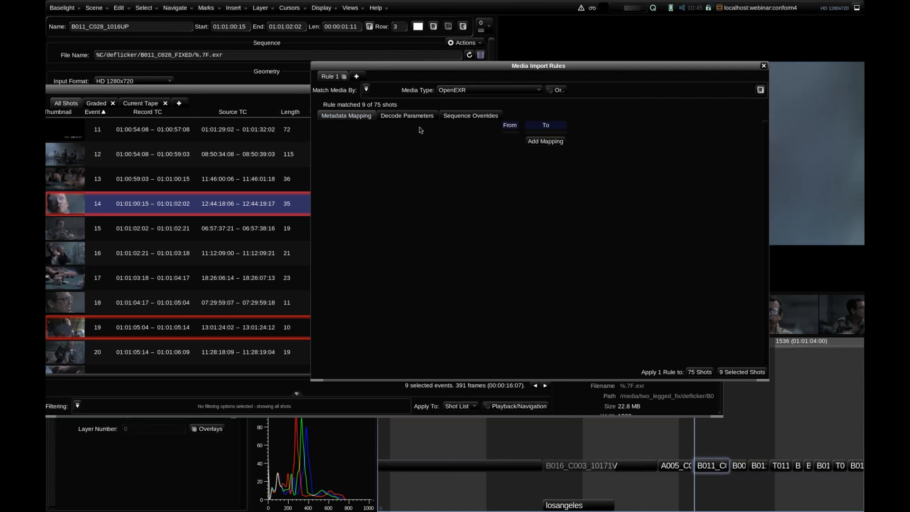
click(535, 149)
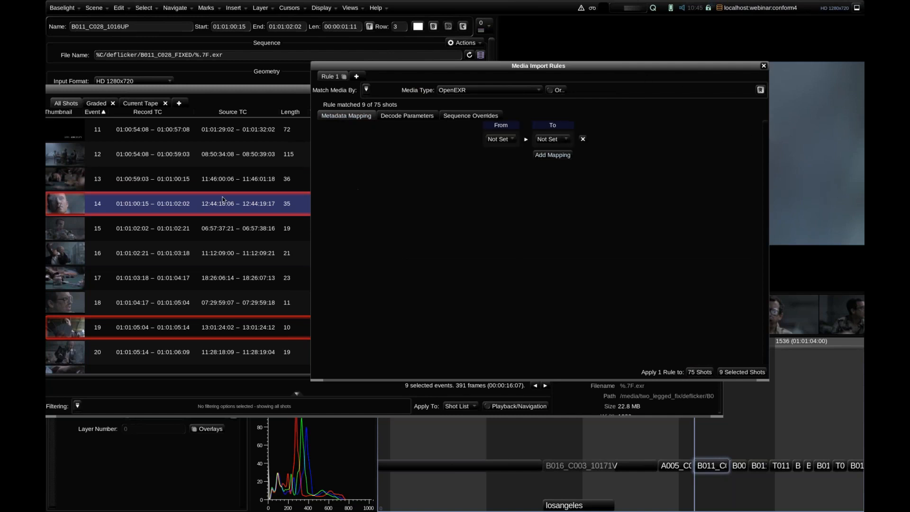
drag(510, 67, 681, 76)
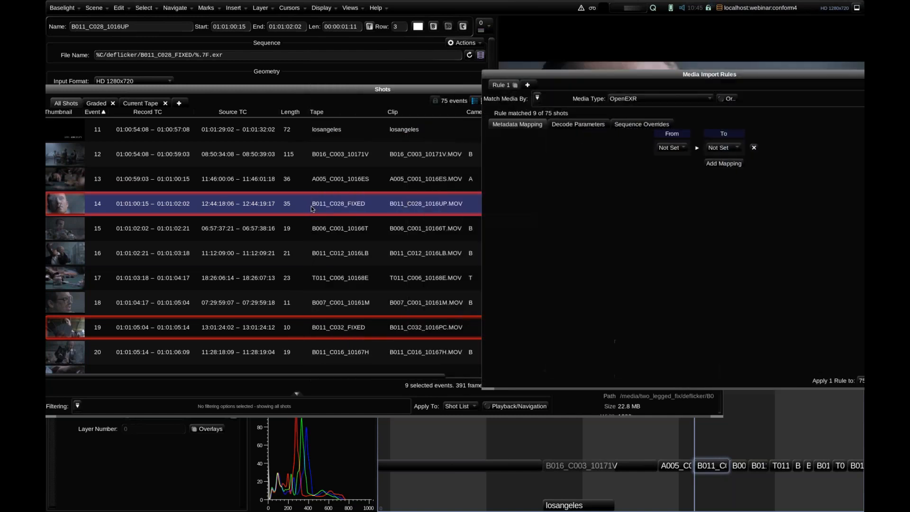
drag(585, 70, 494, 59)
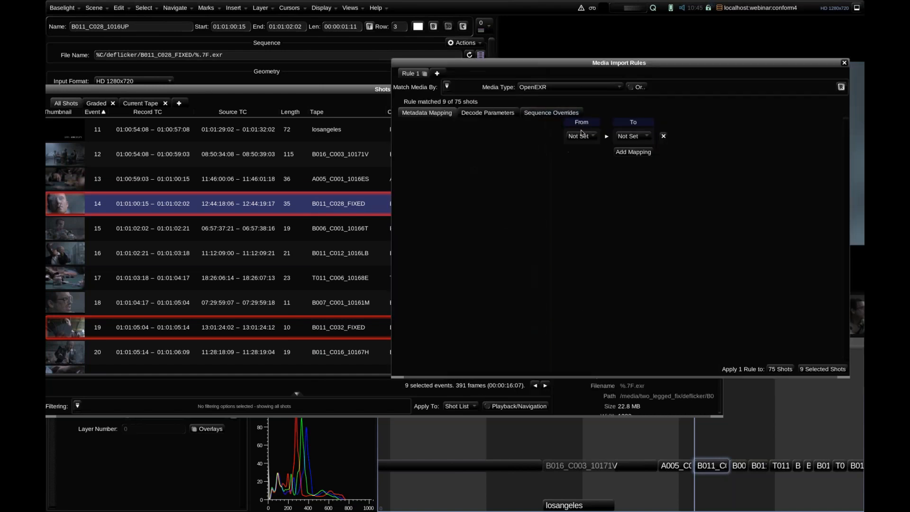
click(580, 136)
mouse_move(585, 221)
click(621, 223)
click(632, 137)
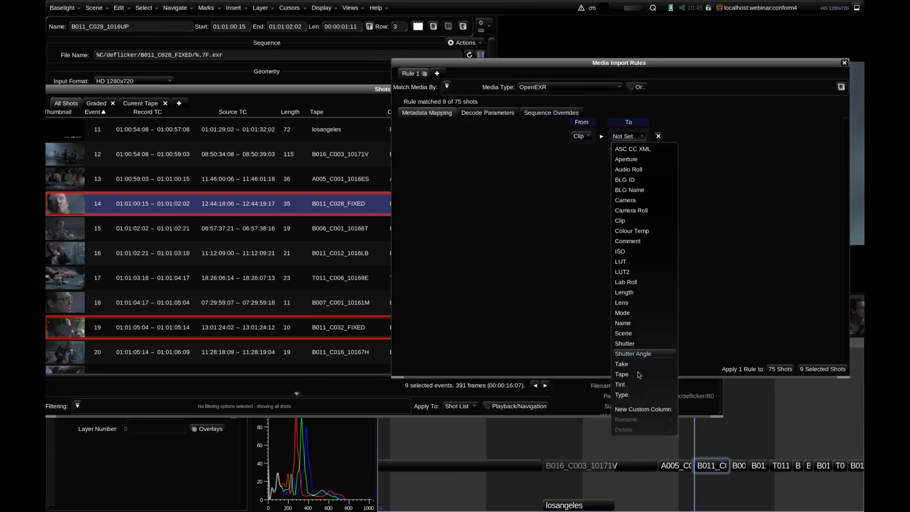
click(621, 374)
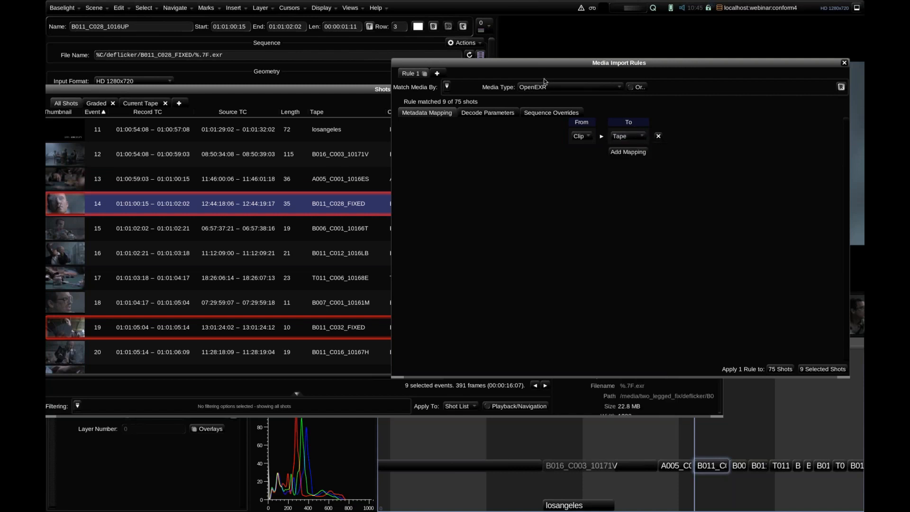
- Apply the import rule to the nine selected shots, check the event 14 tape name and close Media Import Rules
click(812, 371)
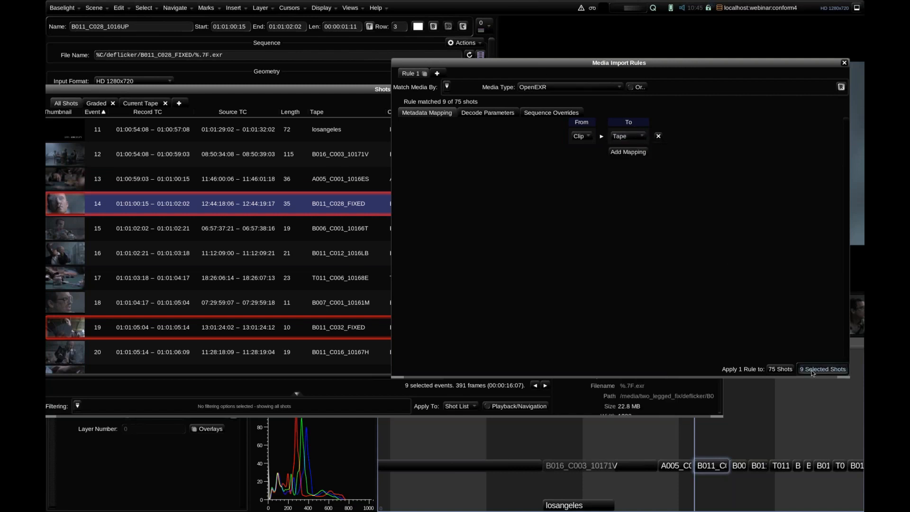
click(347, 203)
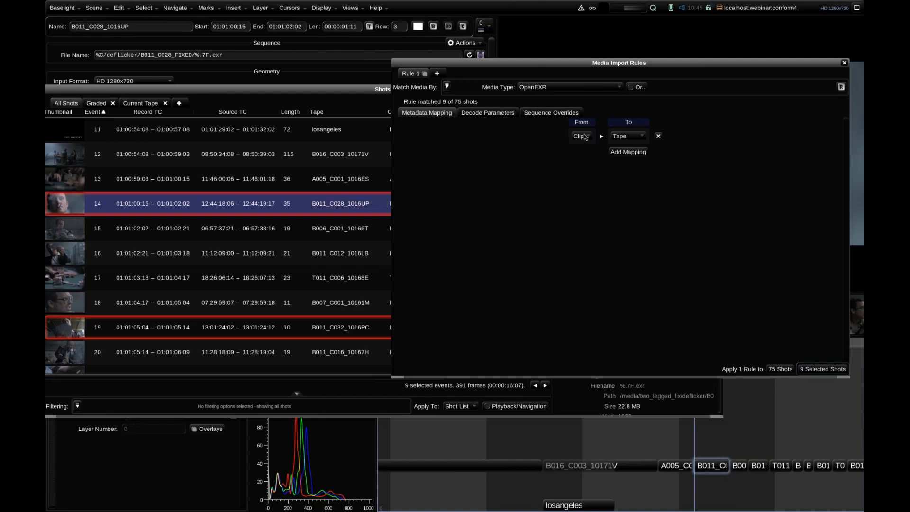
click(844, 63)
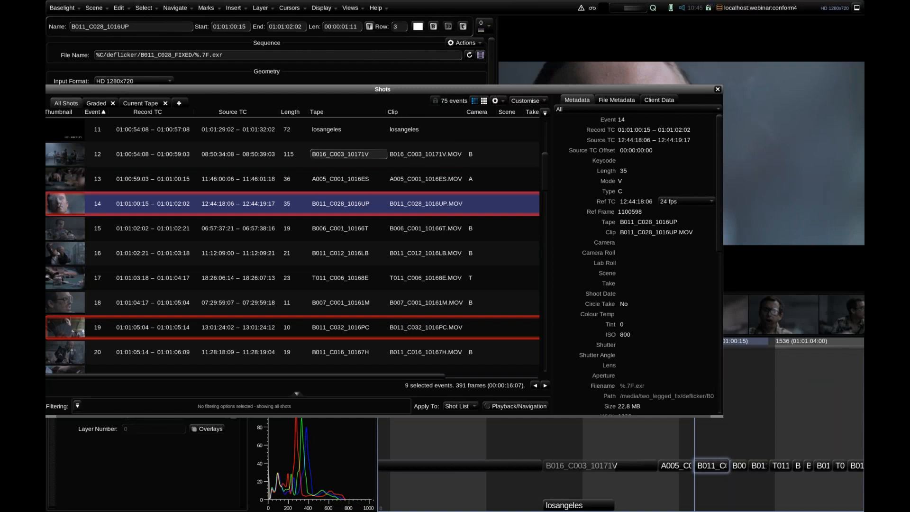
- Add a second media import rule that matches media of type ARRIRAW and close Media Import Rules
click(345, 11)
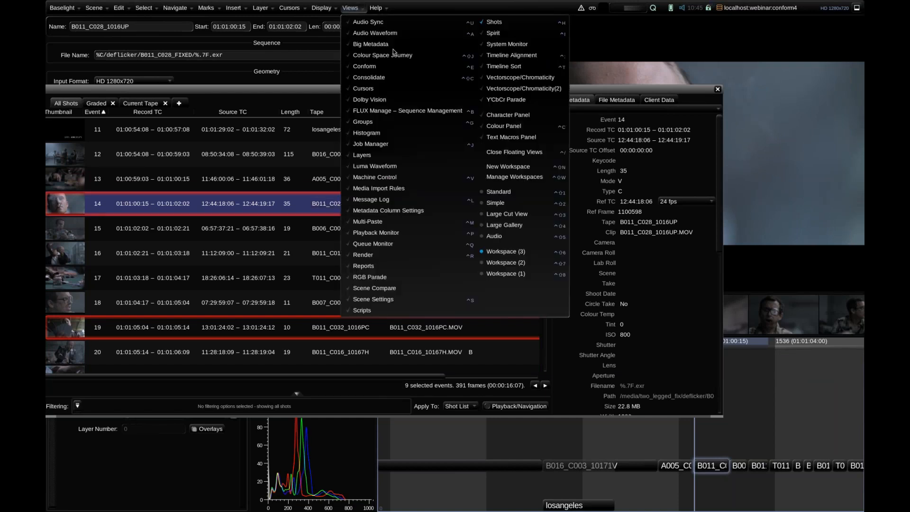
click(407, 189)
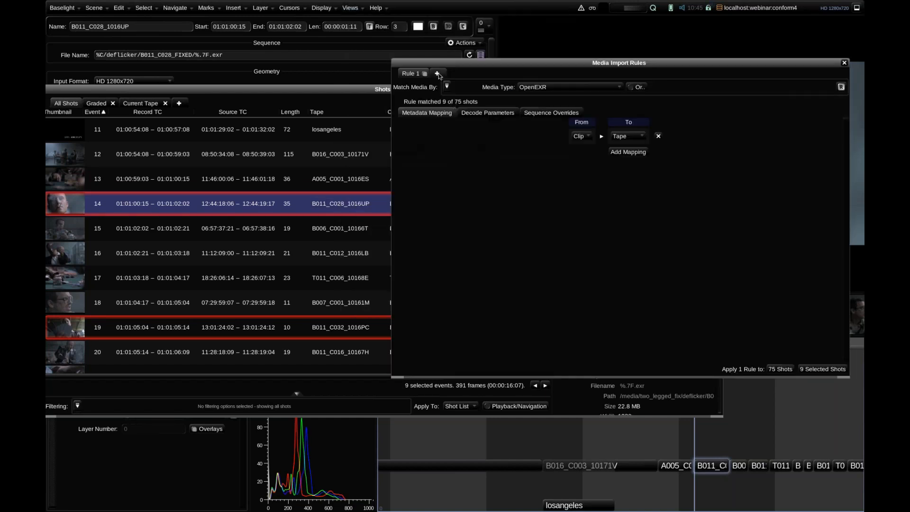
click(437, 74)
click(446, 86)
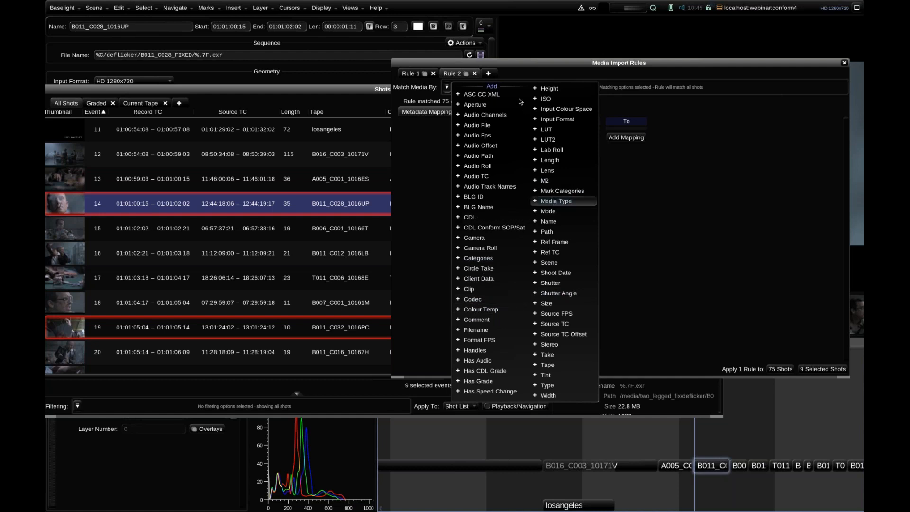
click(546, 91)
click(557, 120)
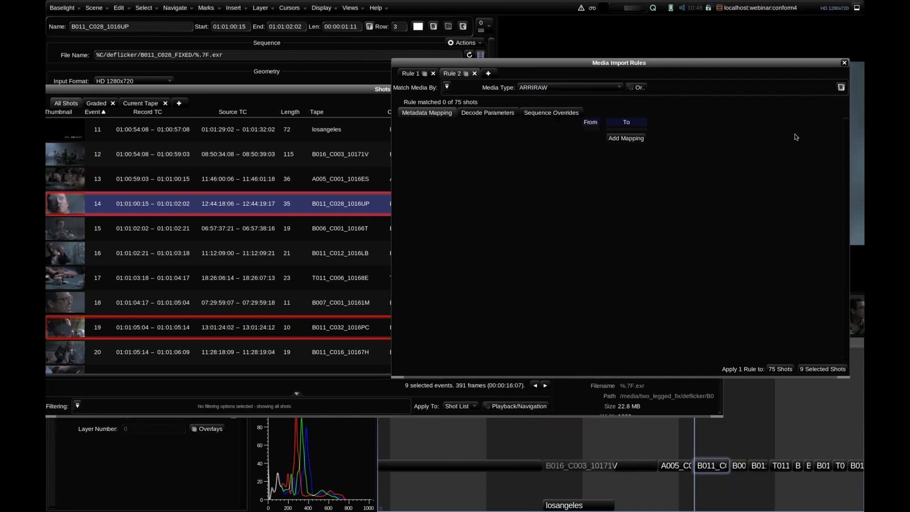
drag(453, 63, 407, 62)
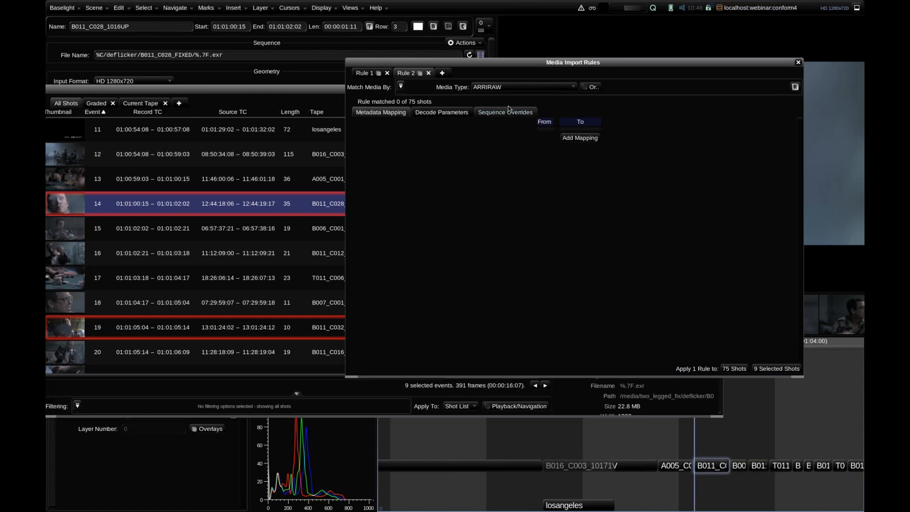
click(798, 62)
- Set the tape name of the selected shots to %{Clip} in the Shots view, substituting the template with shot metadata
drag(294, 93, 309, 53)
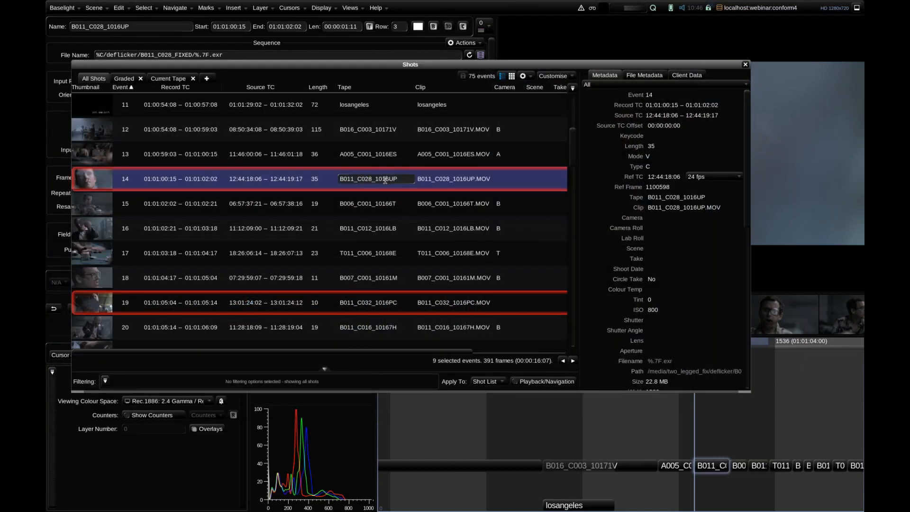
double_click(367, 182)
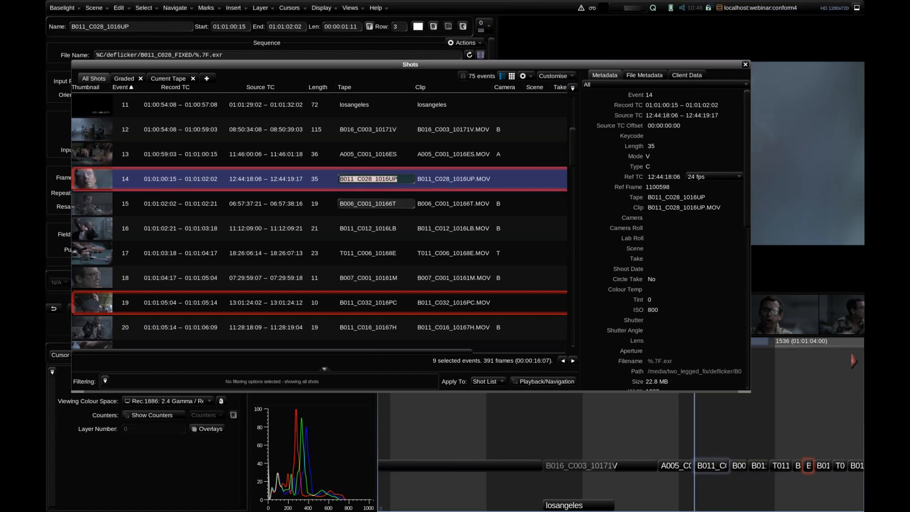
text(%{Clip)
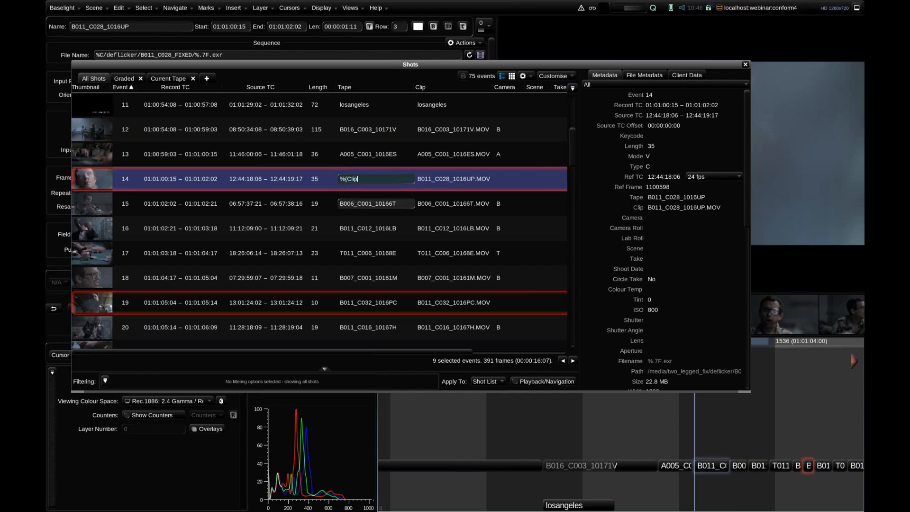
text(})
key(Return)
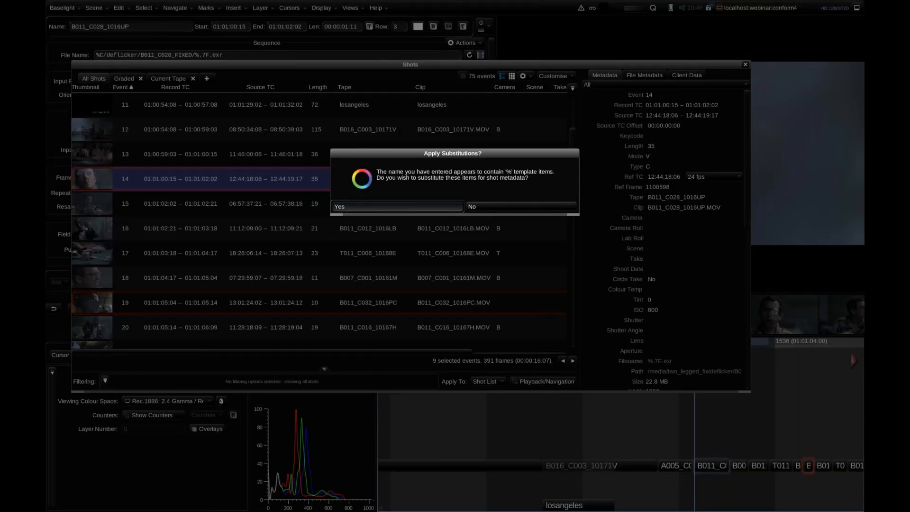
click(409, 209)
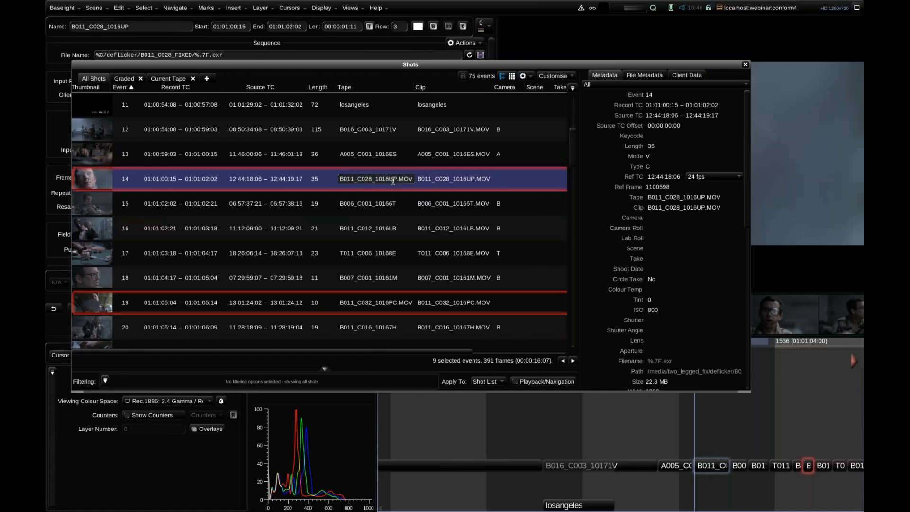
- Set the tape name of the selected shots to the first 16 characters of the clip name using %{Clip:1,16}
click(393, 181)
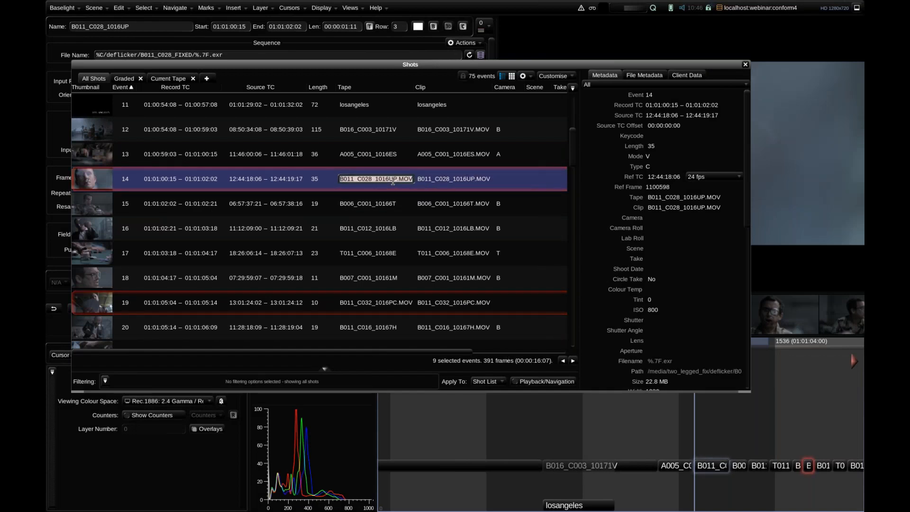
text({%Clip)
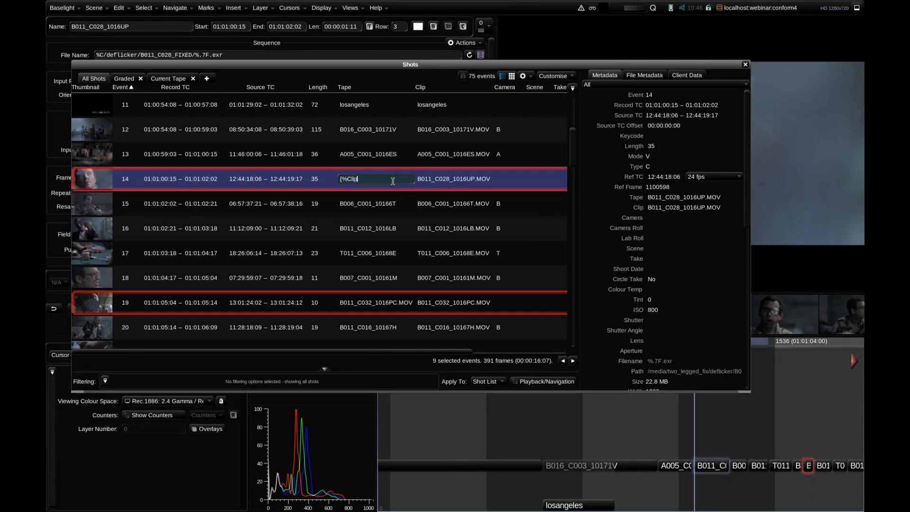
text(:1)
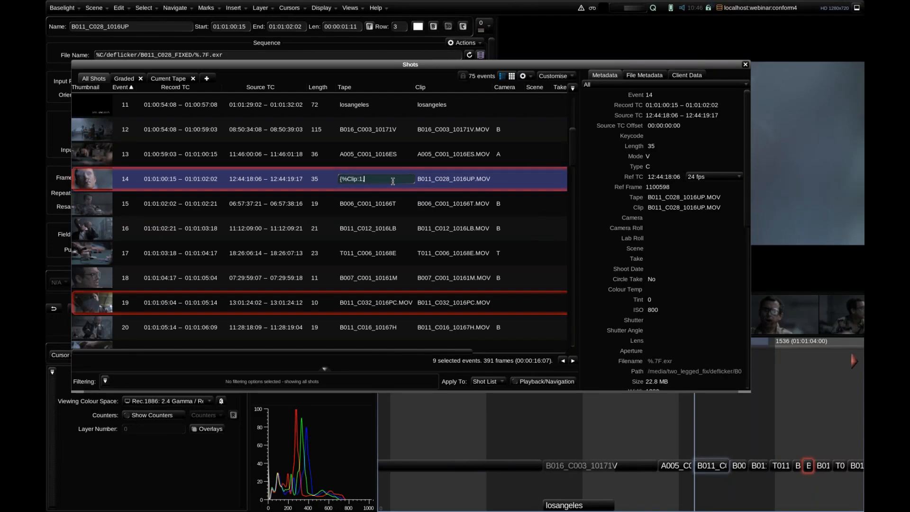
text(,16})
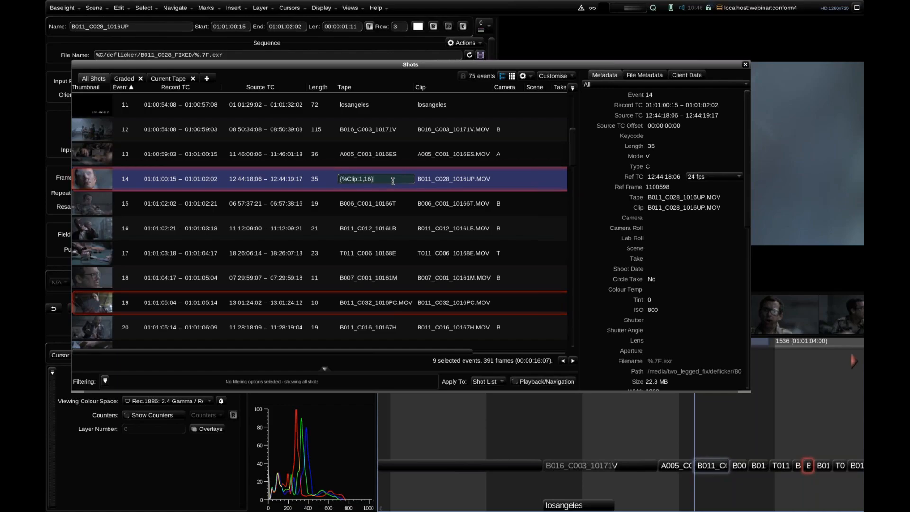
key(Return)
click(406, 205)
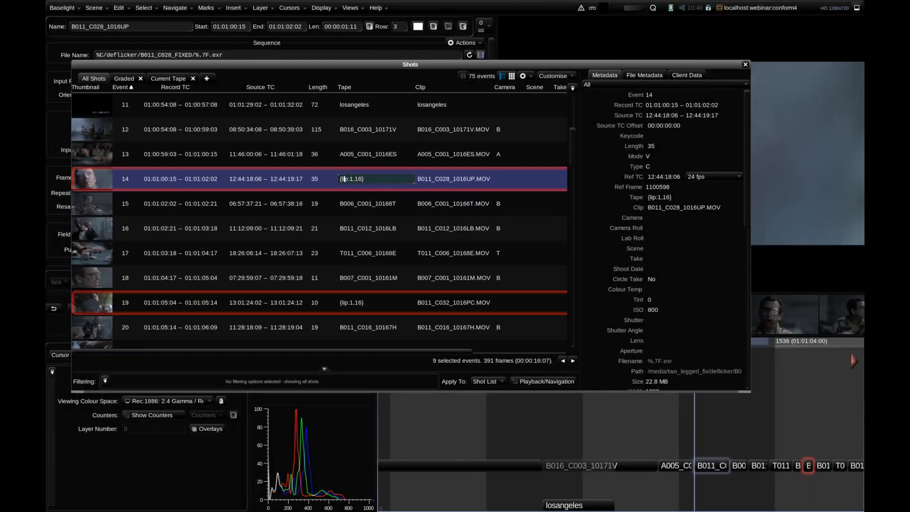
text(C)
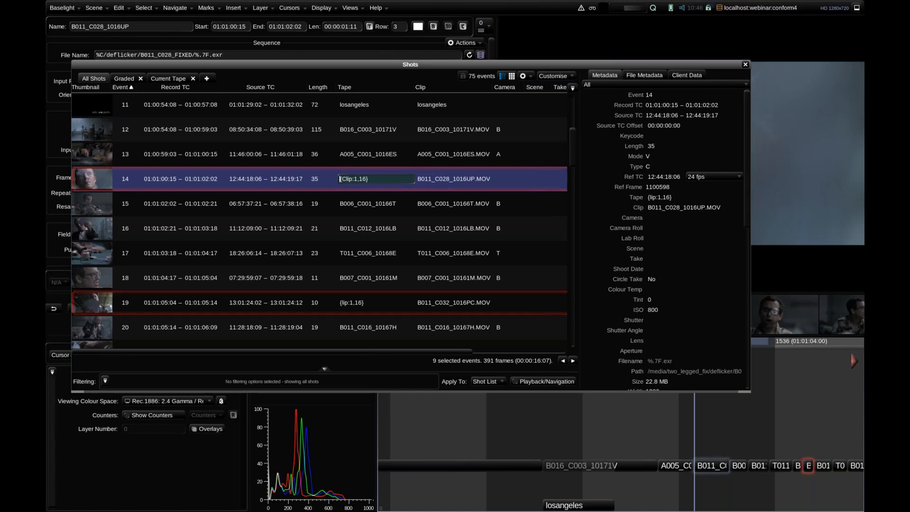
key(Return)
key(Return)
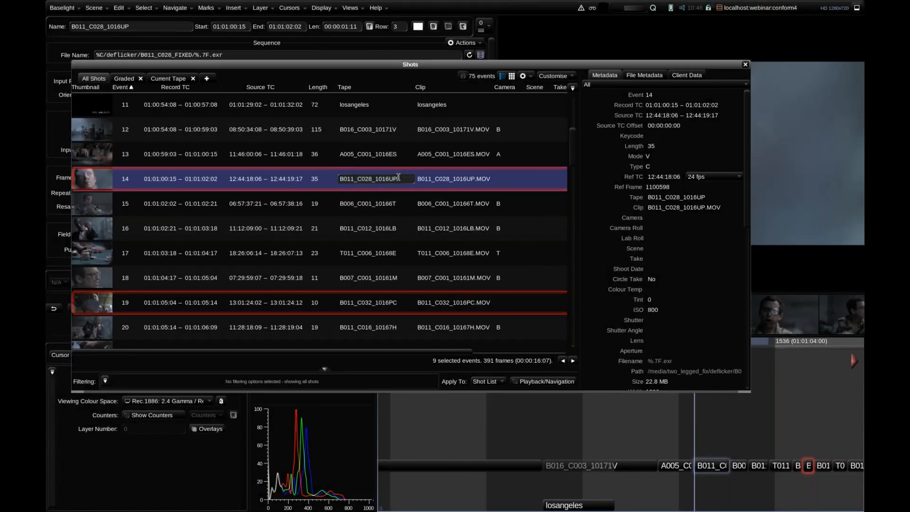
- Set the Tape column expression to %{Clip:1,9}_FIXED for the shot list and close the Shots view
right_click(349, 87)
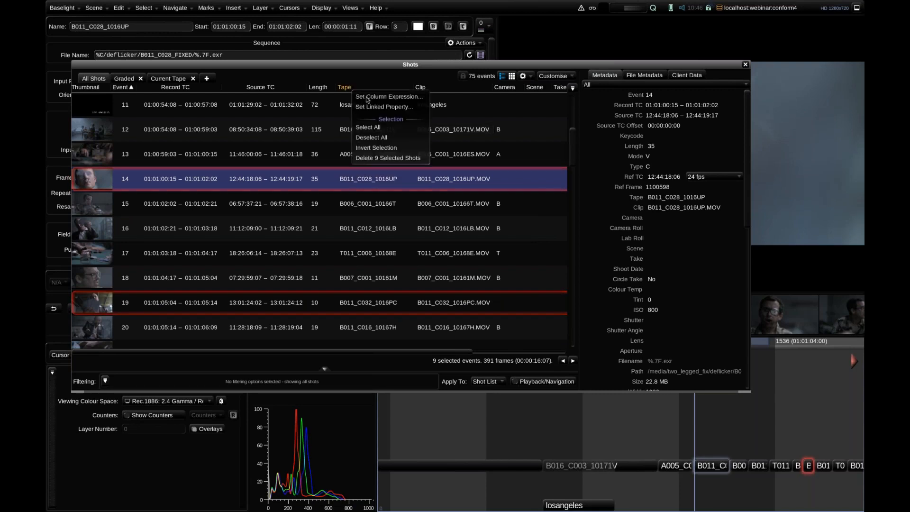
click(374, 97)
click(326, 184)
click(361, 185)
double_click(358, 184)
text(Cleip)
key(BackSpace)
key(BackSpace)
text(})
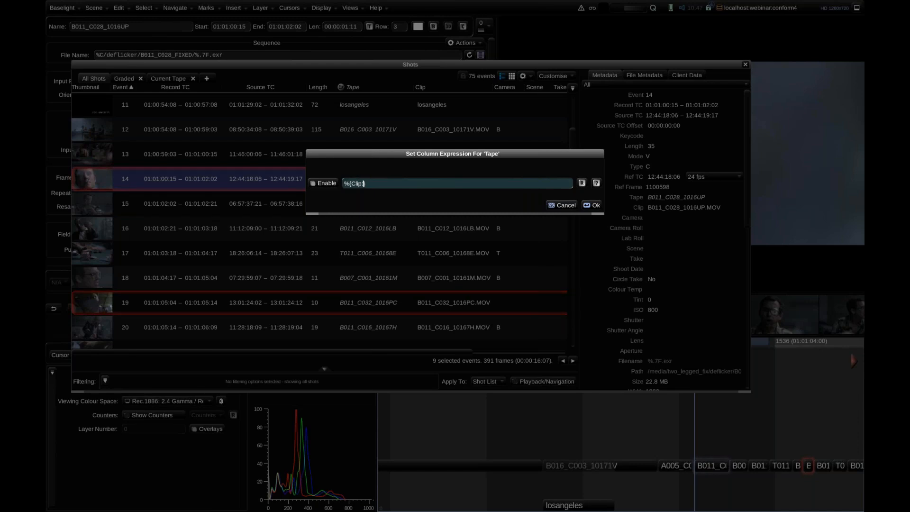
text(:1,9)
text(_FIXED)
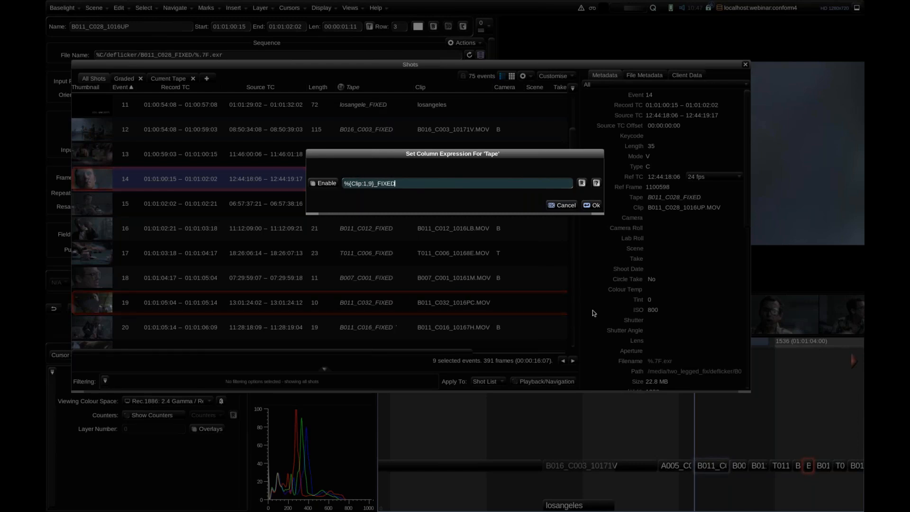
click(592, 205)
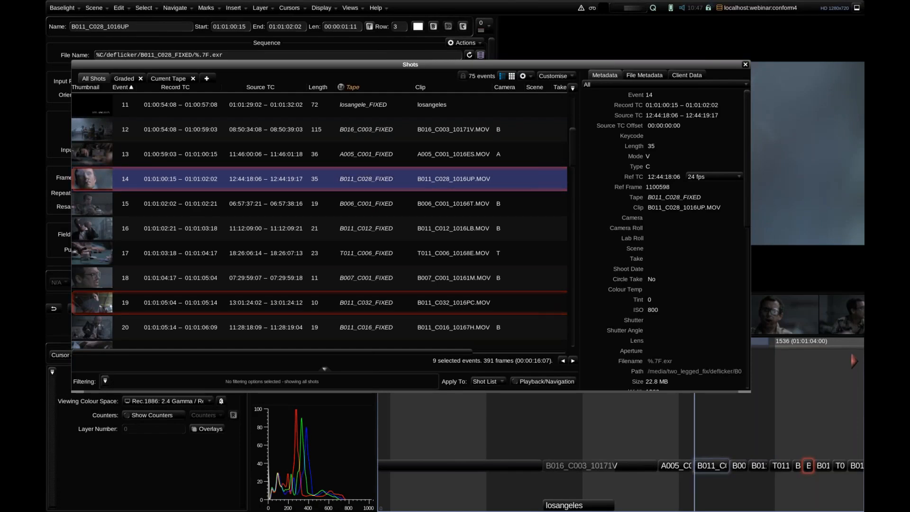
key(Escape)
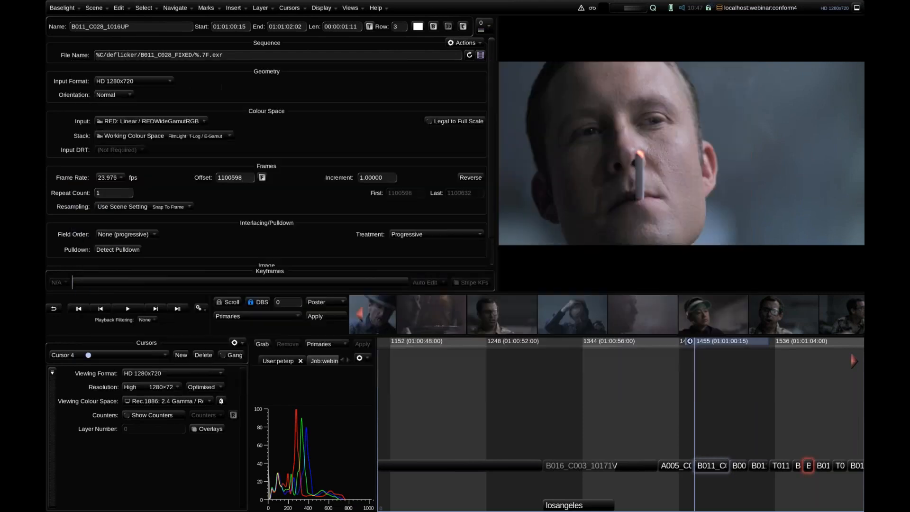
- Move the timeline cursor back to shot A005_C001_1016ES and save the conform4 scene
drag(694, 345, 671, 346)
drag(740, 345, 711, 355)
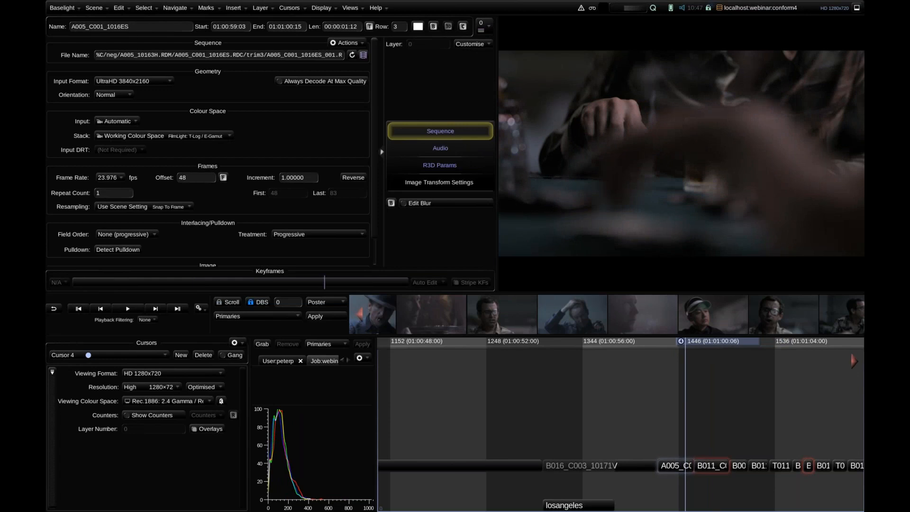
click(350, 8)
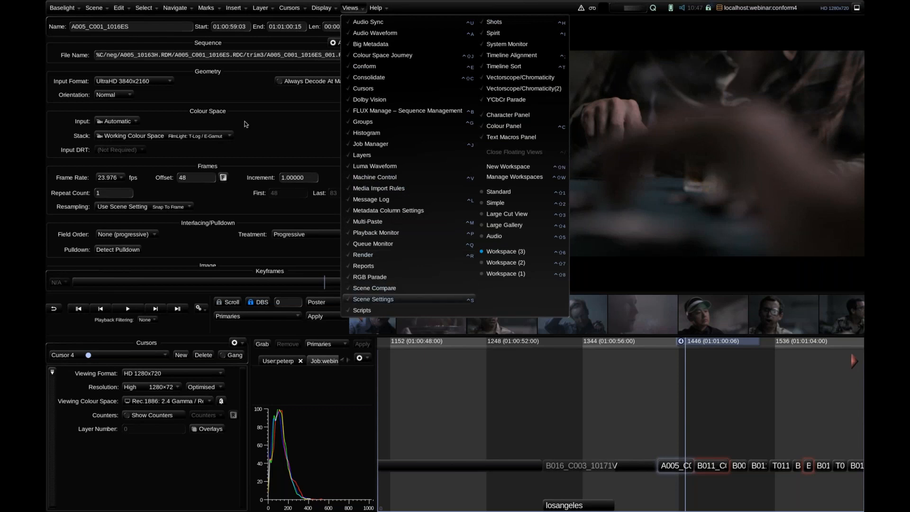
click(211, 91)
click(96, 8)
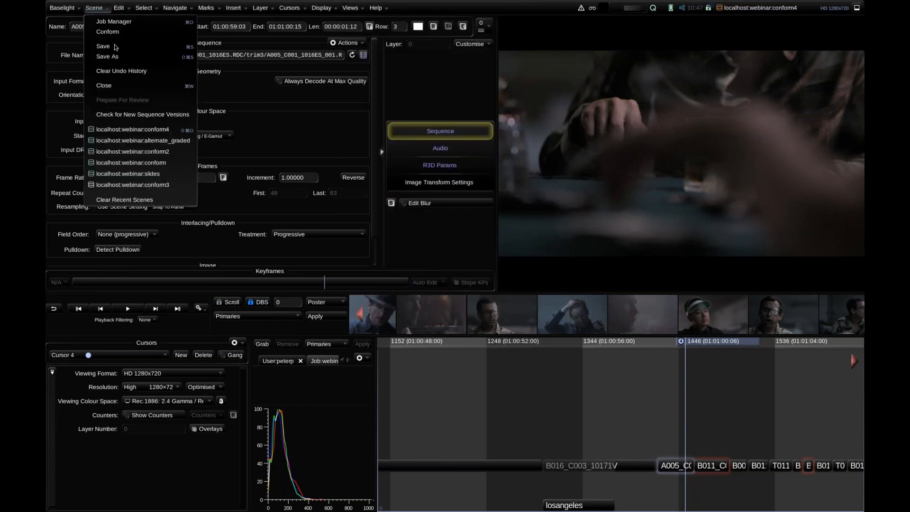
click(114, 46)
- Create a new scene named webinar in the webinar job, using conform4 as the scene template
click(96, 8)
click(113, 21)
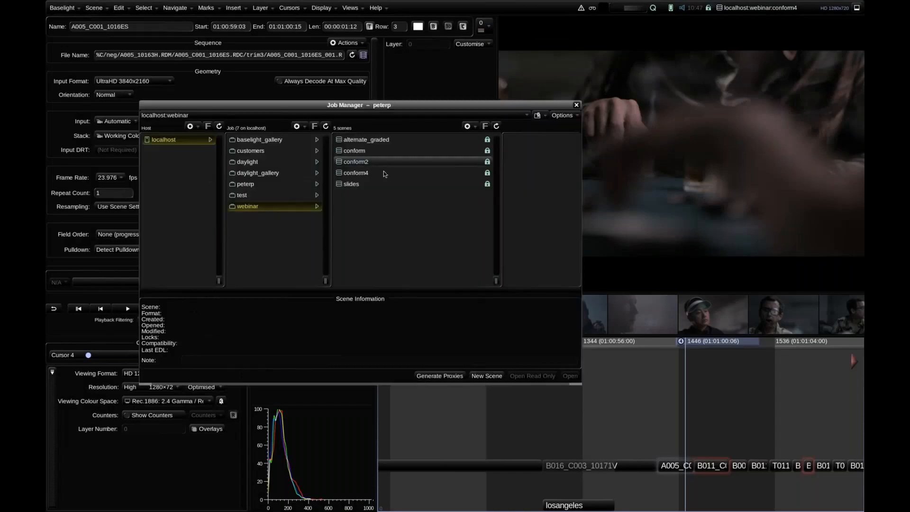
right_click(383, 173)
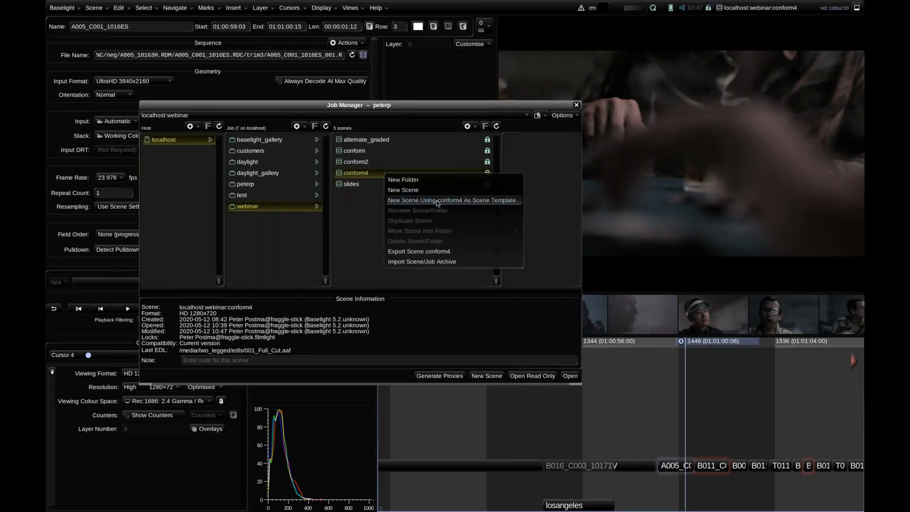
click(437, 202)
text(webinar)
key(Return)
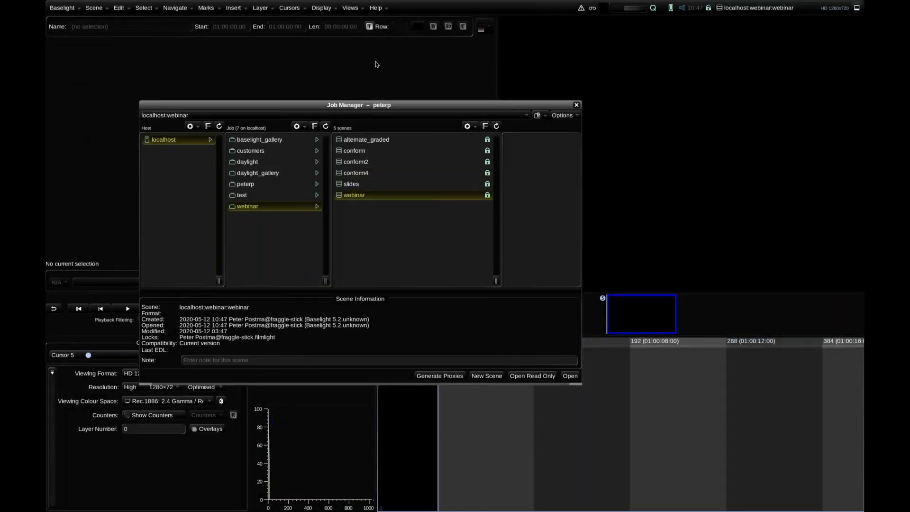
- Check the media import rules and the Shots view columns inherited by the new scene, closing both views
click(347, 7)
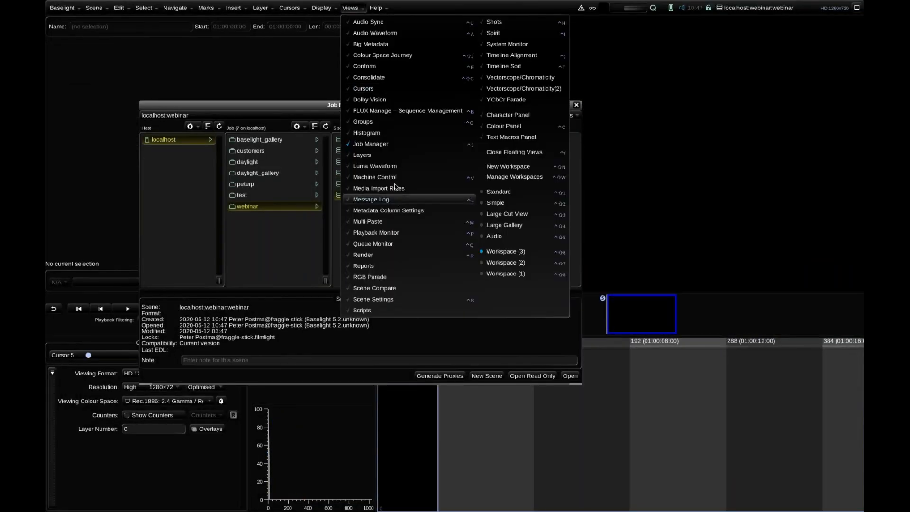
click(393, 189)
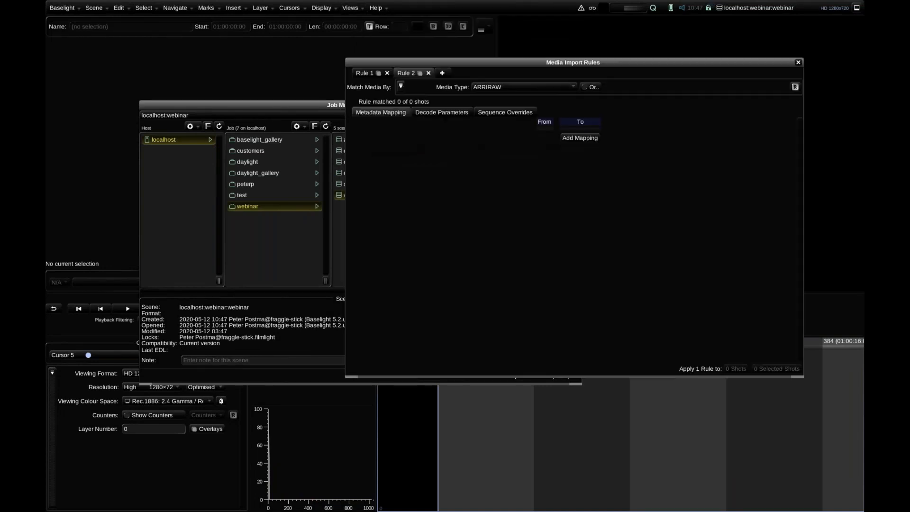
click(362, 73)
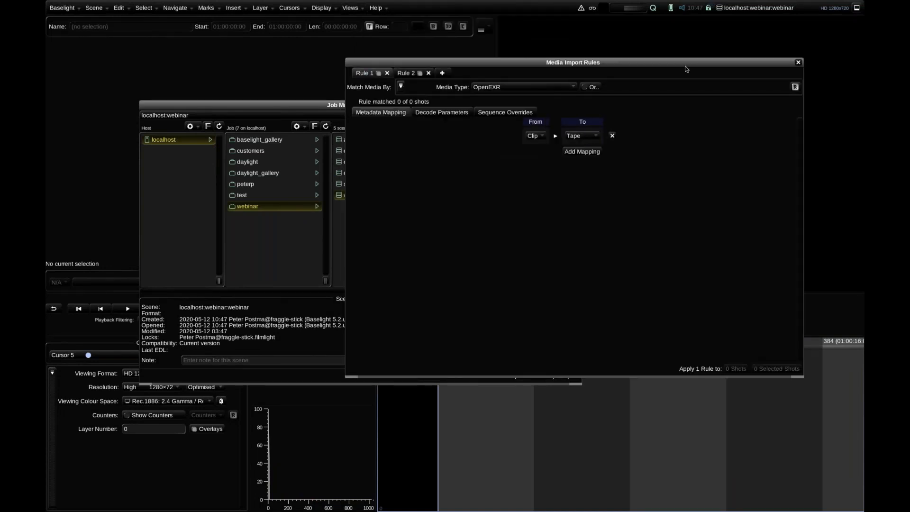
click(798, 62)
click(360, 7)
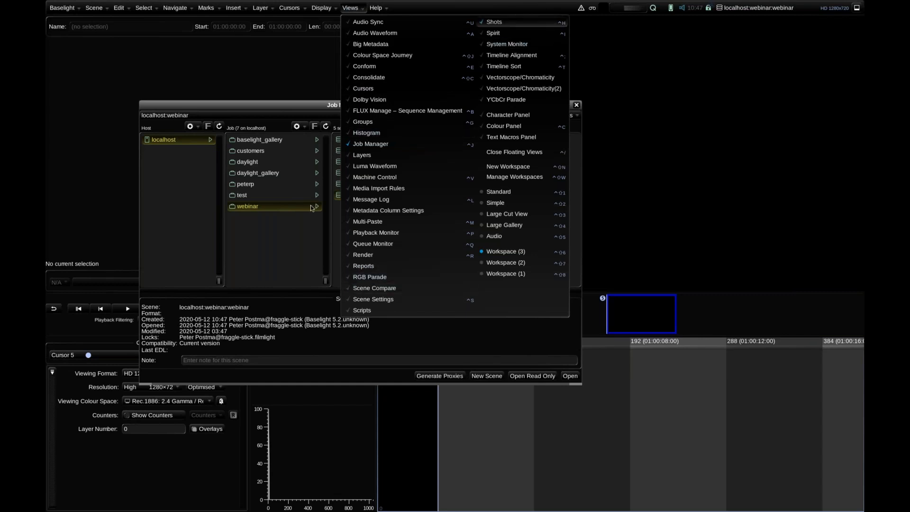
key(Return)
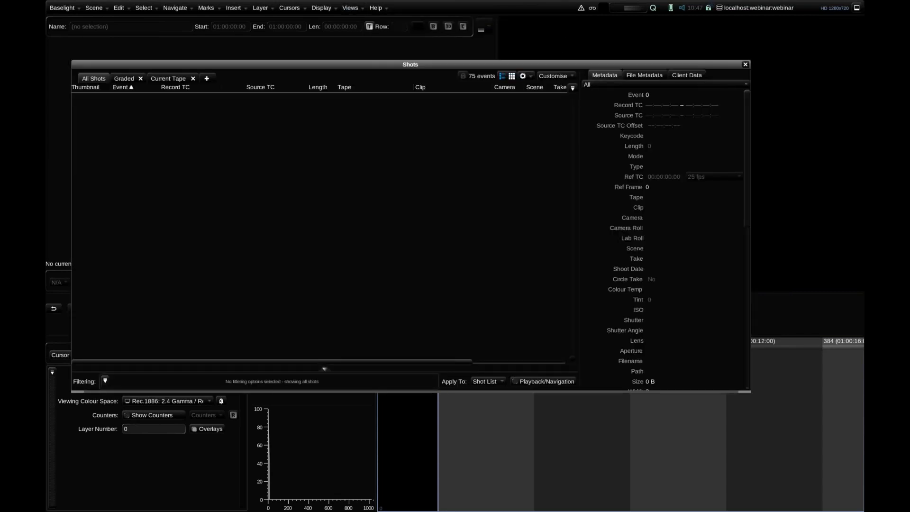
key(Escape)
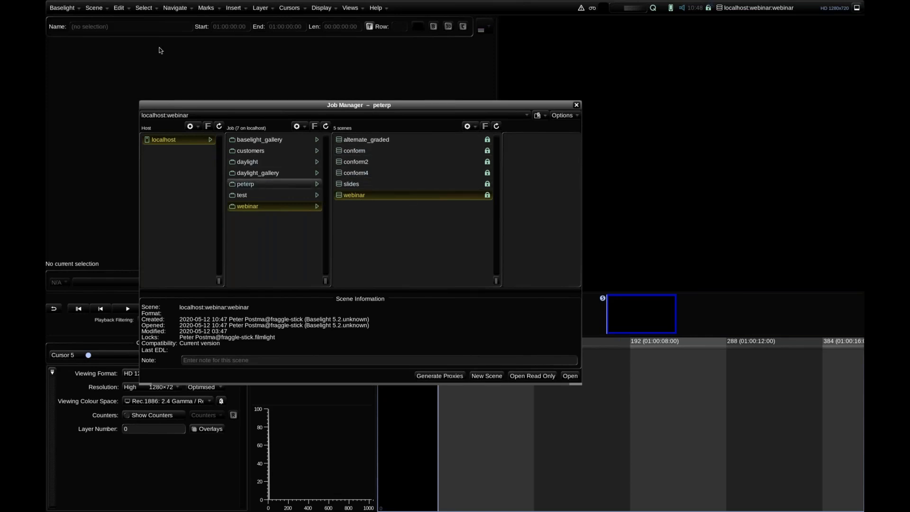
- Review the scene template choices for a new scene, cancel the creation and close Job Manager
click(488, 376)
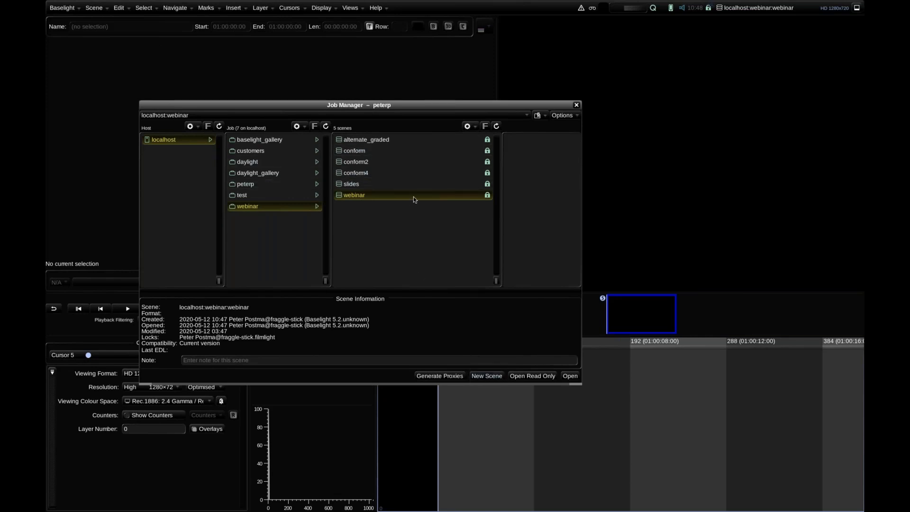
click(455, 186)
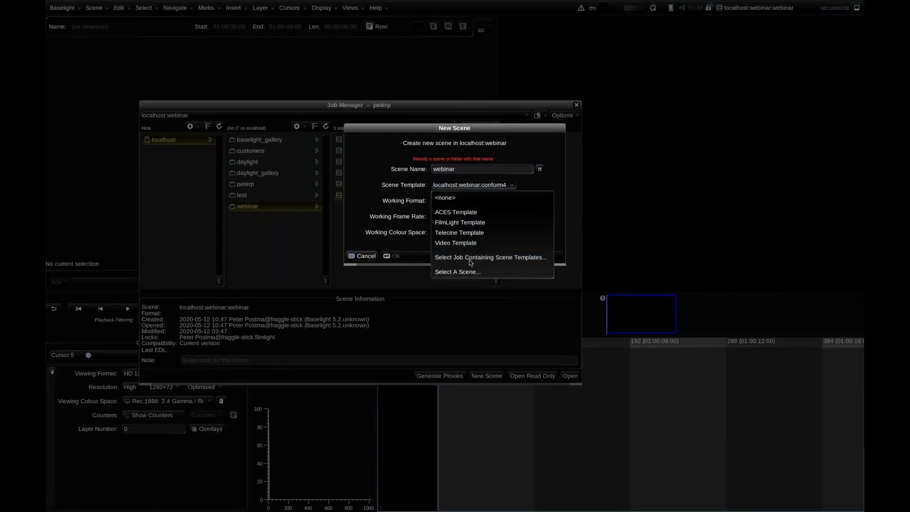
click(410, 186)
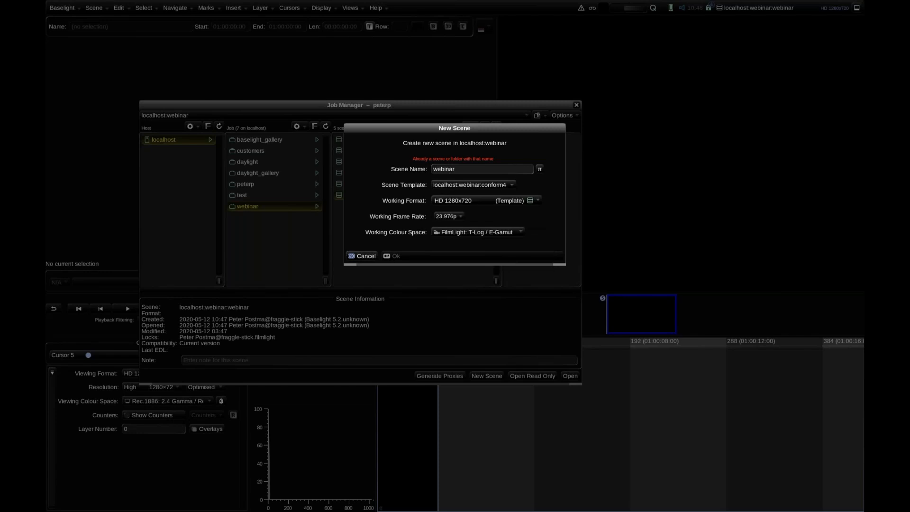
key(Escape)
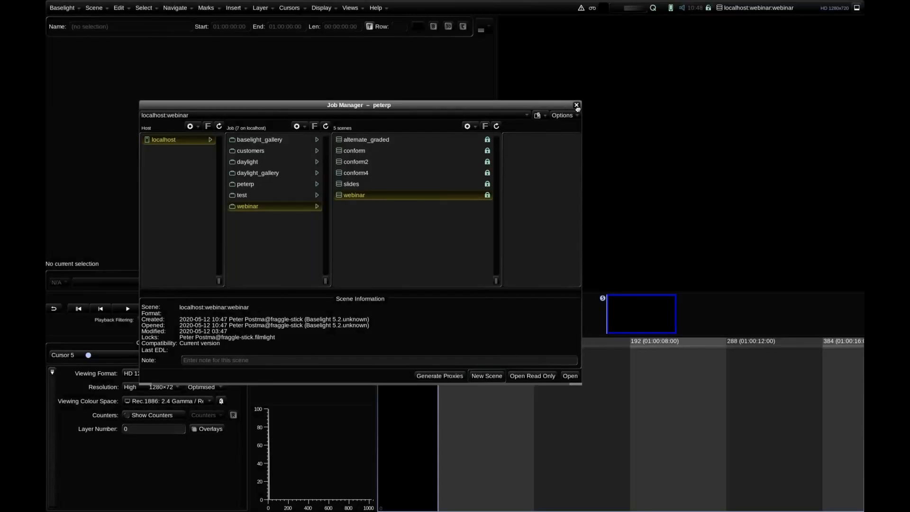
click(576, 106)
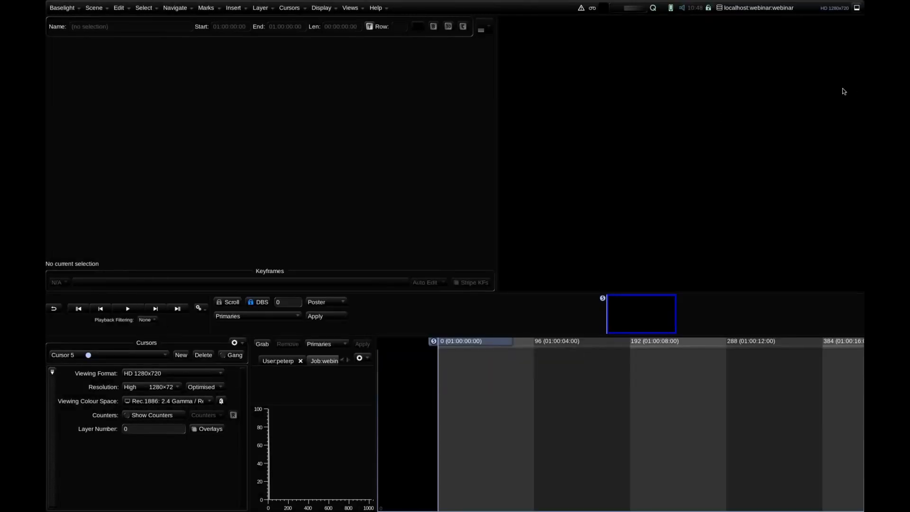
- Switch to the open slides scene at its Q & A slide
click(761, 8)
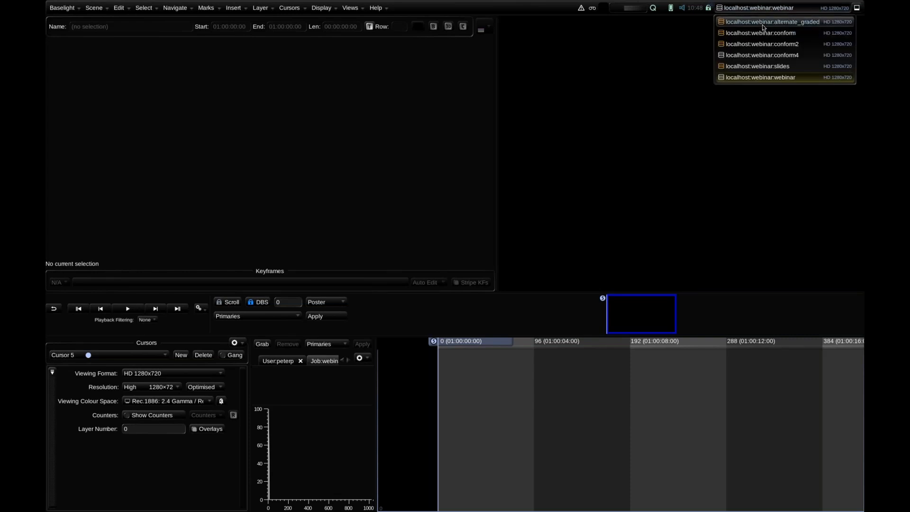
click(778, 66)
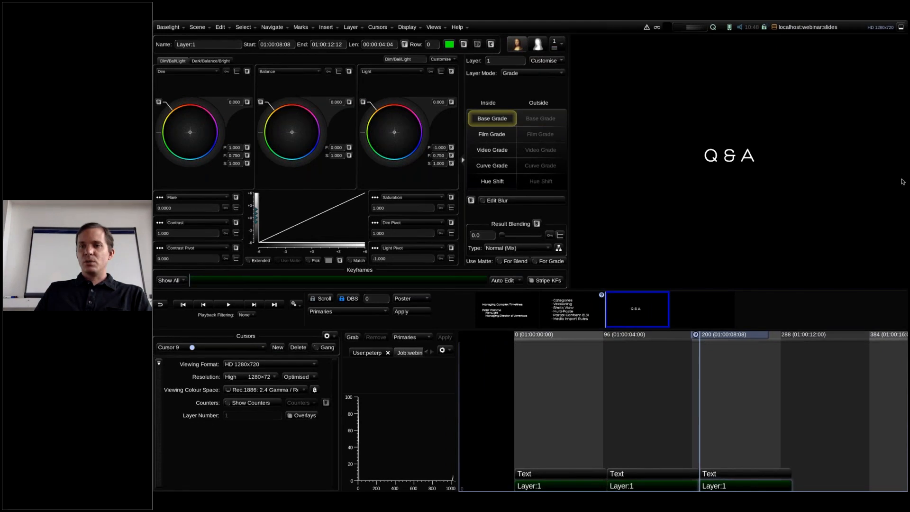
key(ctrl+Right)
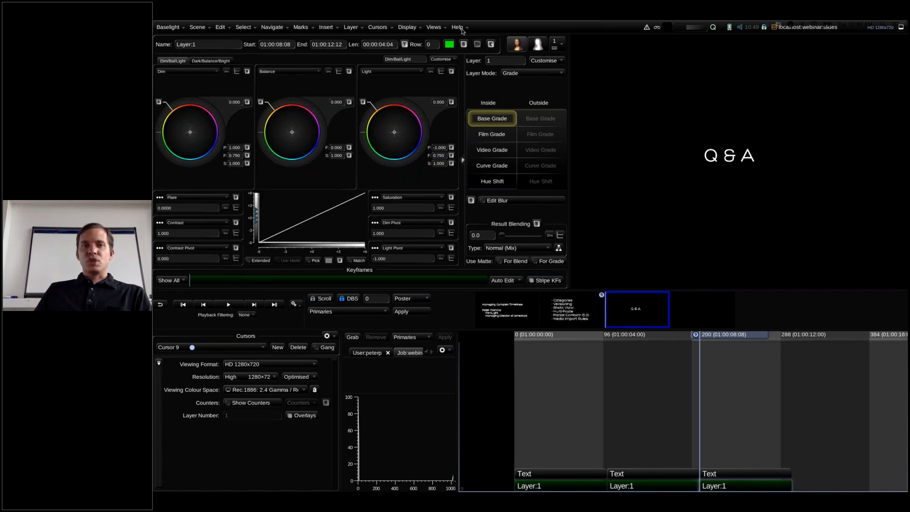
- Add a second settings page to Multi-Paste, show the copied page, and close the view
click(434, 29)
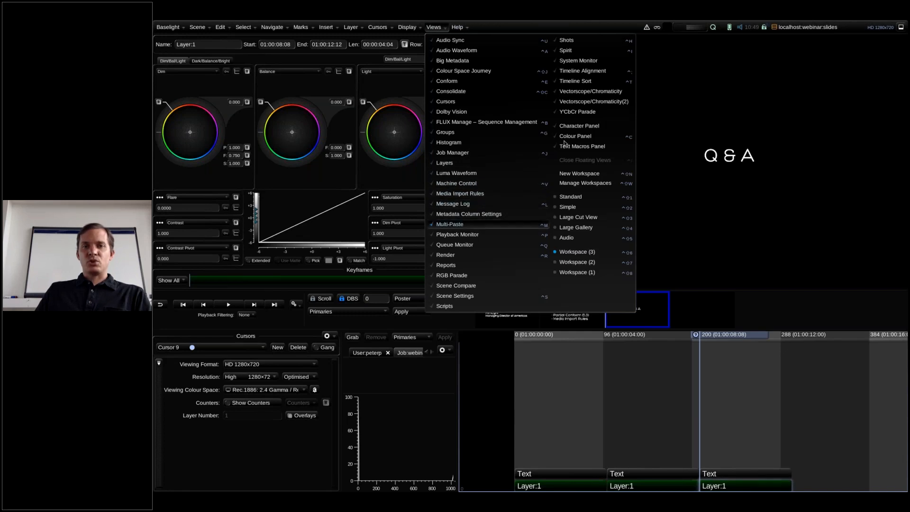
click(450, 224)
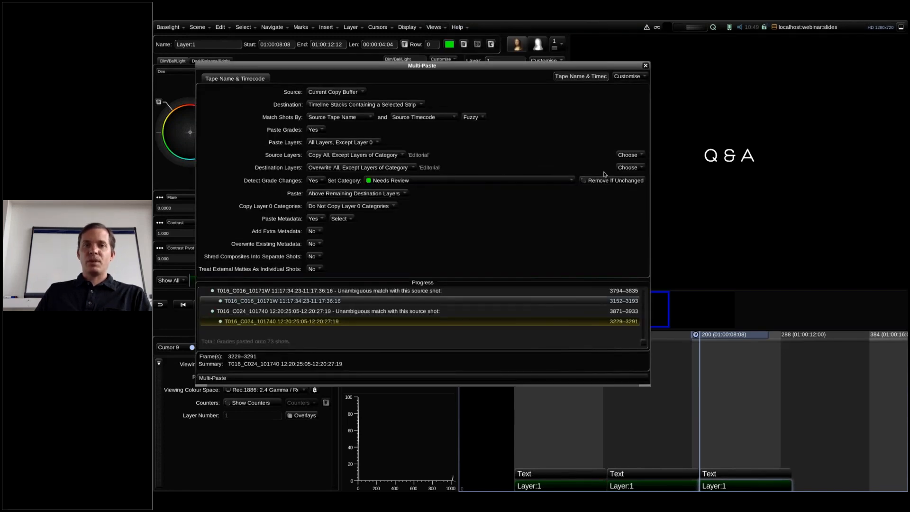
click(634, 78)
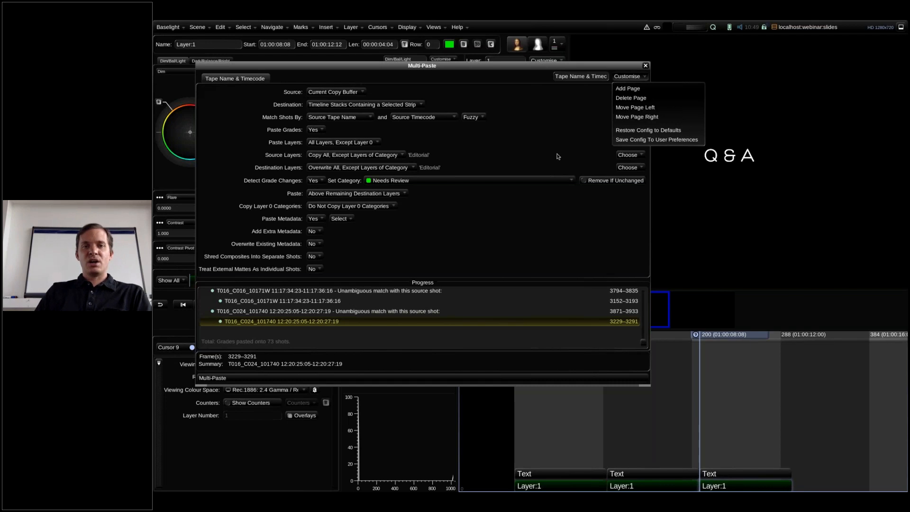
click(624, 89)
click(290, 79)
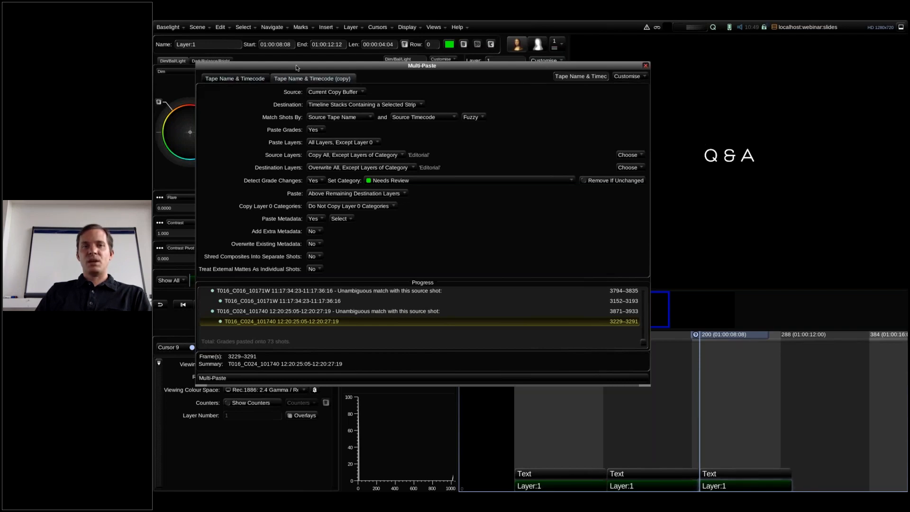
key(Escape)
- Load 001_Full_Cut.aaf as the conform source, review the stored settings options for conforming, and close the Conform view
click(197, 27)
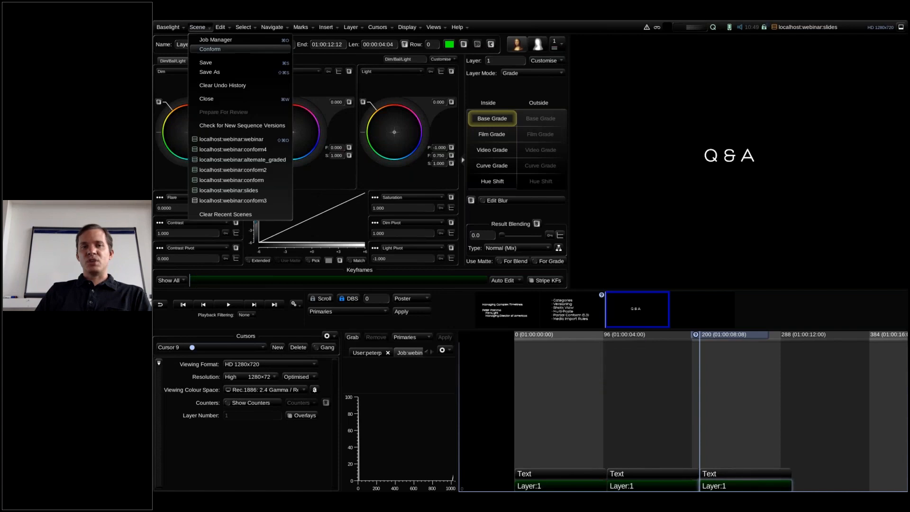
click(214, 51)
click(374, 76)
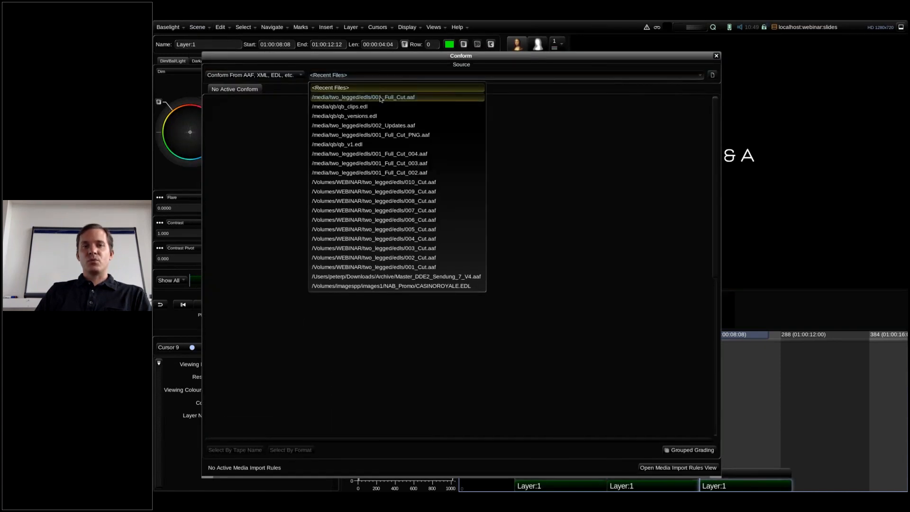
click(380, 98)
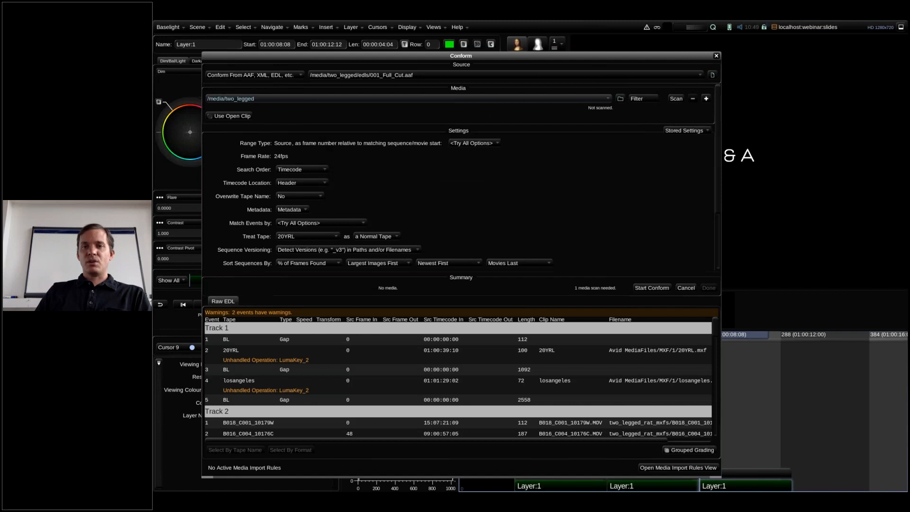
click(685, 130)
mouse_move(693, 198)
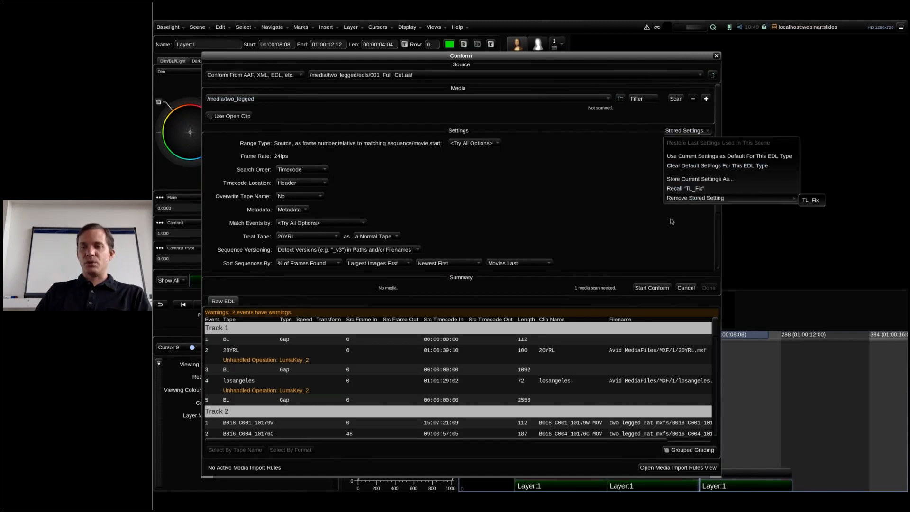
click(671, 221)
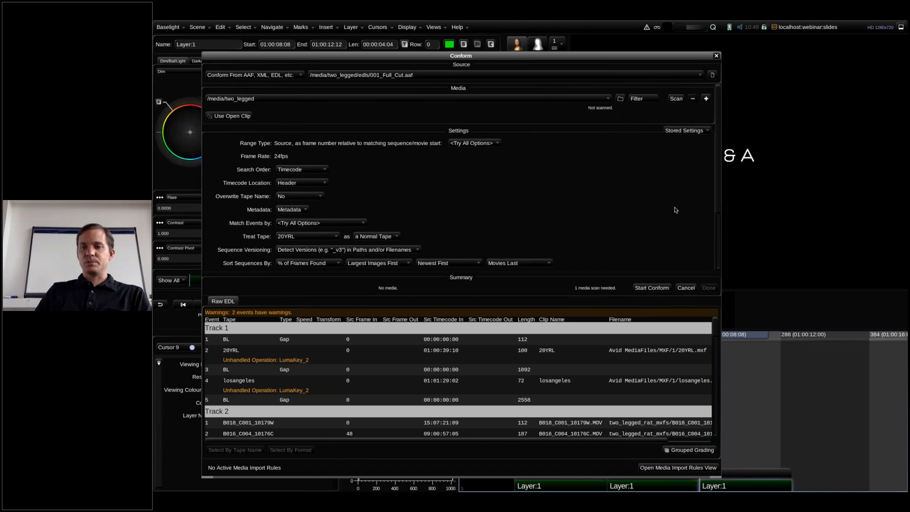
click(716, 57)
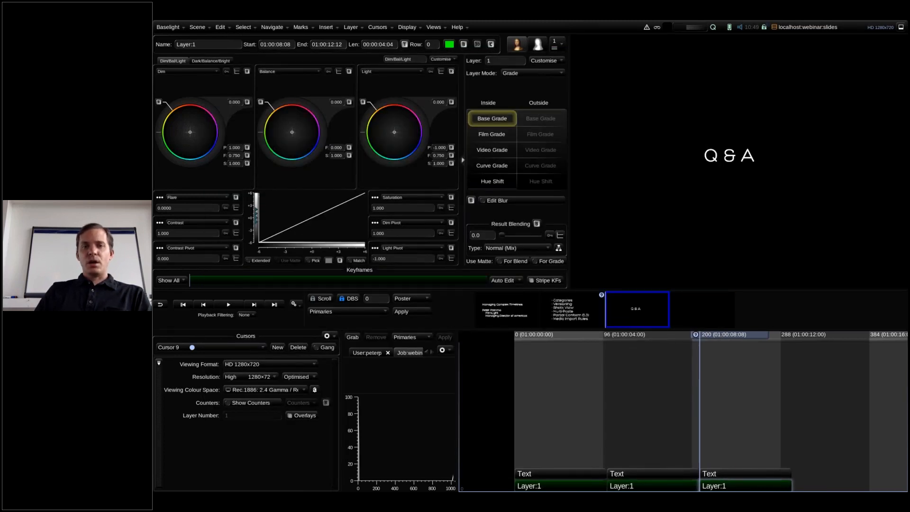
key(Left)
click(434, 27)
click(628, 329)
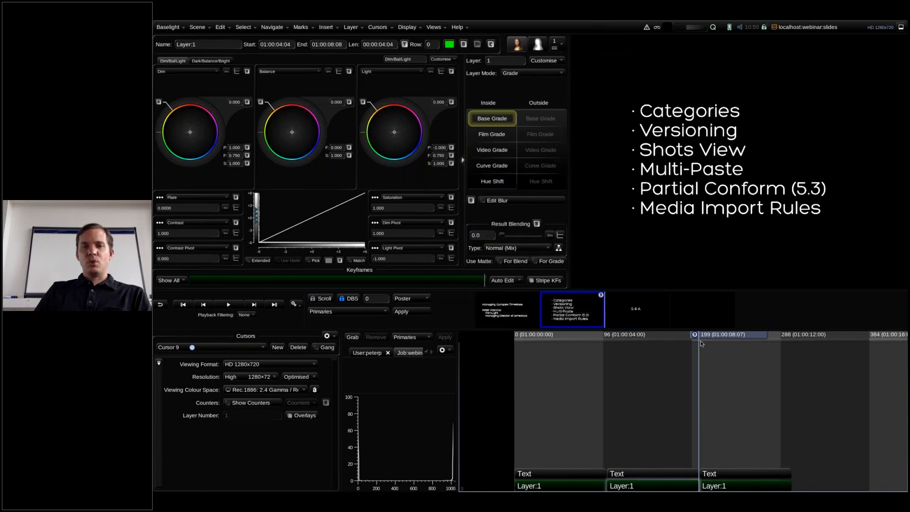
key(Right)
- Open Multi-Paste and review its metadata options: the selectable metadata fields, adding extra metadata and overwriting existing metadata
click(434, 27)
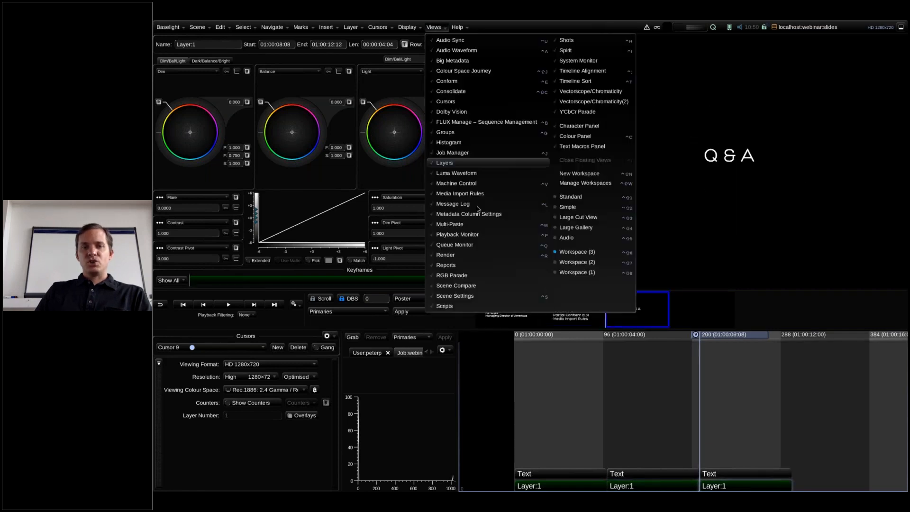
click(455, 225)
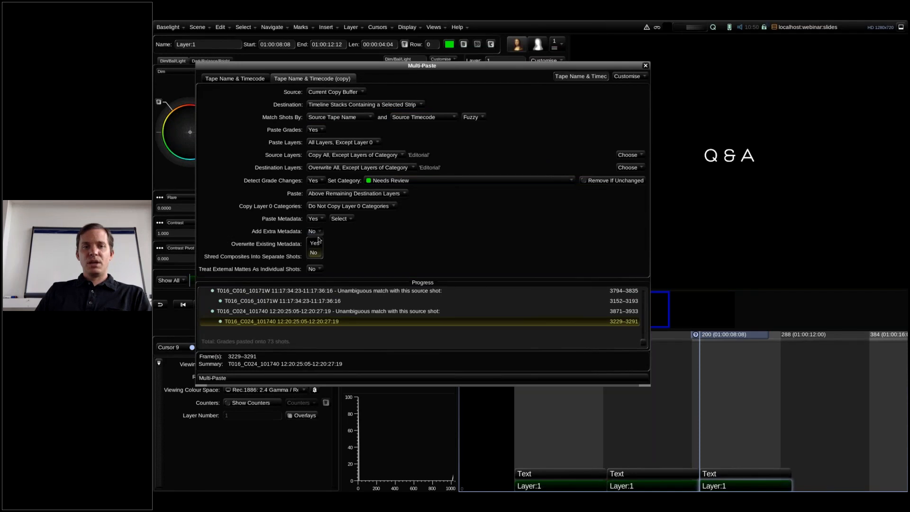
click(313, 244)
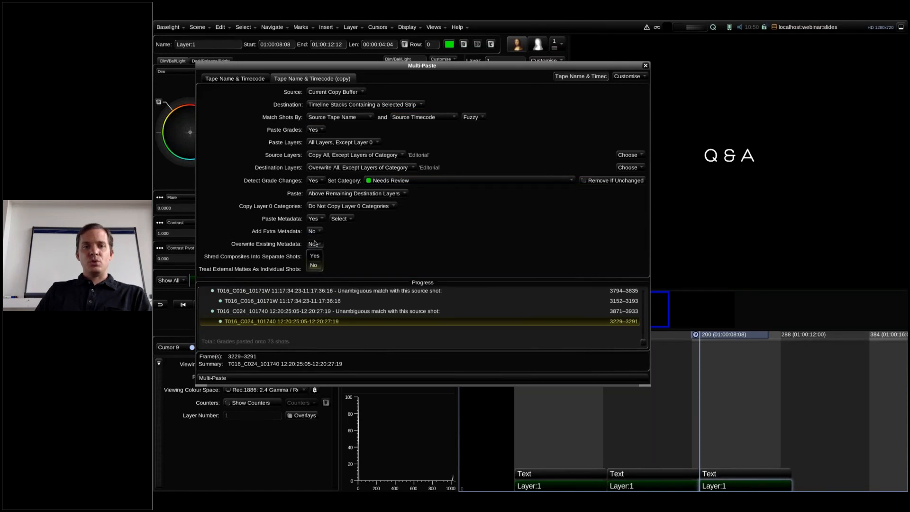
click(334, 220)
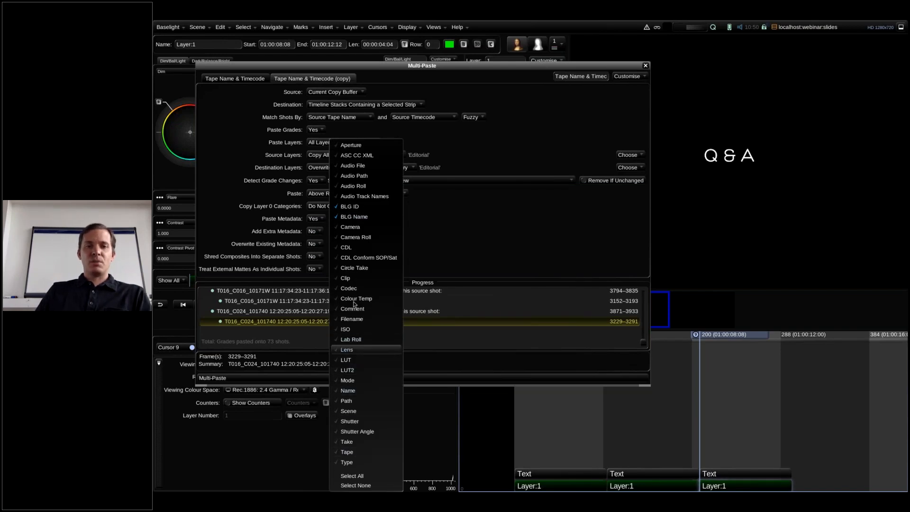
click(315, 230)
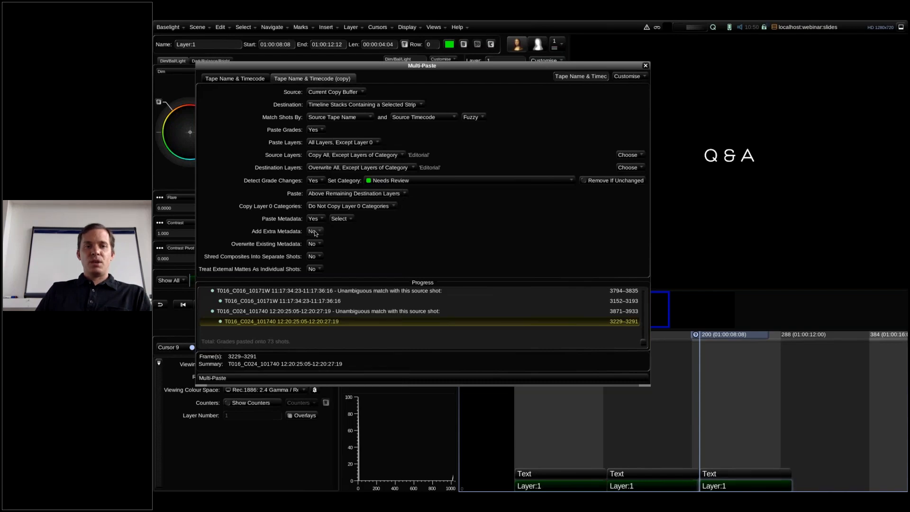
click(317, 243)
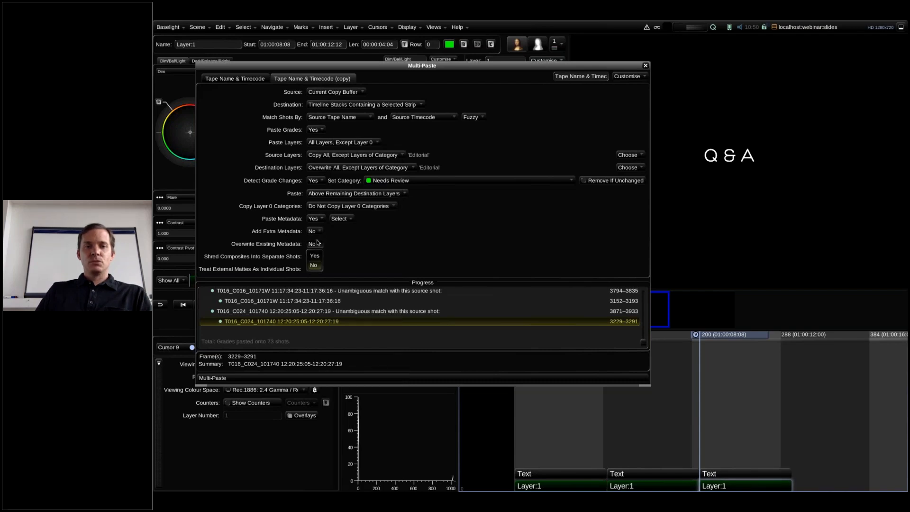
click(314, 265)
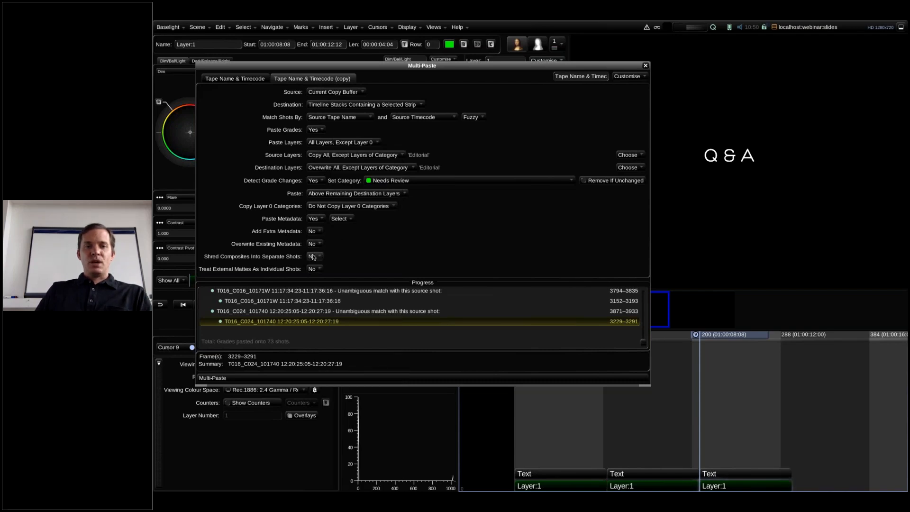
- Set Copy Layer 0 Categories to Append Categories, Except, and look through the categories that can be excluded
click(342, 207)
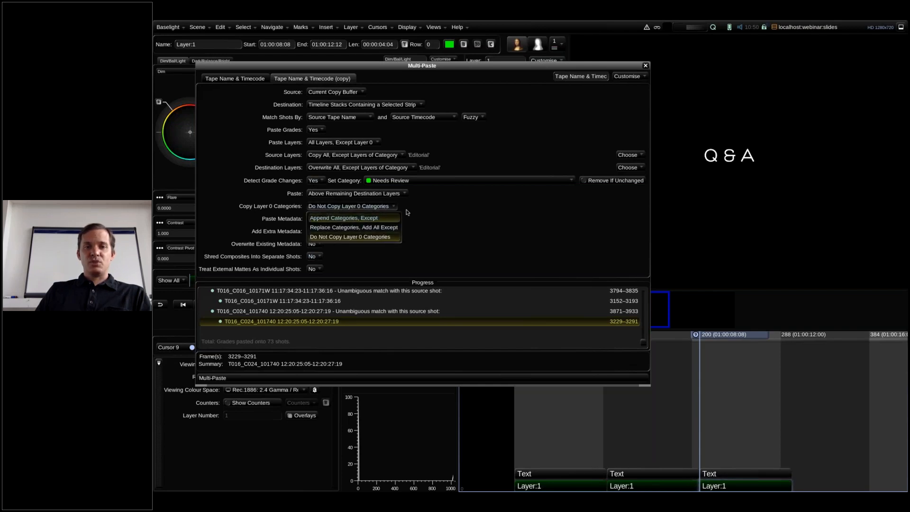
click(341, 218)
click(411, 207)
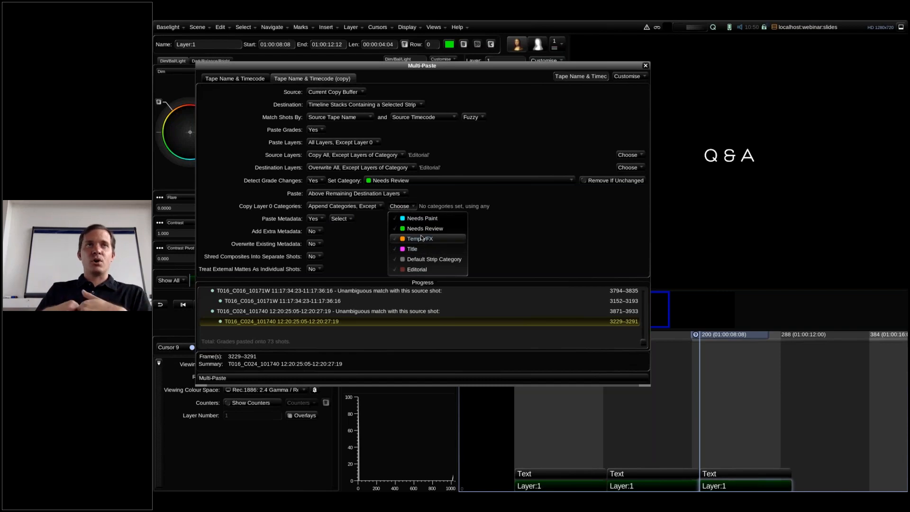
click(369, 242)
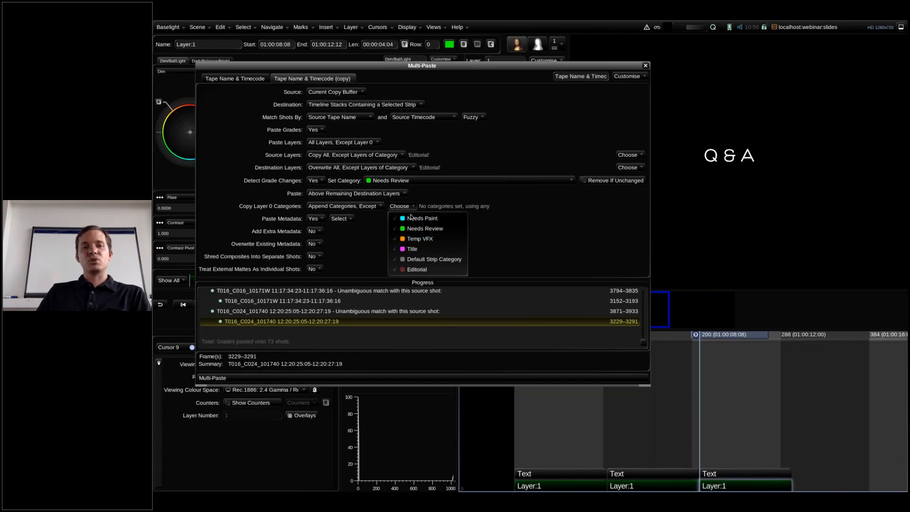
- Set Paste Layers to Layer 0 Only and check the exclude and include audio options
click(347, 143)
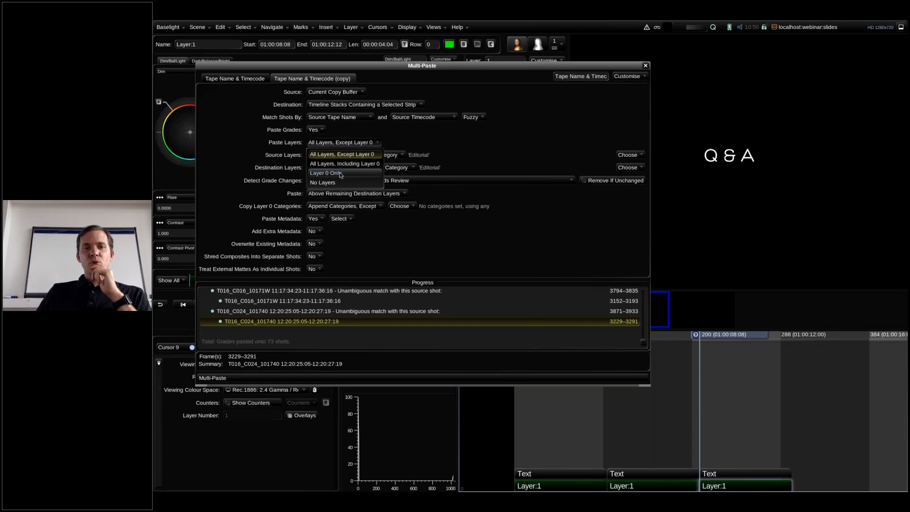
click(332, 173)
click(456, 142)
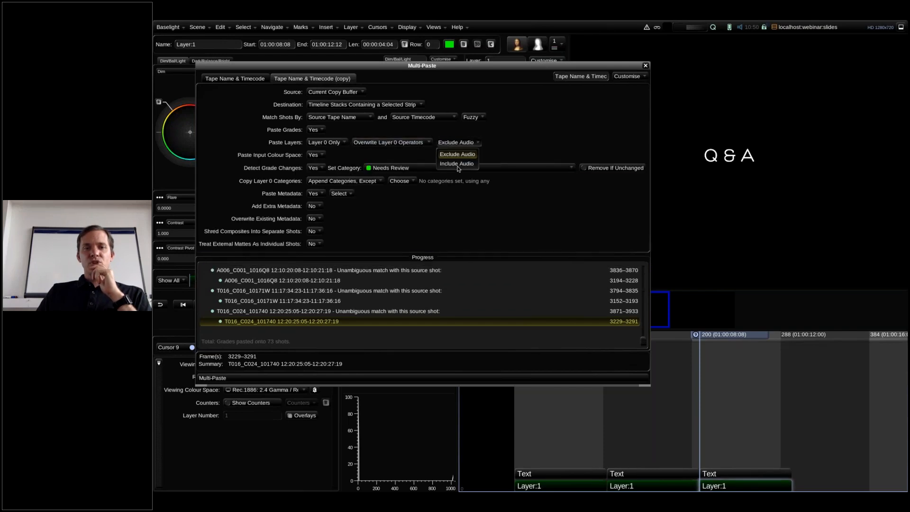
click(455, 142)
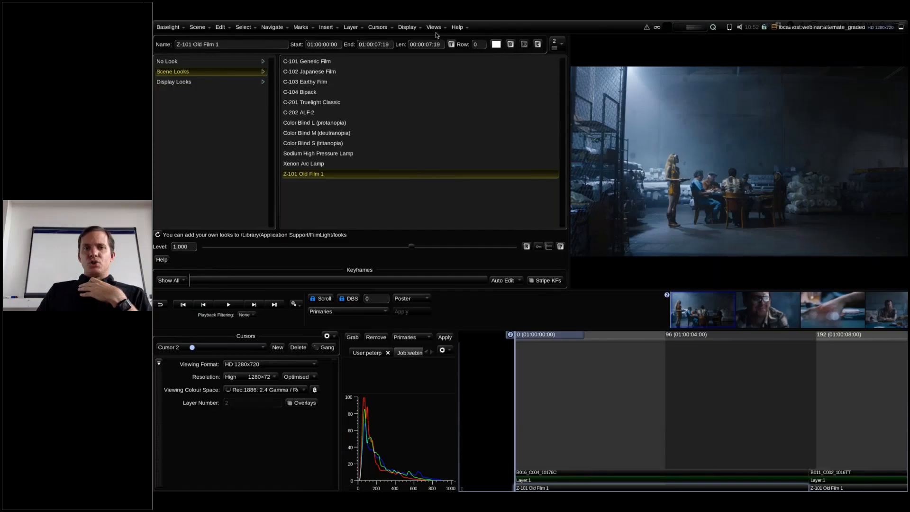
- Open the Scene Compare view and move it higher over the workspace
click(433, 27)
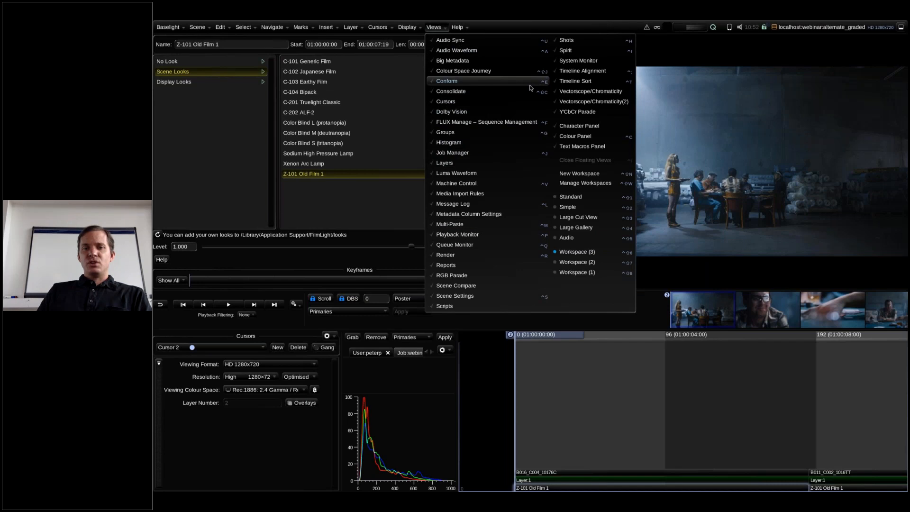
click(456, 286)
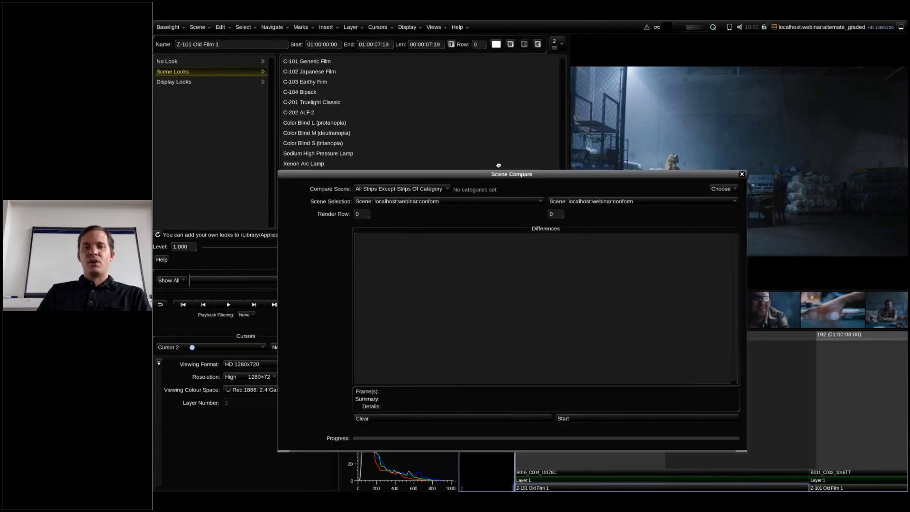
drag(499, 165, 479, 89)
click(412, 107)
click(407, 116)
click(197, 27)
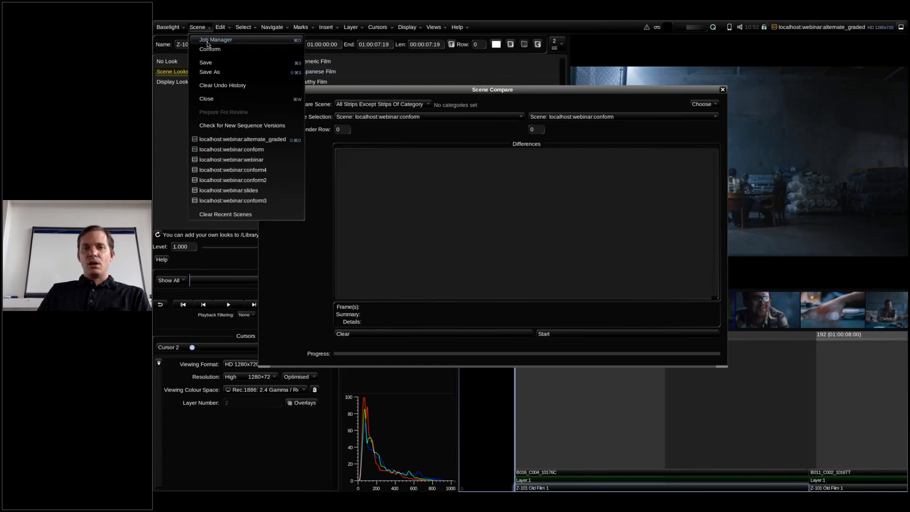
click(209, 40)
key(Escape)
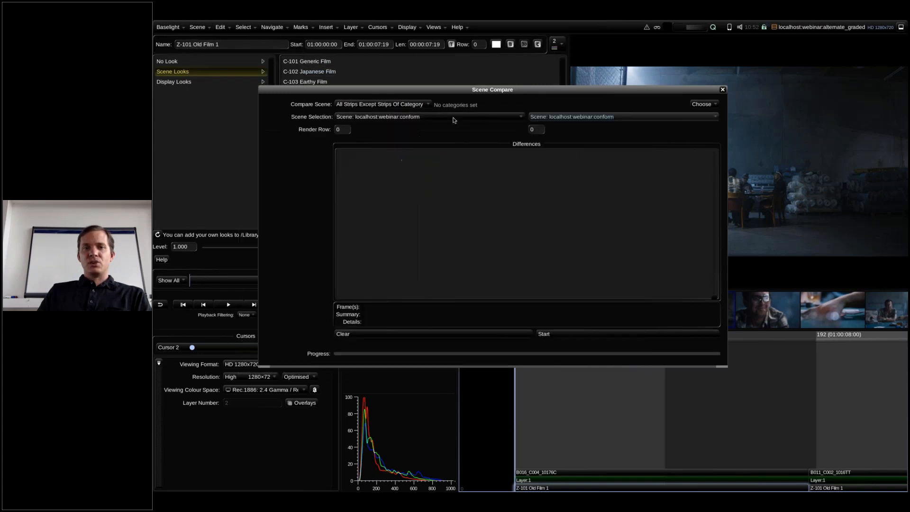
- Choose webinar:conform and webinar:alternate_graded as the two scenes to compare, and close Scene Compare
click(413, 105)
click(417, 115)
click(420, 119)
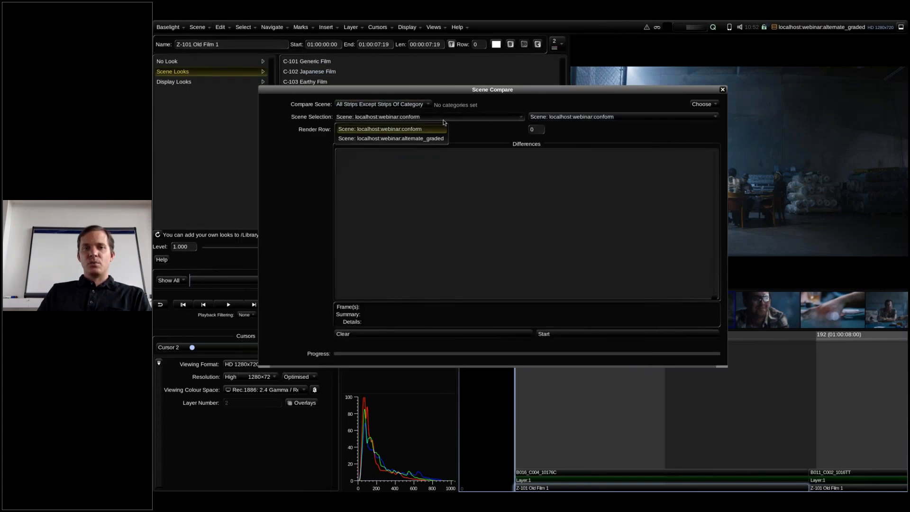
click(421, 129)
click(588, 118)
click(588, 138)
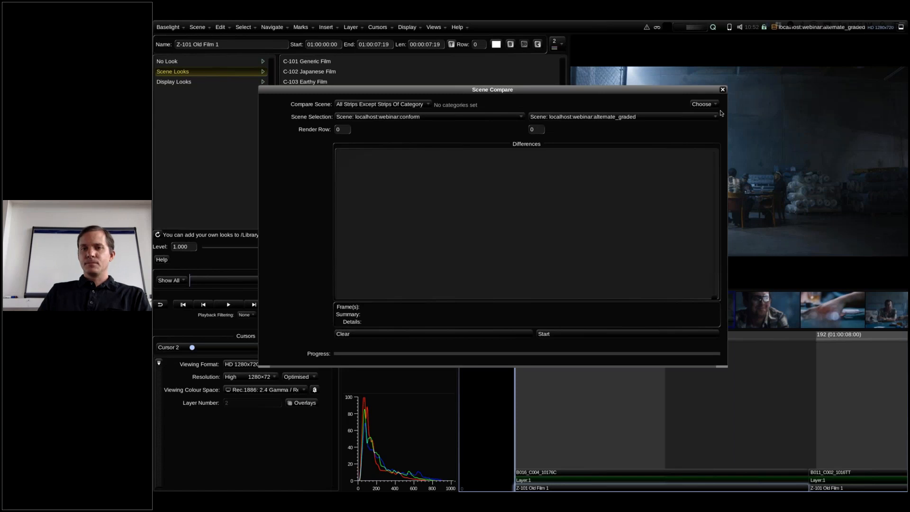
click(722, 89)
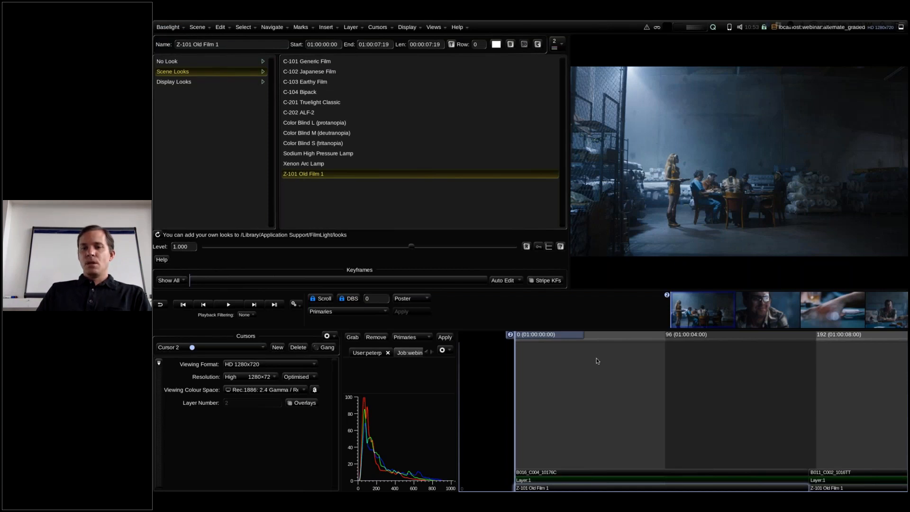
- Open Multi-Paste for the alternate_graded scene and set its source to CDL/CCC XML Files
mouse_move(550, 336)
mouse_down()
mouse_move(562, 335)
mouse_move(553, 335)
mouse_up()
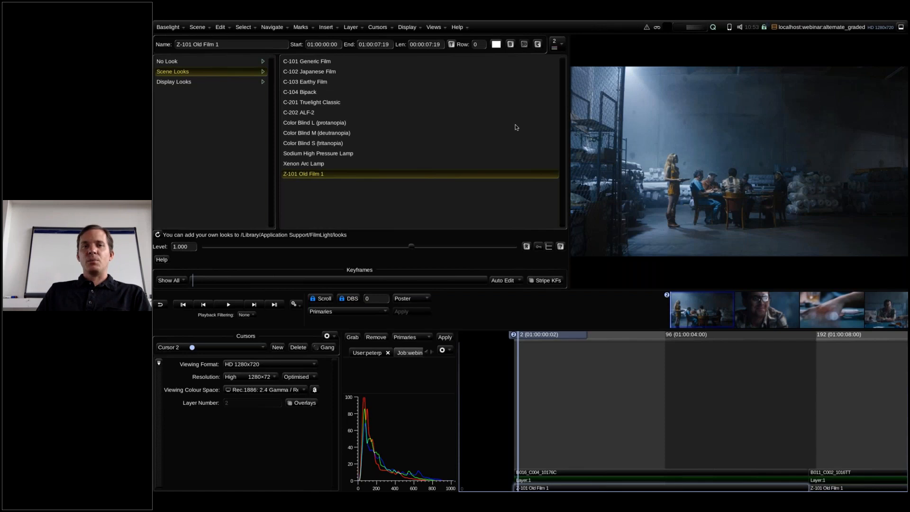
click(433, 27)
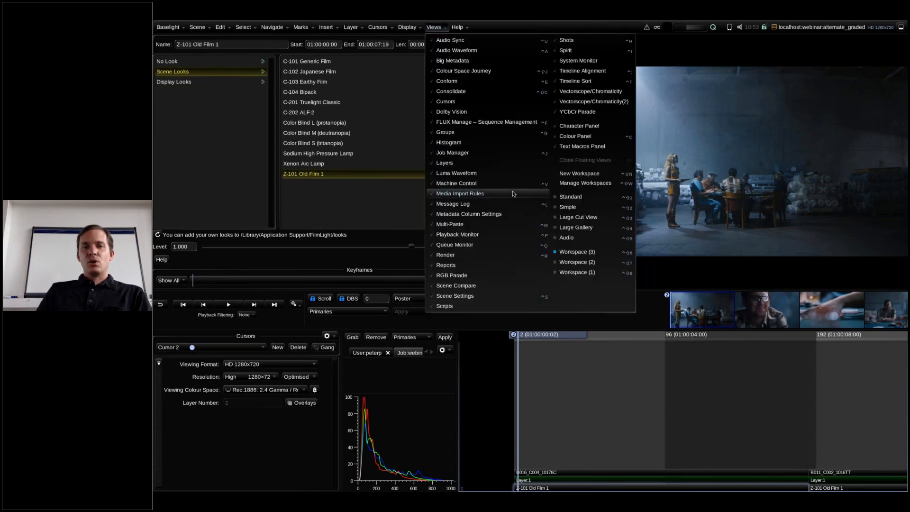
click(506, 225)
click(398, 151)
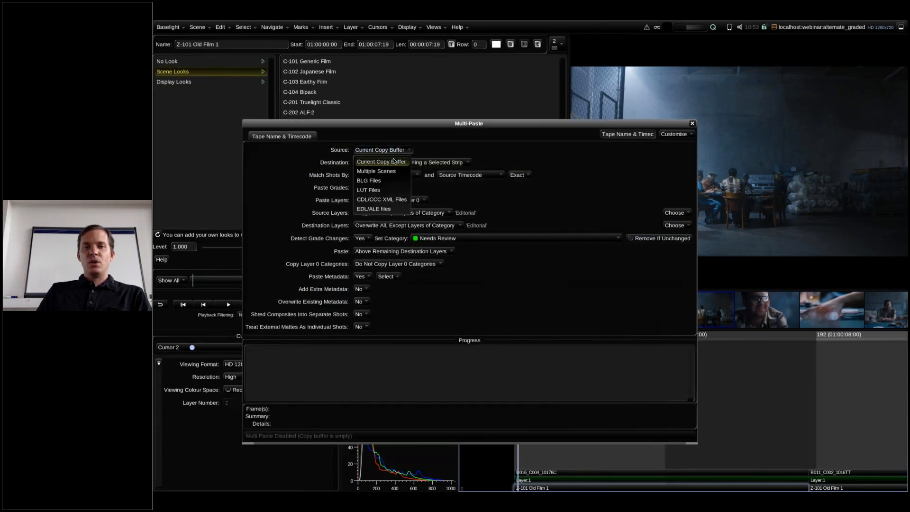
click(380, 203)
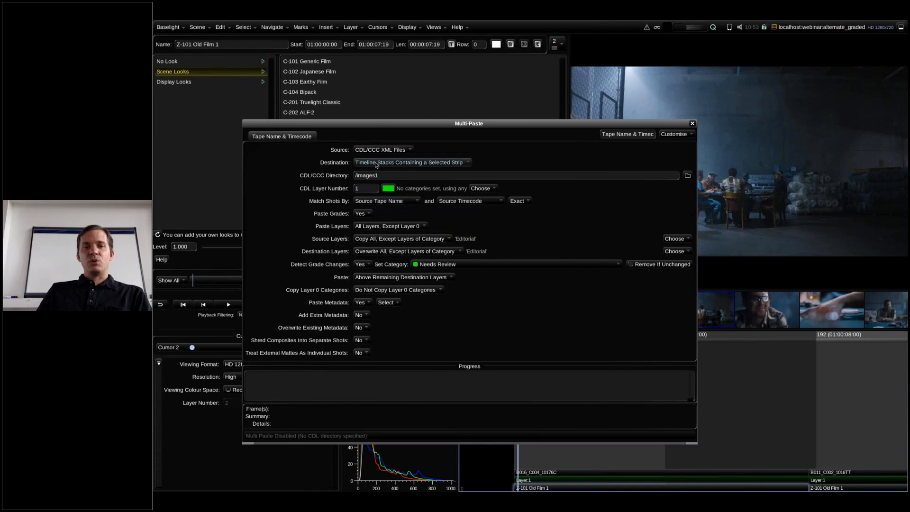
- Check the Match Shots By options in Multi-Paste and set the source to Multiple Scenes
click(375, 202)
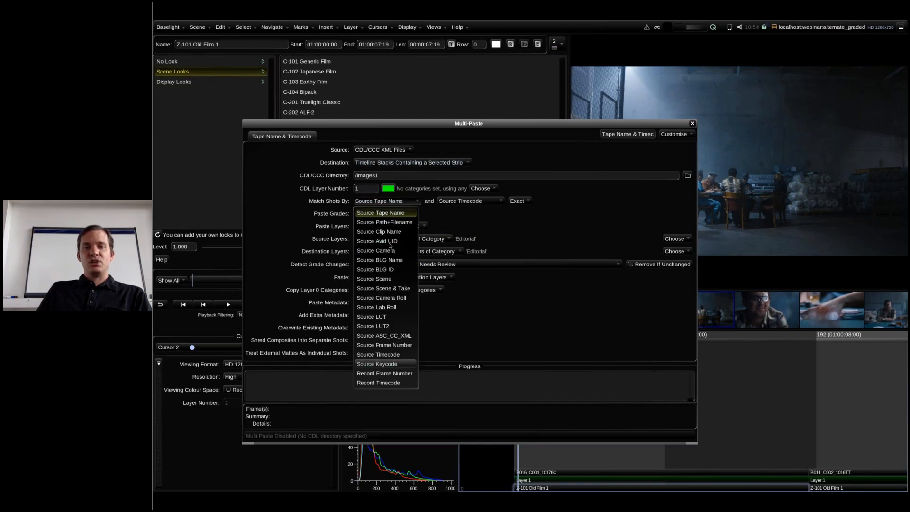
click(446, 216)
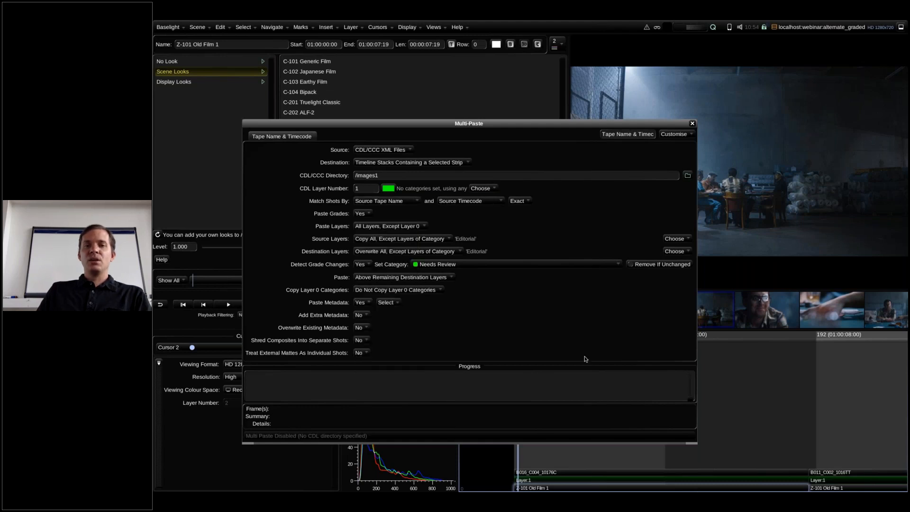
click(382, 151)
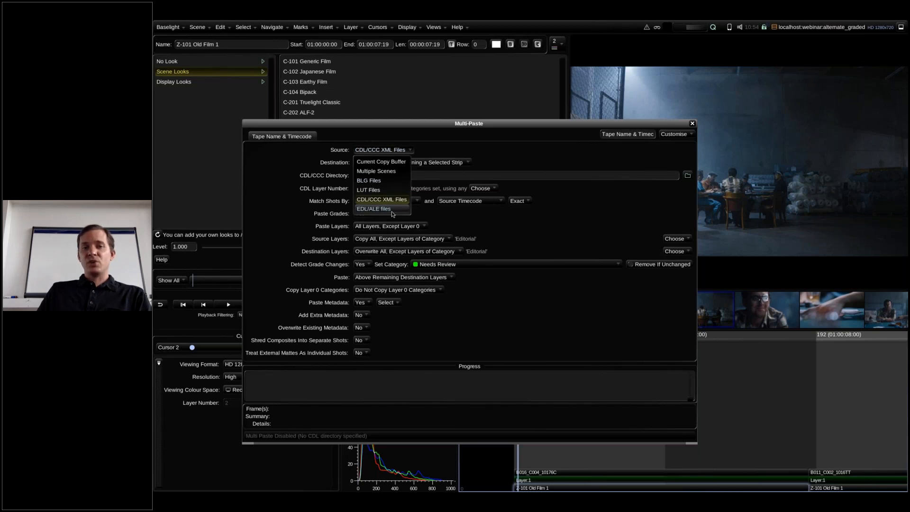
click(392, 171)
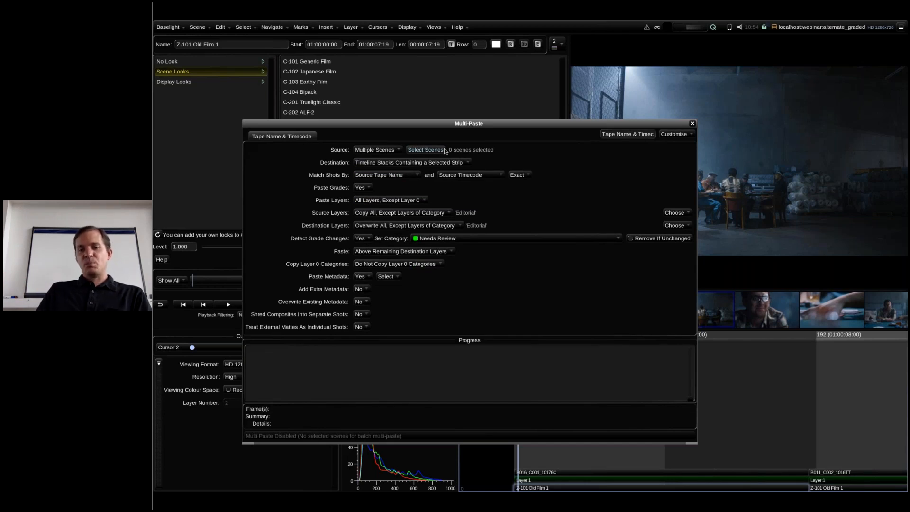
- Set the Multi-Paste source to LUT Files and close Multi-Paste
click(395, 150)
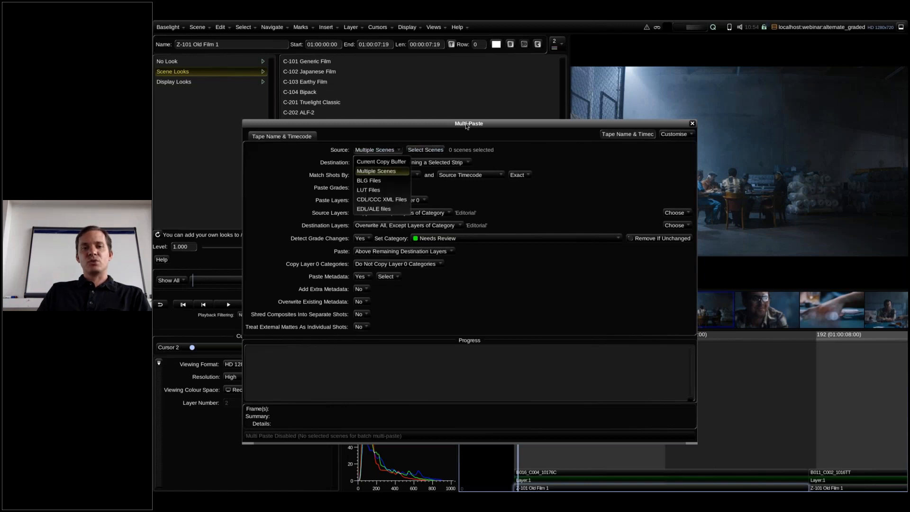
click(375, 190)
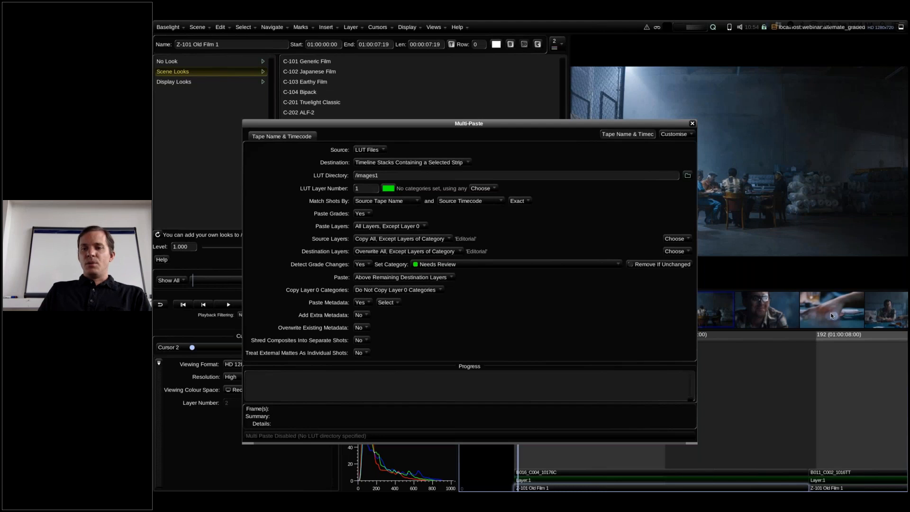
click(692, 123)
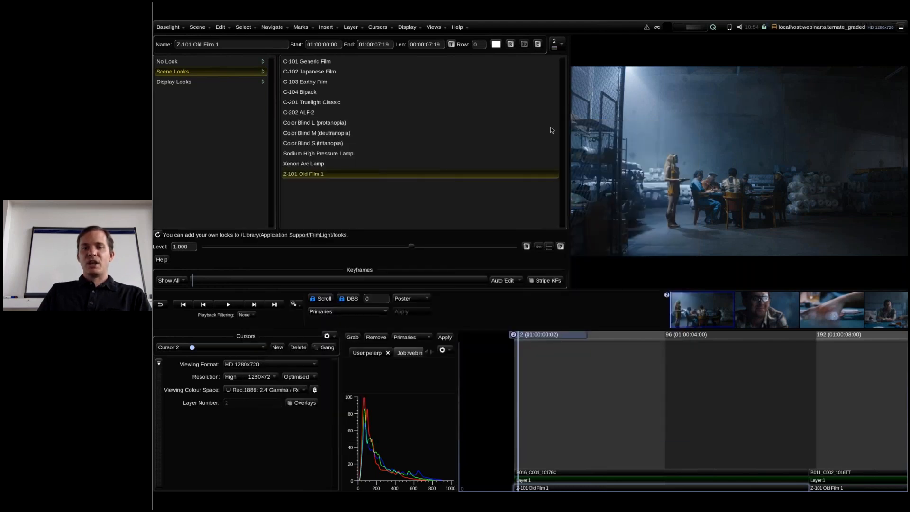
- Open the Mark/Shot keypad key configuration, review the category assigned to each key, and close it
click(203, 28)
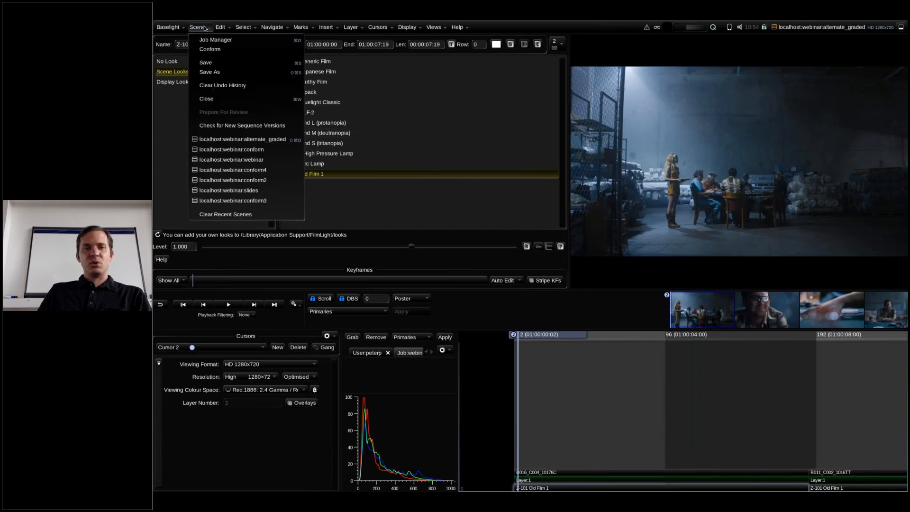
mouse_move(221, 27)
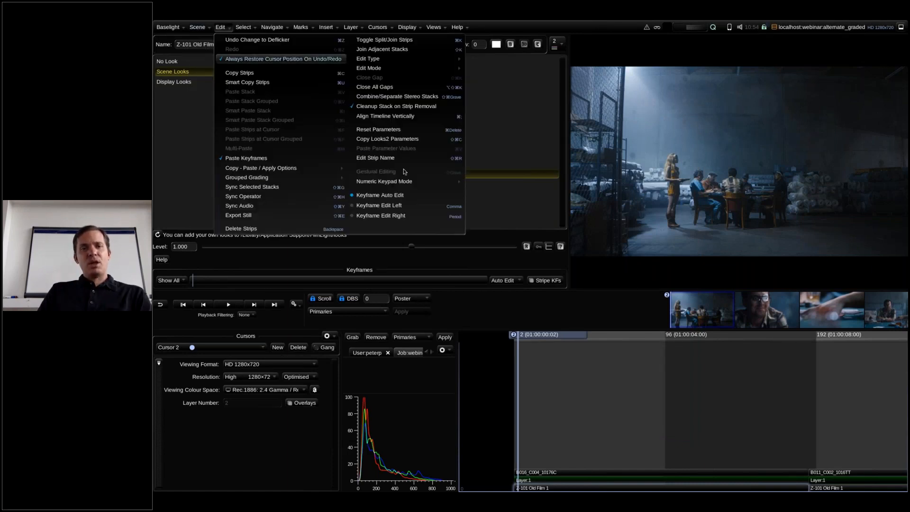
mouse_move(385, 182)
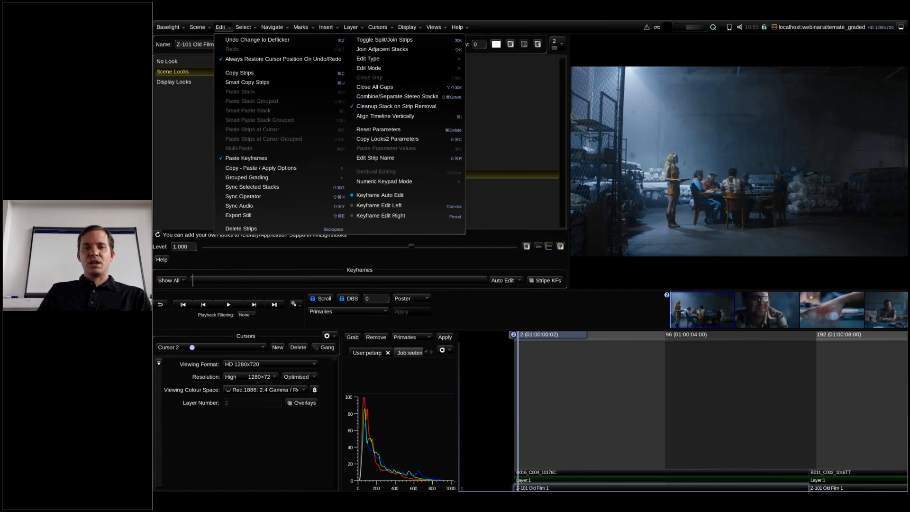
click(536, 229)
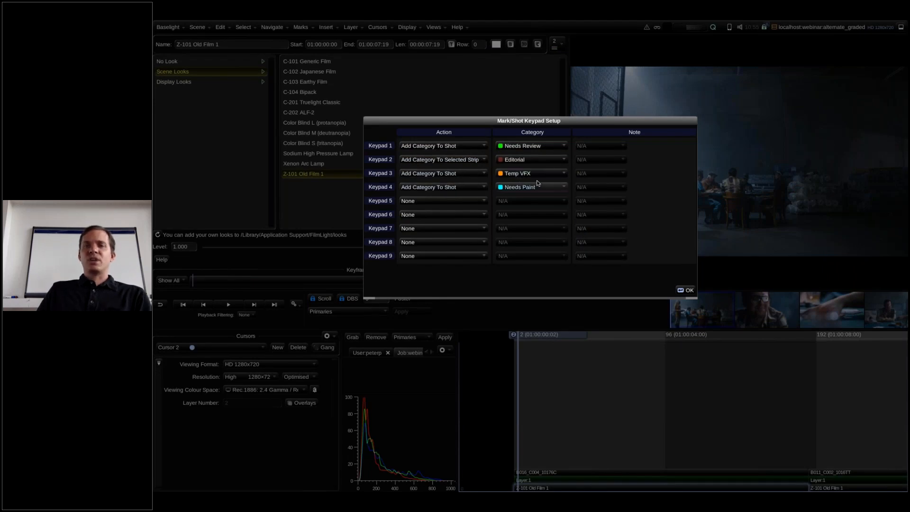
click(686, 291)
- Set Needs Review as the default strip category for shots
click(300, 27)
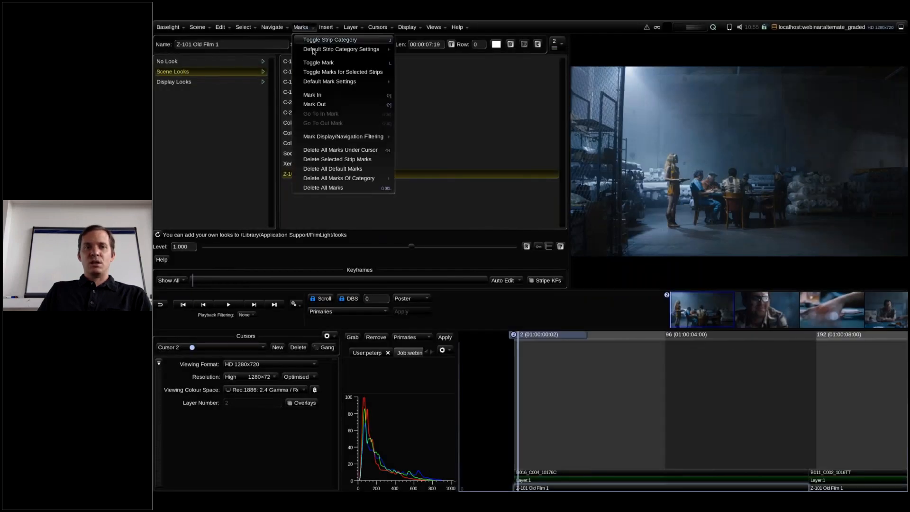
mouse_move(313, 52)
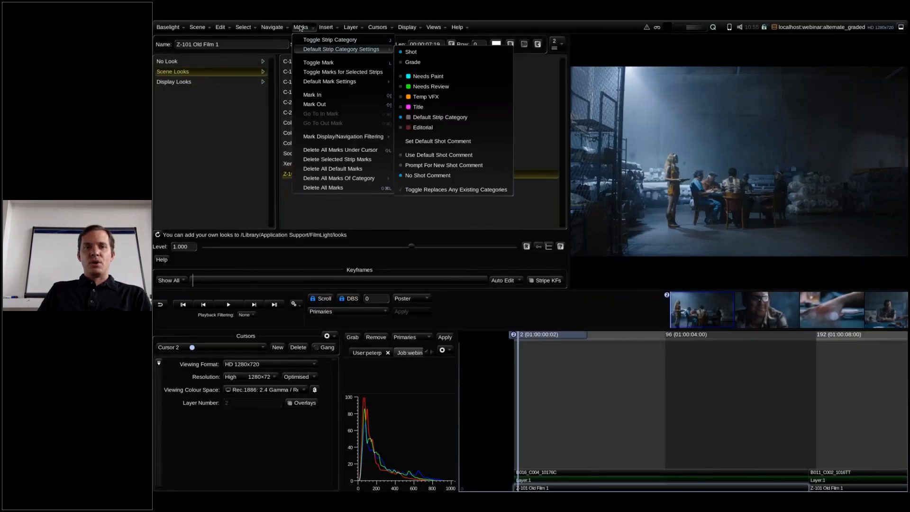
click(425, 88)
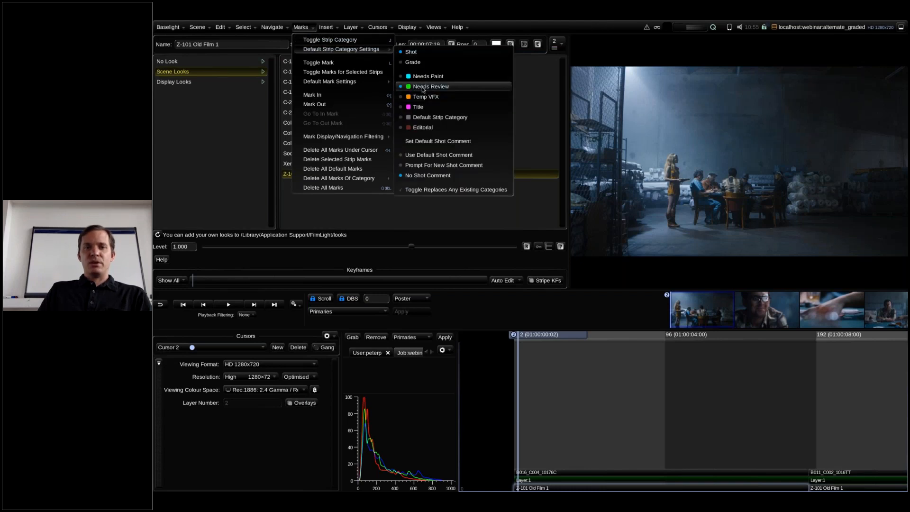
click(614, 476)
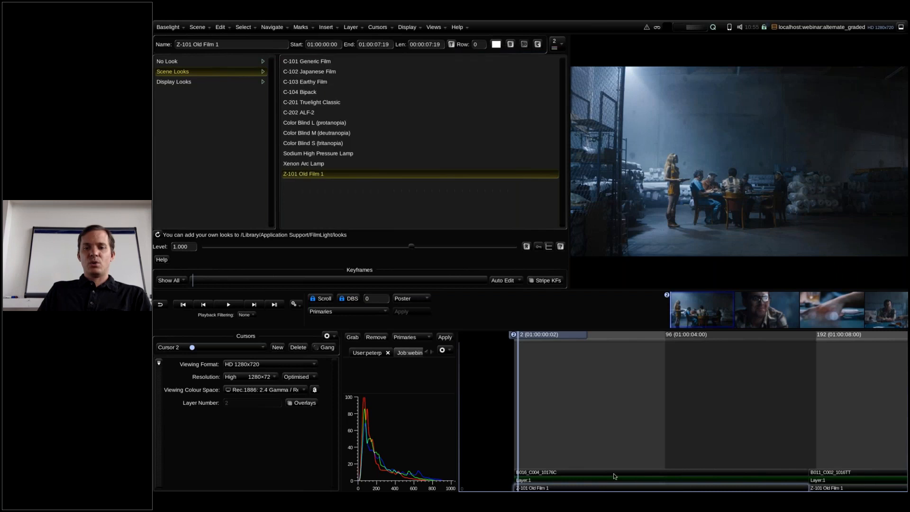
- Tag the B016_C004_10176C strip with the Needs Review, Editorial, Temp VFX and Needs Paint categories
click(614, 474)
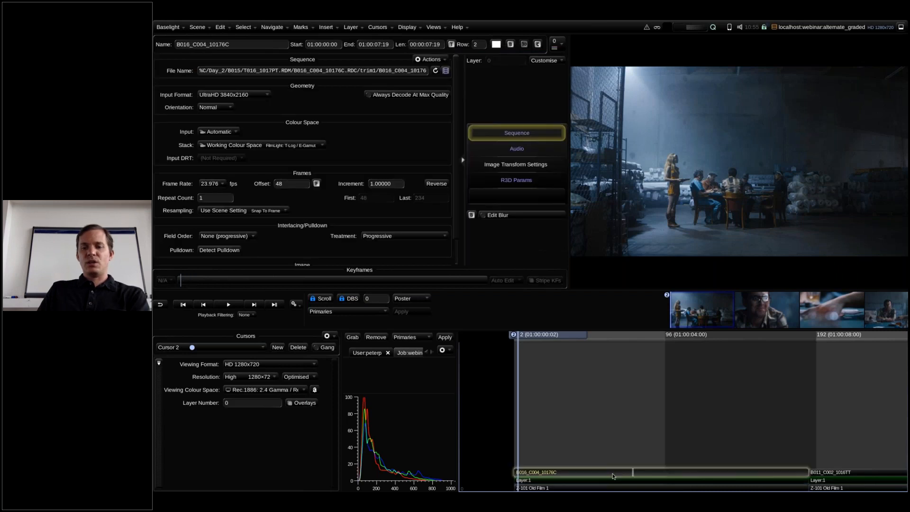
click(552, 434)
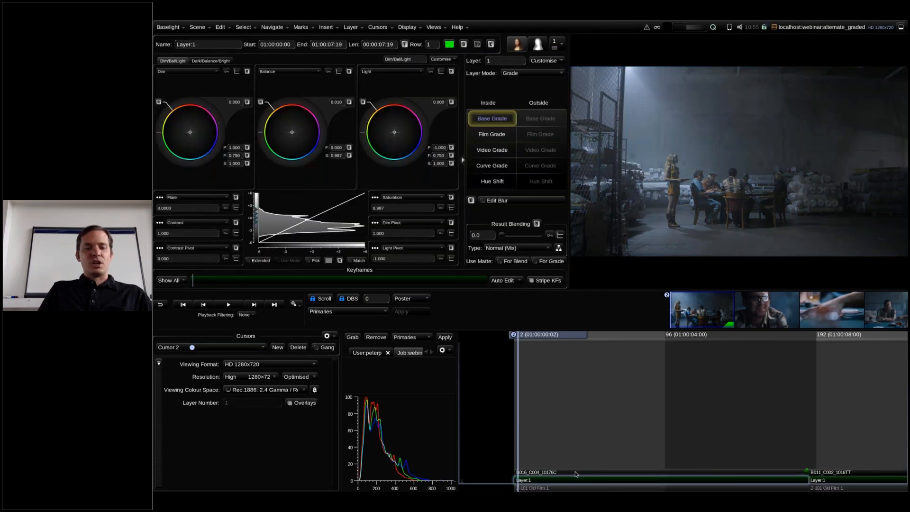
click(574, 471)
key(ctrl+2)
key(ctrl+3)
key(ctrl+4)
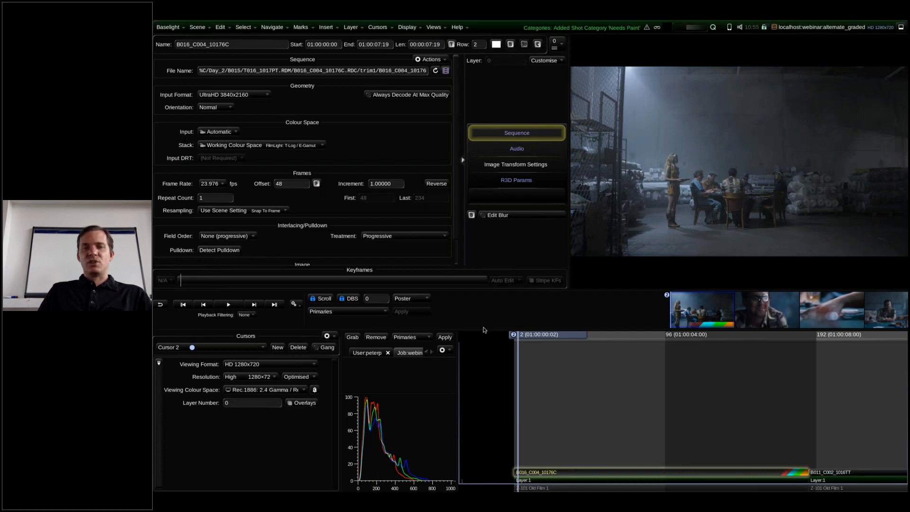
- Check the Numeric Keypad Mode options, including Mark/Shot Categories and the keypad key configuration
click(220, 28)
mouse_move(427, 182)
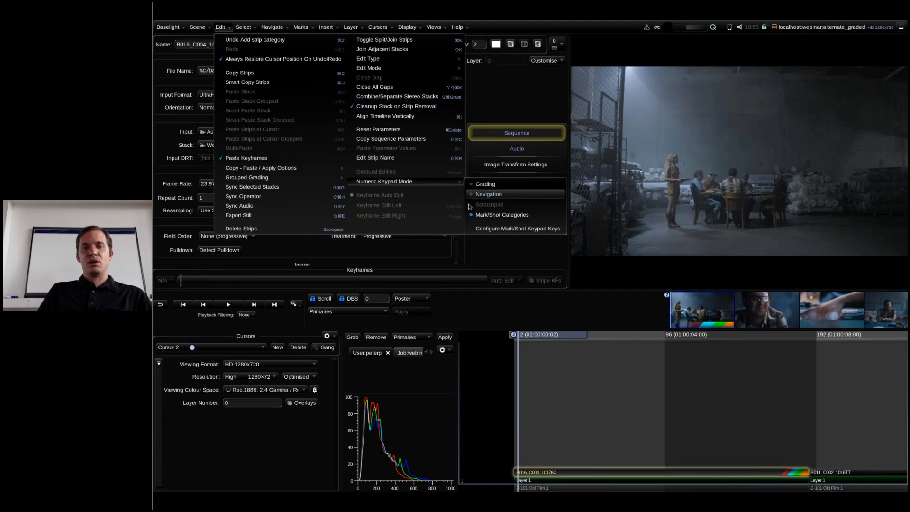
click(516, 254)
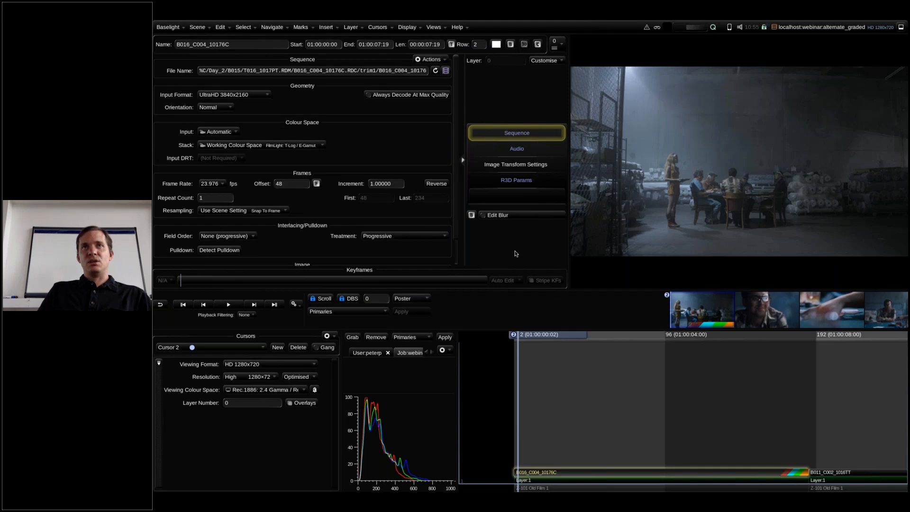